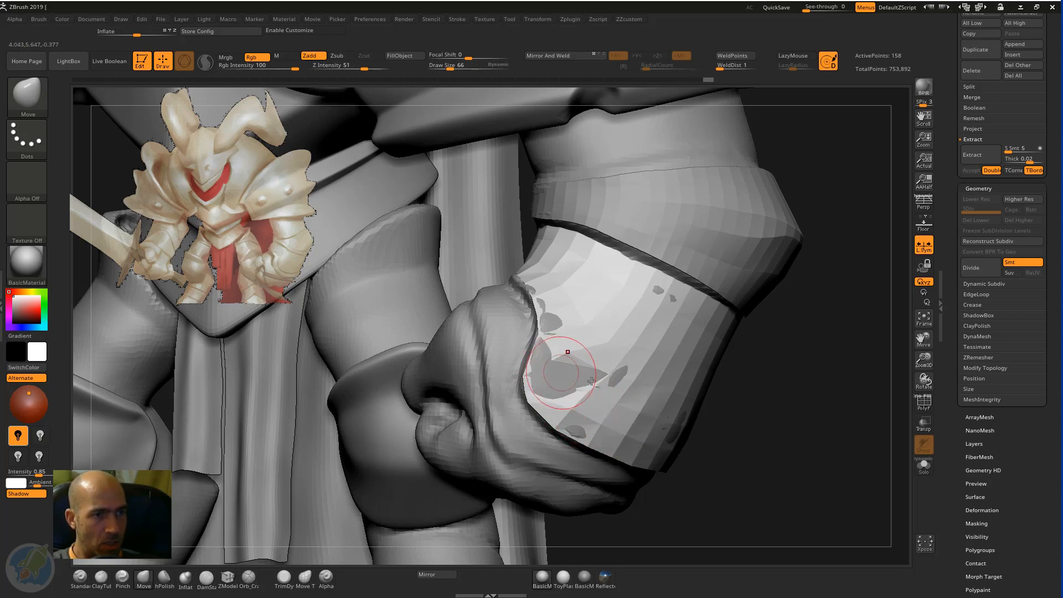
Step: Select the forearm guard beside the fist, show its wireframe and ZRemesh it at a target polygon count of 0.15
{"action": "left_click", "coordinate": [562, 376], "text": "alt"}
{"action": "left_click", "coordinate": [695, 376], "text": "alt"}
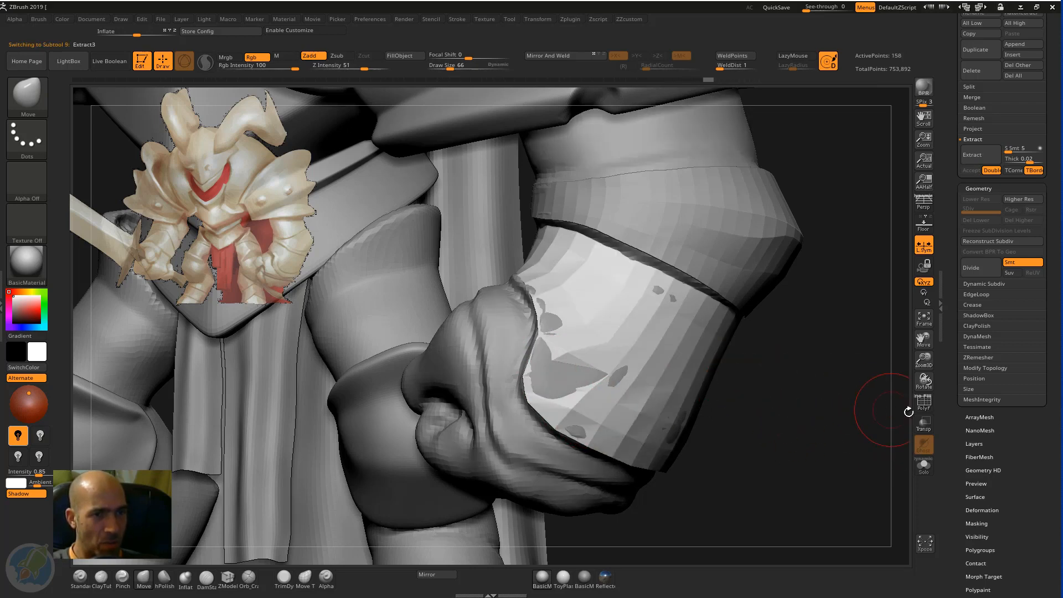
{"action": "left_click", "coordinate": [923, 402]}
{"action": "left_click_drag", "start_coordinate": [785, 423], "coordinate": [739, 413]}
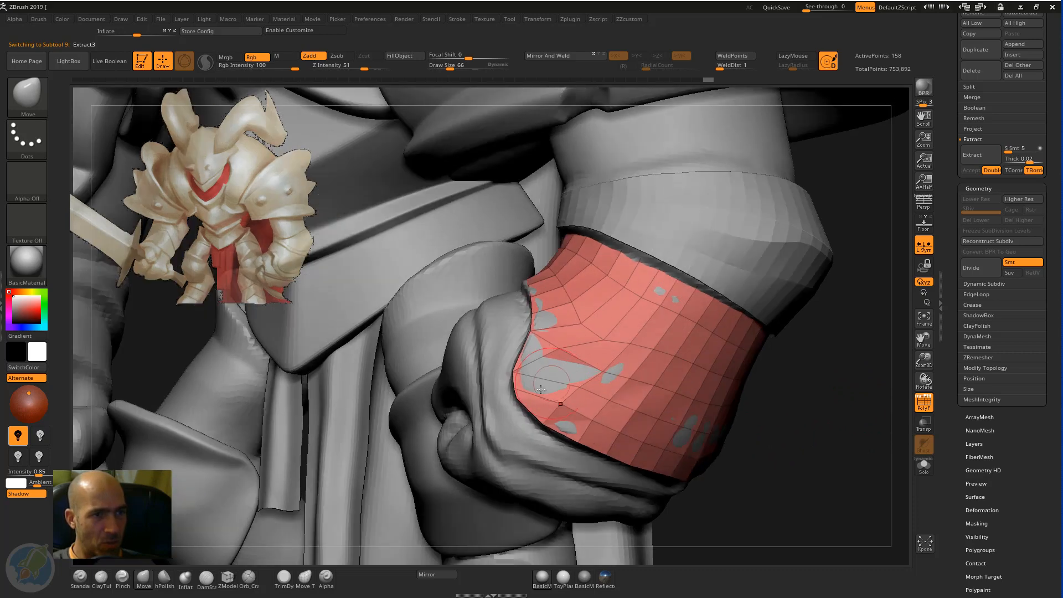
{"action": "key", "text": "ctrl+shift+q"}
{"action": "left_click", "coordinate": [580, 336]}
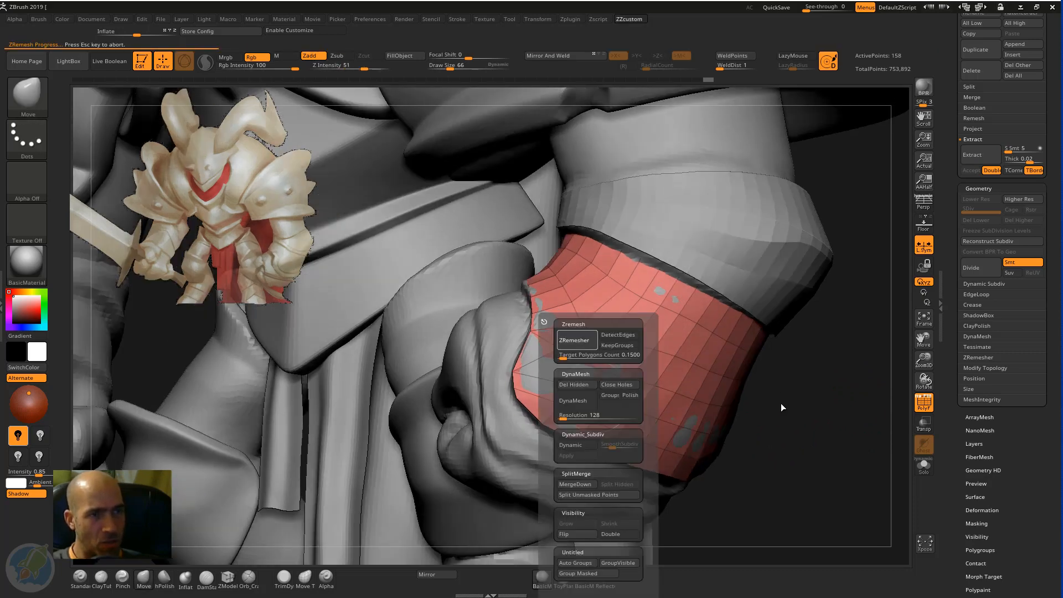
{"action": "left_click_drag", "start_coordinate": [797, 410], "coordinate": [726, 368]}
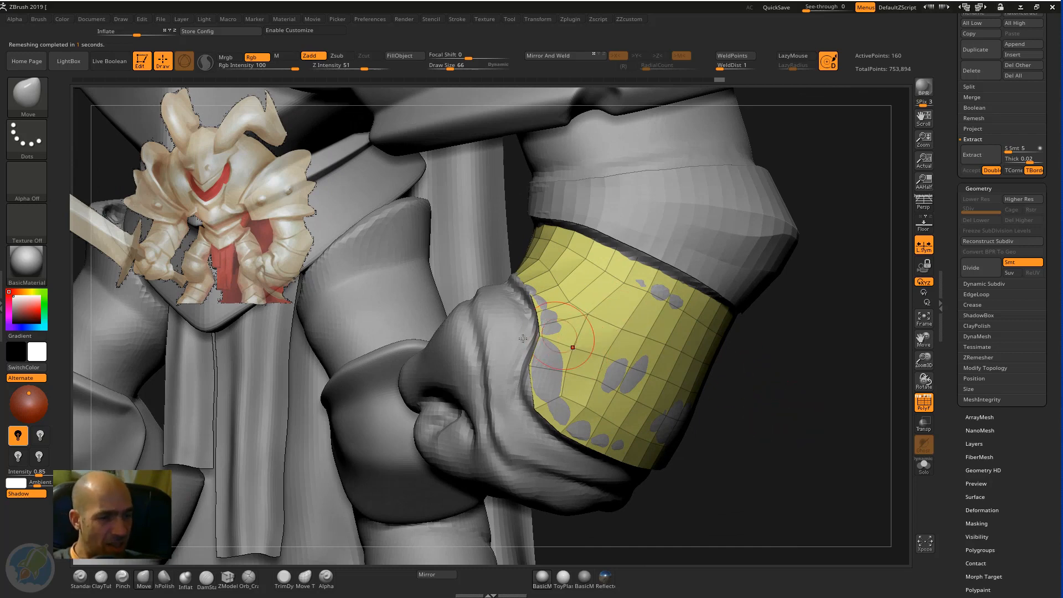
Step: Fit the forearm guard's edge around the hand using the Move brush at draw size 34
{"action": "key", "text": "bracketleft"}
{"action": "key", "text": "bracketleft"}
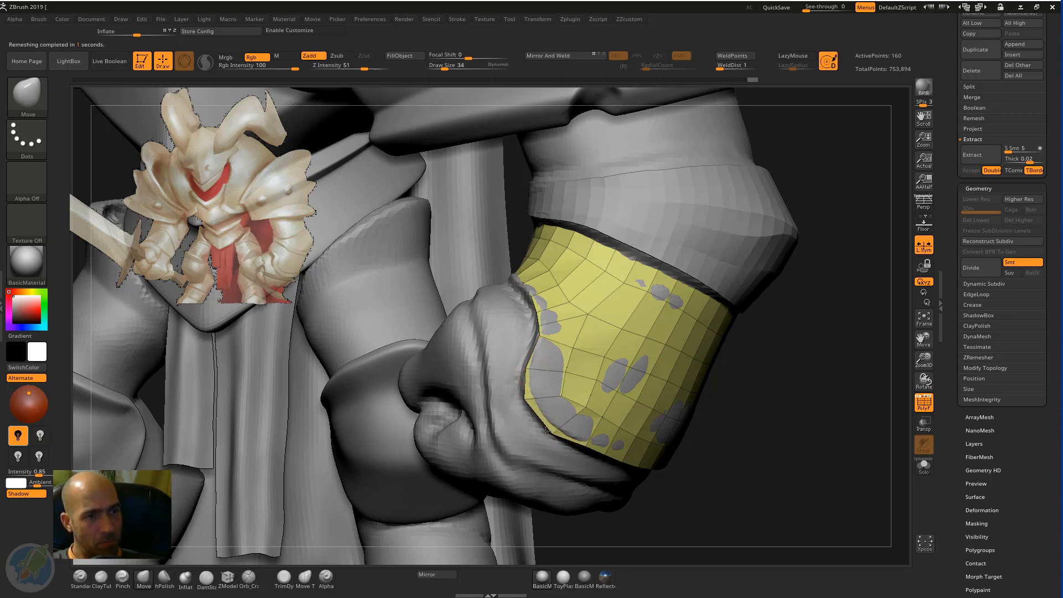
{"action": "left_click_drag", "start_coordinate": [749, 453], "coordinate": [277, 270], "text": "alt"}
{"action": "left_click_drag", "start_coordinate": [375, 287], "coordinate": [285, 269]}
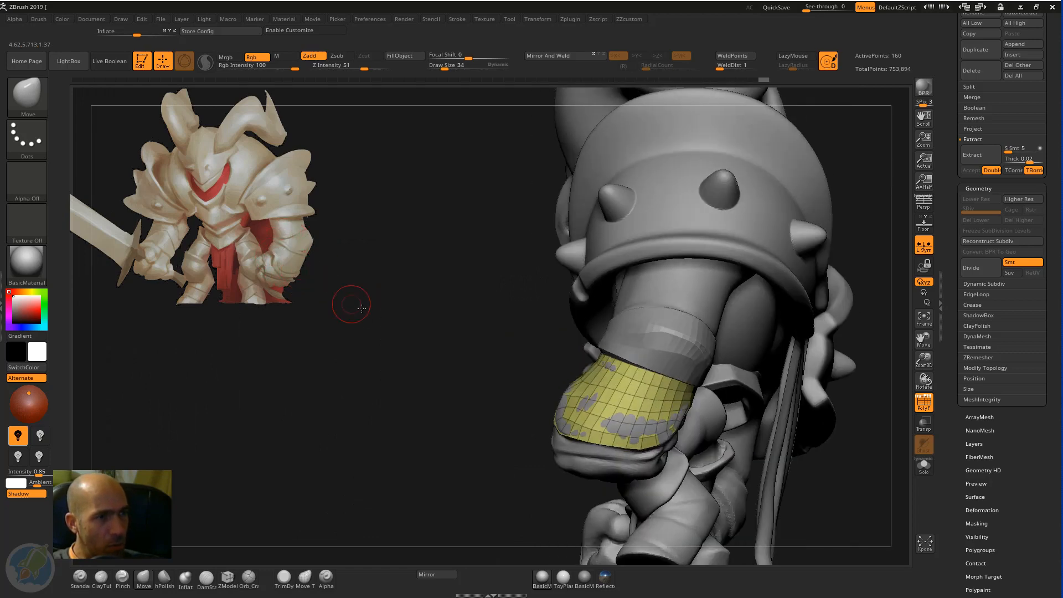
{"action": "left_click_drag", "start_coordinate": [387, 314], "coordinate": [603, 349], "text": "alt"}
{"action": "left_click_drag", "start_coordinate": [439, 358], "coordinate": [590, 282]}
Step: Reselect the forearm guard and refine its border around the wrist and fist using the Move brush at draw size 58
{"action": "left_click", "coordinate": [587, 273], "text": "alt"}
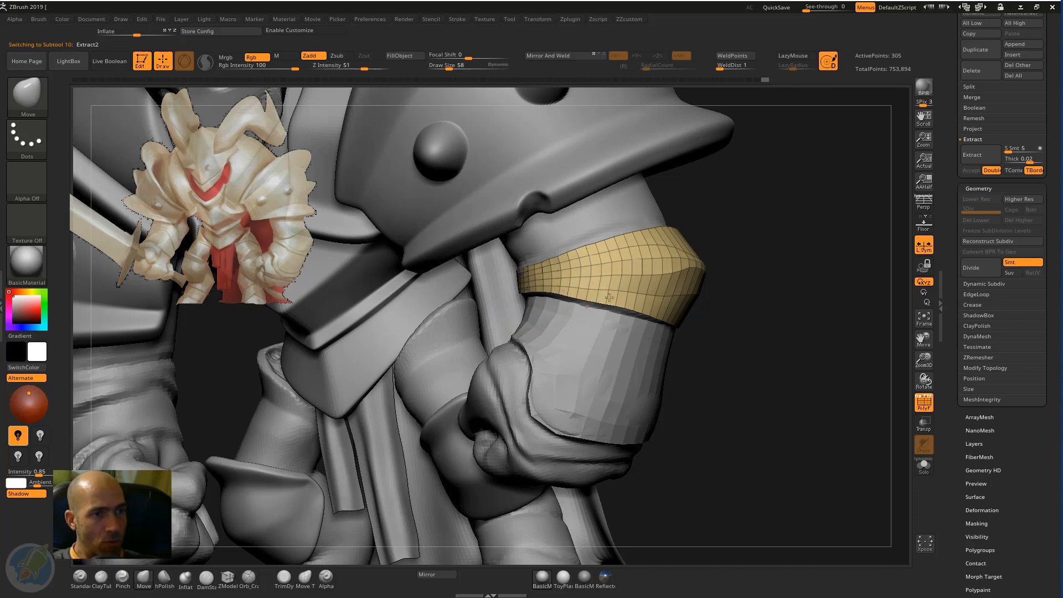
{"action": "left_click", "coordinate": [615, 398], "text": "alt"}
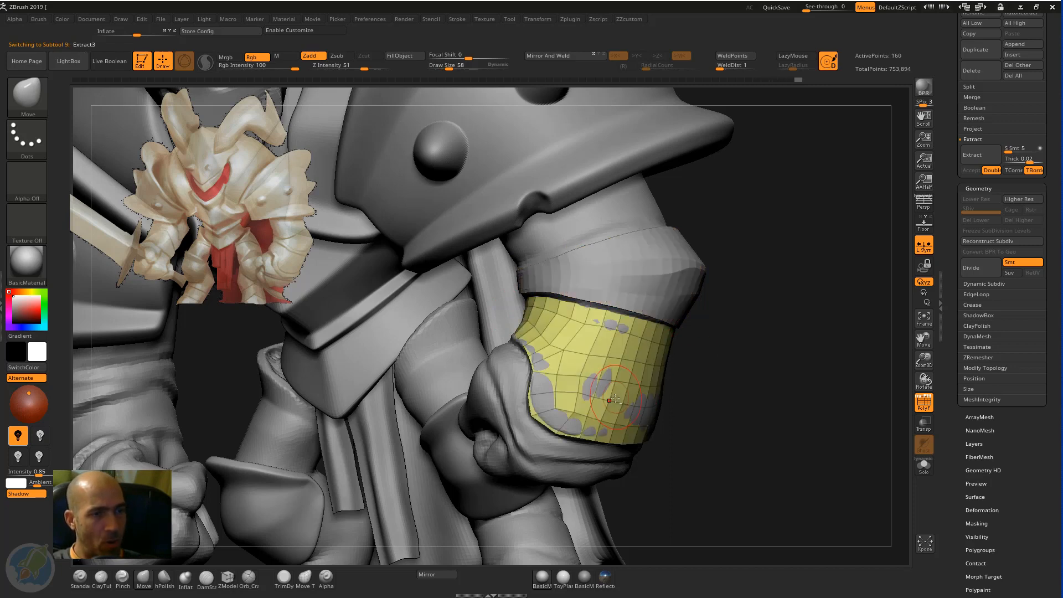
{"action": "left_click_drag", "start_coordinate": [749, 401], "coordinate": [516, 327]}
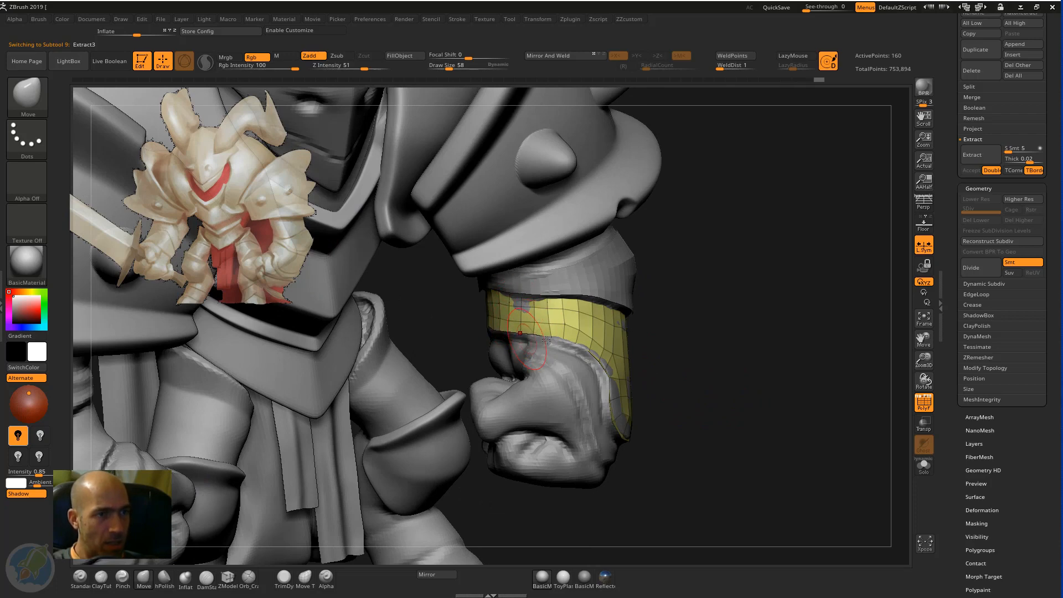
{"action": "left_click_drag", "start_coordinate": [724, 343], "coordinate": [560, 352]}
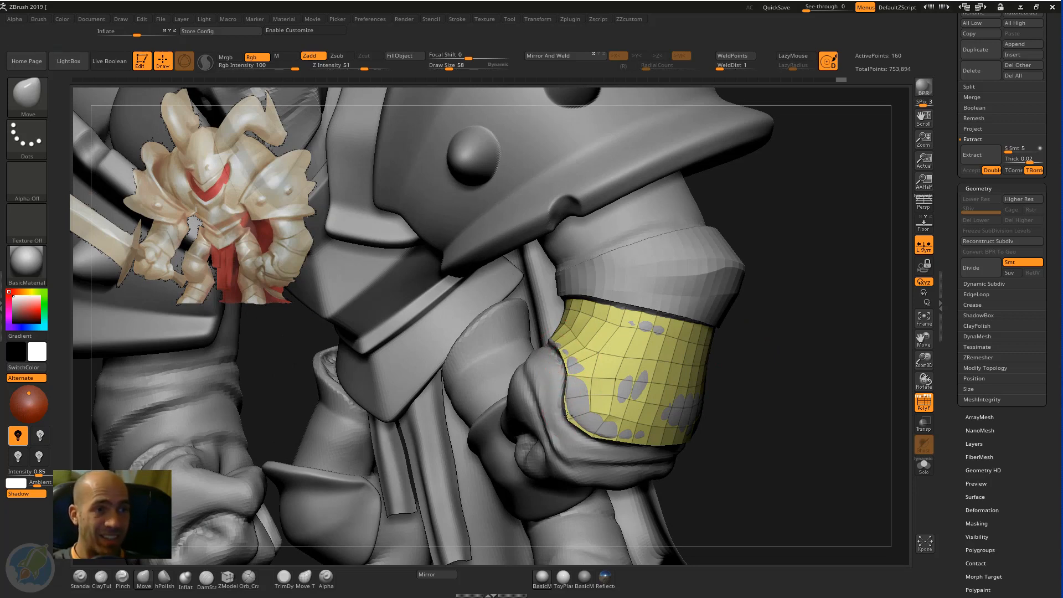
{"action": "mouse_move", "coordinate": [779, 434]}
{"action": "left_mouse_down"}
{"action": "mouse_move", "coordinate": [684, 404]}
{"action": "mouse_move", "coordinate": [667, 390]}
{"action": "mouse_move", "coordinate": [673, 382]}
{"action": "mouse_move", "coordinate": [666, 387]}
{"action": "left_mouse_up"}
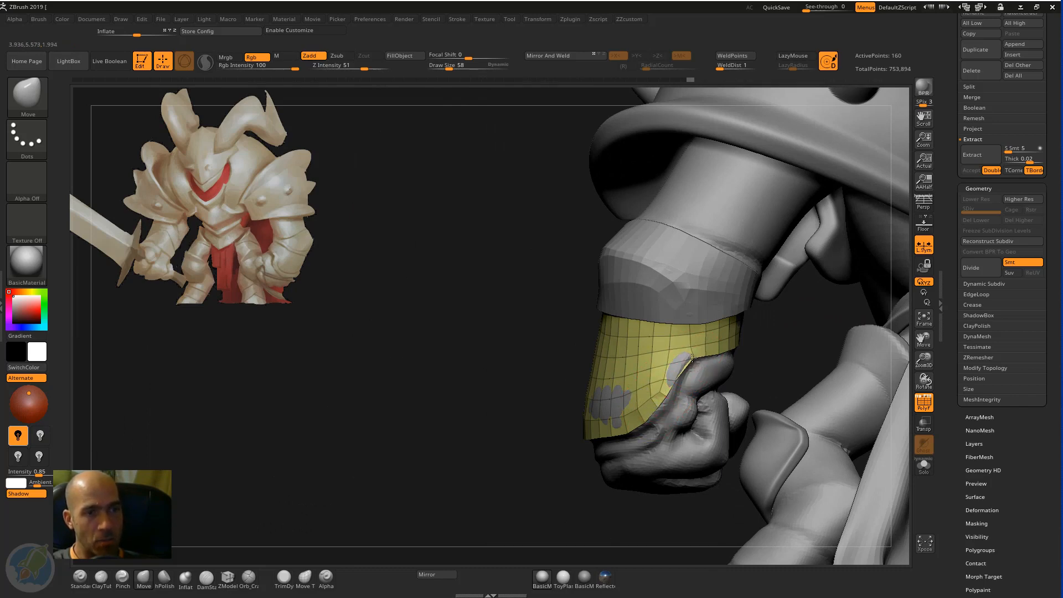
{"action": "left_click_drag", "start_coordinate": [778, 349], "coordinate": [727, 362]}
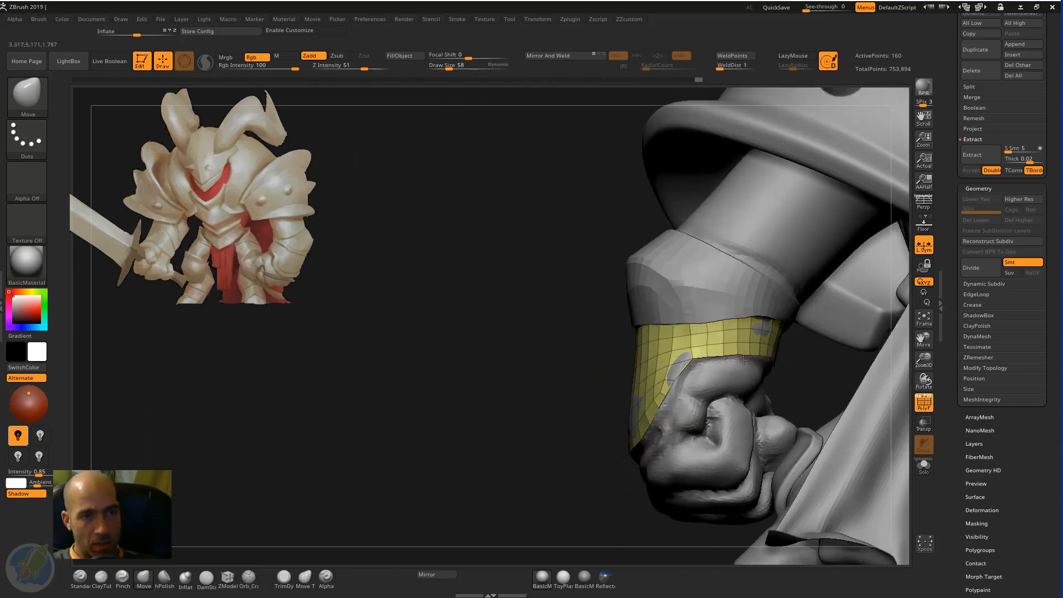
Step: Select the elbow guard above the forearm piece and adjust its inner side with the Move brush
{"action": "left_click", "coordinate": [705, 318], "text": "alt"}
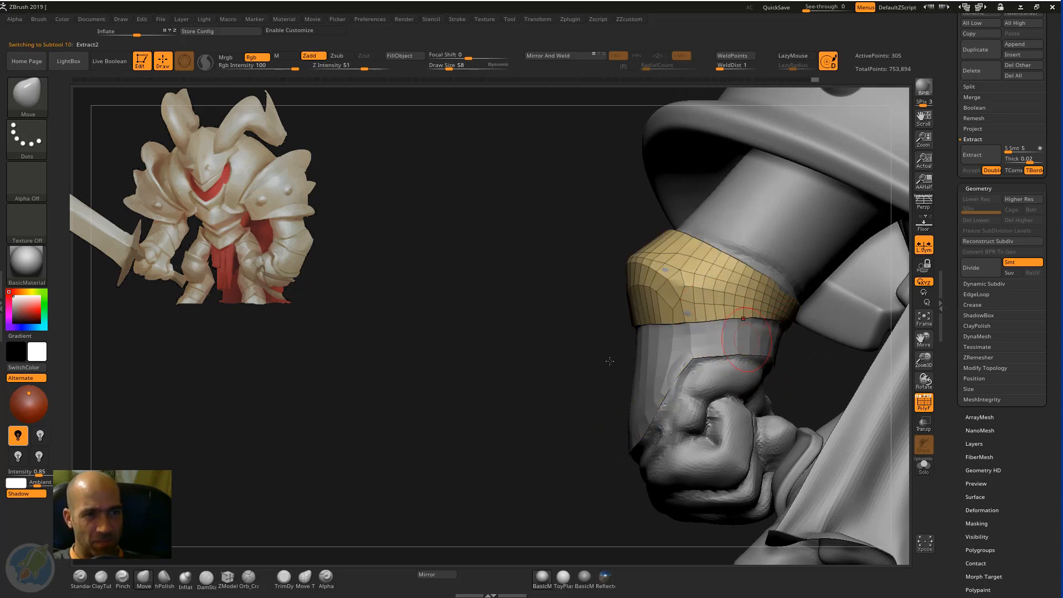
{"action": "left_click_drag", "start_coordinate": [609, 360], "coordinate": [578, 218]}
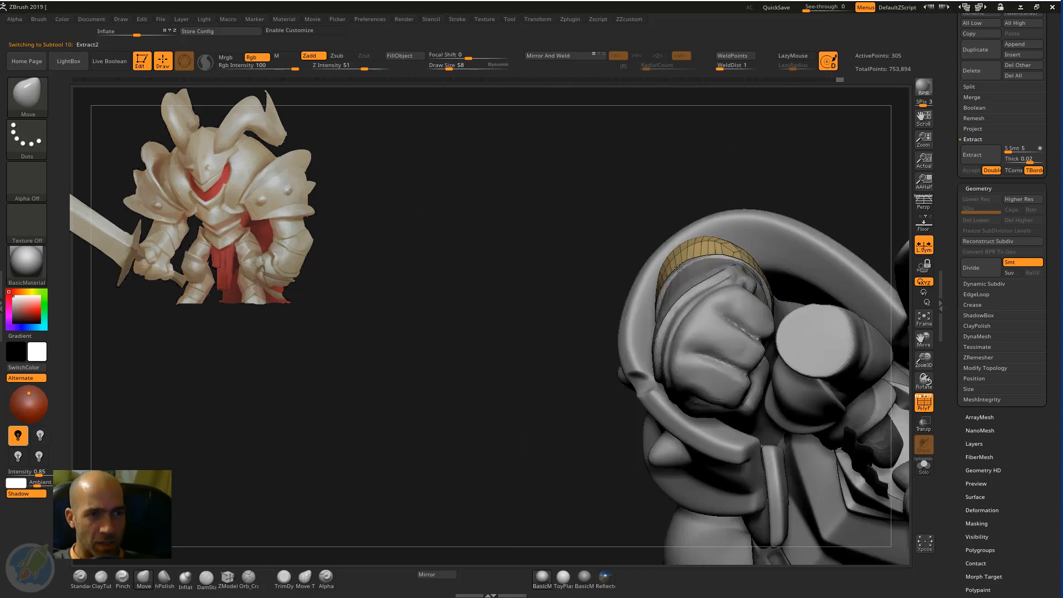
{"action": "left_click_drag", "start_coordinate": [811, 170], "coordinate": [757, 268]}
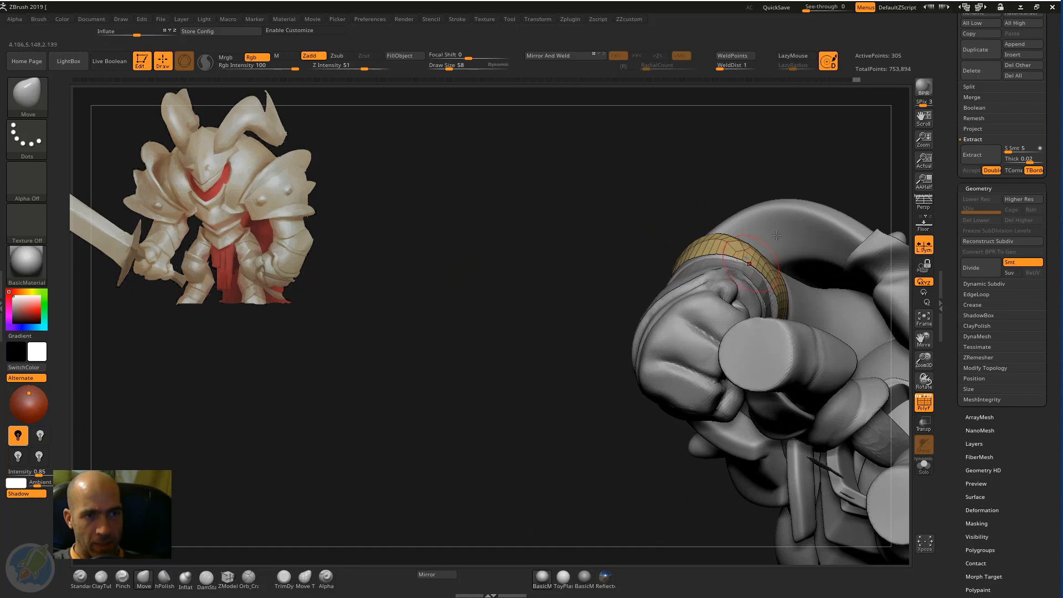
{"action": "left_click_drag", "start_coordinate": [736, 163], "coordinate": [740, 236]}
{"action": "mouse_move", "coordinate": [581, 361]}
{"action": "left_mouse_down"}
{"action": "mouse_move", "coordinate": [612, 381]}
{"action": "mouse_move", "coordinate": [832, 354]}
{"action": "mouse_move", "coordinate": [837, 308]}
{"action": "mouse_move", "coordinate": [830, 365]}
{"action": "left_mouse_up"}
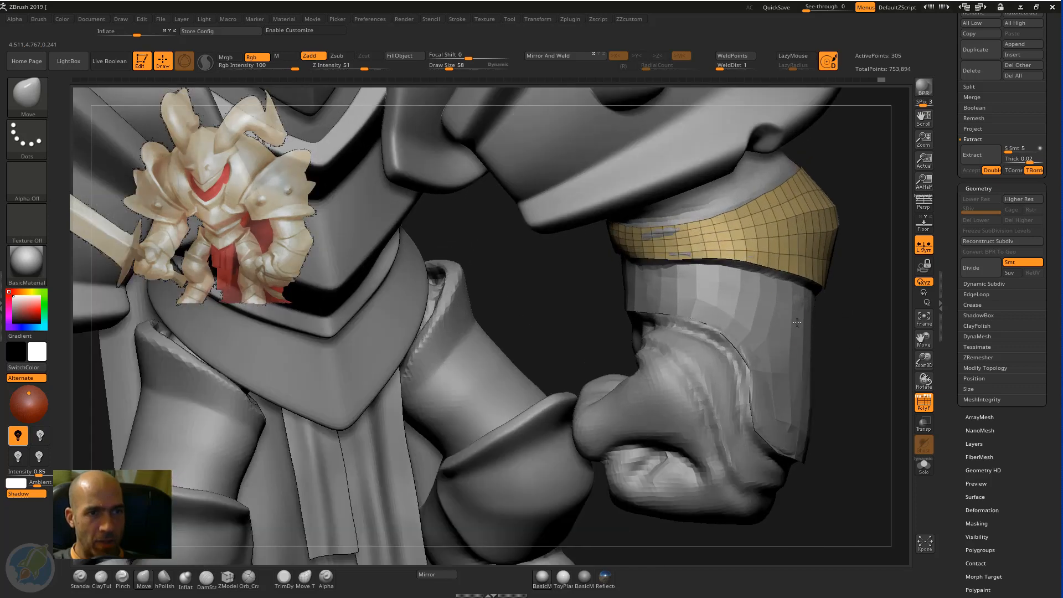
Step: Give the forearm guard thickness with the ZModeler Extrude action on All Polygons and flip its faces outward
{"action": "left_click", "coordinate": [770, 294], "text": "alt"}
{"action": "mouse_move", "coordinate": [861, 404]}
{"action": "left_mouse_down", "text": "alt"}
{"action": "mouse_move", "coordinate": [781, 346]}
{"action": "mouse_move", "coordinate": [779, 381]}
{"action": "left_mouse_up", "text": "alt"}
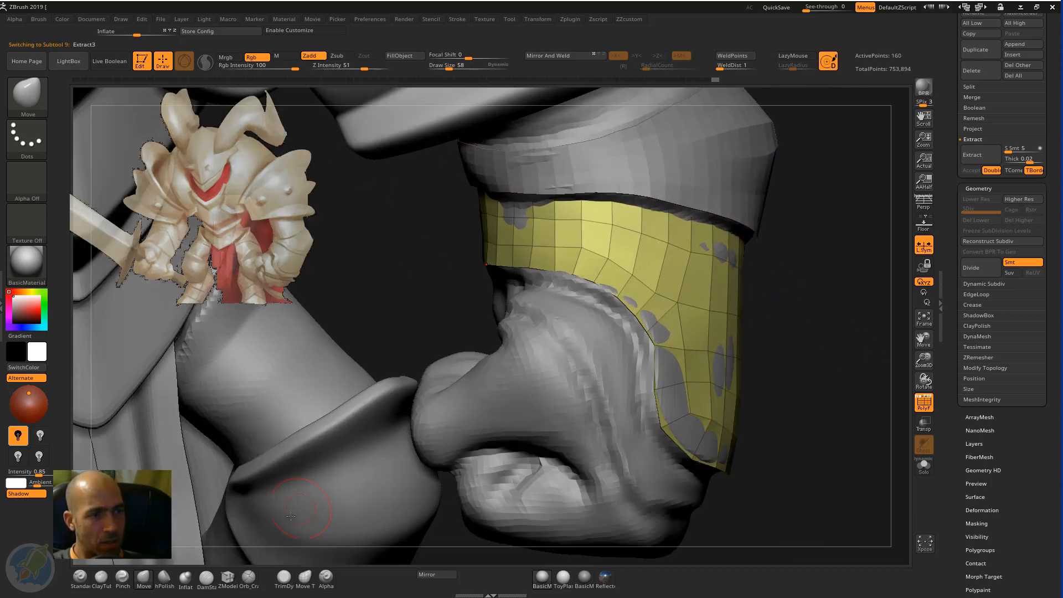
{"action": "left_click", "coordinate": [227, 578]}
{"action": "key", "text": "space"}
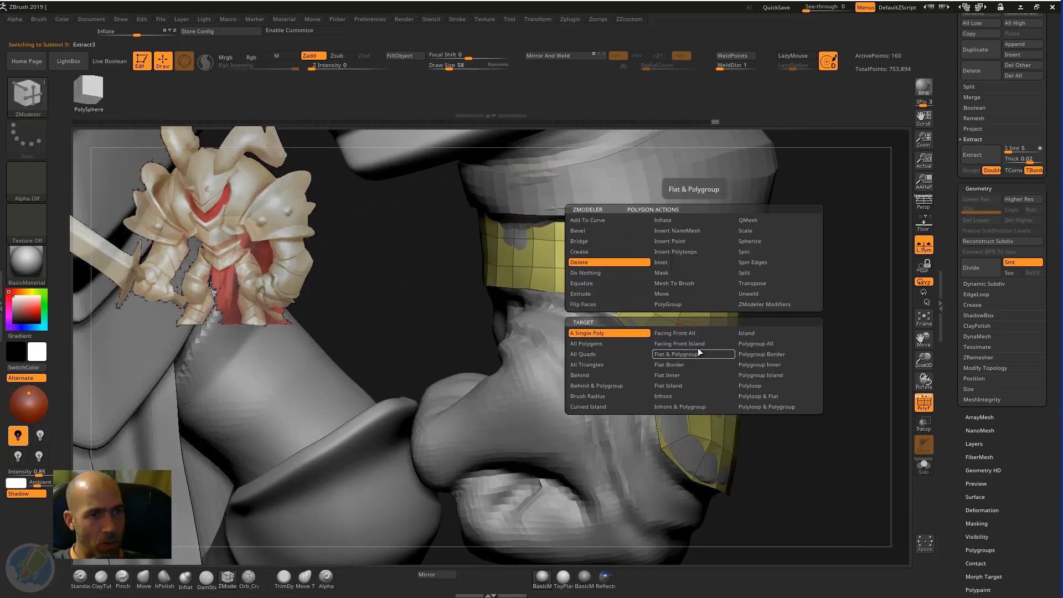
{"action": "left_click", "coordinate": [596, 294]}
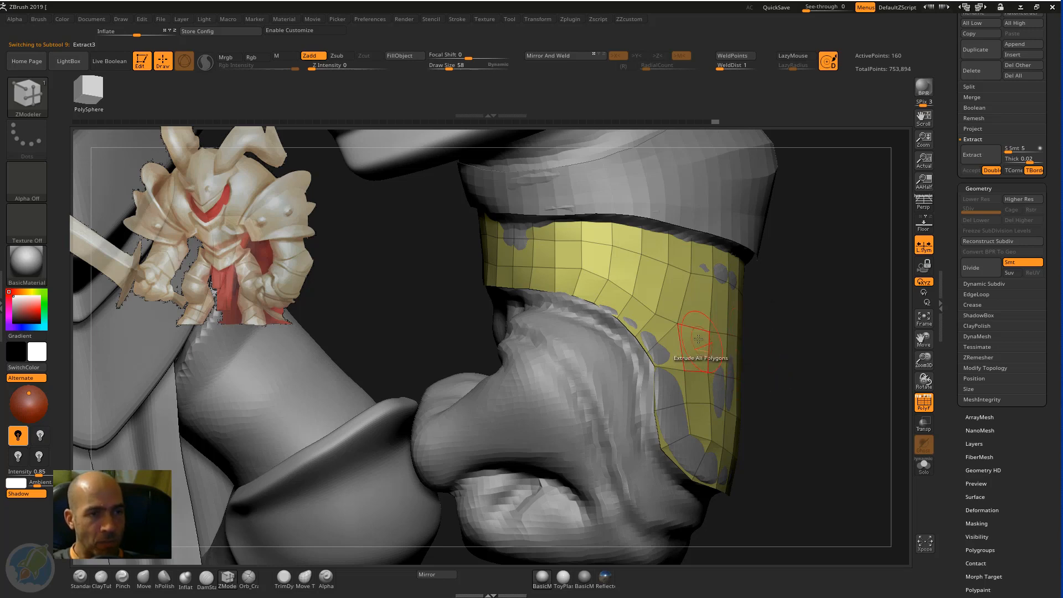
{"action": "left_click_drag", "start_coordinate": [694, 342], "coordinate": [684, 349]}
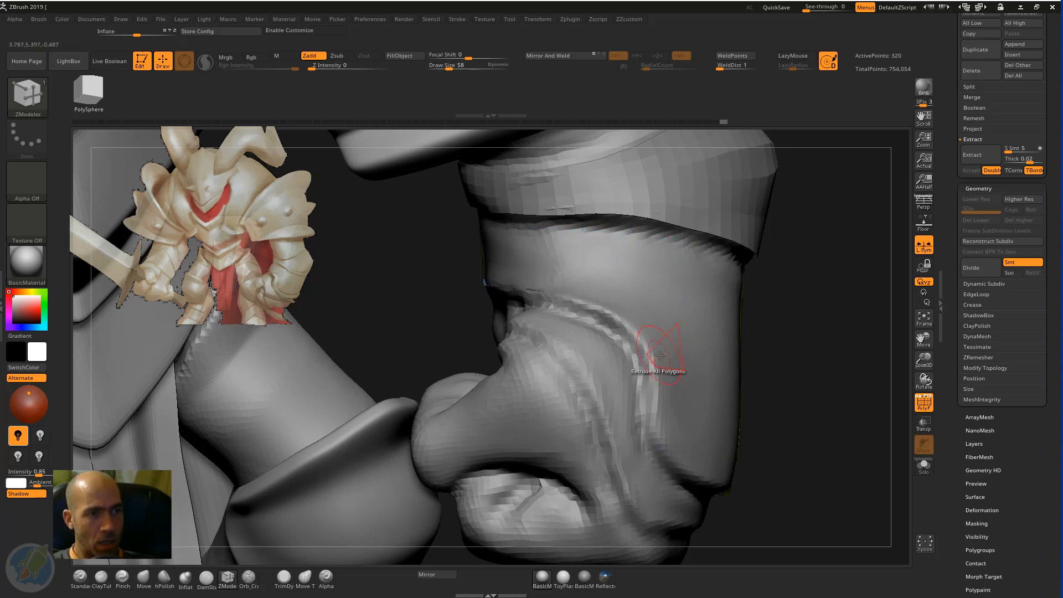
{"action": "left_click_drag", "start_coordinate": [780, 451], "coordinate": [759, 501]}
{"action": "key", "text": "z"}
{"action": "left_click", "coordinate": [741, 533]}
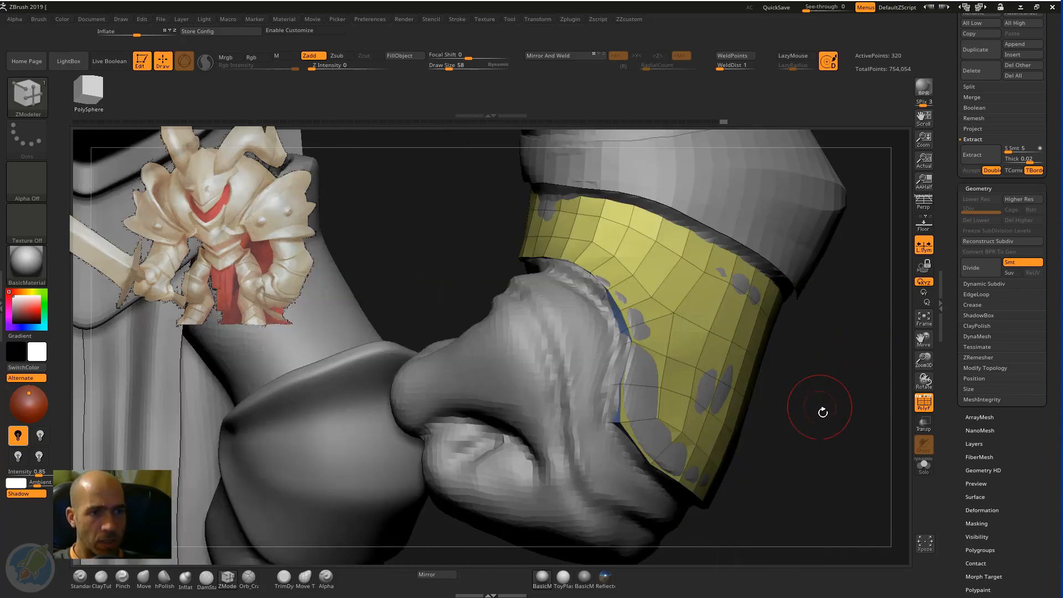
Step: Extrude all polygons of the elbow guard to give it thickness and flip its faces outward
{"action": "left_click_drag", "start_coordinate": [822, 413], "coordinate": [773, 360]}
{"action": "left_click", "coordinate": [781, 286], "text": "alt"}
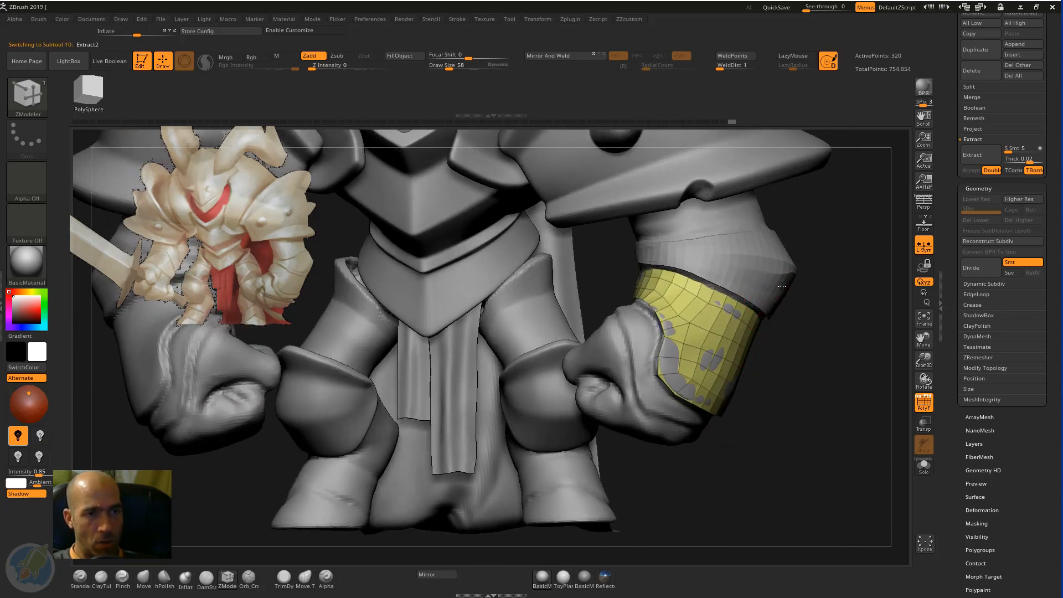
{"action": "left_click_drag", "start_coordinate": [820, 318], "coordinate": [629, 256], "text": "alt"}
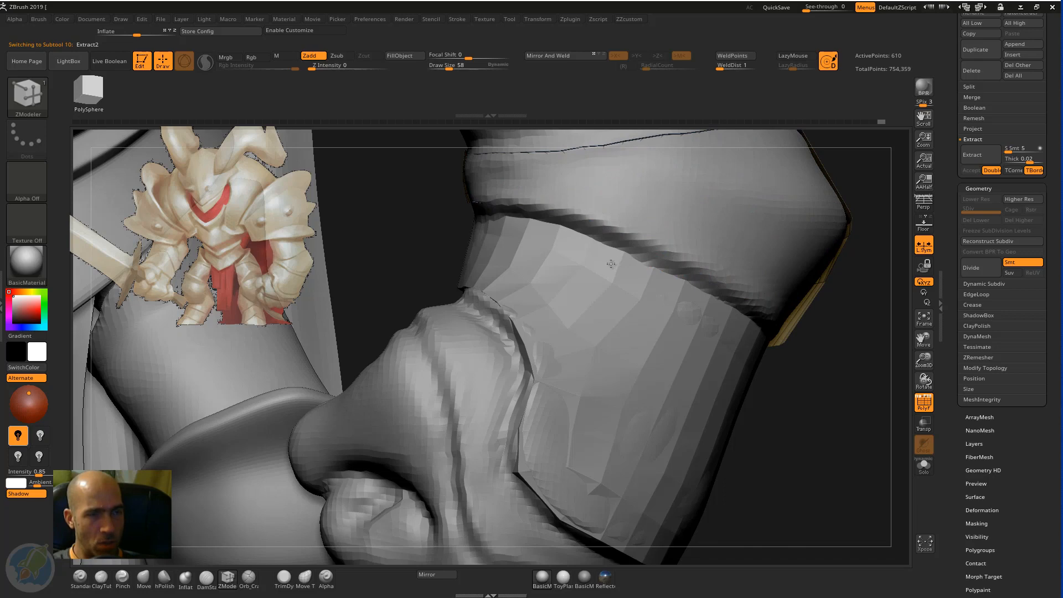
{"action": "key", "text": "ctrl+space"}
{"action": "left_click", "coordinate": [607, 535]}
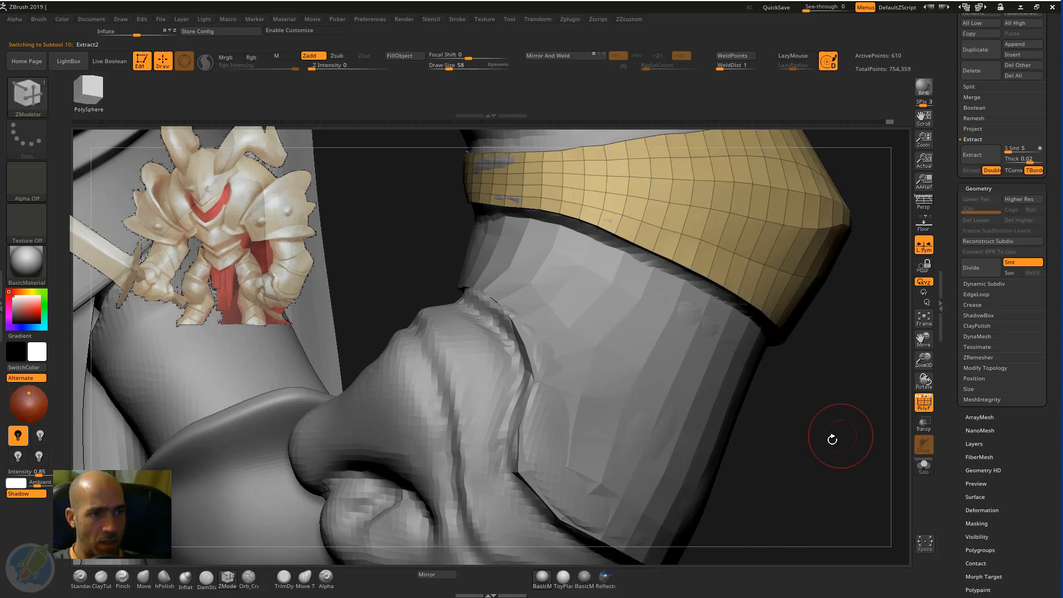
Step: Isolate the elbow guard to check its thickness and inner shell, and bring back the other parts
{"action": "left_click_drag", "start_coordinate": [832, 438], "coordinate": [889, 430], "text": "alt"}
{"action": "left_click", "coordinate": [922, 466]}
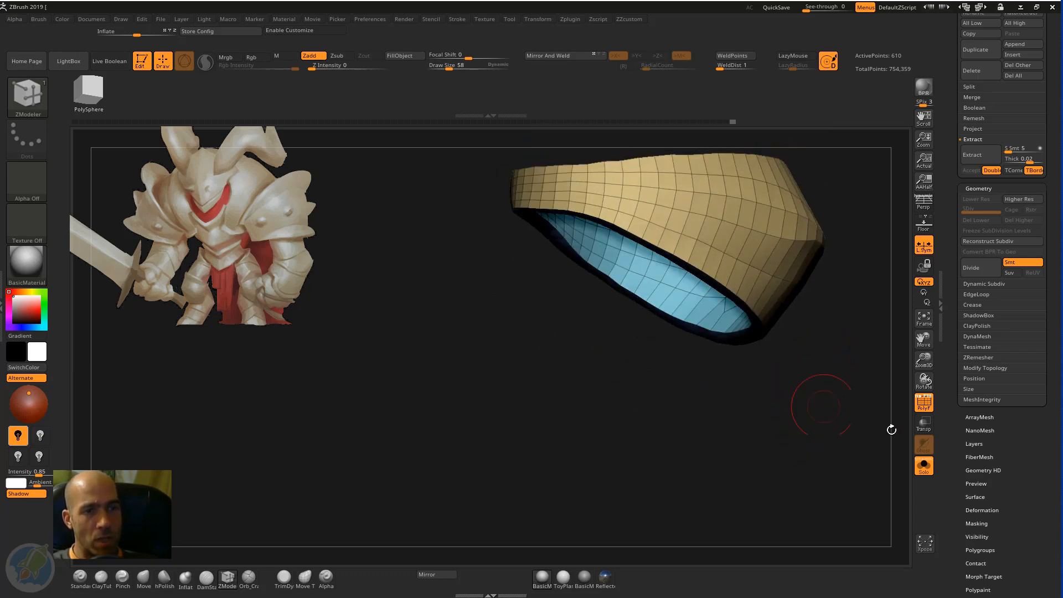
{"action": "left_click", "coordinate": [928, 467]}
Step: Adjust the elbow guard's shape around the arm using the Move brush at draw size 82
{"action": "mouse_move", "coordinate": [798, 441]}
{"action": "left_mouse_down", "text": "alt"}
{"action": "mouse_move", "coordinate": [762, 408]}
{"action": "mouse_move", "coordinate": [771, 379]}
{"action": "mouse_move", "coordinate": [776, 439]}
{"action": "mouse_move", "coordinate": [765, 441]}
{"action": "mouse_move", "coordinate": [723, 356]}
{"action": "left_mouse_up", "text": "alt"}
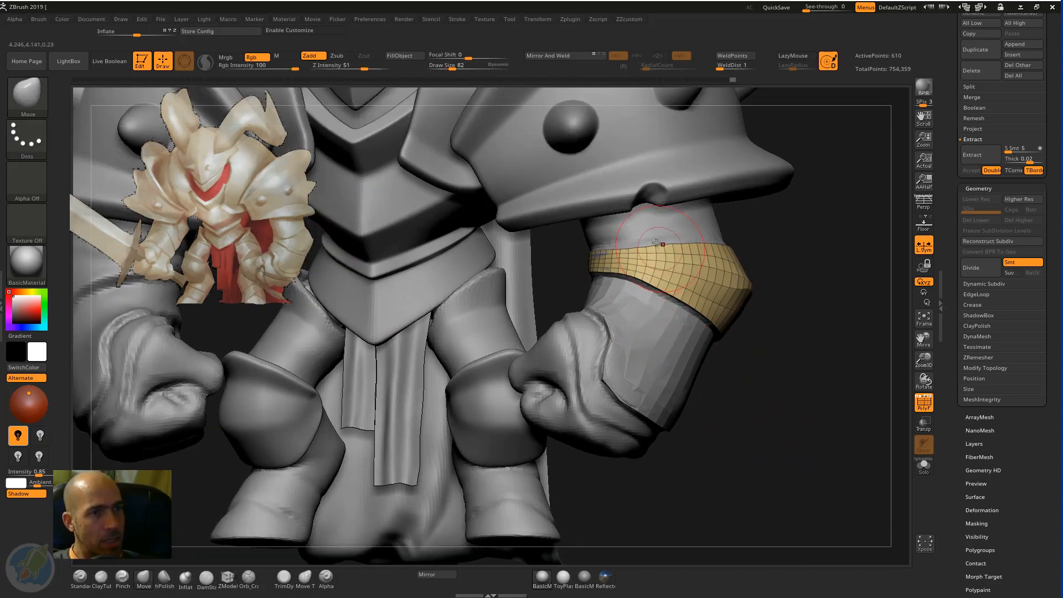
{"action": "mouse_move", "coordinate": [769, 221]}
{"action": "left_mouse_down"}
{"action": "mouse_move", "coordinate": [770, 244]}
{"action": "mouse_move", "coordinate": [827, 215]}
{"action": "left_mouse_up"}
{"action": "mouse_move", "coordinate": [752, 247]}
{"action": "left_mouse_down"}
{"action": "mouse_move", "coordinate": [783, 246]}
{"action": "mouse_move", "coordinate": [739, 245]}
{"action": "left_mouse_up"}
{"action": "mouse_move", "coordinate": [789, 243]}
{"action": "left_mouse_down"}
{"action": "mouse_move", "coordinate": [806, 246]}
{"action": "mouse_move", "coordinate": [778, 244]}
{"action": "left_mouse_up"}
{"action": "mouse_move", "coordinate": [723, 267]}
{"action": "left_mouse_down"}
{"action": "mouse_move", "coordinate": [791, 260]}
{"action": "mouse_move", "coordinate": [768, 242]}
{"action": "mouse_move", "coordinate": [779, 241]}
{"action": "mouse_move", "coordinate": [773, 248]}
{"action": "left_mouse_up"}
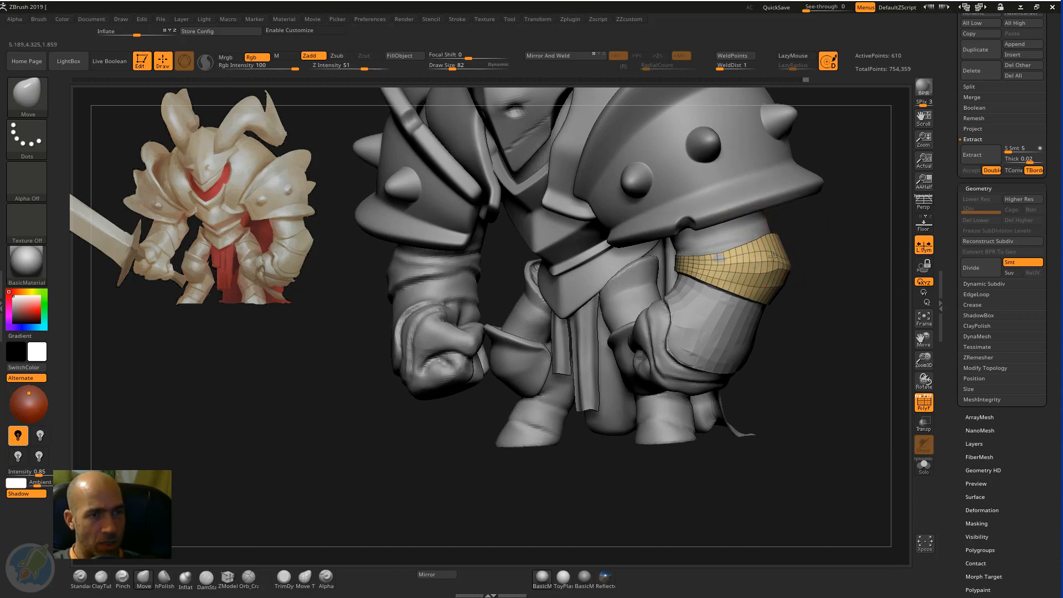
{"action": "left_click_drag", "start_coordinate": [802, 283], "coordinate": [842, 347]}
Step: Isolate the elbow guard and examine its upper rim, lower opening and inner surface from several angles
{"action": "left_click", "coordinate": [923, 472]}
{"action": "left_click_drag", "start_coordinate": [818, 420], "coordinate": [795, 478]}
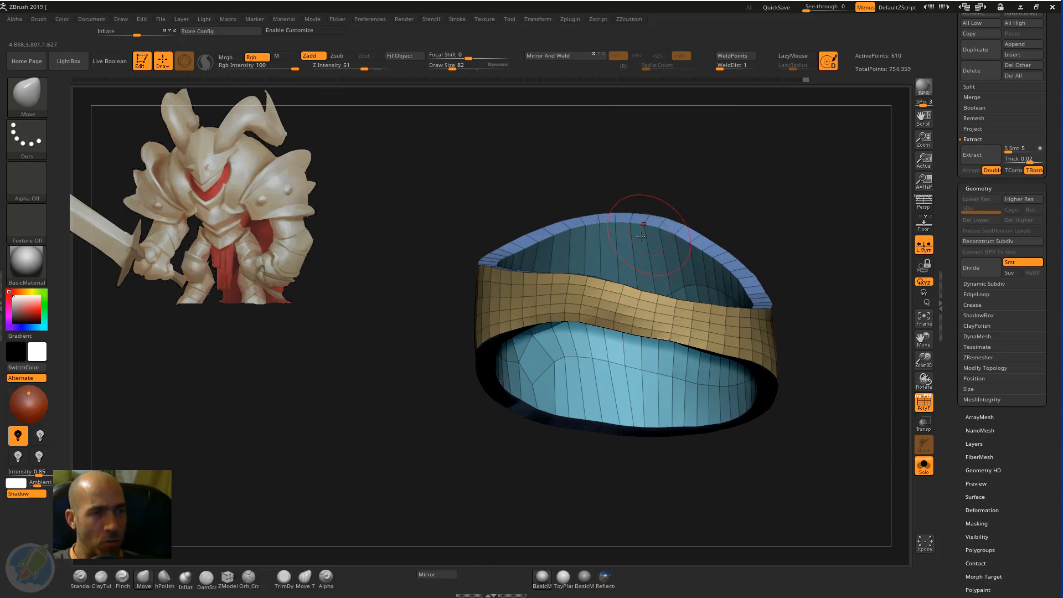
{"action": "left_click_drag", "start_coordinate": [681, 187], "coordinate": [744, 199]}
{"action": "mouse_move", "coordinate": [817, 179]}
{"action": "left_mouse_down", "text": "alt"}
{"action": "mouse_move", "coordinate": [733, 268]}
{"action": "mouse_move", "coordinate": [798, 272]}
{"action": "mouse_move", "coordinate": [797, 225]}
{"action": "mouse_move", "coordinate": [687, 171]}
{"action": "left_mouse_up", "text": "alt"}
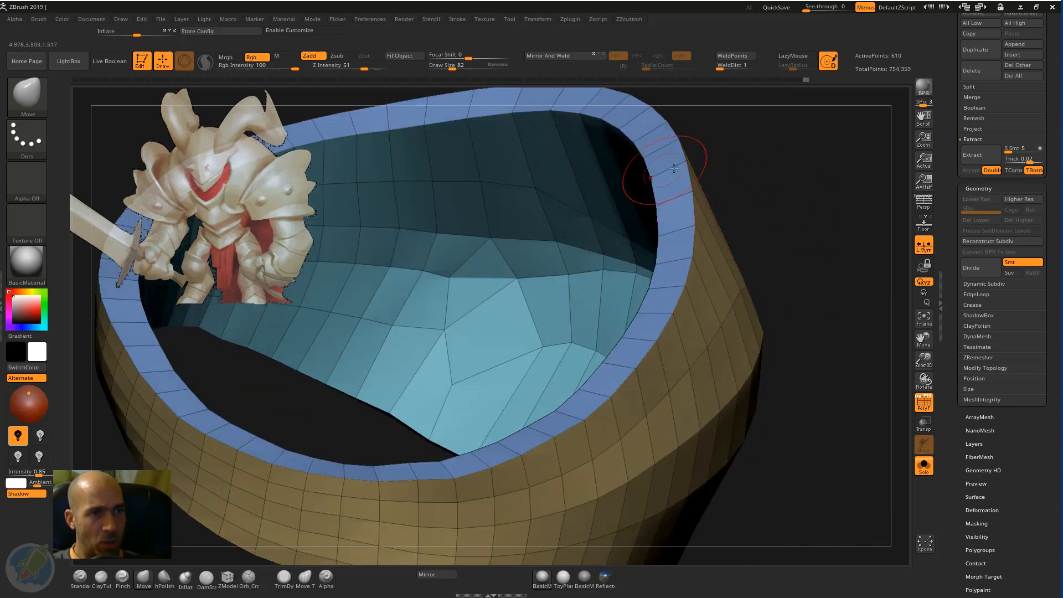
{"action": "left_click_drag", "start_coordinate": [776, 169], "coordinate": [714, 271], "text": "alt"}
{"action": "left_click_drag", "start_coordinate": [770, 246], "coordinate": [701, 269]}
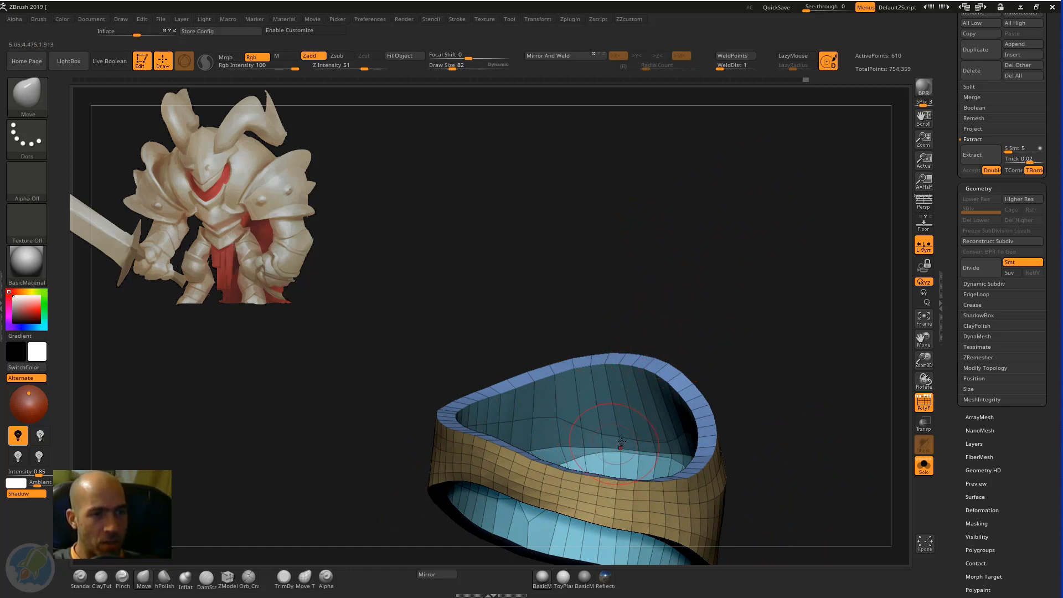
{"action": "left_click_drag", "start_coordinate": [685, 326], "coordinate": [755, 319]}
Step: Mask the elbow guard's outer shell and rim, leaving only the inner polygroup free to edit
{"action": "key", "text": "w"}
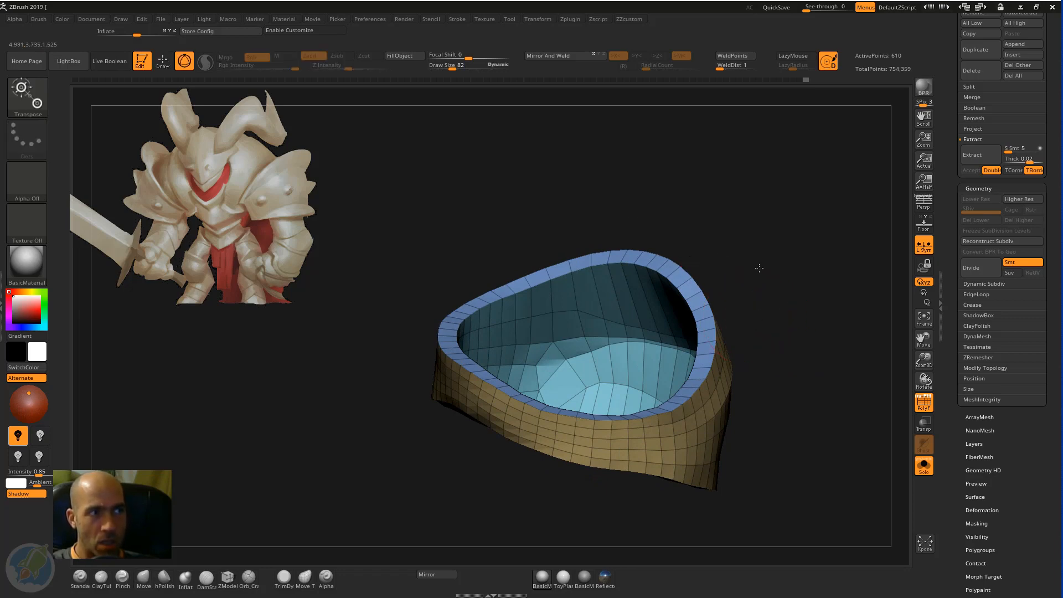
{"action": "left_click_drag", "start_coordinate": [759, 268], "coordinate": [668, 318]}
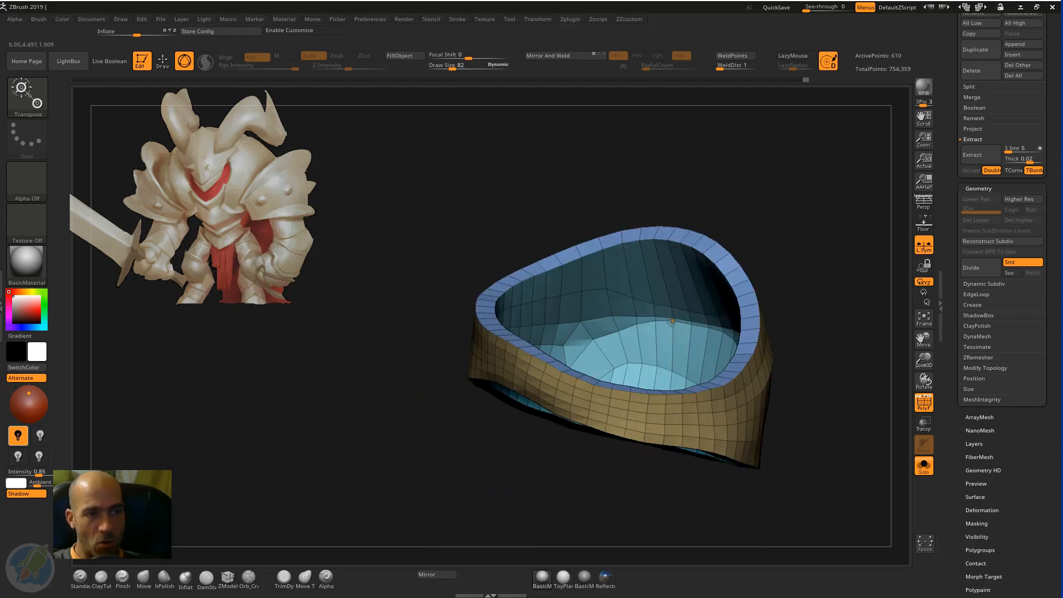
{"action": "left_click", "coordinate": [672, 320]}
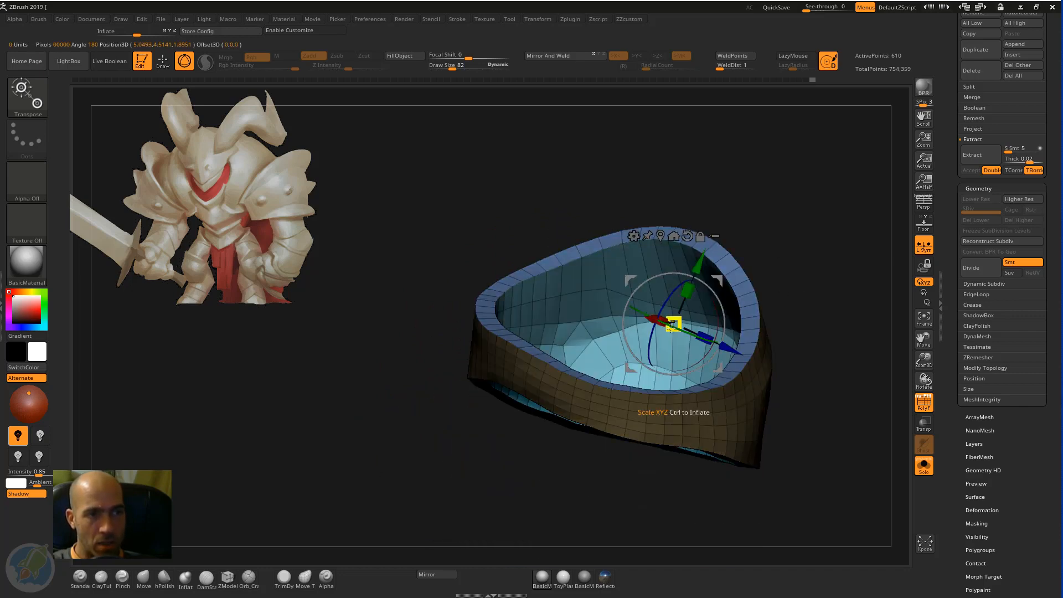
{"action": "left_click_drag", "start_coordinate": [812, 275], "coordinate": [718, 257]}
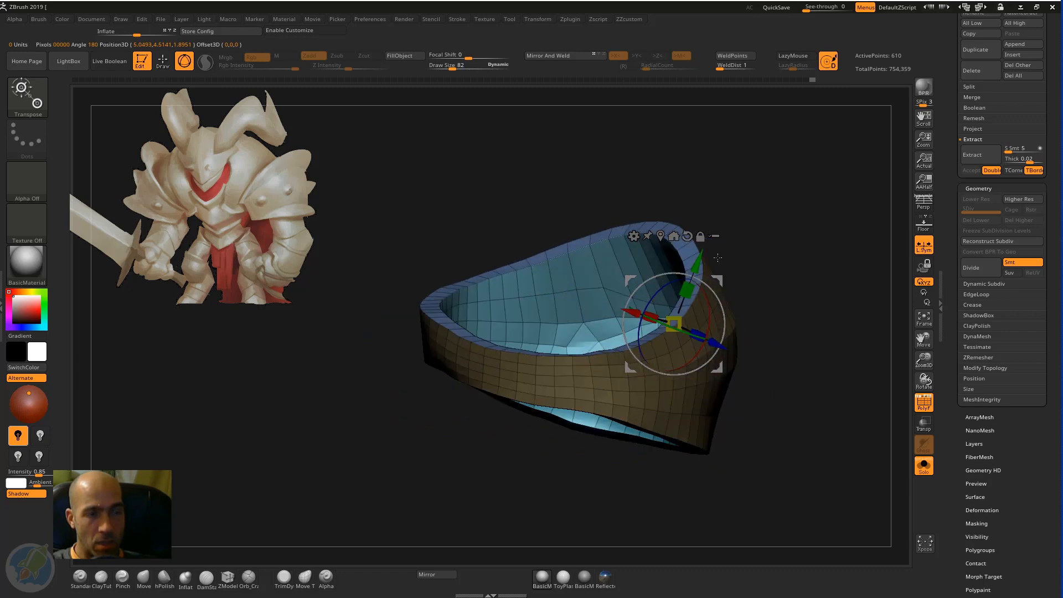
{"action": "mouse_move", "coordinate": [795, 280]}
{"action": "left_mouse_down"}
{"action": "mouse_move", "coordinate": [811, 277]}
{"action": "mouse_move", "coordinate": [802, 264]}
{"action": "left_mouse_up"}
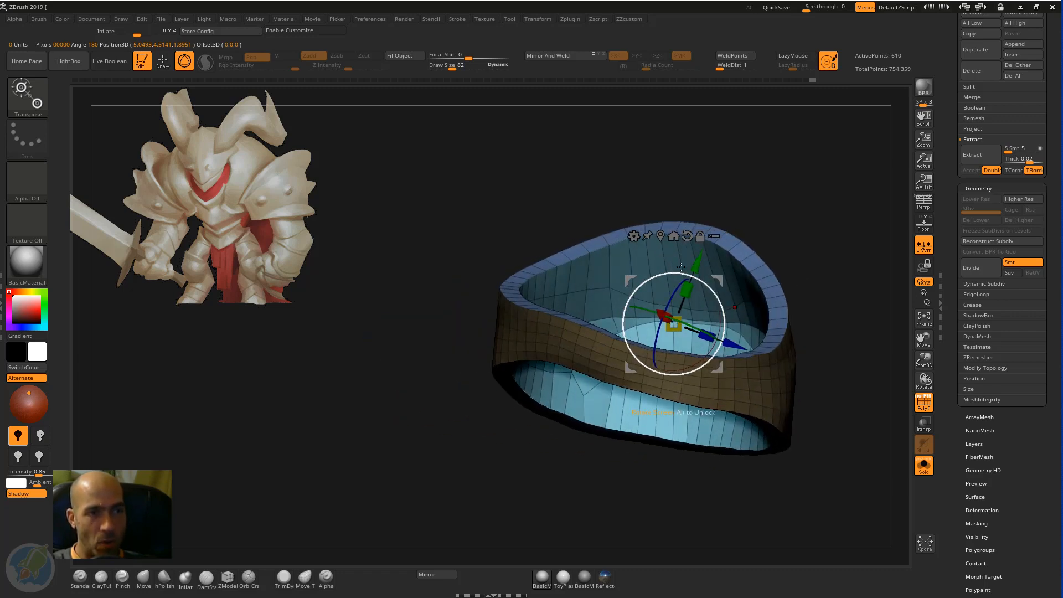
Step: Adjust the elbow guard's inner surface beneath the upper rim using the Move brush at draw size 134
{"action": "key", "text": "q"}
{"action": "mouse_move", "coordinate": [764, 221]}
{"action": "left_mouse_down"}
{"action": "mouse_move", "coordinate": [756, 181]}
{"action": "mouse_move", "coordinate": [724, 194]}
{"action": "mouse_move", "coordinate": [723, 181]}
{"action": "mouse_move", "coordinate": [686, 197]}
{"action": "mouse_move", "coordinate": [641, 195]}
{"action": "left_mouse_up"}
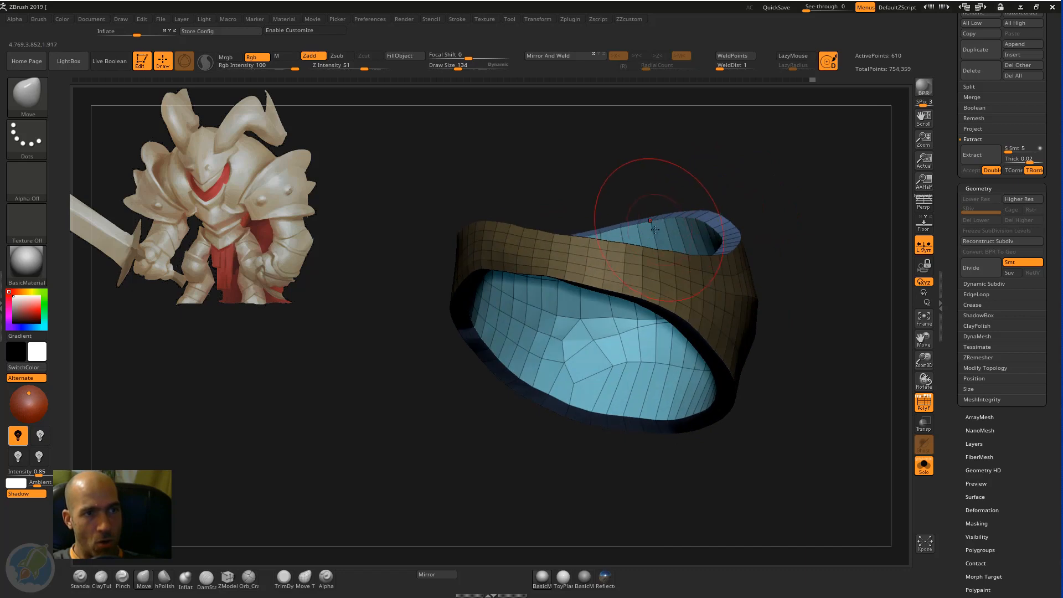
{"action": "left_click_drag", "start_coordinate": [713, 182], "coordinate": [714, 200]}
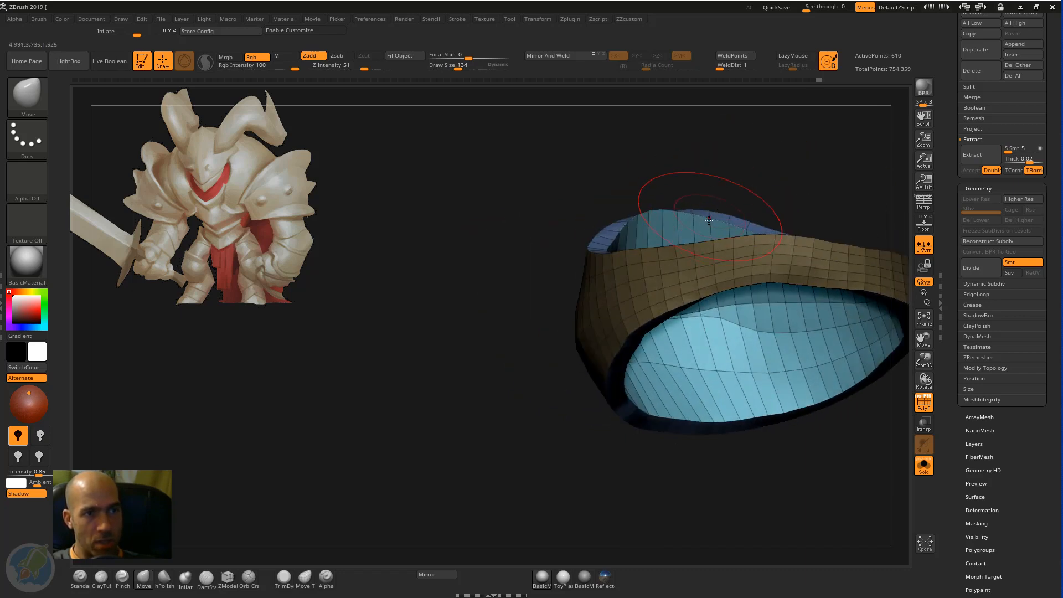
{"action": "left_click_drag", "start_coordinate": [788, 190], "coordinate": [797, 237]}
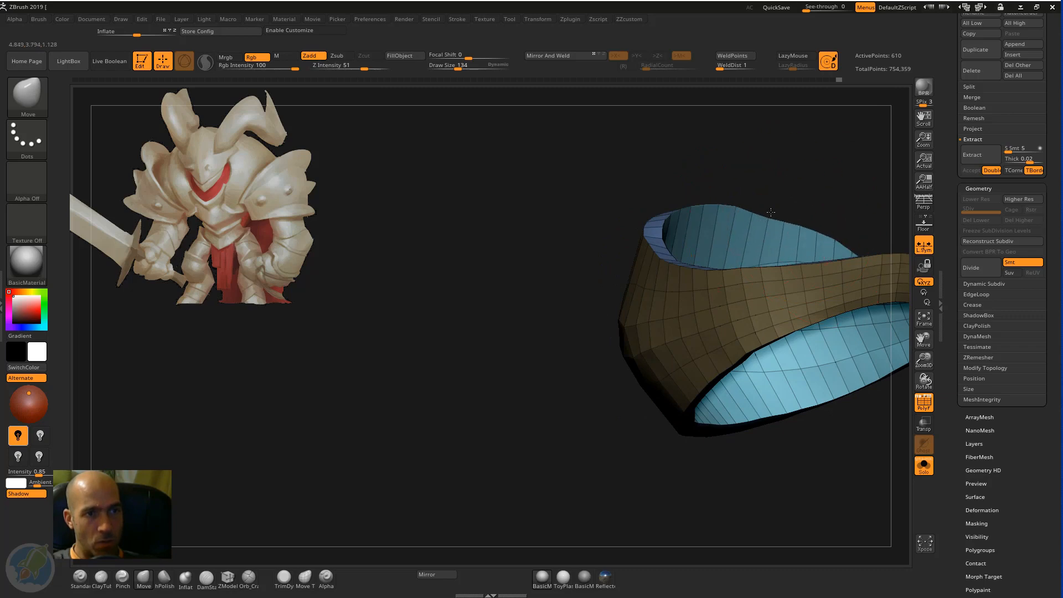
{"action": "left_click_drag", "start_coordinate": [742, 191], "coordinate": [677, 188]}
{"action": "mouse_move", "coordinate": [638, 219]}
{"action": "left_mouse_down"}
{"action": "mouse_move", "coordinate": [583, 190]}
{"action": "mouse_move", "coordinate": [534, 213]}
{"action": "left_mouse_up"}
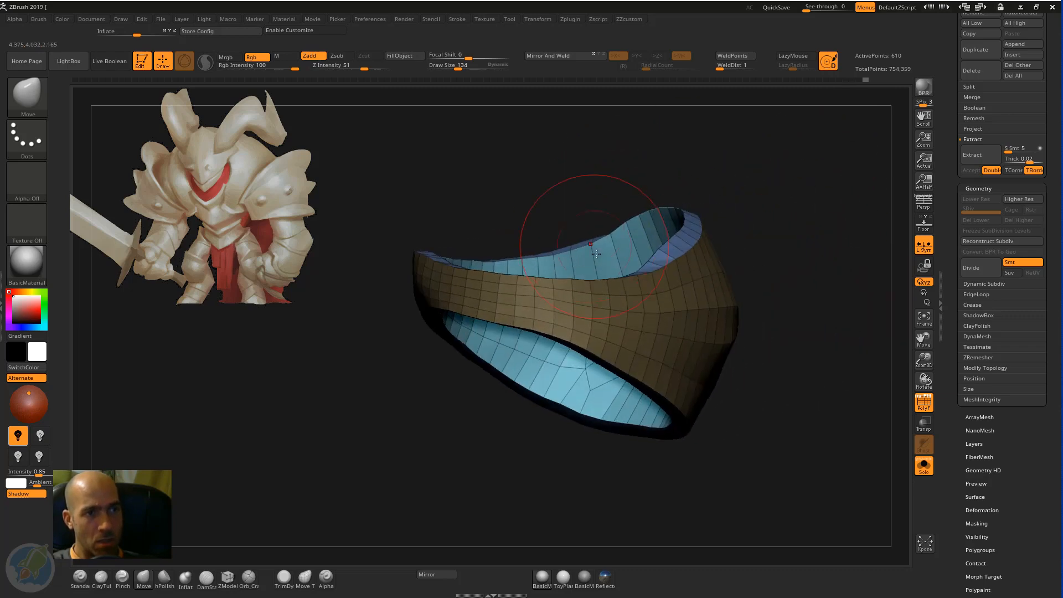
Step: Even out the thickness along the elbow guard's narrow side and upper rim with the Move brush
{"action": "left_click_drag", "start_coordinate": [510, 265], "coordinate": [513, 250]}
{"action": "mouse_move", "coordinate": [585, 211]}
{"action": "left_mouse_down"}
{"action": "mouse_move", "coordinate": [652, 180]}
{"action": "mouse_move", "coordinate": [681, 194]}
{"action": "mouse_move", "coordinate": [679, 206]}
{"action": "mouse_move", "coordinate": [686, 199]}
{"action": "mouse_move", "coordinate": [579, 126]}
{"action": "left_mouse_up"}
{"action": "mouse_move", "coordinate": [630, 165]}
{"action": "left_mouse_down"}
{"action": "mouse_move", "coordinate": [771, 157]}
{"action": "mouse_move", "coordinate": [595, 200]}
{"action": "mouse_move", "coordinate": [565, 220]}
{"action": "left_mouse_up"}
{"action": "mouse_move", "coordinate": [527, 235]}
{"action": "left_mouse_down"}
{"action": "mouse_move", "coordinate": [525, 227]}
{"action": "mouse_move", "coordinate": [475, 238]}
{"action": "left_mouse_up"}
{"action": "mouse_move", "coordinate": [559, 191]}
{"action": "left_mouse_down"}
{"action": "mouse_move", "coordinate": [586, 204]}
{"action": "mouse_move", "coordinate": [533, 245]}
{"action": "left_mouse_up"}
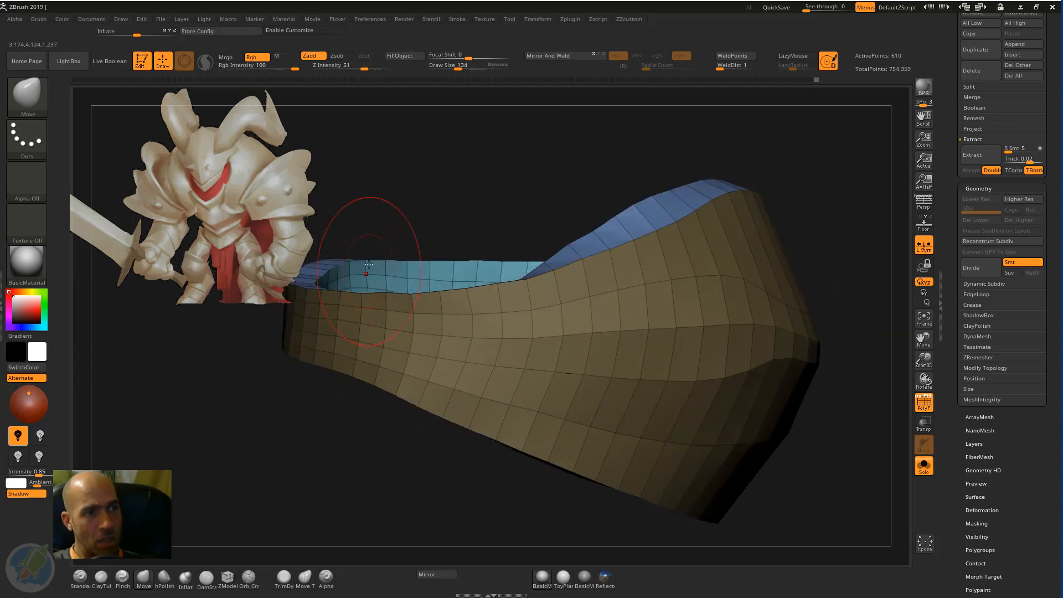
{"action": "left_click_drag", "start_coordinate": [403, 201], "coordinate": [521, 266]}
{"action": "mouse_move", "coordinate": [454, 285]}
{"action": "left_mouse_down"}
{"action": "mouse_move", "coordinate": [501, 289]}
{"action": "mouse_move", "coordinate": [546, 252]}
{"action": "mouse_move", "coordinate": [539, 233]}
{"action": "mouse_move", "coordinate": [520, 276]}
{"action": "left_mouse_up"}
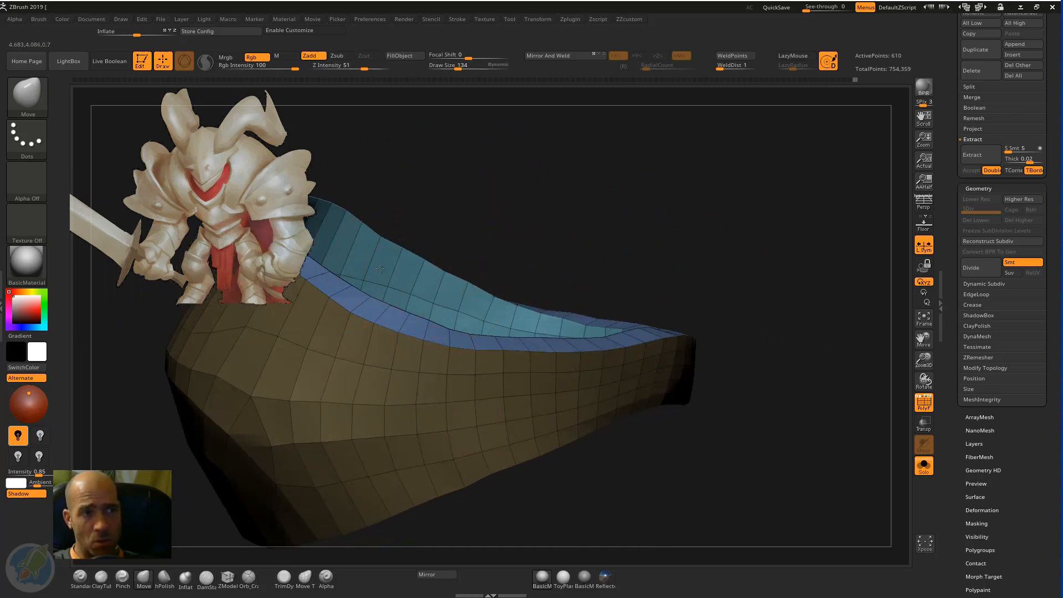
{"action": "left_click_drag", "start_coordinate": [492, 238], "coordinate": [584, 305]}
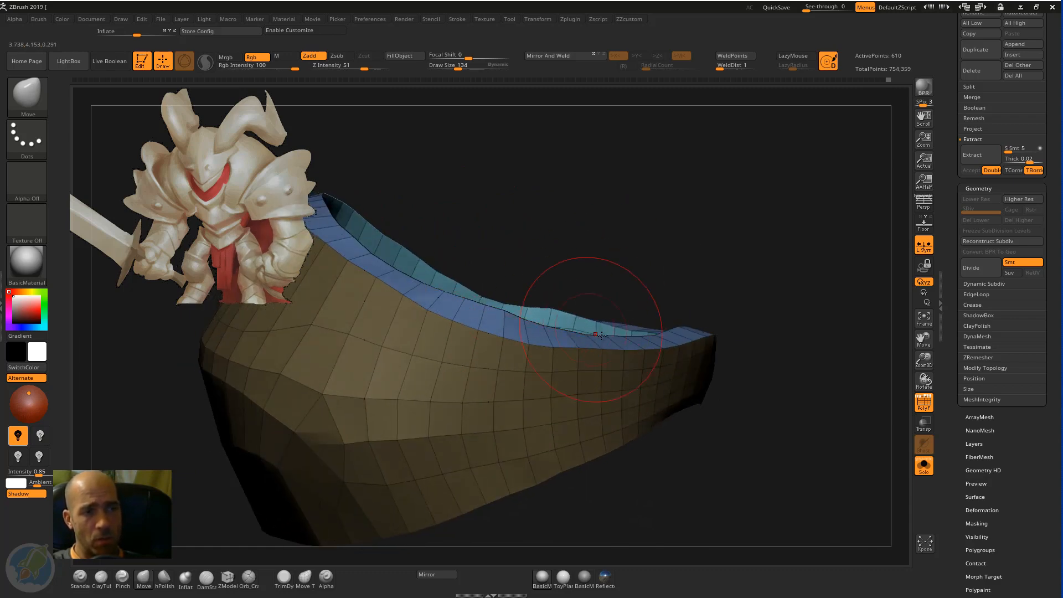
{"action": "key", "text": "e"}
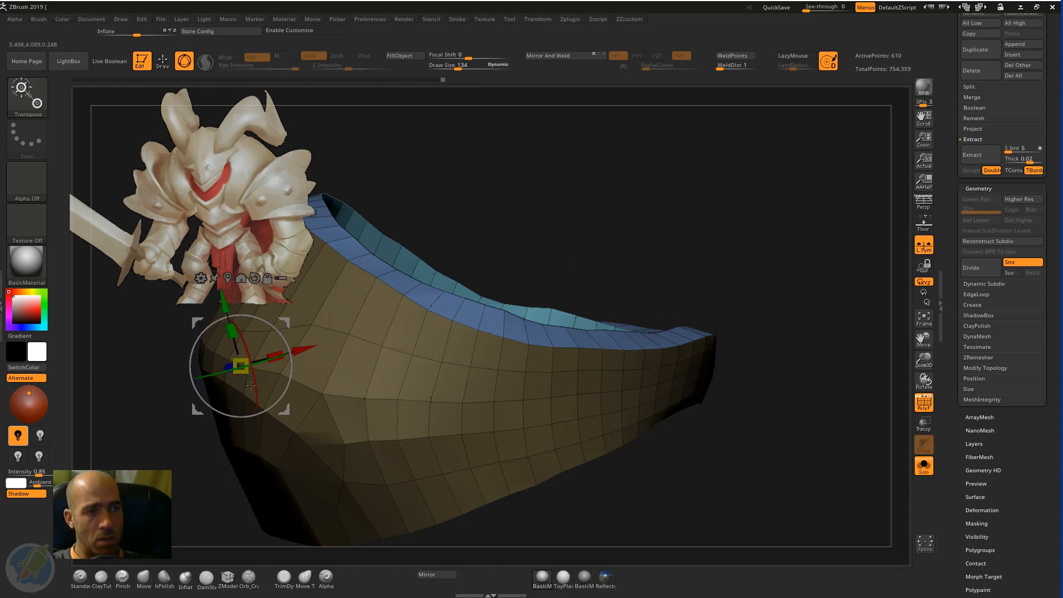
{"action": "key", "text": "q"}
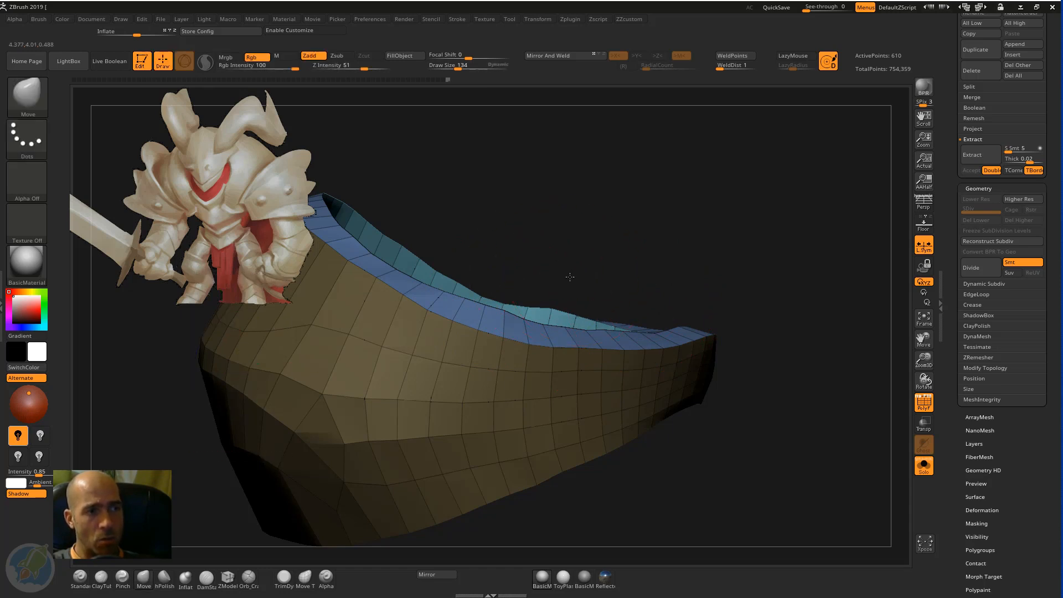
Step: Push the inner edge of the elbow guard's upper rim inward to give the rim a consistent width
{"action": "mouse_move", "coordinate": [612, 272]}
{"action": "left_mouse_down"}
{"action": "mouse_move", "coordinate": [602, 317]}
{"action": "mouse_move", "coordinate": [652, 309]}
{"action": "left_mouse_up"}
{"action": "mouse_move", "coordinate": [671, 275]}
{"action": "left_mouse_down"}
{"action": "mouse_move", "coordinate": [712, 285]}
{"action": "mouse_move", "coordinate": [676, 279]}
{"action": "left_mouse_up"}
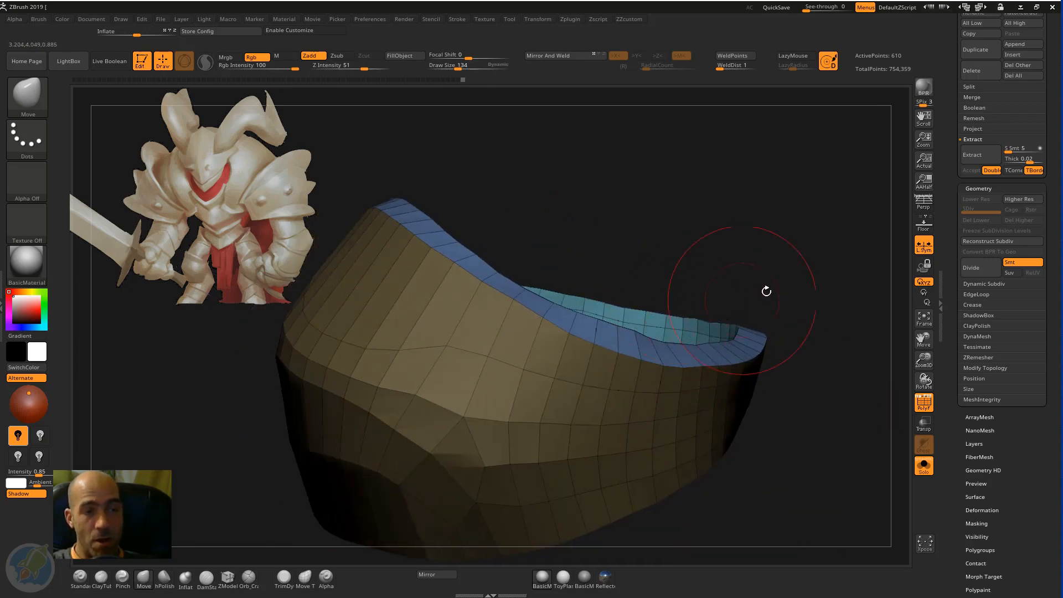
{"action": "mouse_move", "coordinate": [766, 291]}
{"action": "left_mouse_down"}
{"action": "mouse_move", "coordinate": [647, 182]}
{"action": "mouse_move", "coordinate": [668, 241]}
{"action": "mouse_move", "coordinate": [621, 221]}
{"action": "mouse_move", "coordinate": [493, 335]}
{"action": "left_mouse_up"}
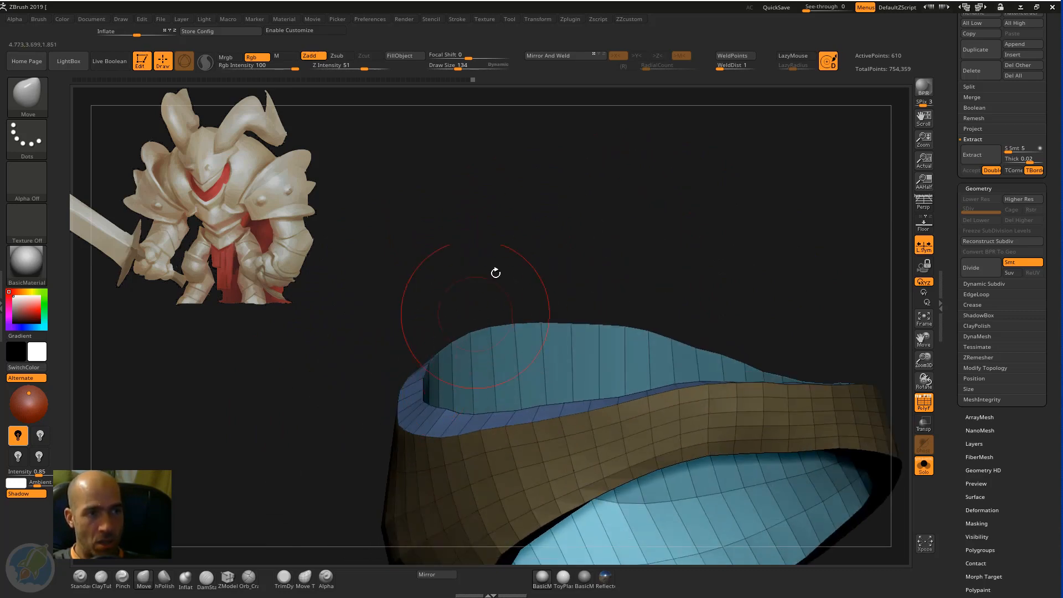
{"action": "mouse_move", "coordinate": [495, 273]}
{"action": "left_mouse_down"}
{"action": "mouse_move", "coordinate": [569, 265]}
{"action": "mouse_move", "coordinate": [487, 378]}
{"action": "left_mouse_up"}
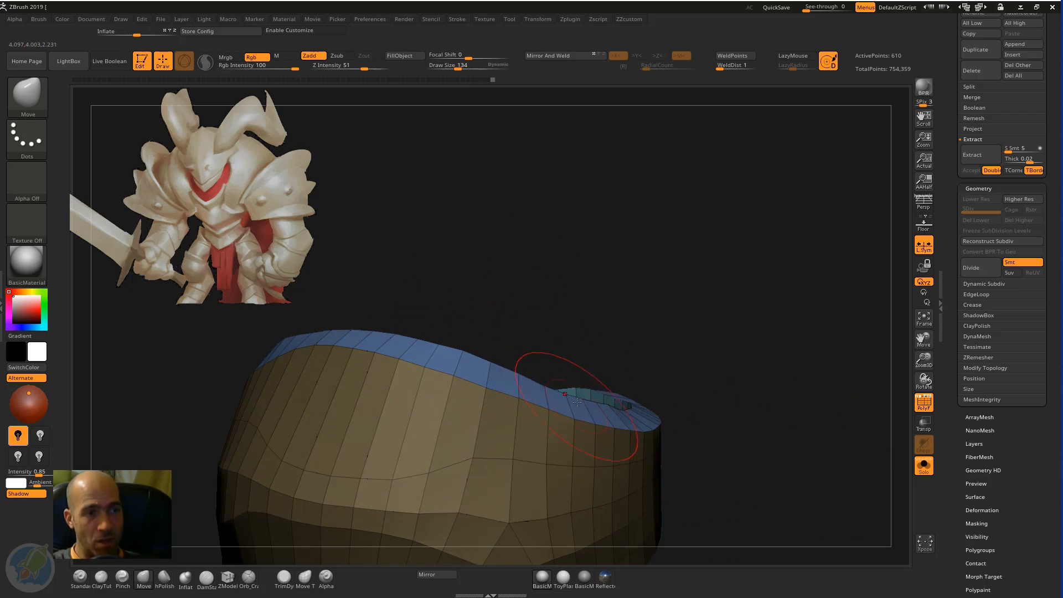
{"action": "mouse_move", "coordinate": [700, 399]}
{"action": "left_mouse_down"}
{"action": "mouse_move", "coordinate": [676, 415]}
{"action": "mouse_move", "coordinate": [625, 384]}
{"action": "left_mouse_up"}
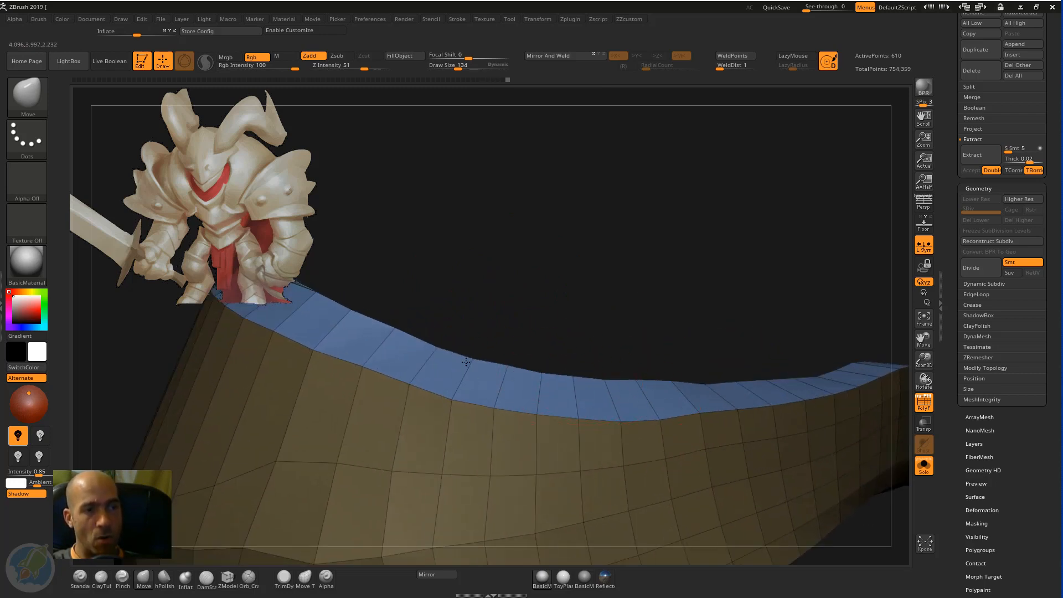
{"action": "left_click_drag", "start_coordinate": [466, 361], "coordinate": [690, 379]}
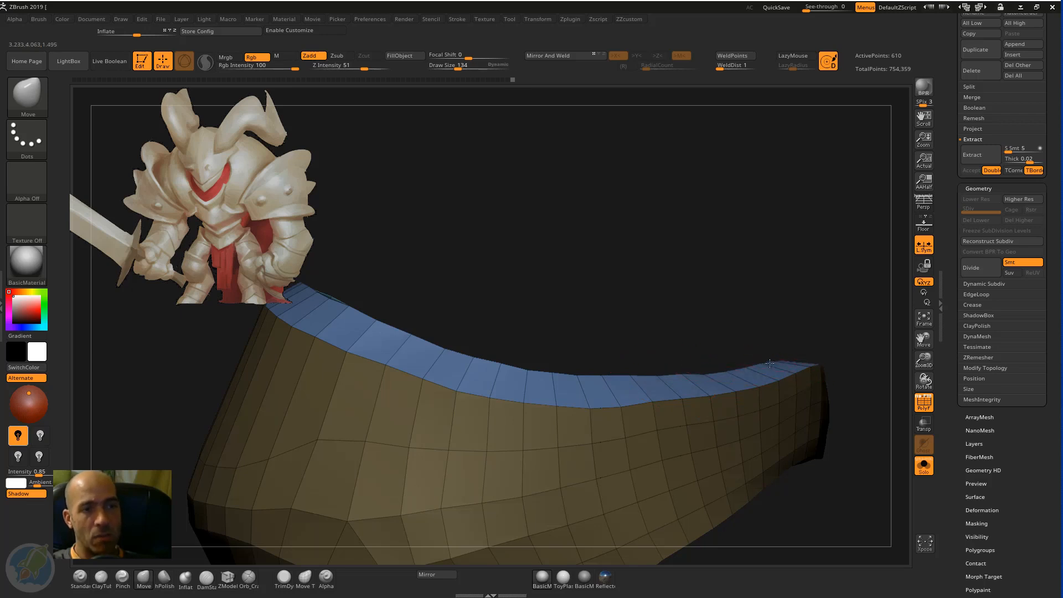
{"action": "left_click_drag", "start_coordinate": [769, 362], "coordinate": [668, 367]}
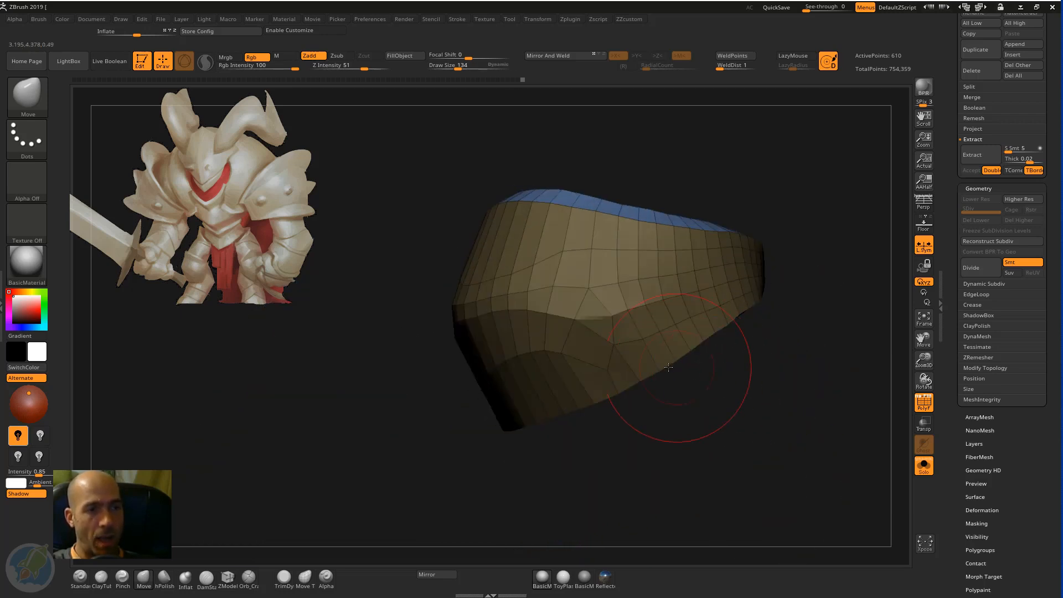
Step: Move the inner surface around the elbow guard's lower opening to line it up with the outer edge
{"action": "mouse_move", "coordinate": [635, 446]}
{"action": "left_mouse_down"}
{"action": "mouse_move", "coordinate": [579, 448]}
{"action": "mouse_move", "coordinate": [612, 476]}
{"action": "mouse_move", "coordinate": [668, 406]}
{"action": "mouse_move", "coordinate": [758, 379]}
{"action": "mouse_move", "coordinate": [636, 439]}
{"action": "mouse_move", "coordinate": [668, 418]}
{"action": "left_mouse_up"}
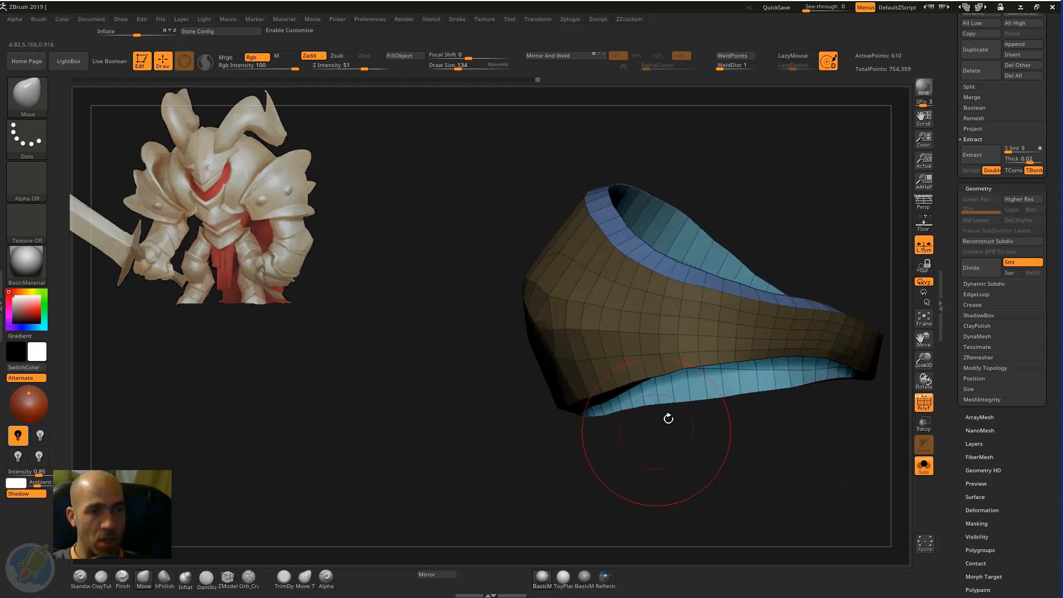
{"action": "mouse_move", "coordinate": [802, 396]}
{"action": "left_mouse_down"}
{"action": "mouse_move", "coordinate": [825, 436]}
{"action": "mouse_move", "coordinate": [702, 465]}
{"action": "mouse_move", "coordinate": [696, 367]}
{"action": "mouse_move", "coordinate": [782, 382]}
{"action": "mouse_move", "coordinate": [795, 338]}
{"action": "left_mouse_up"}
{"action": "left_click_drag", "start_coordinate": [852, 394], "coordinate": [658, 372]}
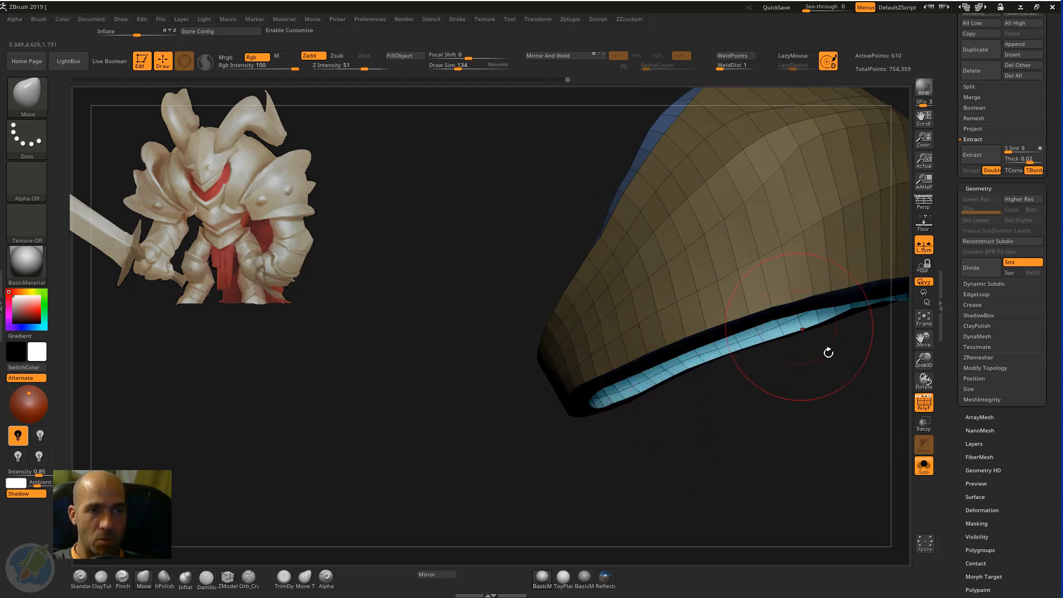
{"action": "mouse_move", "coordinate": [827, 353]}
{"action": "left_mouse_down"}
{"action": "mouse_move", "coordinate": [669, 430]}
{"action": "mouse_move", "coordinate": [666, 390]}
{"action": "left_mouse_up"}
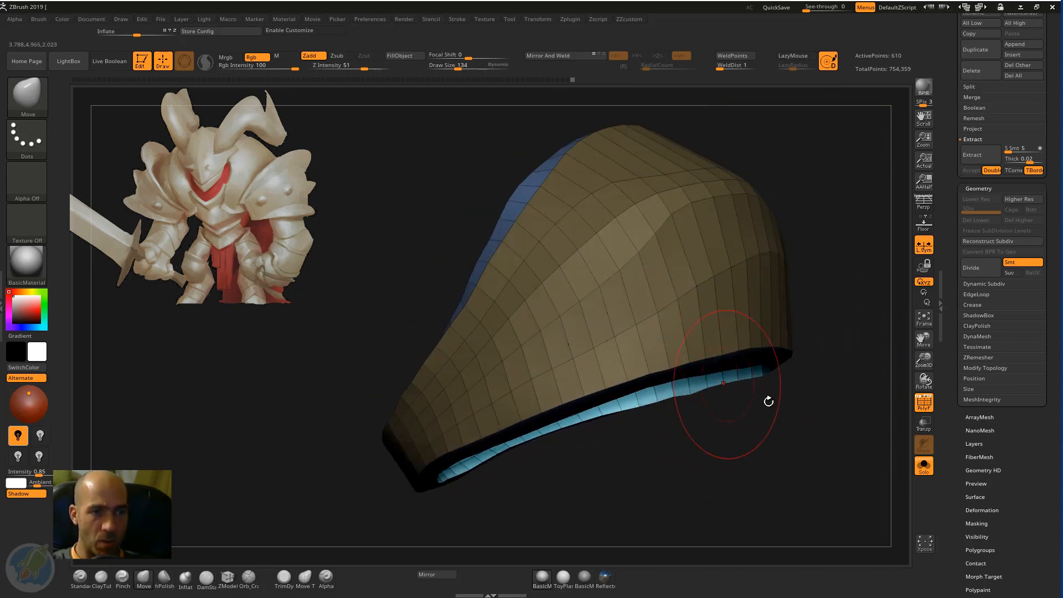
{"action": "left_click_drag", "start_coordinate": [768, 401], "coordinate": [671, 386]}
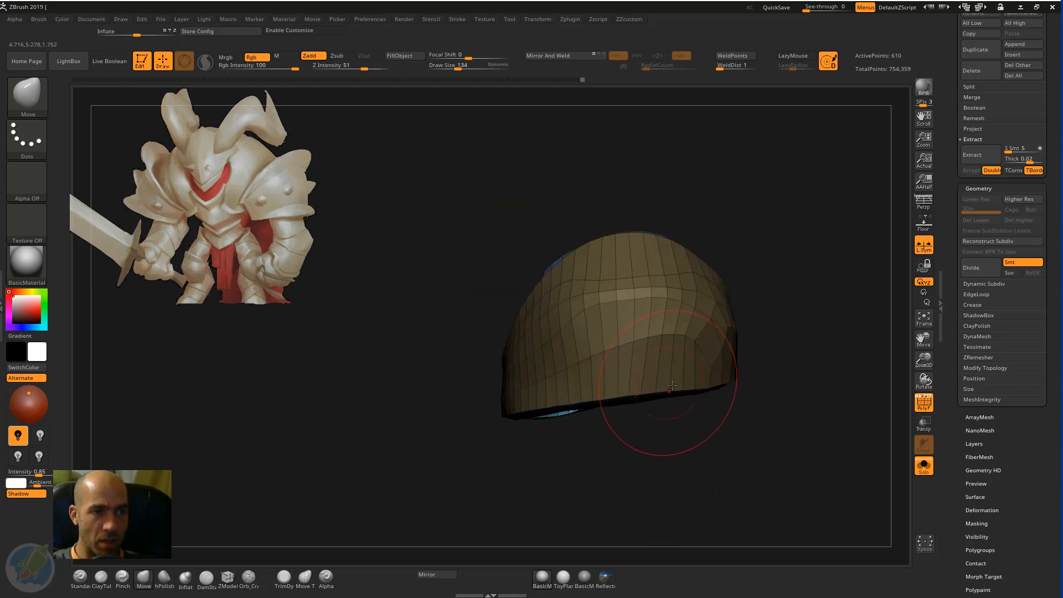
{"action": "left_click_drag", "start_coordinate": [593, 428], "coordinate": [720, 431]}
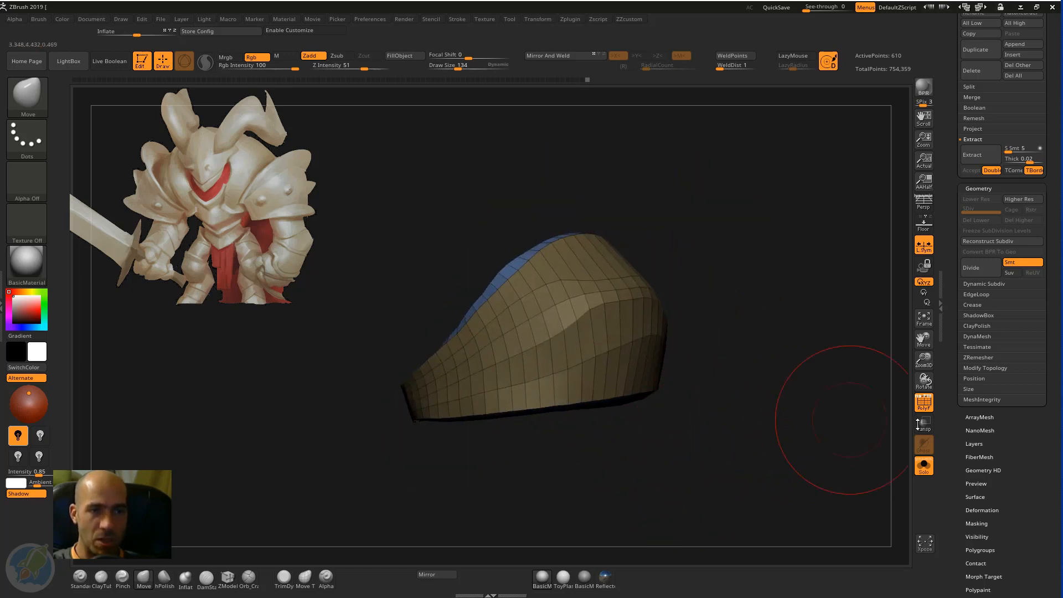
Step: Turn off the wireframe display, inspect the elbow guard's silhouette, and bring back the other parts
{"action": "left_click", "coordinate": [920, 402]}
{"action": "left_click_drag", "start_coordinate": [773, 398], "coordinate": [741, 310]}
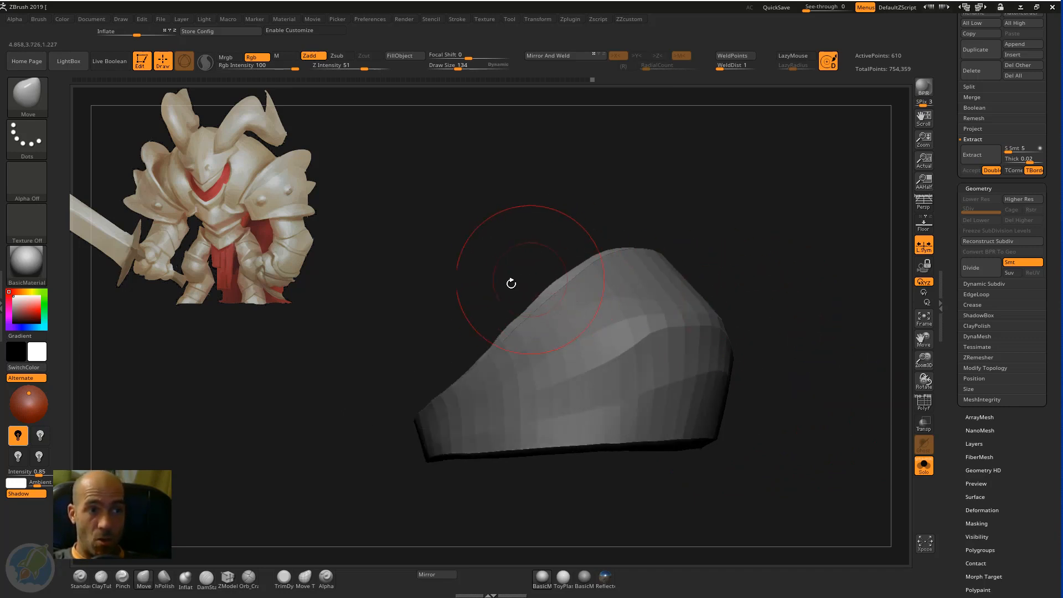
{"action": "left_click_drag", "start_coordinate": [511, 284], "coordinate": [486, 330]}
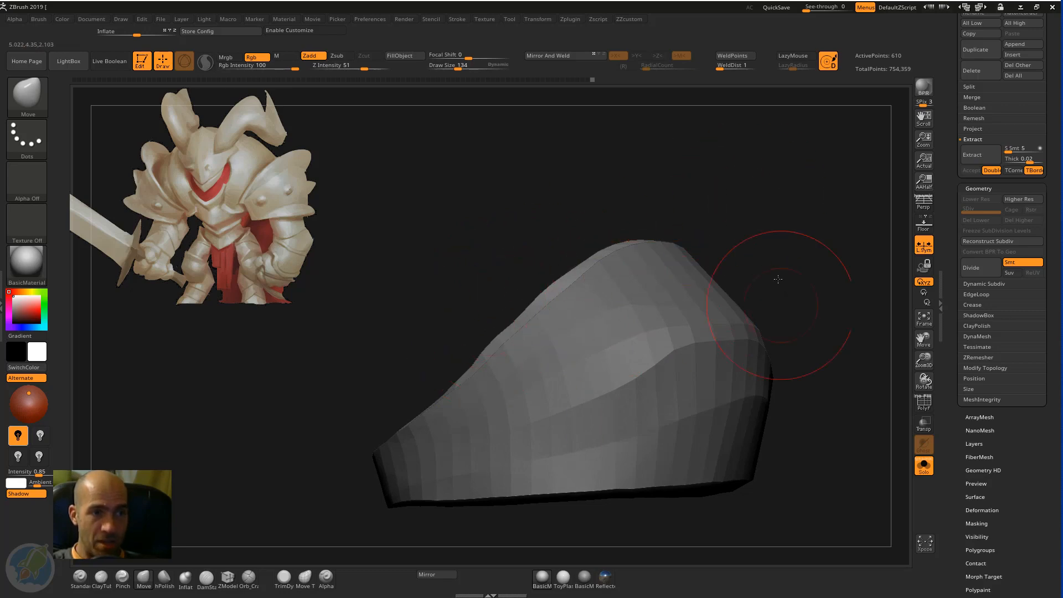
{"action": "left_click_drag", "start_coordinate": [777, 279], "coordinate": [774, 252], "text": "alt"}
{"action": "left_click", "coordinate": [923, 465]}
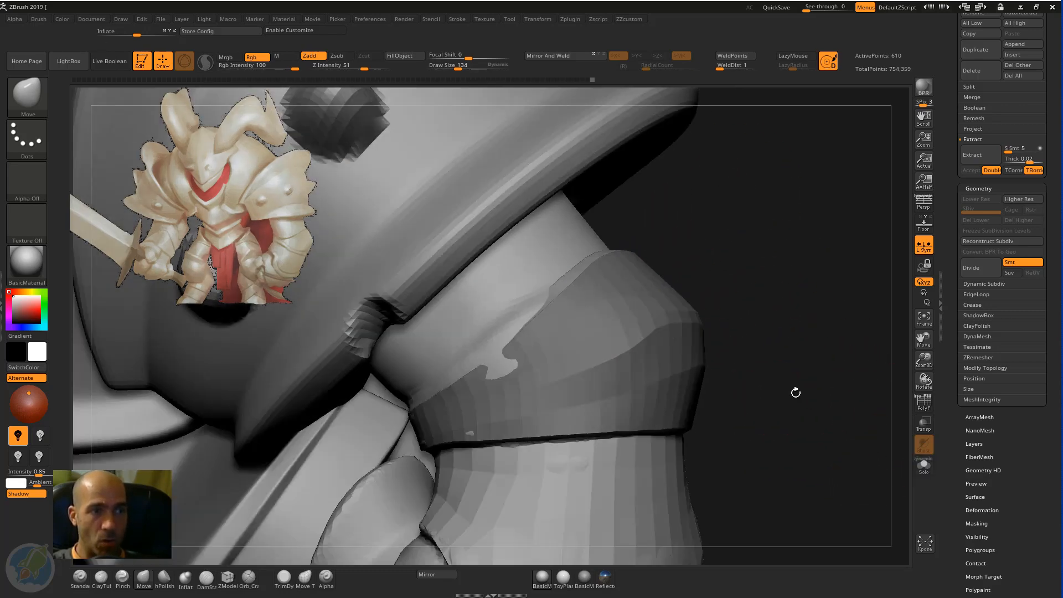
Step: Make the elbow guard the active subtool and clear its mask
{"action": "left_click", "coordinate": [496, 304], "text": "alt"}
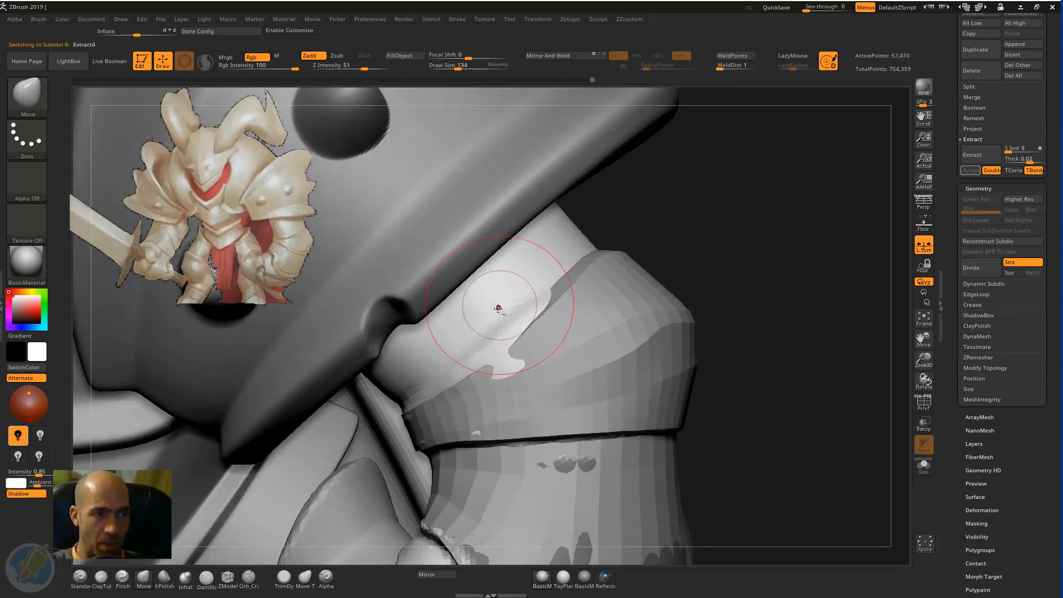
{"action": "left_click", "coordinate": [666, 294], "text": "alt"}
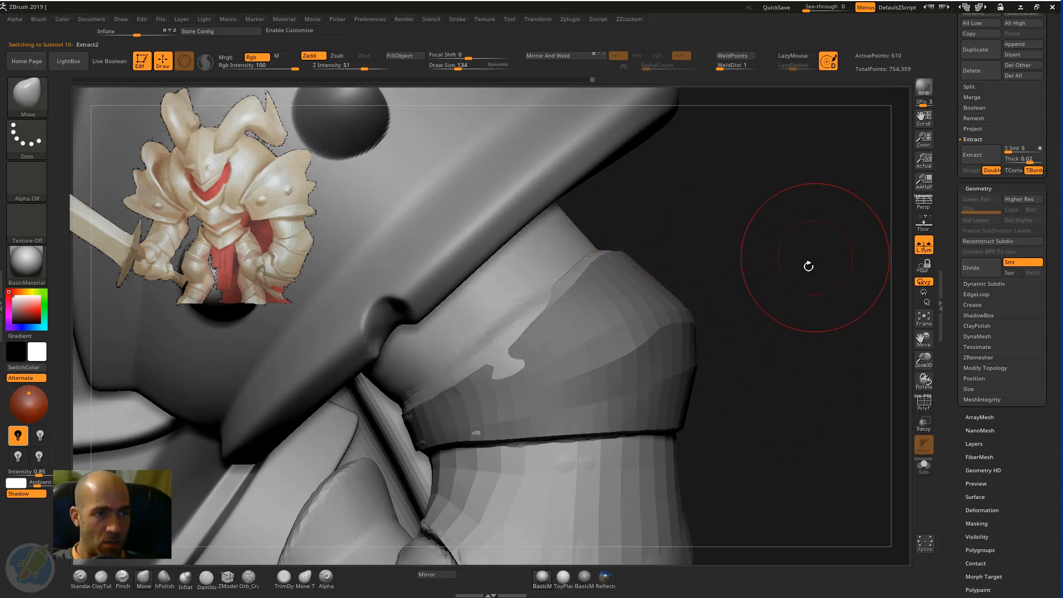
{"action": "left_click_drag", "start_coordinate": [796, 231], "coordinate": [776, 259], "text": "ctrl"}
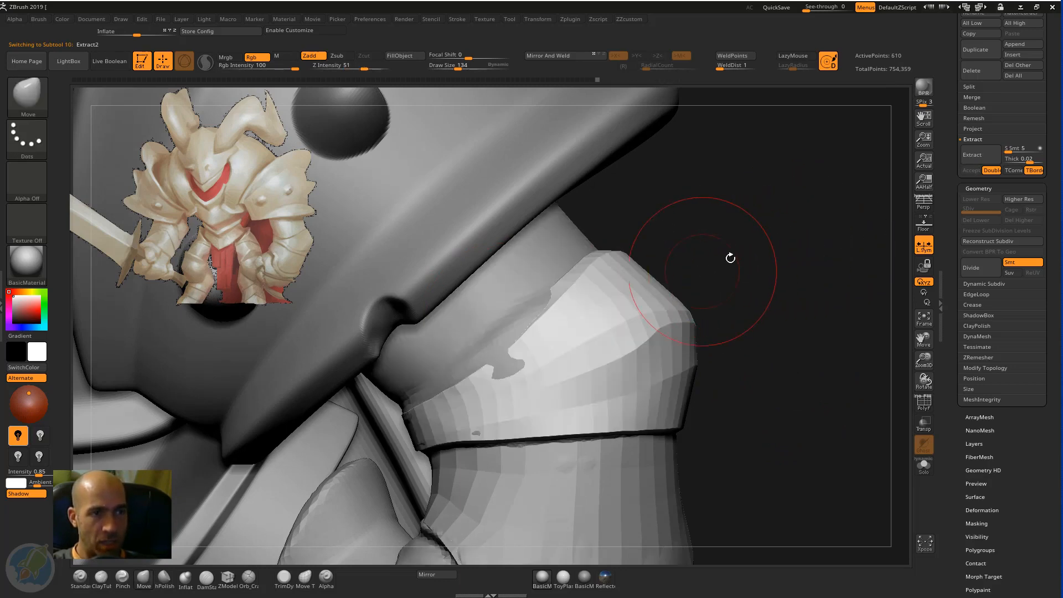
Step: Select the arm and smooth it where it pokes through the elbow guard and just below it
{"action": "left_click", "coordinate": [481, 321], "text": "alt"}
{"action": "left_click_drag", "start_coordinate": [503, 370], "coordinate": [476, 362], "text": "shift"}
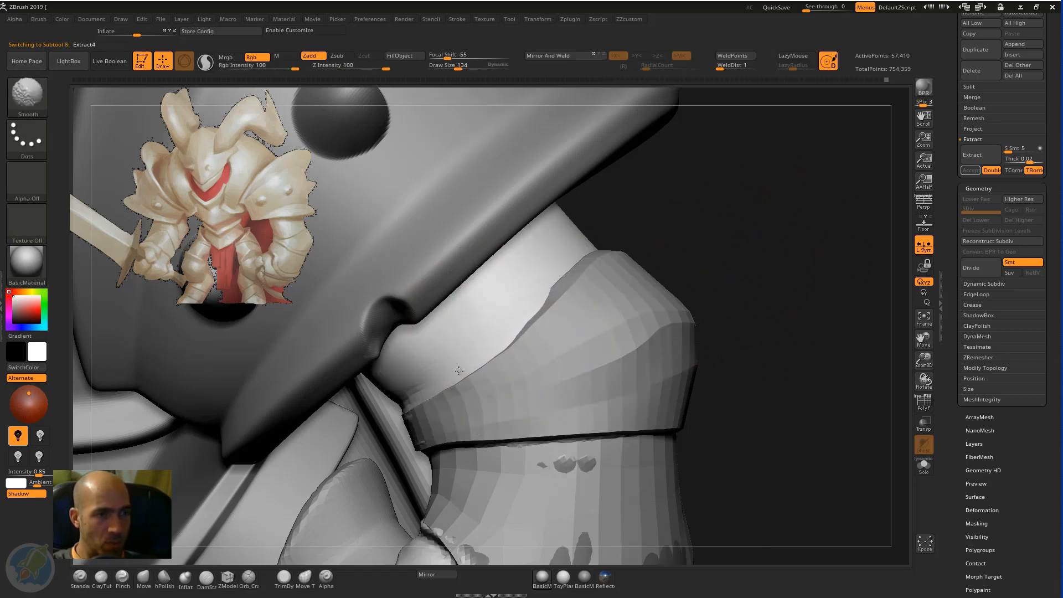
{"action": "left_click_drag", "start_coordinate": [507, 437], "coordinate": [565, 464], "text": "shift"}
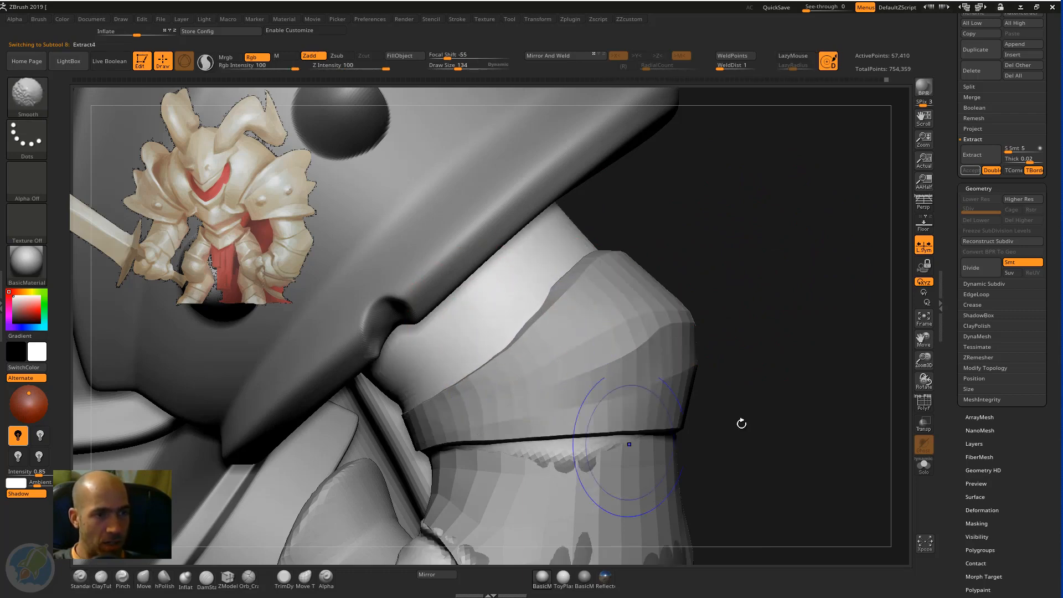
Step: Smooth the arm where it pokes through the forearm guard, working from the outer and thumb sides
{"action": "mouse_move", "coordinate": [747, 402]}
{"action": "left_mouse_down", "text": "alt"}
{"action": "mouse_move", "coordinate": [749, 258]}
{"action": "mouse_move", "coordinate": [726, 230]}
{"action": "left_mouse_up", "text": "alt"}
{"action": "mouse_move", "coordinate": [460, 365]}
{"action": "left_mouse_down", "text": "shift"}
{"action": "mouse_move", "coordinate": [443, 401]}
{"action": "mouse_move", "coordinate": [507, 438]}
{"action": "mouse_move", "coordinate": [521, 470]}
{"action": "mouse_move", "coordinate": [530, 386]}
{"action": "left_mouse_up", "text": "shift"}
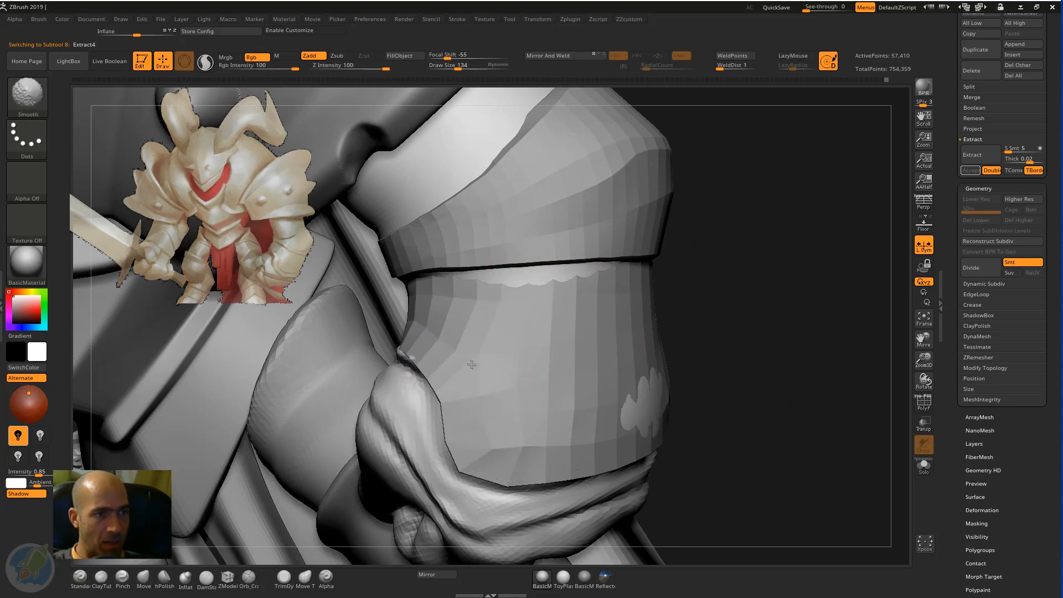
{"action": "left_click_drag", "start_coordinate": [471, 365], "coordinate": [494, 354], "text": "shift"}
{"action": "left_click_drag", "start_coordinate": [769, 343], "coordinate": [637, 354]}
{"action": "left_click_drag", "start_coordinate": [562, 377], "coordinate": [599, 334], "text": "shift"}
{"action": "left_click_drag", "start_coordinate": [379, 344], "coordinate": [435, 319]}
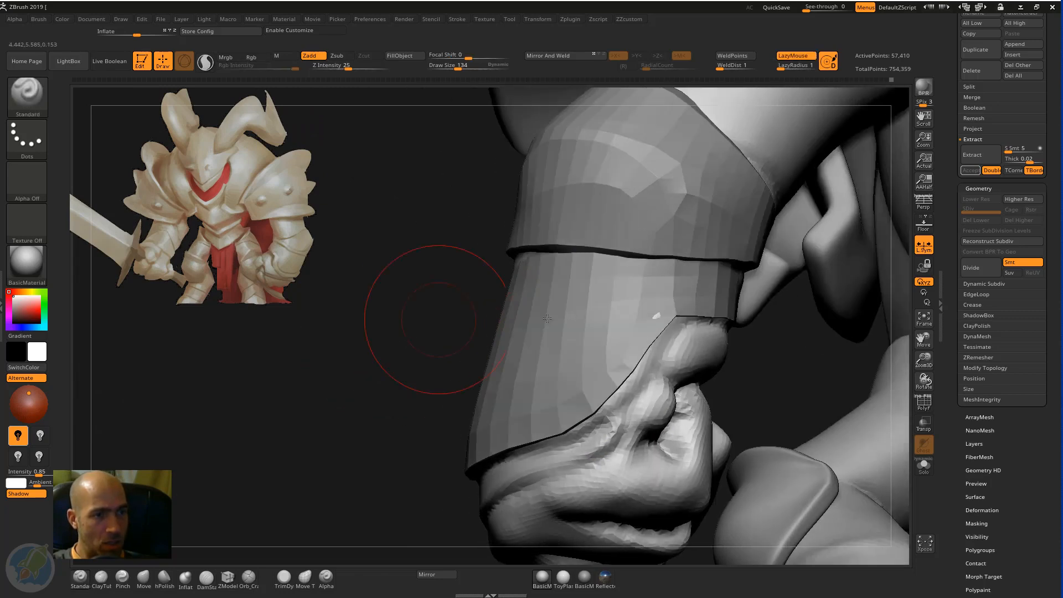
Step: Push the arm surface inward with the Standard brush along the forearm guard's edge beside the hand
{"action": "left_click_drag", "start_coordinate": [617, 379], "coordinate": [654, 328], "text": "alt"}
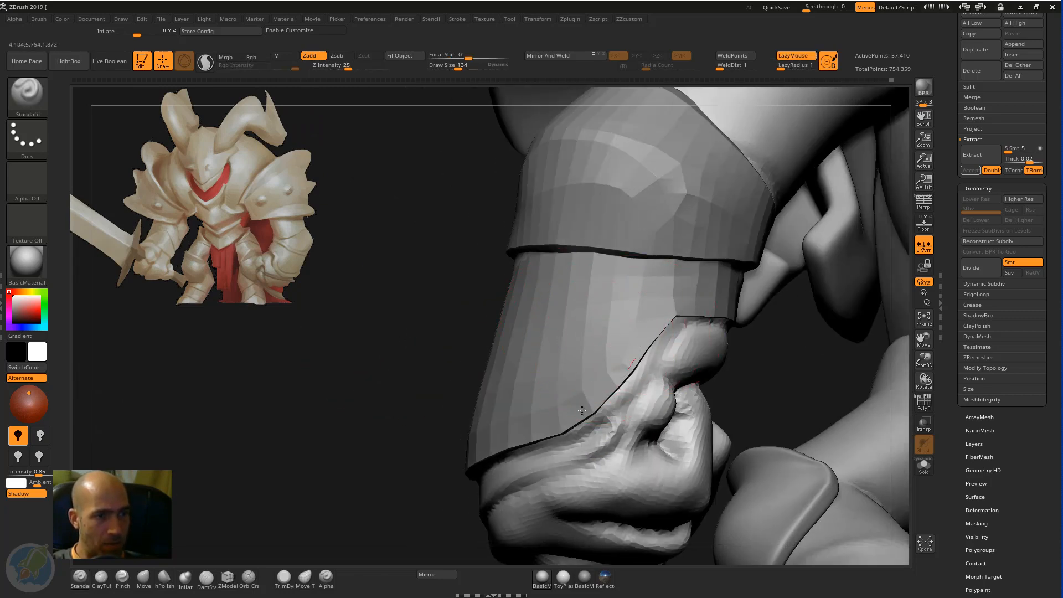
{"action": "mouse_move", "coordinate": [623, 361]}
{"action": "left_mouse_down", "text": "alt"}
{"action": "mouse_move", "coordinate": [564, 419]}
{"action": "mouse_move", "coordinate": [551, 416]}
{"action": "left_mouse_up", "text": "alt"}
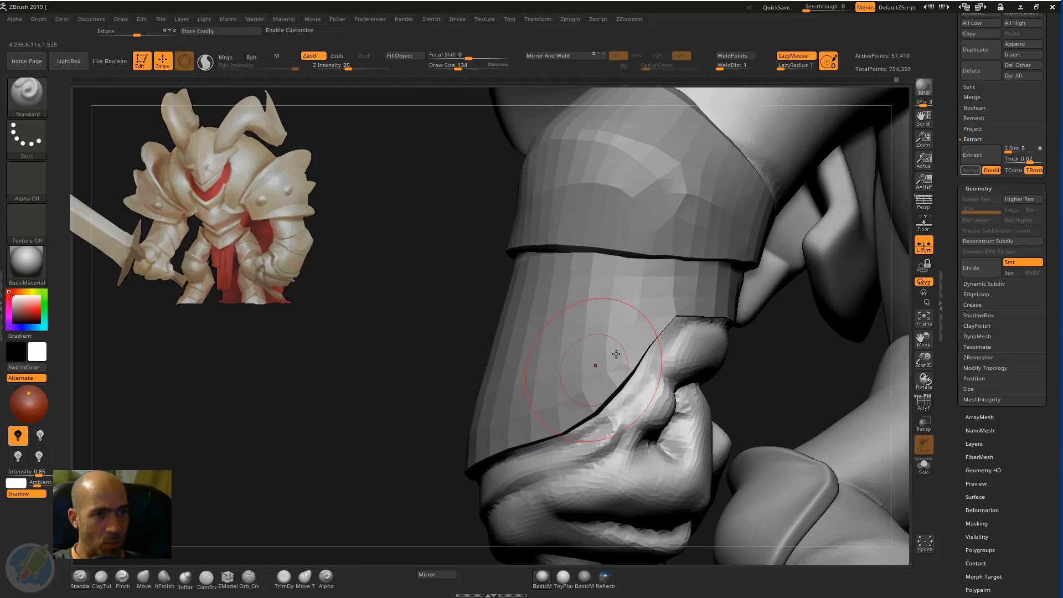
{"action": "left_click_drag", "start_coordinate": [615, 353], "coordinate": [654, 335], "text": "alt"}
Step: Isolate the arm and flatten the forearm just above the wrist folds with the hPolish brush
{"action": "left_click", "coordinate": [926, 469]}
{"action": "left_click_drag", "start_coordinate": [437, 409], "coordinate": [649, 341]}
{"action": "key", "text": "b"}
{"action": "key", "text": "h"}
{"action": "key", "text": "p"}
{"action": "mouse_move", "coordinate": [569, 423]}
{"action": "left_mouse_down"}
{"action": "mouse_move", "coordinate": [436, 489]}
{"action": "mouse_move", "coordinate": [406, 446]}
{"action": "left_mouse_up"}
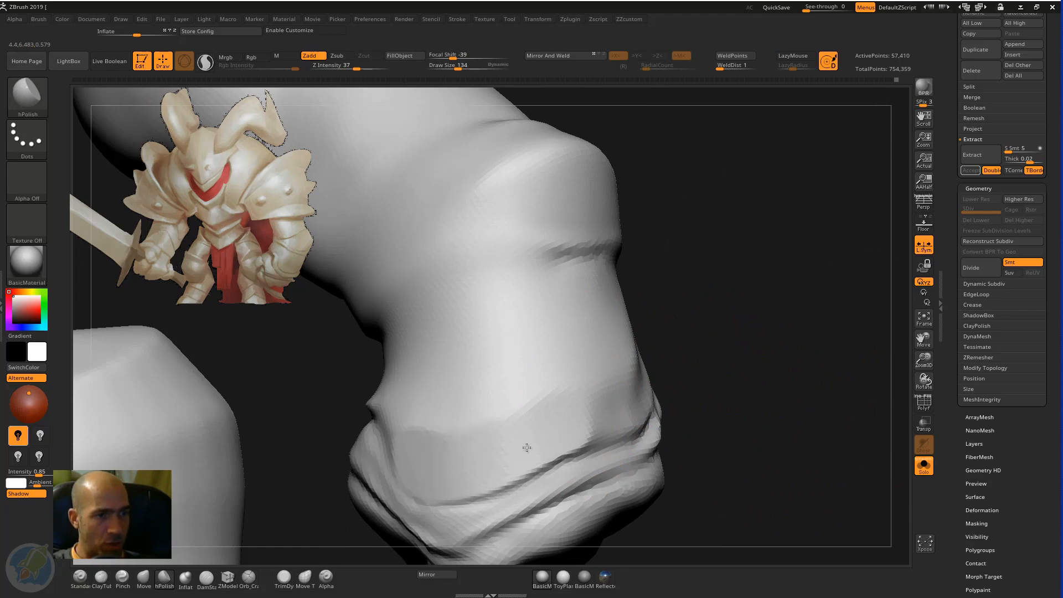
{"action": "mouse_move", "coordinate": [527, 447]}
{"action": "left_mouse_down"}
{"action": "mouse_move", "coordinate": [538, 455]}
{"action": "mouse_move", "coordinate": [548, 435]}
{"action": "mouse_move", "coordinate": [595, 437]}
{"action": "left_mouse_up"}
{"action": "mouse_move", "coordinate": [769, 412]}
{"action": "left_mouse_down"}
{"action": "mouse_move", "coordinate": [616, 410]}
{"action": "mouse_move", "coordinate": [651, 374]}
{"action": "left_mouse_up"}
{"action": "left_click_drag", "start_coordinate": [631, 340], "coordinate": [621, 349]}
Step: Smooth the inner bend of the elbow and the crease just below the elbow
{"action": "left_click_drag", "start_coordinate": [849, 274], "coordinate": [804, 370]}
{"action": "mouse_move", "coordinate": [659, 322]}
{"action": "left_mouse_down"}
{"action": "mouse_move", "coordinate": [535, 317]}
{"action": "mouse_move", "coordinate": [725, 268]}
{"action": "mouse_move", "coordinate": [626, 350]}
{"action": "mouse_move", "coordinate": [489, 376]}
{"action": "mouse_move", "coordinate": [587, 342]}
{"action": "mouse_move", "coordinate": [576, 354]}
{"action": "mouse_move", "coordinate": [608, 313]}
{"action": "left_mouse_up"}
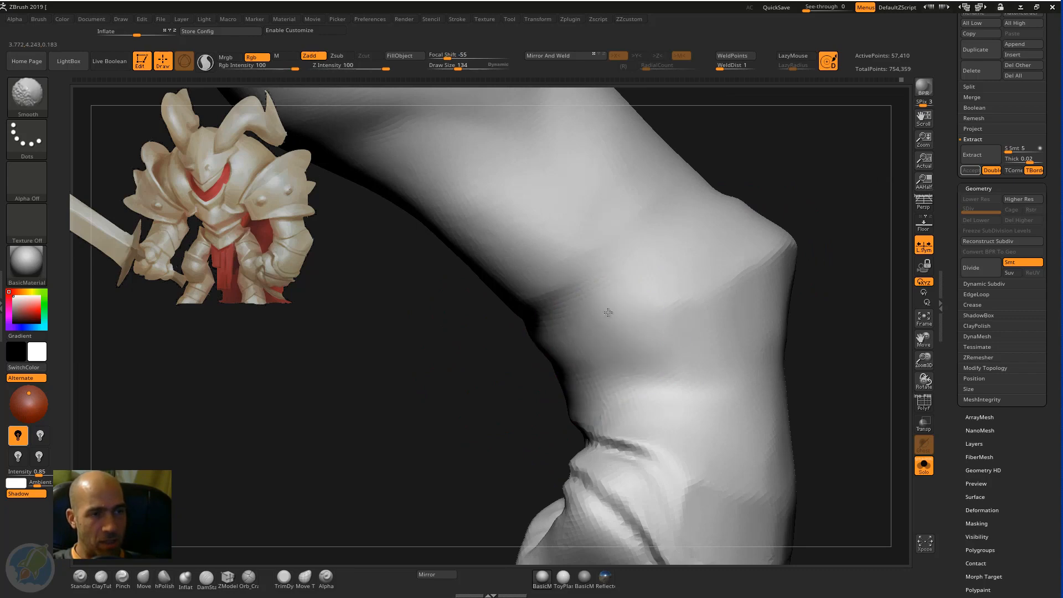
{"action": "mouse_move", "coordinate": [827, 231]}
{"action": "left_mouse_down"}
{"action": "mouse_move", "coordinate": [799, 235]}
{"action": "mouse_move", "coordinate": [733, 277]}
{"action": "mouse_move", "coordinate": [757, 304]}
{"action": "left_mouse_up"}
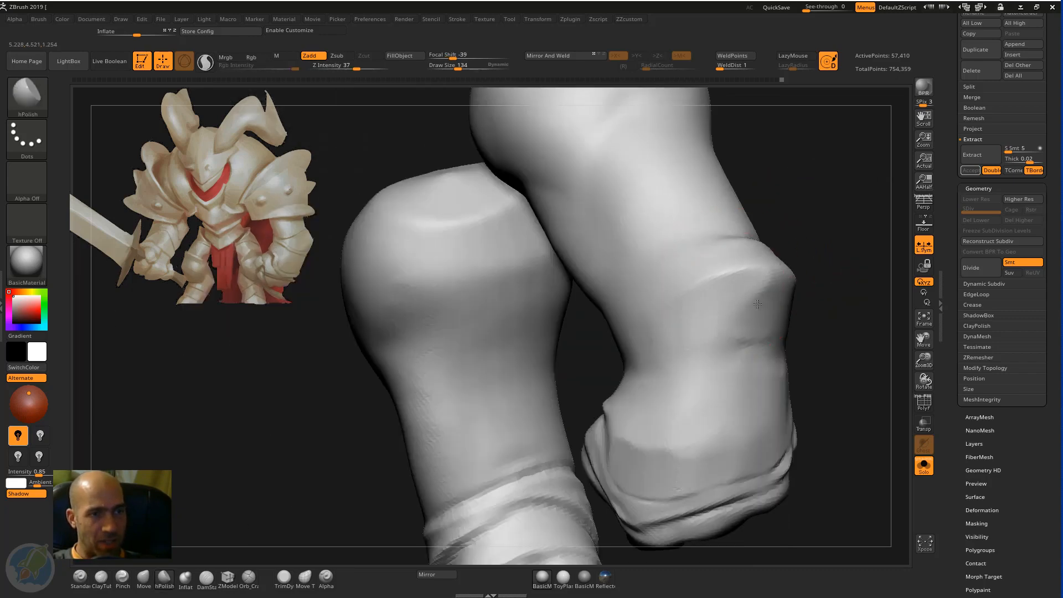
{"action": "mouse_move", "coordinate": [700, 346]}
{"action": "left_mouse_down", "text": "shift"}
{"action": "mouse_move", "coordinate": [691, 380]}
{"action": "mouse_move", "coordinate": [708, 374]}
{"action": "left_mouse_up", "text": "shift"}
Step: Smooth the lower forearm around the wrist and the creases on its inner side
{"action": "left_click_drag", "start_coordinate": [842, 341], "coordinate": [775, 359]}
{"action": "left_click_drag", "start_coordinate": [677, 388], "coordinate": [691, 403]}
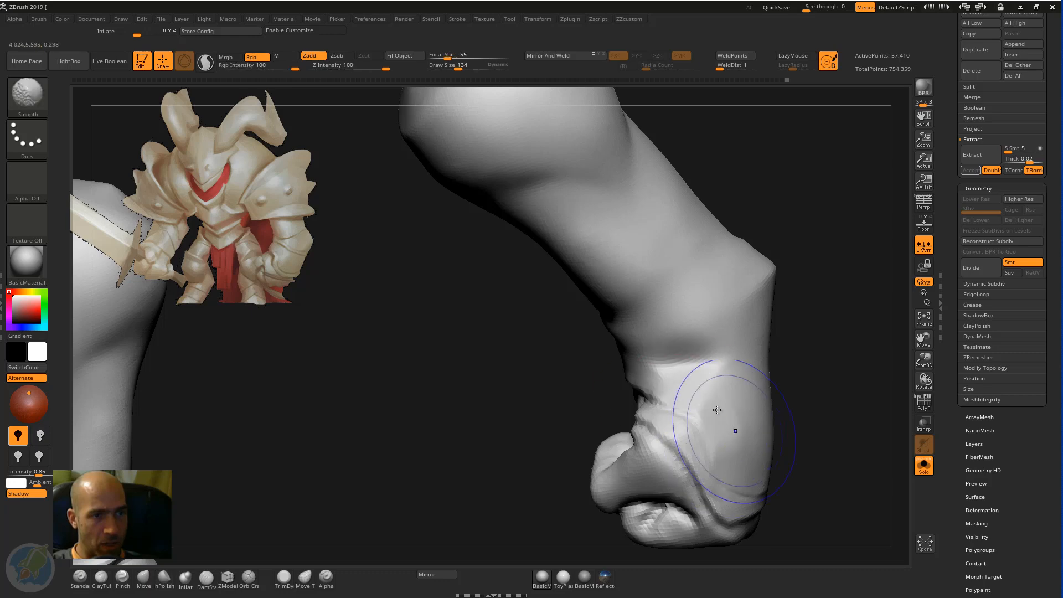
{"action": "mouse_move", "coordinate": [637, 380]}
{"action": "left_mouse_down"}
{"action": "mouse_move", "coordinate": [809, 408]}
{"action": "mouse_move", "coordinate": [749, 378]}
{"action": "mouse_move", "coordinate": [768, 440]}
{"action": "left_mouse_up"}
{"action": "mouse_move", "coordinate": [545, 468]}
{"action": "left_mouse_down"}
{"action": "mouse_move", "coordinate": [448, 479]}
{"action": "mouse_move", "coordinate": [393, 427]}
{"action": "mouse_move", "coordinate": [360, 421]}
{"action": "left_mouse_up"}
{"action": "left_click_drag", "start_coordinate": [548, 408], "coordinate": [601, 354]}
{"action": "mouse_move", "coordinate": [799, 349]}
{"action": "left_mouse_down"}
{"action": "mouse_move", "coordinate": [698, 316]}
{"action": "mouse_move", "coordinate": [627, 329]}
{"action": "left_mouse_up"}
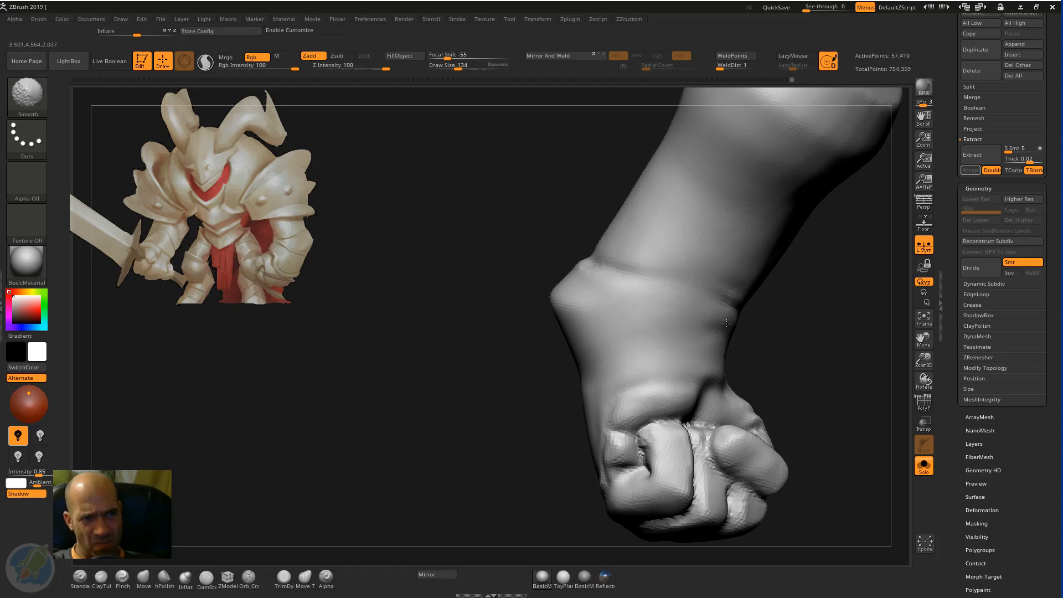
{"action": "left_click_drag", "start_coordinate": [821, 324], "coordinate": [834, 323]}
Step: Touch up the curled fingers of the fist with the Standard brush
{"action": "left_click_drag", "start_coordinate": [742, 286], "coordinate": [499, 387], "text": "alt"}
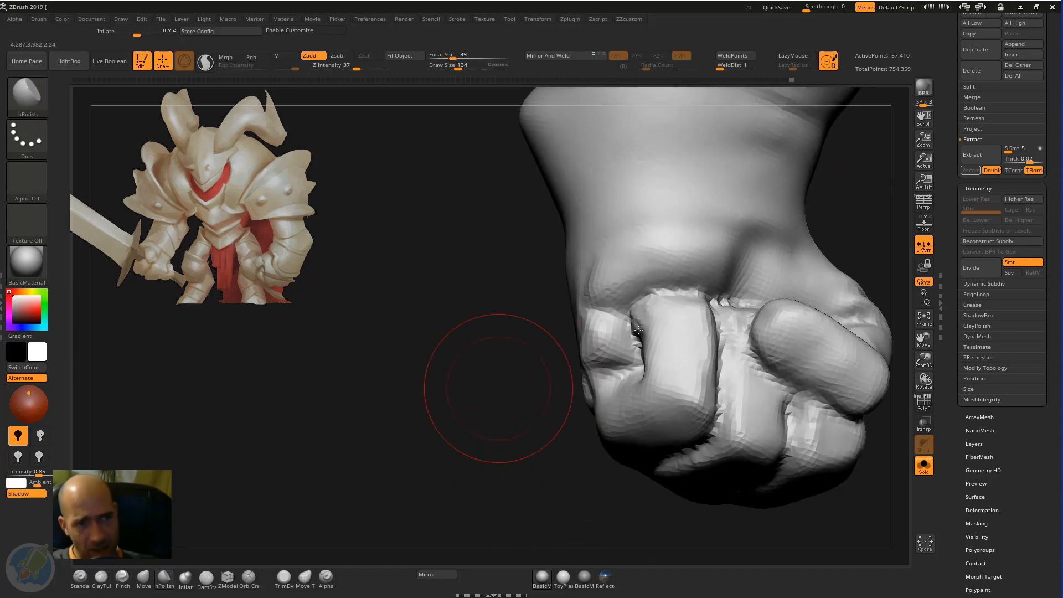
{"action": "key", "text": "b"}
{"action": "key", "text": "s"}
{"action": "key", "text": "t"}
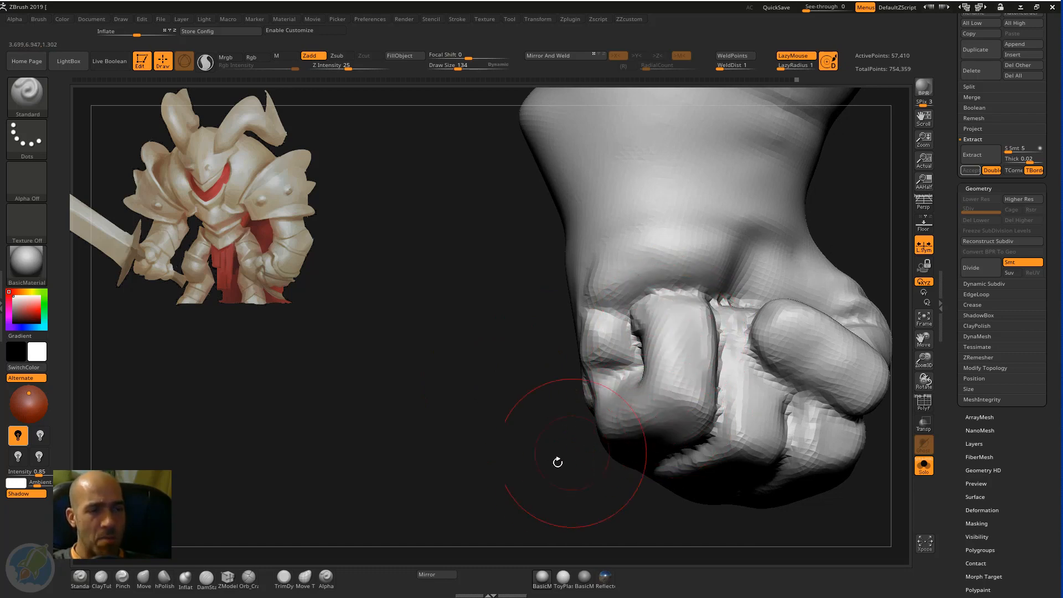
{"action": "left_click_drag", "start_coordinate": [557, 461], "coordinate": [704, 414]}
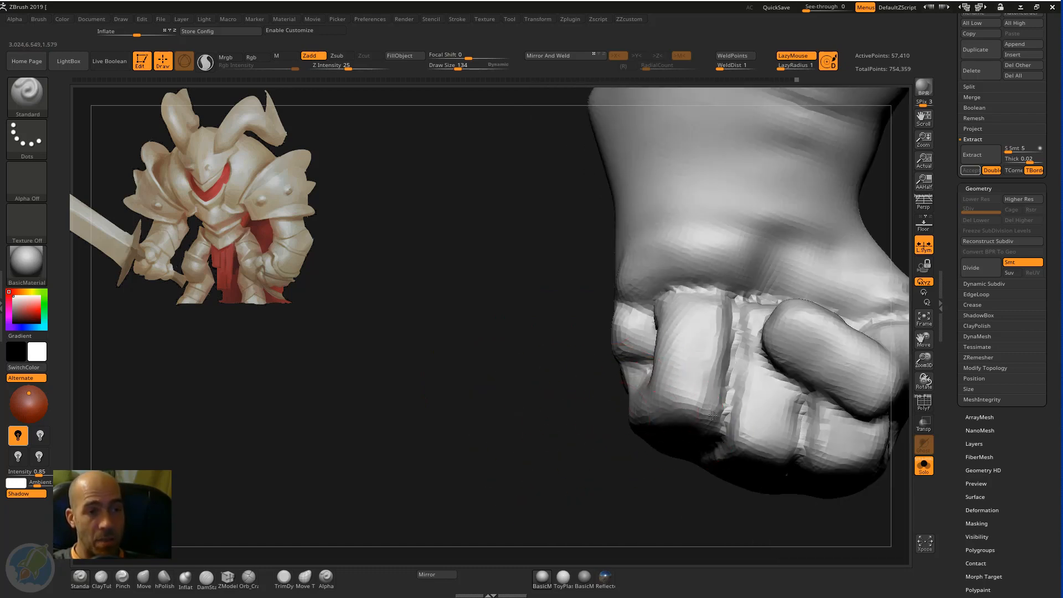
{"action": "left_click_drag", "start_coordinate": [615, 476], "coordinate": [587, 429]}
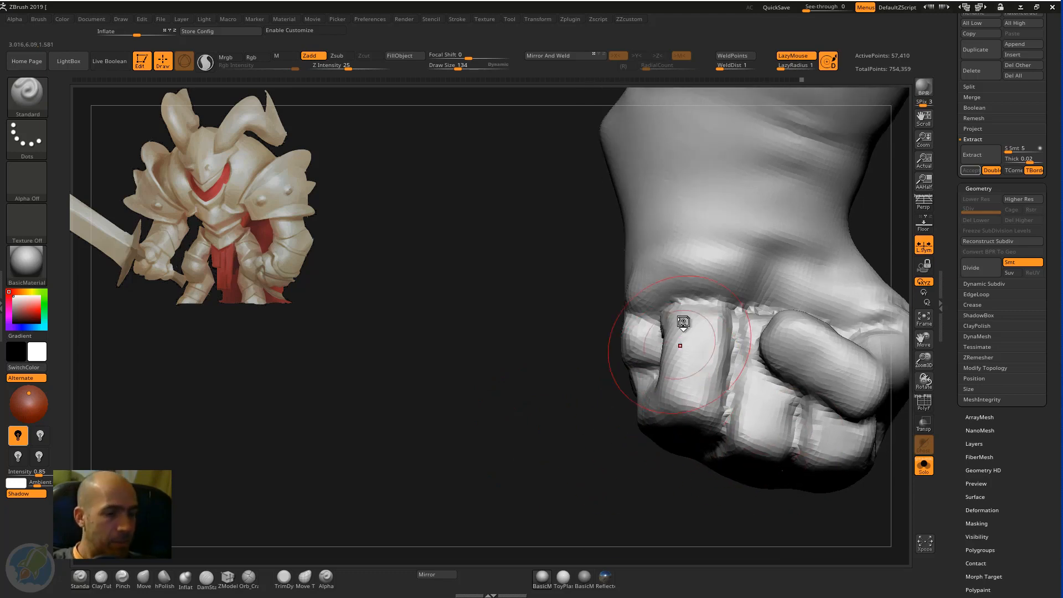
Step: Rework the gap between the curled fingers with the DamStandard brush
{"action": "key", "text": "b"}
{"action": "key", "text": "d"}
{"action": "key", "text": "s"}
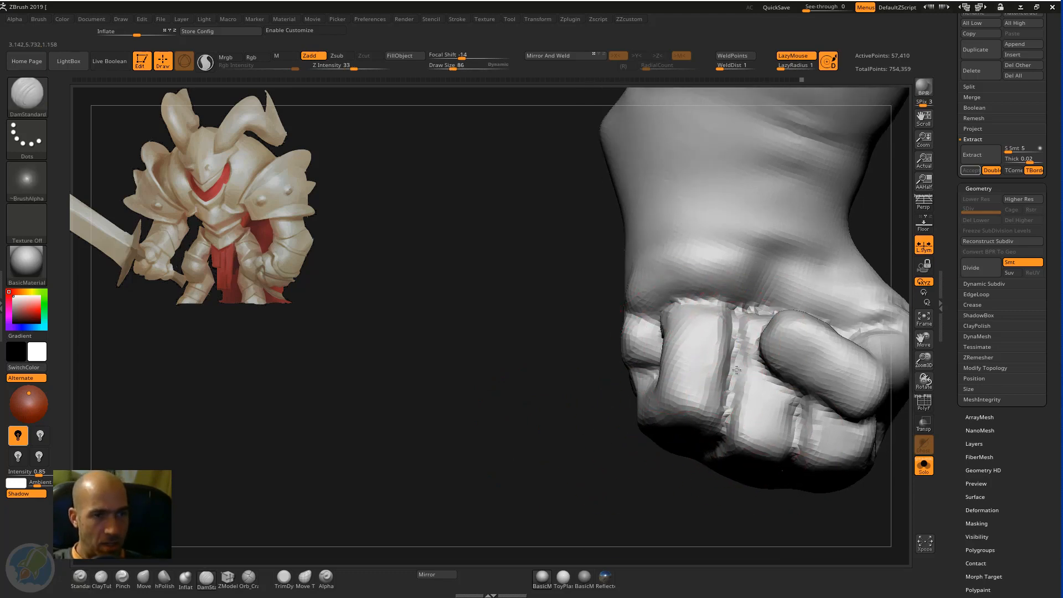
{"action": "left_click_drag", "start_coordinate": [725, 402], "coordinate": [734, 375], "text": "alt"}
{"action": "left_click_drag", "start_coordinate": [536, 409], "coordinate": [465, 321], "text": "alt"}
Step: Smooth the arm along the inner elbow and the upper arm
{"action": "left_click_drag", "start_coordinate": [554, 395], "coordinate": [730, 411]}
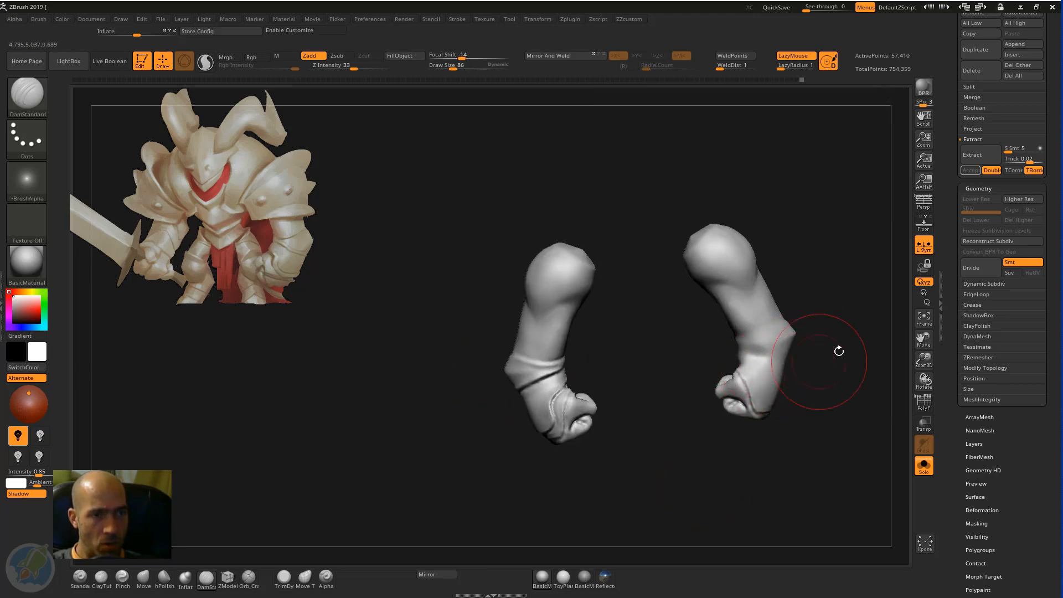
{"action": "left_click_drag", "start_coordinate": [838, 351], "coordinate": [717, 391], "text": "alt"}
{"action": "left_click_drag", "start_coordinate": [804, 369], "coordinate": [750, 349], "text": "alt"}
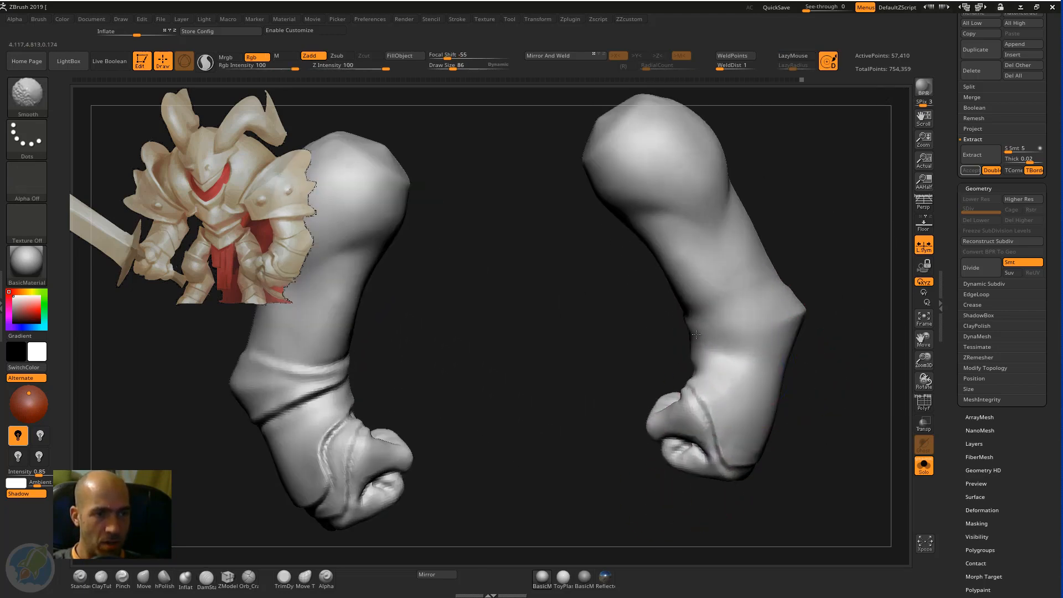
{"action": "left_click_drag", "start_coordinate": [648, 347], "coordinate": [692, 341]}
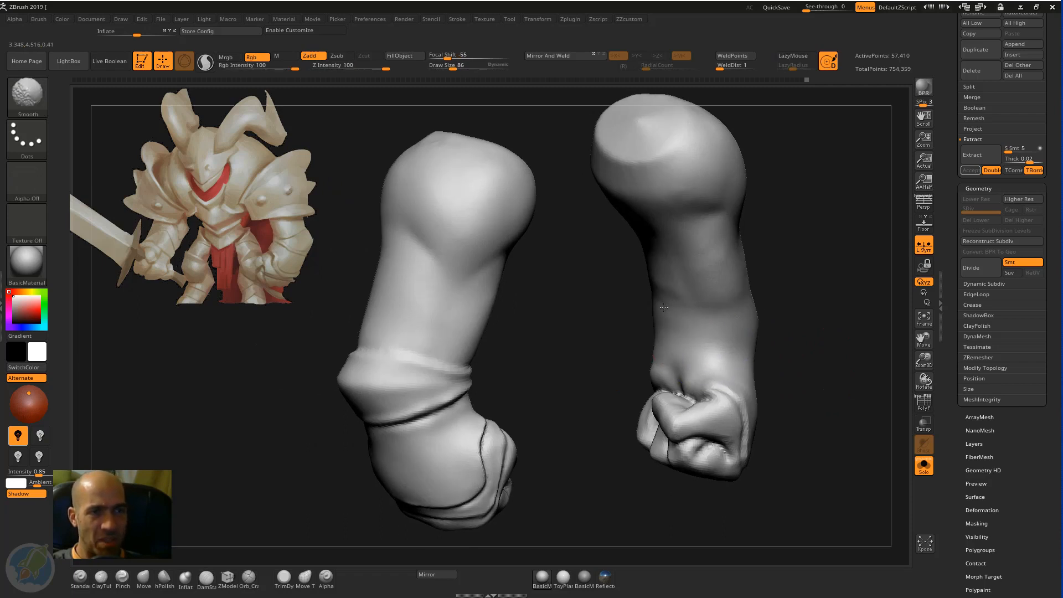
{"action": "left_click_drag", "start_coordinate": [702, 226], "coordinate": [698, 293], "text": "shift"}
Step: Hide the opposite arm, which has no extracted armor, and delete the hidden geometry
{"action": "mouse_move", "coordinate": [808, 276]}
{"action": "left_mouse_down"}
{"action": "mouse_move", "coordinate": [786, 268]}
{"action": "mouse_move", "coordinate": [640, 327]}
{"action": "mouse_move", "coordinate": [612, 373]}
{"action": "mouse_move", "coordinate": [619, 387]}
{"action": "left_mouse_up"}
{"action": "mouse_move", "coordinate": [623, 451]}
{"action": "left_mouse_down", "text": "ctrl+shift"}
{"action": "mouse_move", "coordinate": [428, 215]}
{"action": "mouse_move", "coordinate": [415, 183]}
{"action": "mouse_move", "coordinate": [434, 244]}
{"action": "mouse_move", "coordinate": [399, 192]}
{"action": "mouse_move", "coordinate": [413, 252]}
{"action": "mouse_move", "coordinate": [477, 242]}
{"action": "mouse_move", "coordinate": [372, 218]}
{"action": "mouse_move", "coordinate": [432, 247]}
{"action": "mouse_move", "coordinate": [442, 162]}
{"action": "mouse_move", "coordinate": [451, 180]}
{"action": "mouse_move", "coordinate": [462, 174]}
{"action": "mouse_move", "coordinate": [440, 184]}
{"action": "left_mouse_up", "text": "ctrl+shift"}
{"action": "mouse_move", "coordinate": [802, 277]}
{"action": "left_mouse_down"}
{"action": "mouse_move", "coordinate": [747, 280]}
{"action": "mouse_move", "coordinate": [551, 354]}
{"action": "mouse_move", "coordinate": [482, 361]}
{"action": "left_mouse_up"}
{"action": "key", "text": "ctrl+shift+d"}
{"action": "left_click", "coordinate": [500, 383]}
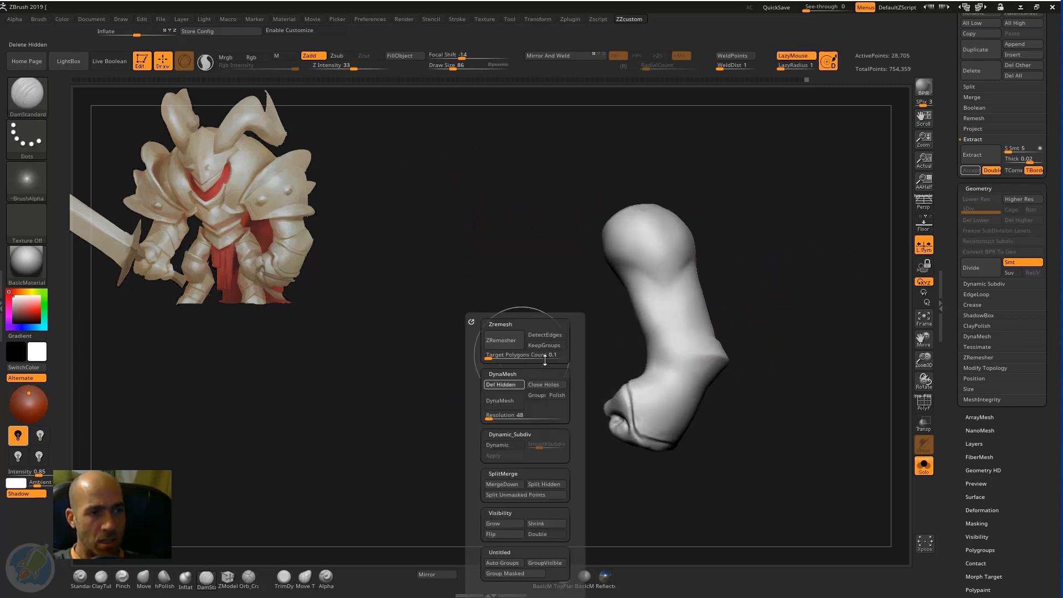
Step: Bring back the other parts and inspect how the elbow and forearm armor fit the remaining arm
{"action": "left_click_drag", "start_coordinate": [781, 339], "coordinate": [757, 343]}
{"action": "mouse_move", "coordinate": [809, 368]}
{"action": "left_mouse_down", "text": "alt"}
{"action": "mouse_move", "coordinate": [828, 342]}
{"action": "mouse_move", "coordinate": [775, 337]}
{"action": "left_mouse_up", "text": "alt"}
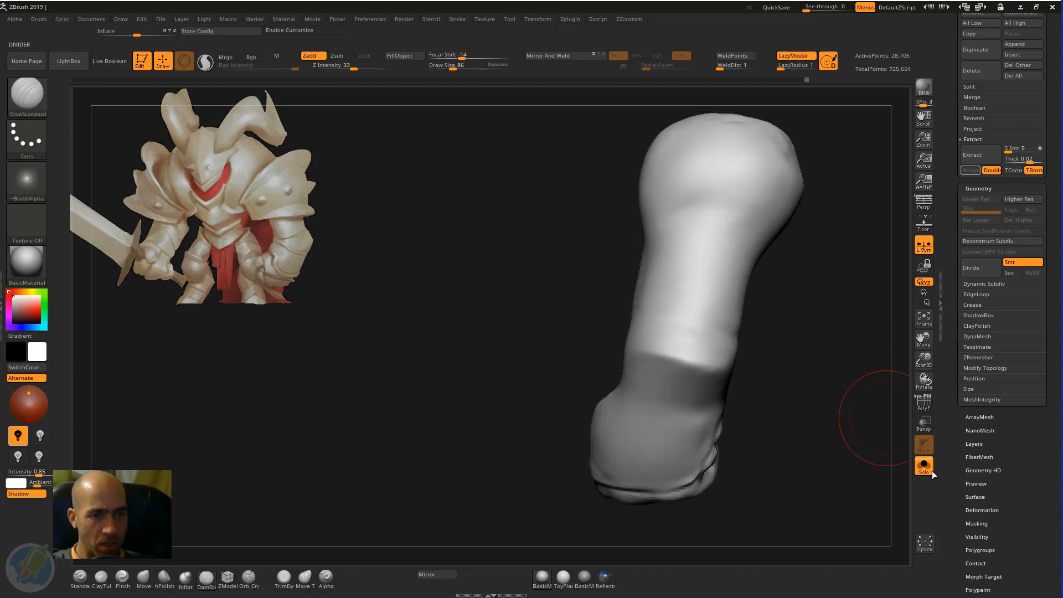
{"action": "left_click", "coordinate": [930, 470]}
{"action": "left_click_drag", "start_coordinate": [544, 430], "coordinate": [725, 393]}
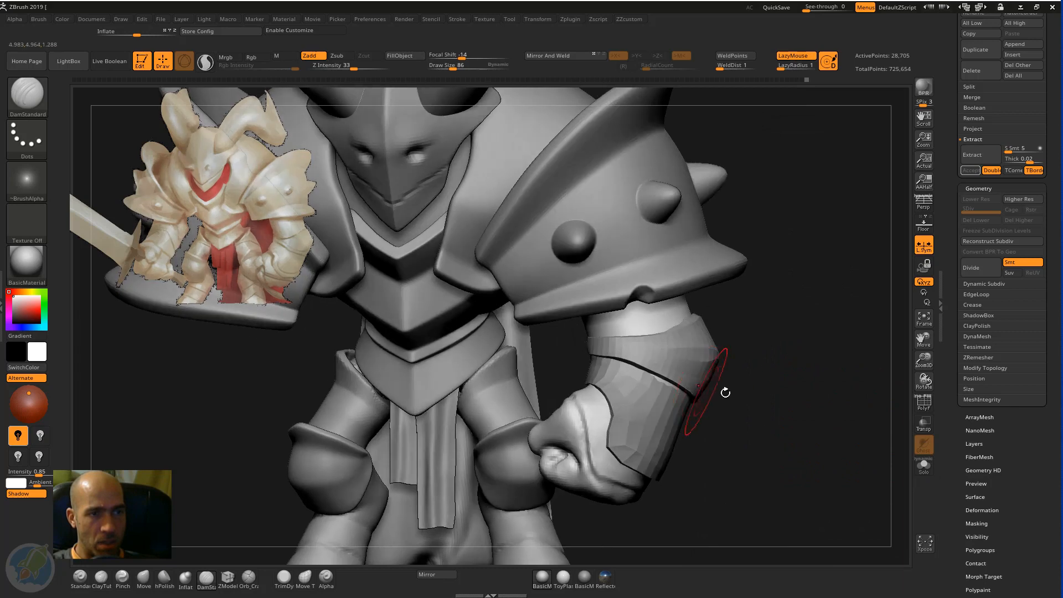
{"action": "key", "text": "1"}
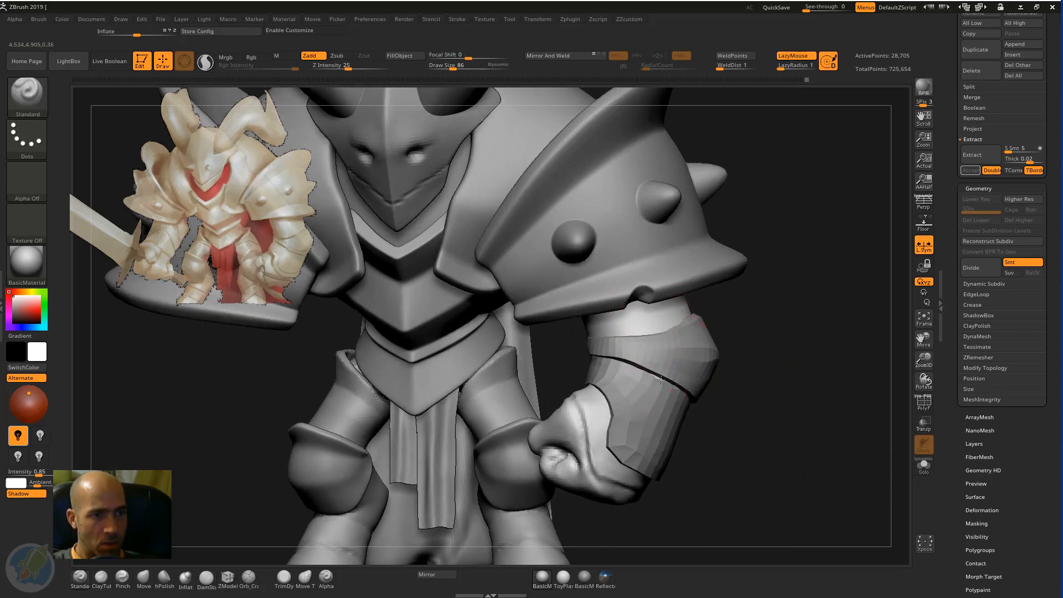
{"action": "left_click_drag", "start_coordinate": [774, 355], "coordinate": [415, 305]}
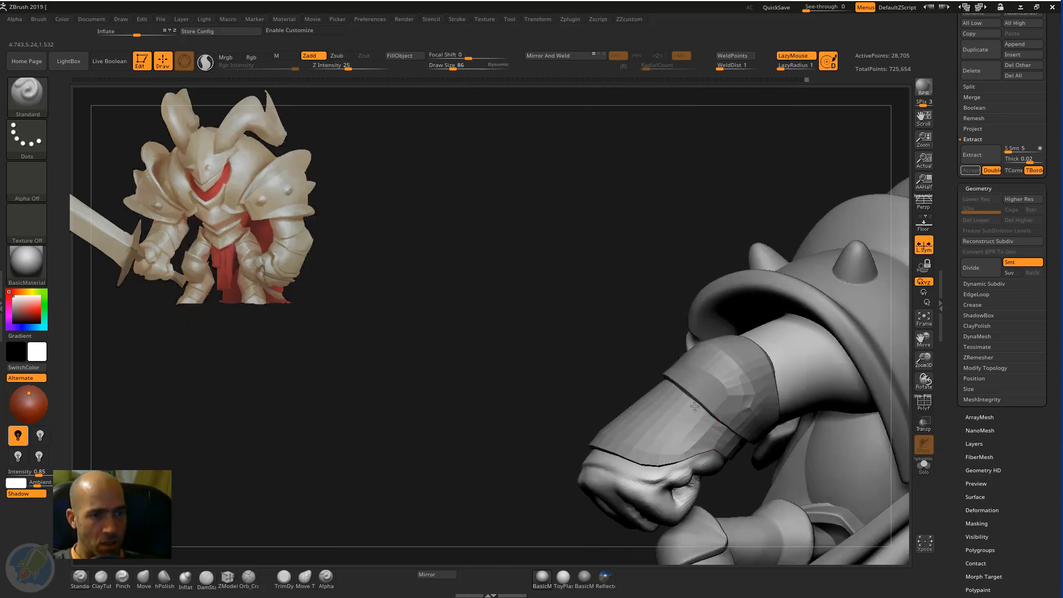
{"action": "mouse_move", "coordinate": [520, 462]}
{"action": "left_mouse_down"}
{"action": "mouse_move", "coordinate": [729, 435]}
{"action": "mouse_move", "coordinate": [780, 356]}
{"action": "mouse_move", "coordinate": [776, 365]}
{"action": "left_mouse_up"}
{"action": "mouse_move", "coordinate": [760, 401]}
{"action": "left_mouse_down", "text": "alt"}
{"action": "mouse_move", "coordinate": [785, 287]}
{"action": "mouse_move", "coordinate": [769, 382]}
{"action": "mouse_move", "coordinate": [802, 372]}
{"action": "left_mouse_up", "text": "alt"}
Step: Select the forearm guard, insert edge loops near its lower opening with ZModeler, and show the wireframe
{"action": "left_click", "coordinate": [669, 333], "text": "alt"}
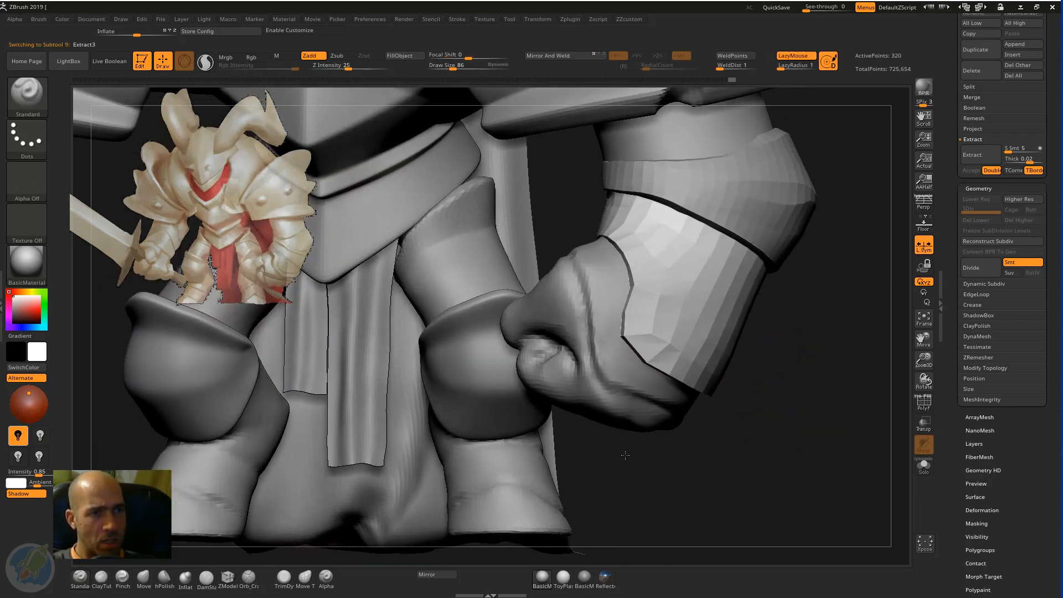
{"action": "left_click_drag", "start_coordinate": [624, 451], "coordinate": [597, 498], "text": "alt"}
{"action": "left_click", "coordinate": [229, 579]}
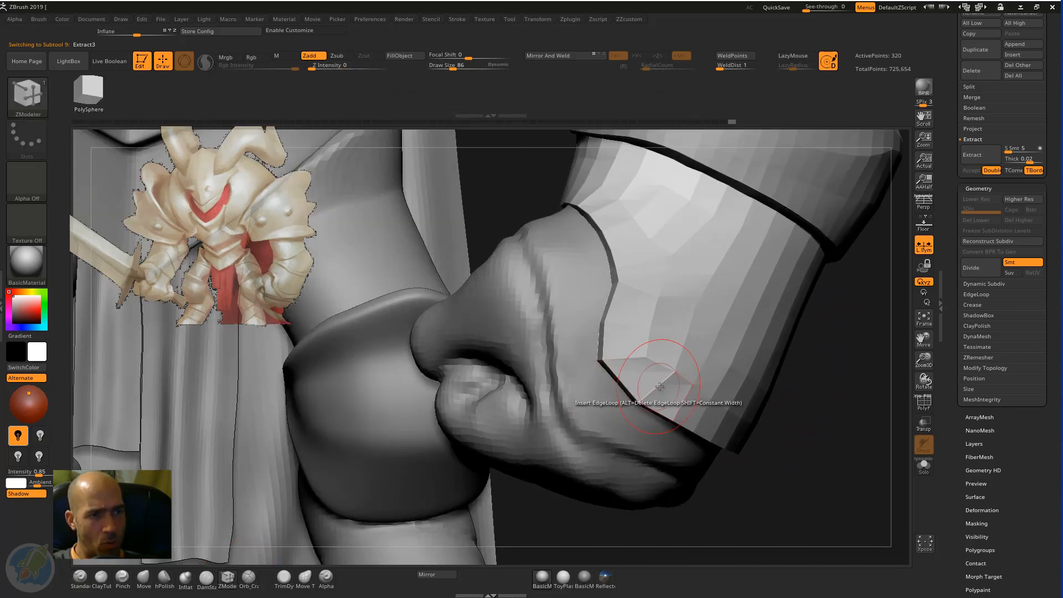
{"action": "key", "text": "space"}
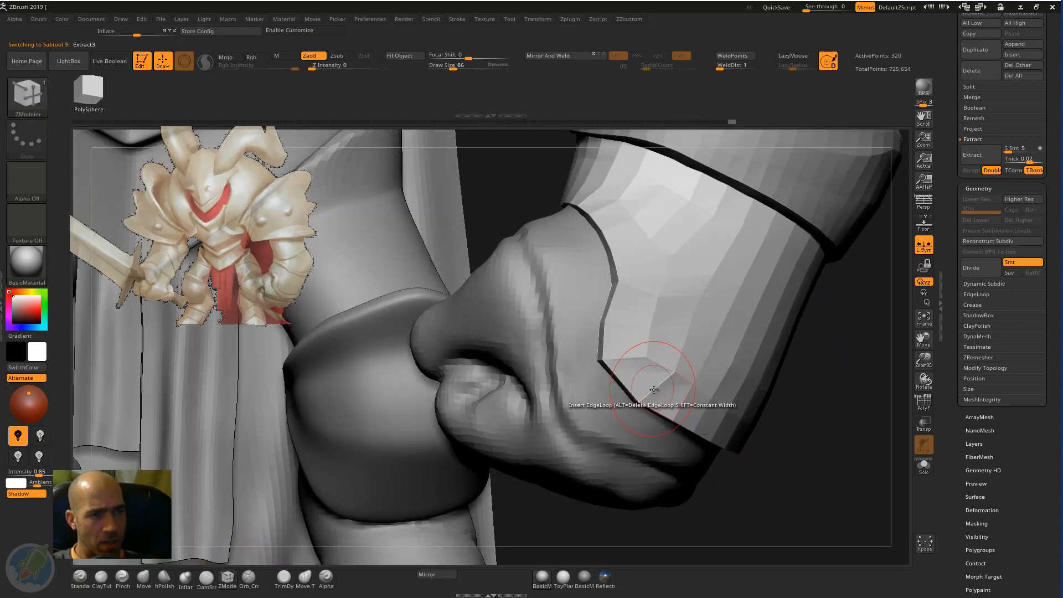
{"action": "left_click", "coordinate": [650, 388]}
{"action": "left_click", "coordinate": [921, 404]}
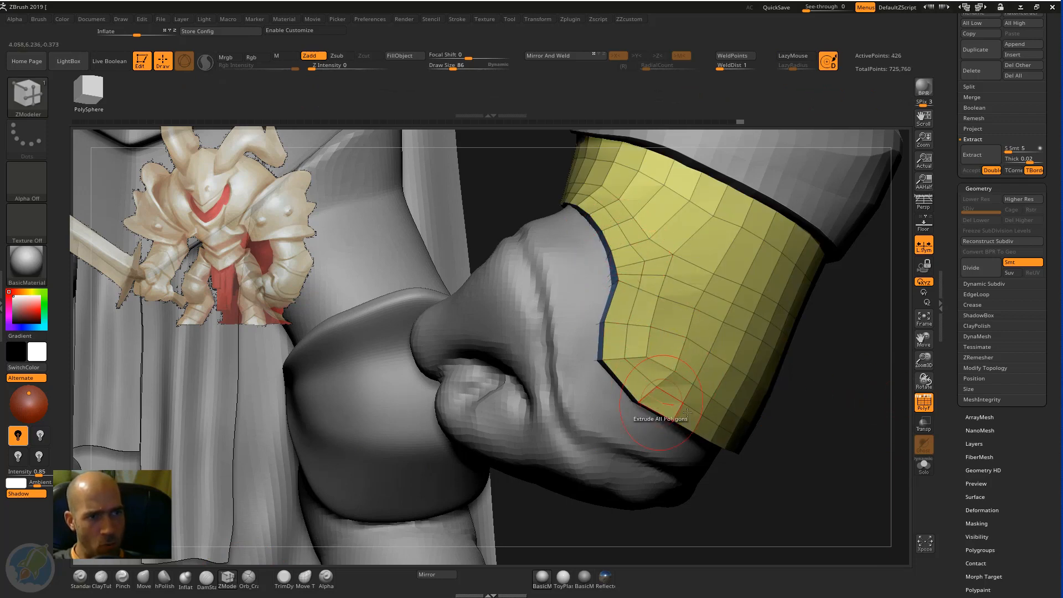
Step: Select the arm and correct it with the Standard brush where it pokes through the forearm guard above the fist
{"action": "mouse_move", "coordinate": [800, 431]}
{"action": "left_mouse_down"}
{"action": "mouse_move", "coordinate": [775, 420]}
{"action": "mouse_move", "coordinate": [808, 443]}
{"action": "mouse_move", "coordinate": [783, 434]}
{"action": "left_mouse_up"}
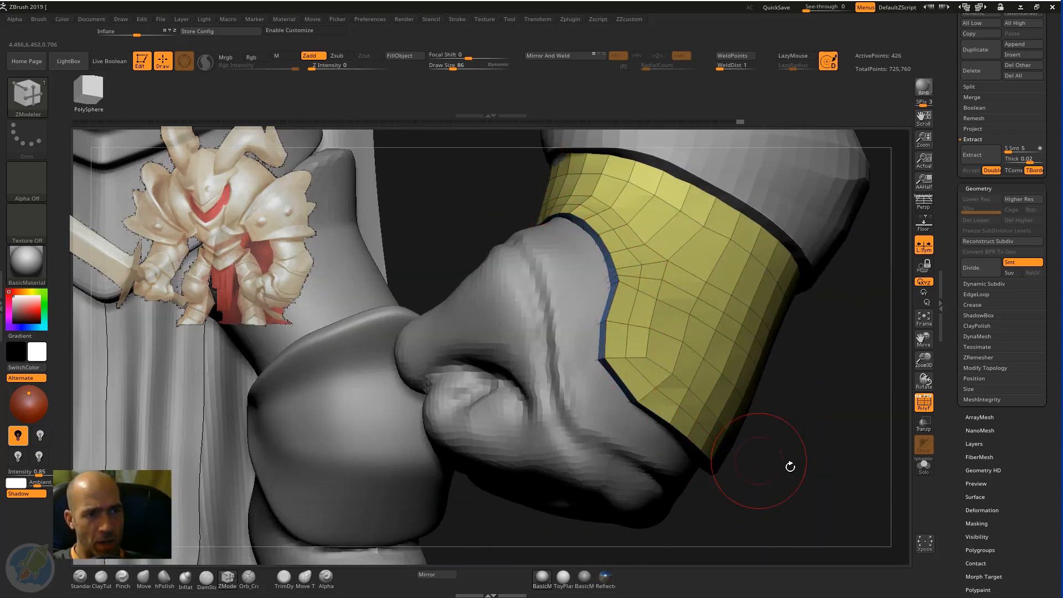
{"action": "left_click_drag", "start_coordinate": [842, 391], "coordinate": [501, 385]}
{"action": "left_click_drag", "start_coordinate": [454, 369], "coordinate": [461, 368]}
{"action": "left_click", "coordinate": [708, 296], "text": "alt"}
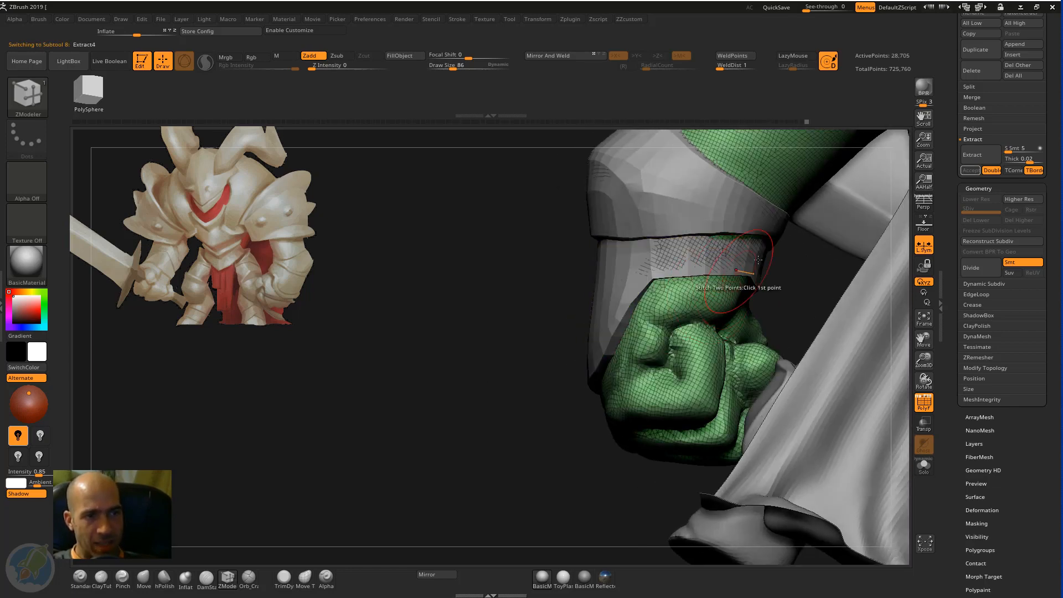
{"action": "key", "text": "b"}
{"action": "key", "text": "s"}
{"action": "key", "text": "t"}
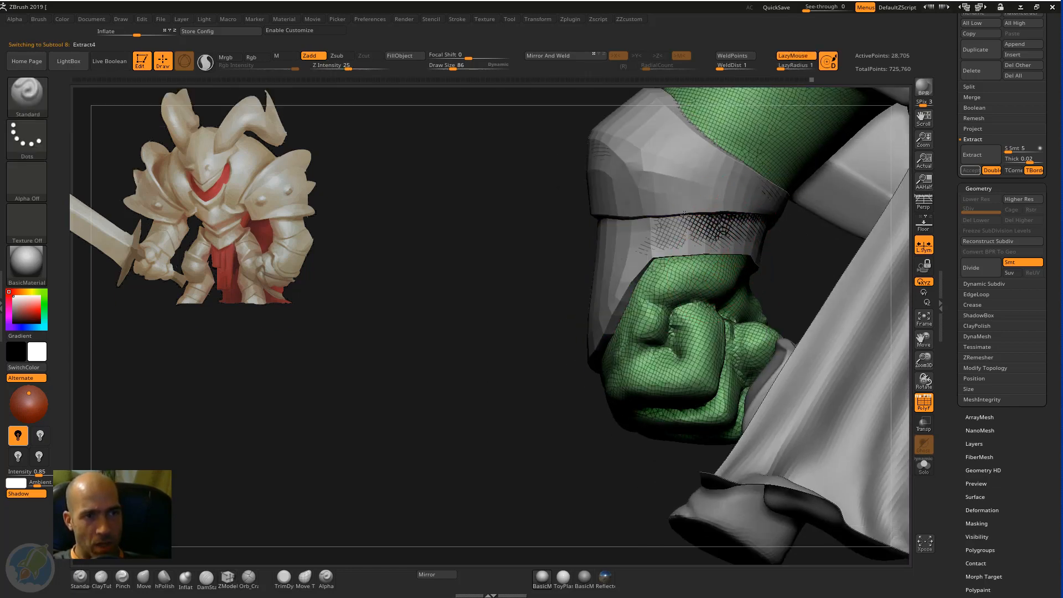
{"action": "left_click_drag", "start_coordinate": [479, 244], "coordinate": [719, 254]}
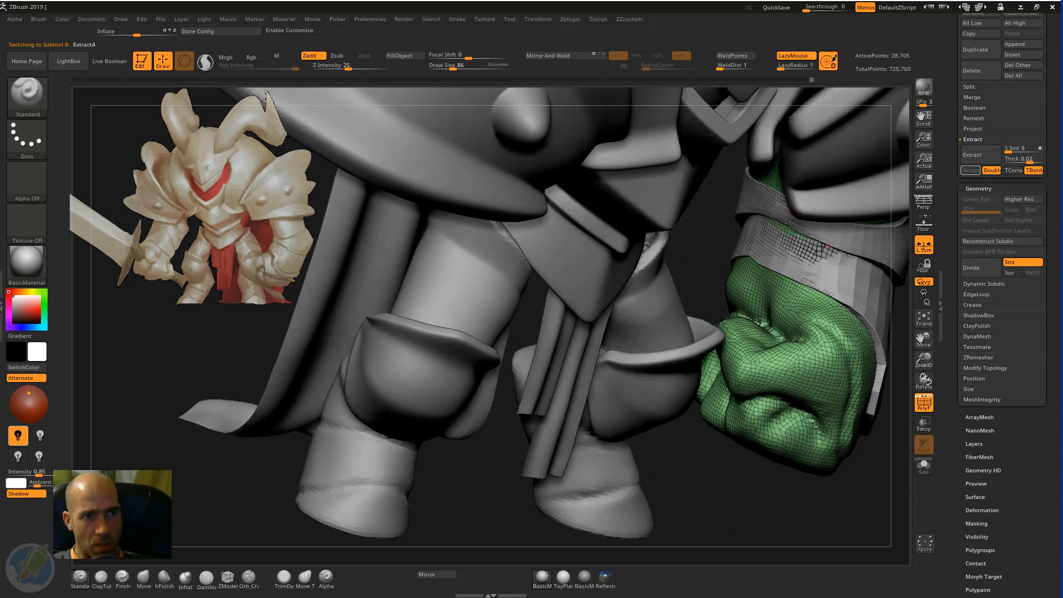
{"action": "left_click_drag", "start_coordinate": [786, 226], "coordinate": [819, 242]}
{"action": "left_click_drag", "start_coordinate": [710, 261], "coordinate": [768, 257]}
Step: Select the forearm guard and even out its lower edge above the fist with the Move brush
{"action": "left_click", "coordinate": [768, 259], "text": "alt"}
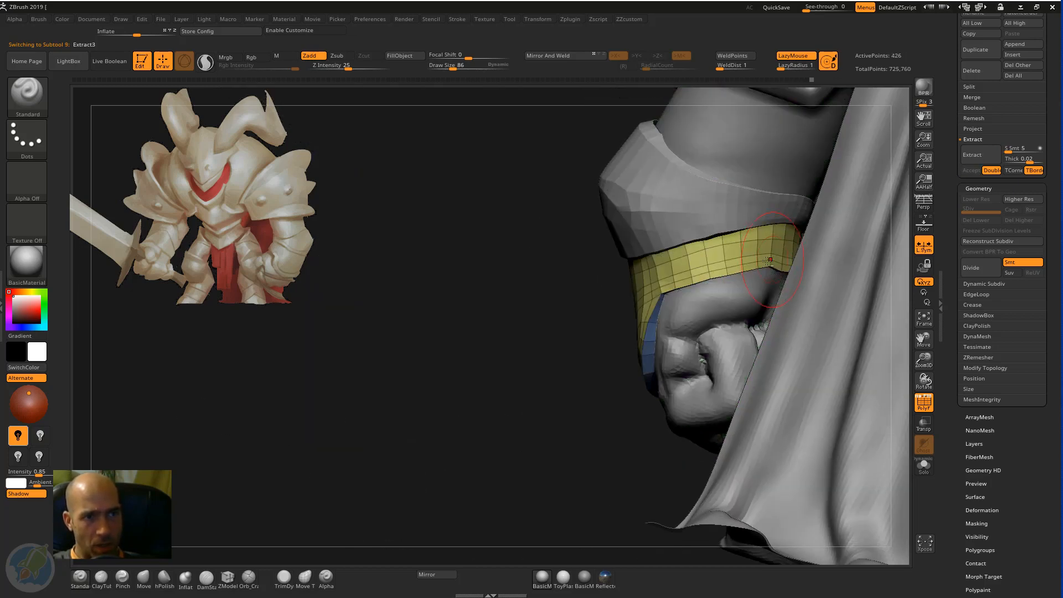
{"action": "key", "text": "b"}
{"action": "key", "text": "m"}
{"action": "key", "text": "v"}
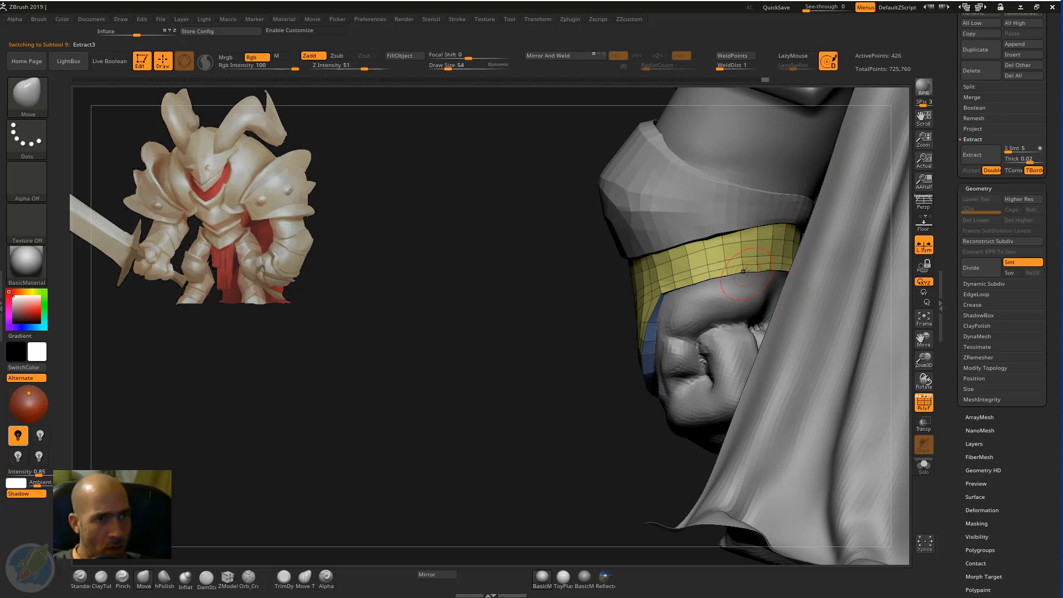
{"action": "left_click_drag", "start_coordinate": [529, 331], "coordinate": [646, 332]}
{"action": "left_click_drag", "start_coordinate": [496, 403], "coordinate": [658, 382]}
Step: Isolate the forearm guard and mask everything except its inner surface
{"action": "left_click", "coordinate": [923, 466]}
{"action": "left_click_drag", "start_coordinate": [775, 489], "coordinate": [700, 285]}
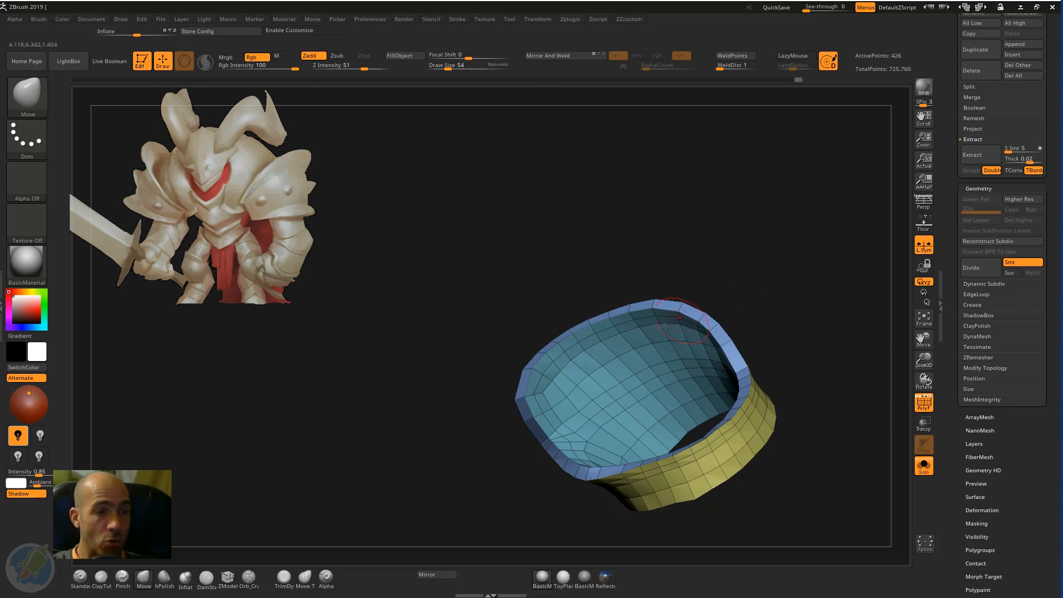
{"action": "key", "text": "r"}
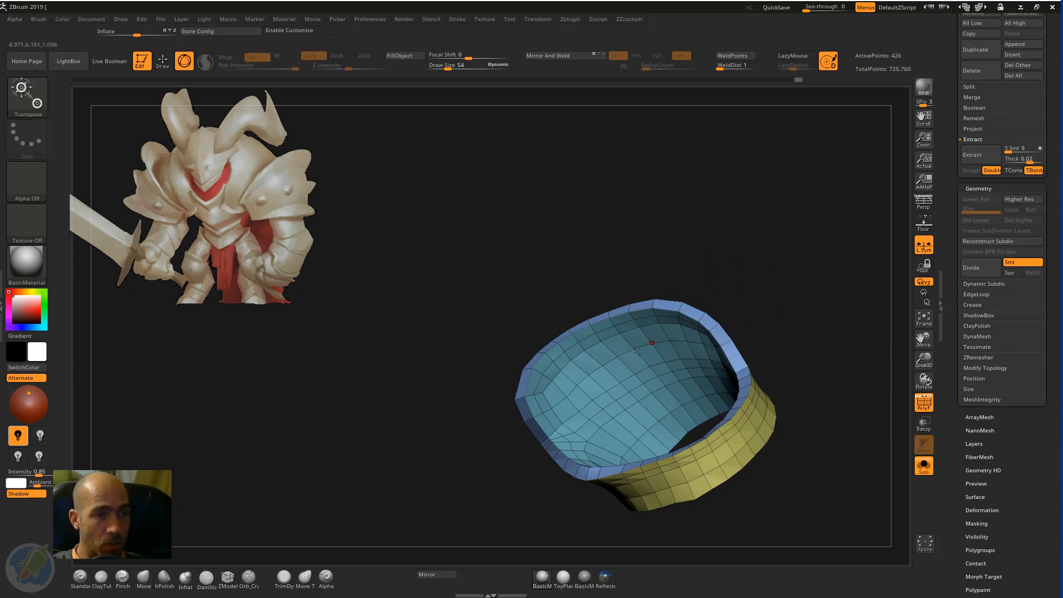
{"action": "left_click", "coordinate": [632, 391], "text": "ctrl"}
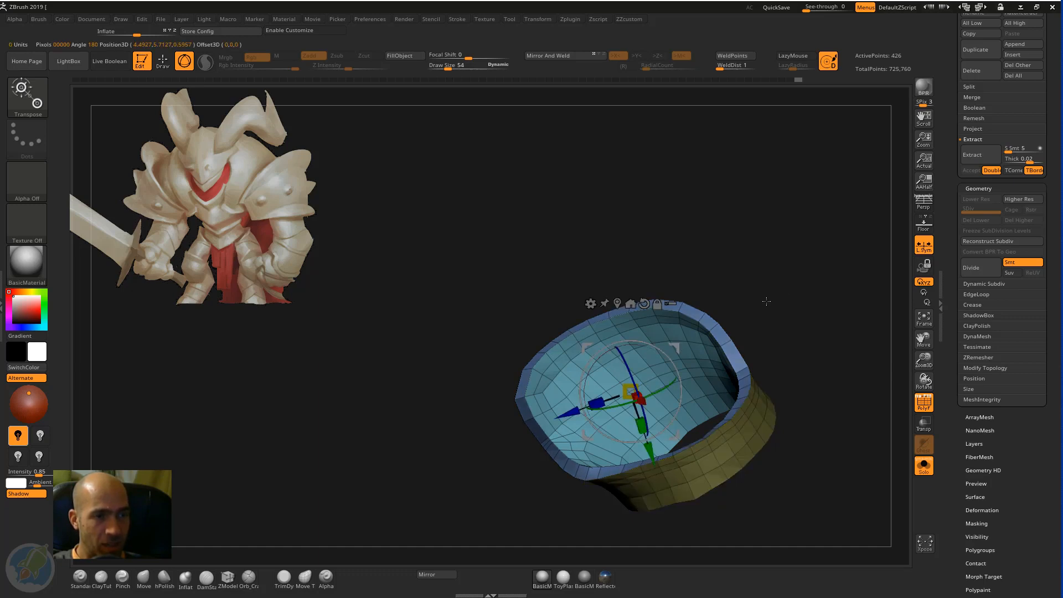
Step: Even out the forearm guard's curved upper rim with the Move brush at draw size 106
{"action": "mouse_move", "coordinate": [766, 301]}
{"action": "left_mouse_down"}
{"action": "mouse_move", "coordinate": [786, 332]}
{"action": "mouse_move", "coordinate": [773, 287]}
{"action": "mouse_move", "coordinate": [758, 292]}
{"action": "left_mouse_up"}
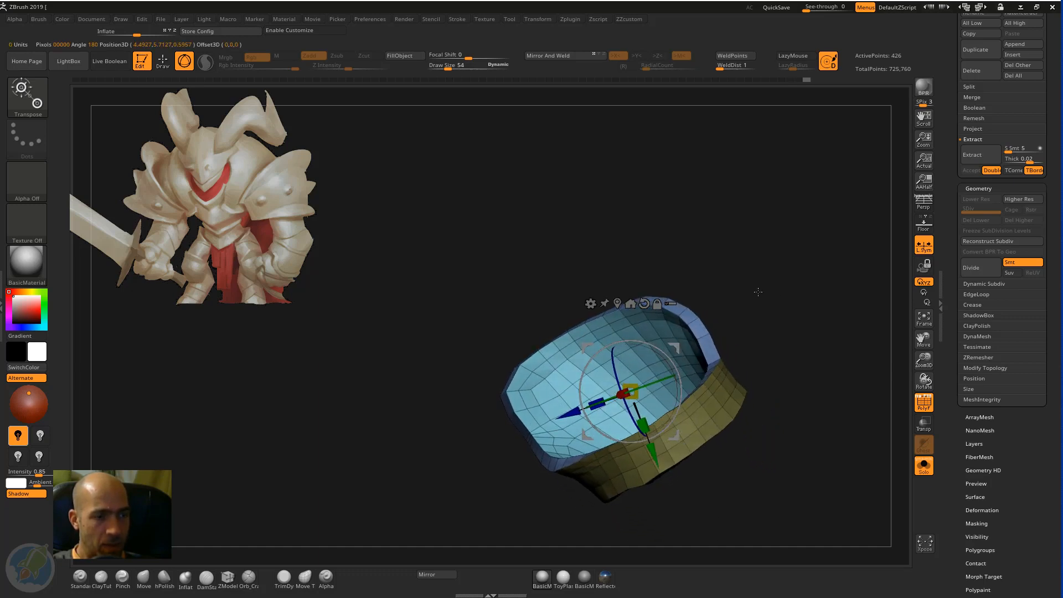
{"action": "key", "text": "q"}
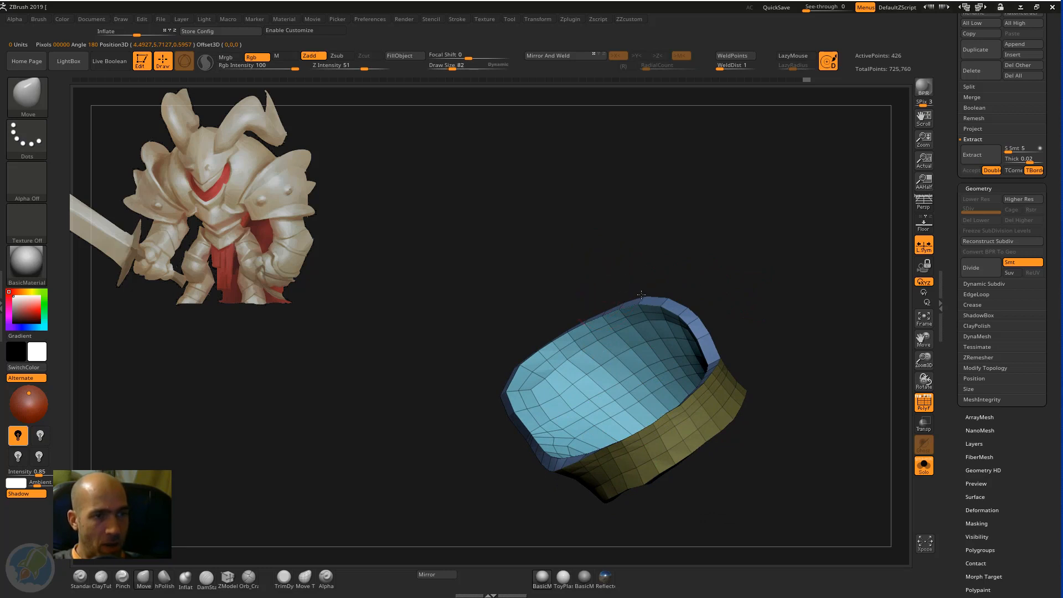
{"action": "key", "text": "]"}
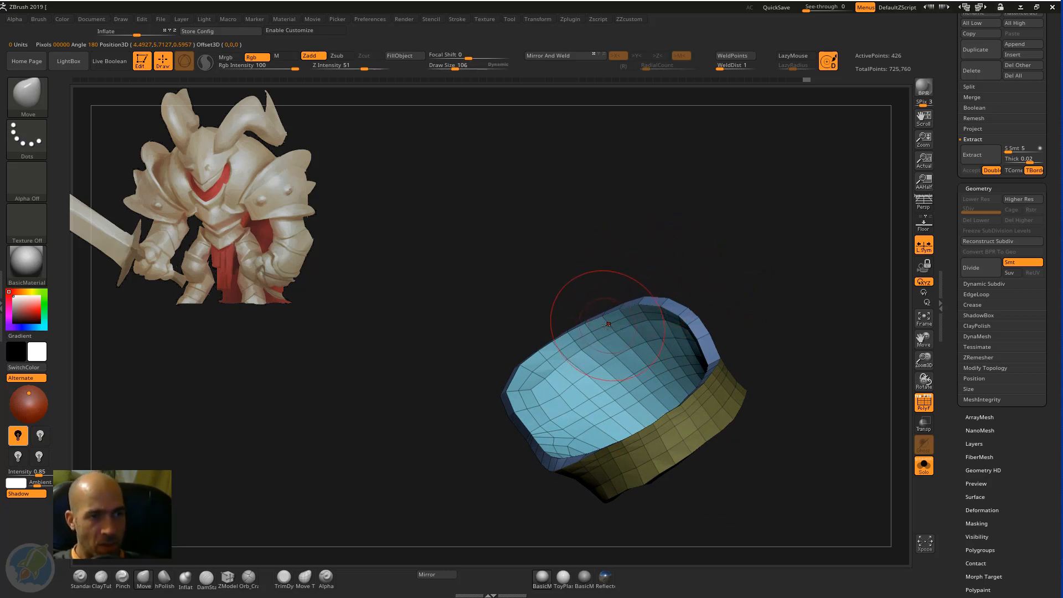
{"action": "left_click_drag", "start_coordinate": [510, 356], "coordinate": [524, 284]}
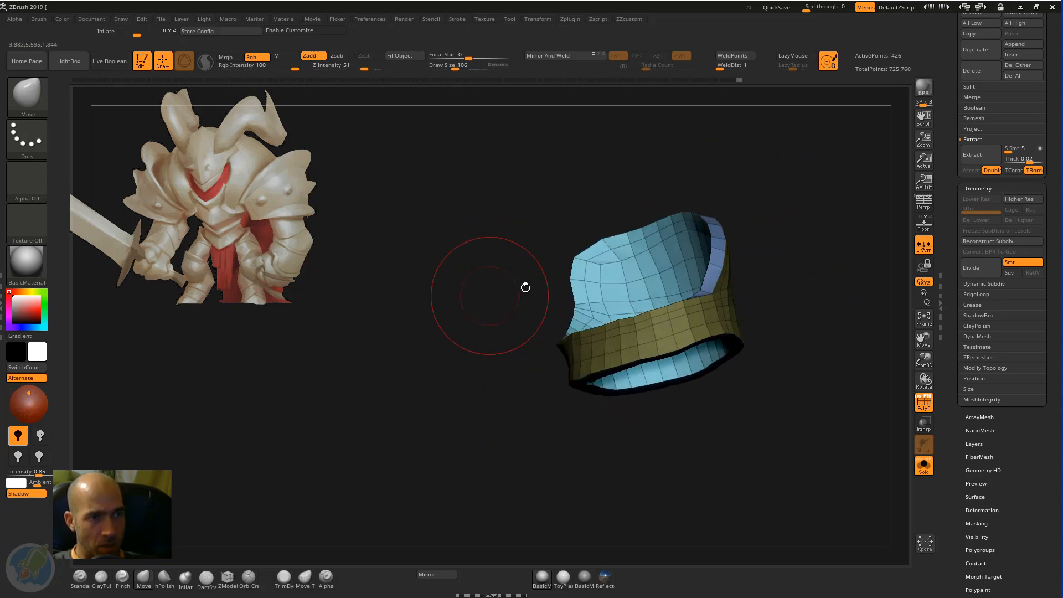
{"action": "left_click_drag", "start_coordinate": [564, 237], "coordinate": [618, 175]}
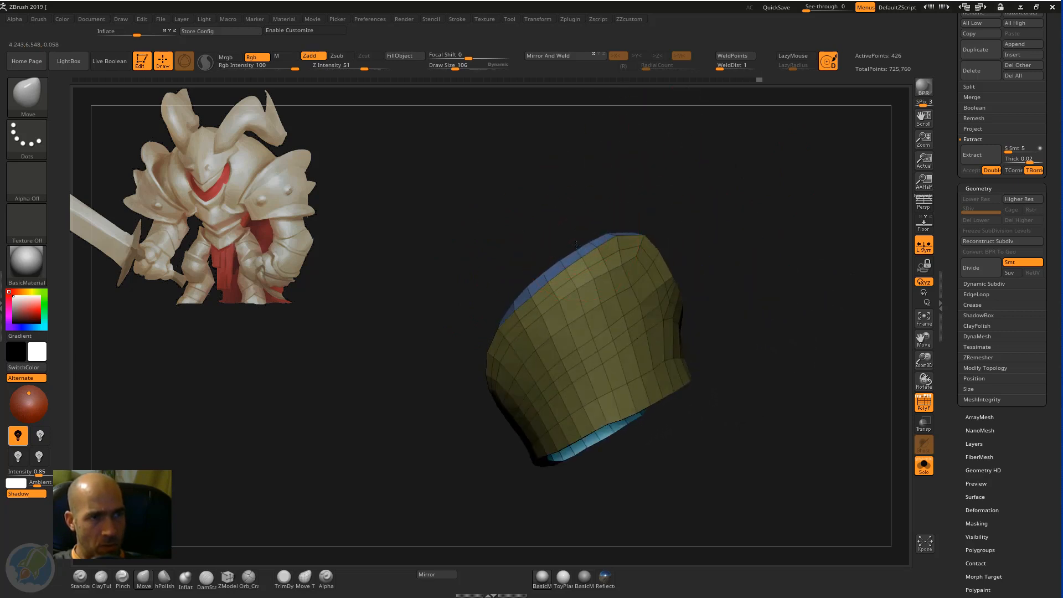
{"action": "left_click_drag", "start_coordinate": [575, 245], "coordinate": [664, 227]}
{"action": "left_click_drag", "start_coordinate": [727, 258], "coordinate": [737, 313]}
{"action": "mouse_move", "coordinate": [807, 309]}
{"action": "left_mouse_down"}
{"action": "mouse_move", "coordinate": [775, 332]}
{"action": "mouse_move", "coordinate": [800, 344]}
{"action": "mouse_move", "coordinate": [622, 451]}
{"action": "mouse_move", "coordinate": [615, 400]}
{"action": "mouse_move", "coordinate": [665, 368]}
{"action": "left_mouse_up"}
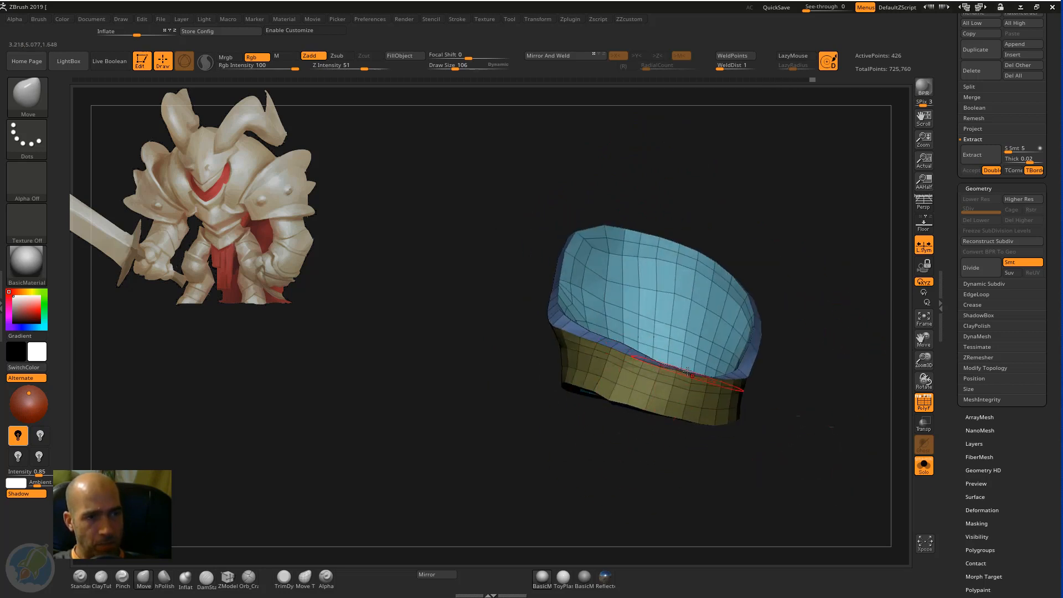
{"action": "left_click_drag", "start_coordinate": [786, 380], "coordinate": [741, 378]}
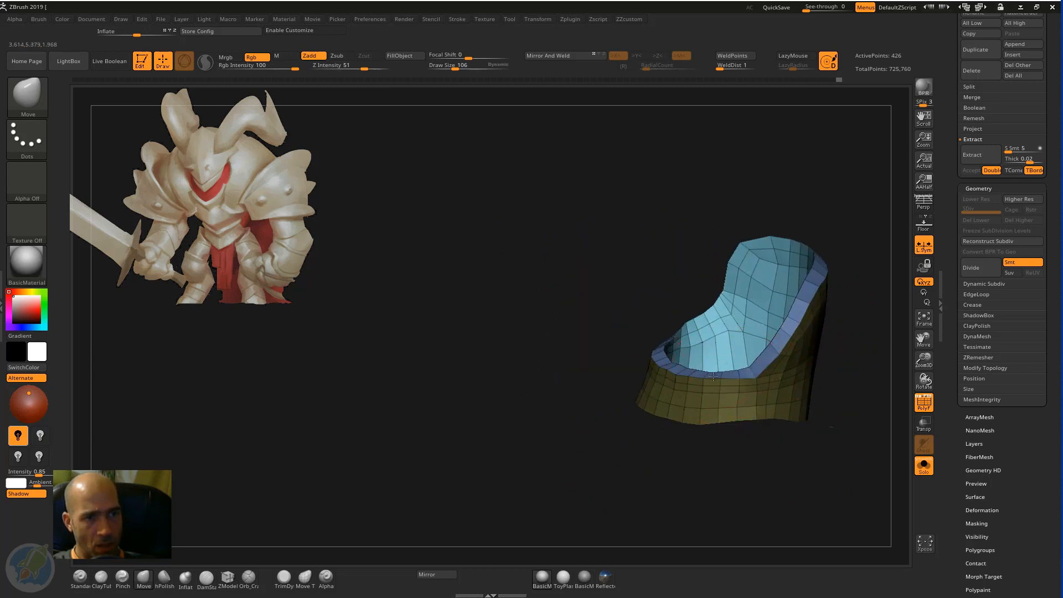
Step: Straighten the forearm guard's opposite, lower edge with the Move brush
{"action": "left_click_drag", "start_coordinate": [581, 390], "coordinate": [766, 419]}
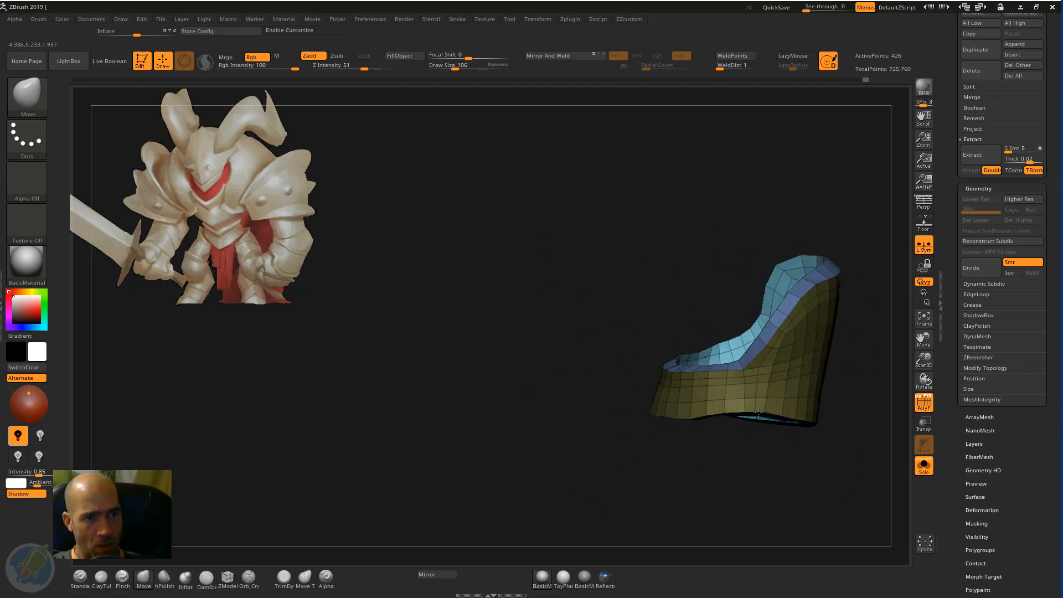
{"action": "left_click_drag", "start_coordinate": [694, 415], "coordinate": [751, 411]}
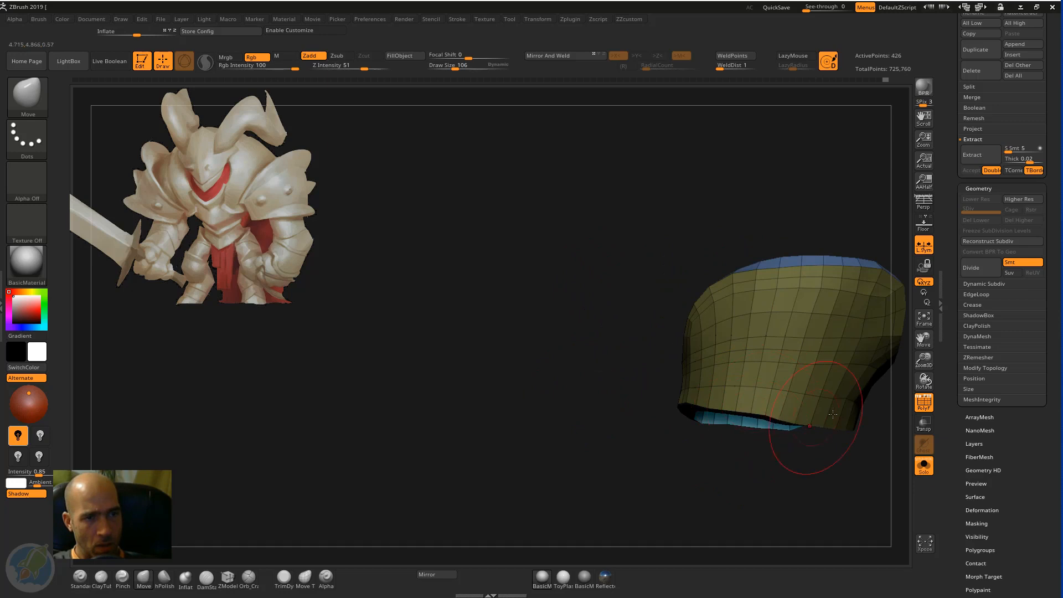
{"action": "mouse_move", "coordinate": [836, 449]}
{"action": "left_mouse_down", "text": "alt"}
{"action": "mouse_move", "coordinate": [653, 488]}
{"action": "mouse_move", "coordinate": [802, 482]}
{"action": "mouse_move", "coordinate": [741, 489]}
{"action": "mouse_move", "coordinate": [708, 425]}
{"action": "mouse_move", "coordinate": [807, 366]}
{"action": "mouse_move", "coordinate": [802, 380]}
{"action": "left_mouse_up", "text": "alt"}
{"action": "left_click_drag", "start_coordinate": [813, 338], "coordinate": [888, 411]}
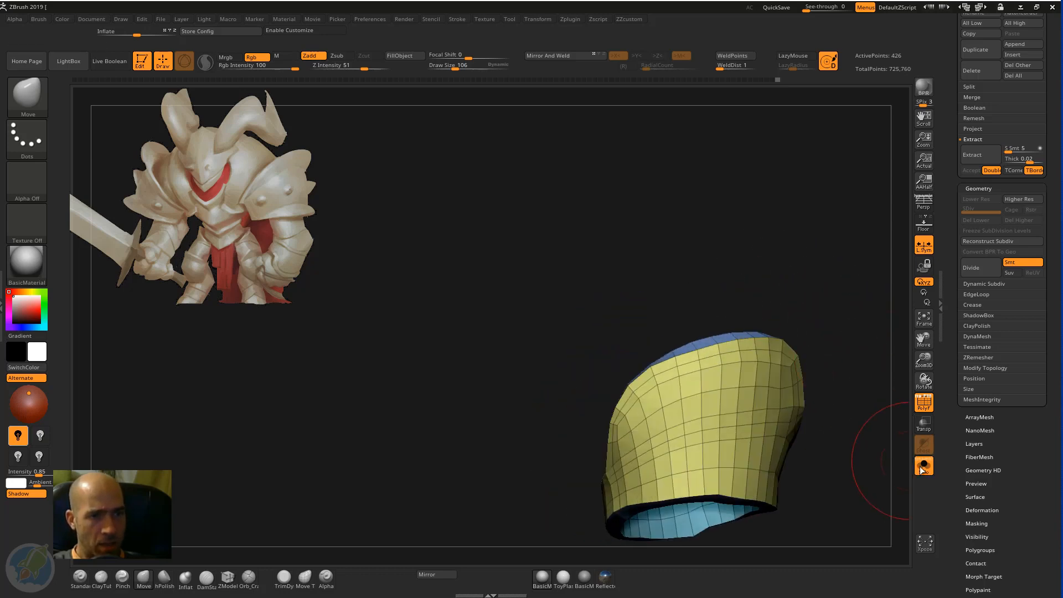
Step: Bring back the full character, turn on Dynamic Subdivision for the forearm guard and hide its wireframe
{"action": "left_click", "coordinate": [922, 466]}
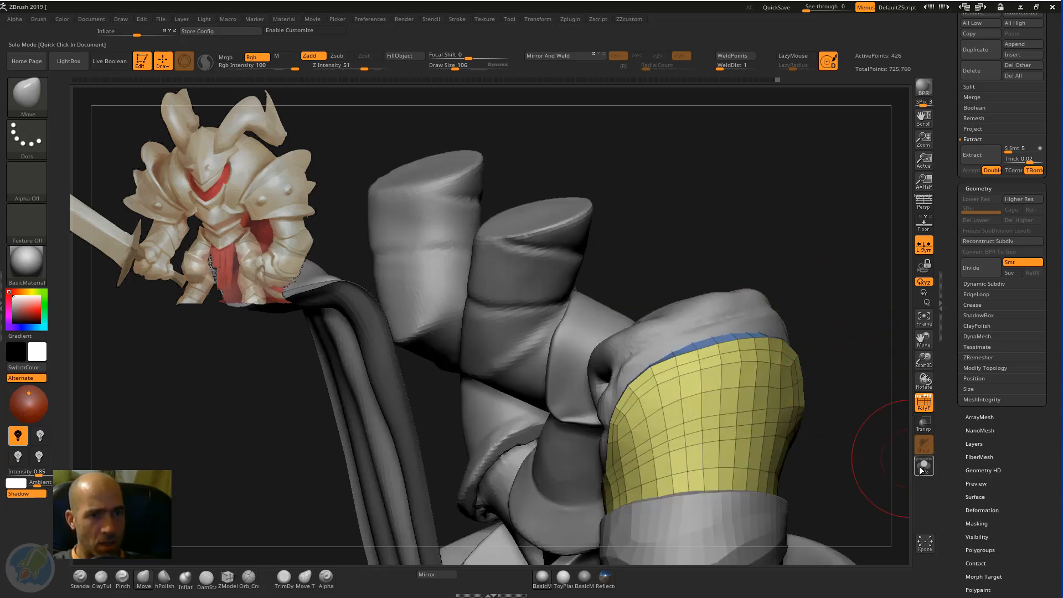
{"action": "left_click_drag", "start_coordinate": [845, 443], "coordinate": [821, 366], "text": "alt"}
{"action": "key", "text": "ctrl+d"}
{"action": "left_click", "coordinate": [923, 407]}
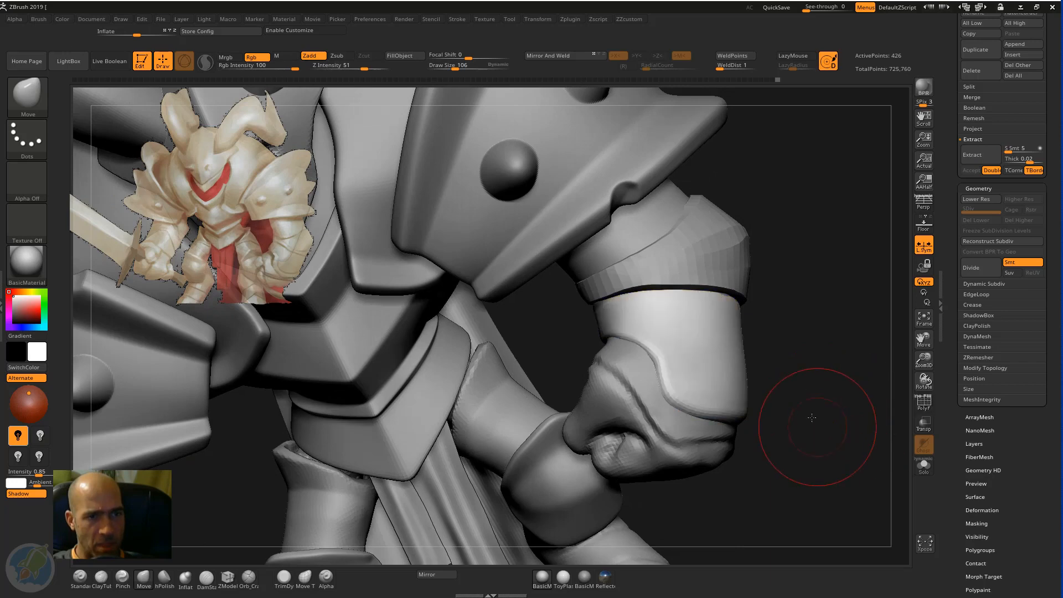
{"action": "mouse_move", "coordinate": [816, 418]}
{"action": "left_mouse_down"}
{"action": "mouse_move", "coordinate": [773, 399]}
{"action": "mouse_move", "coordinate": [800, 410]}
{"action": "mouse_move", "coordinate": [858, 384]}
{"action": "mouse_move", "coordinate": [869, 404]}
{"action": "left_mouse_up"}
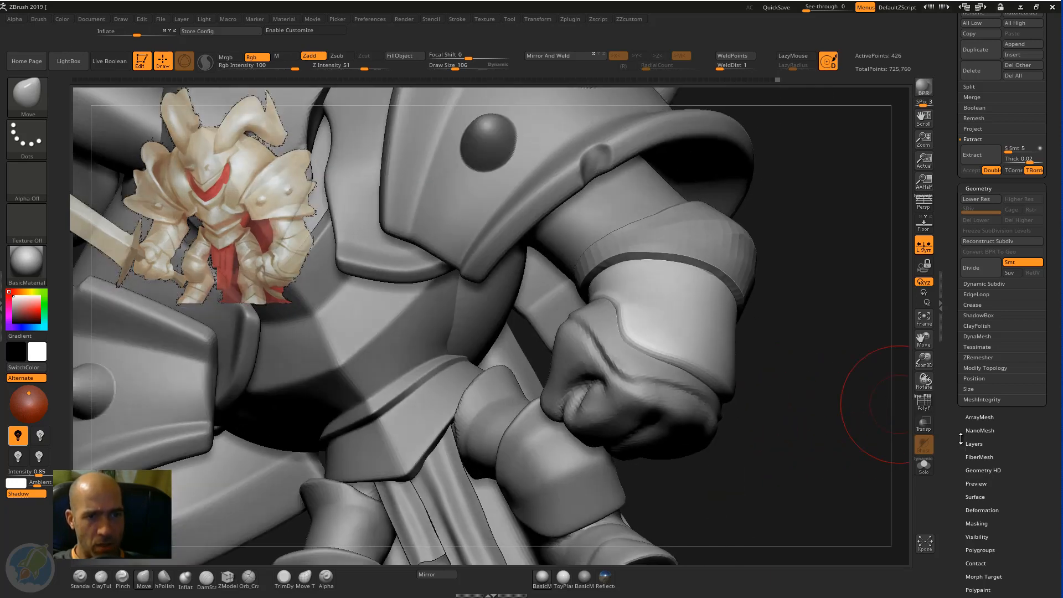
Step: Crease the forearm guard's edges with CreaseLvl 1 and set its dynamic SmoothSubdiv to 4
{"action": "left_click", "coordinate": [974, 304]}
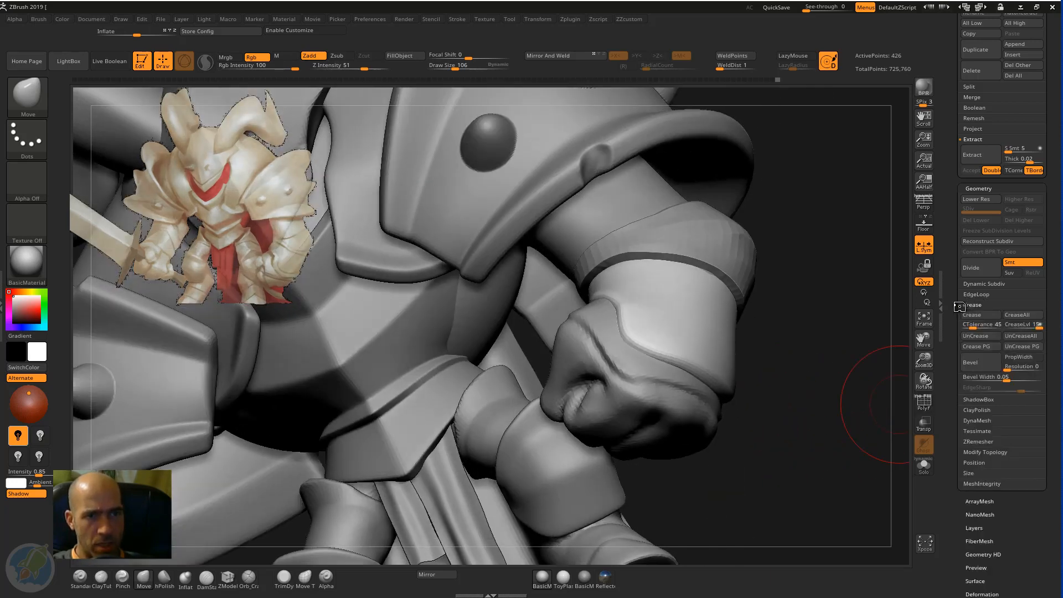
{"action": "left_click_drag", "start_coordinate": [951, 307], "coordinate": [952, 326]}
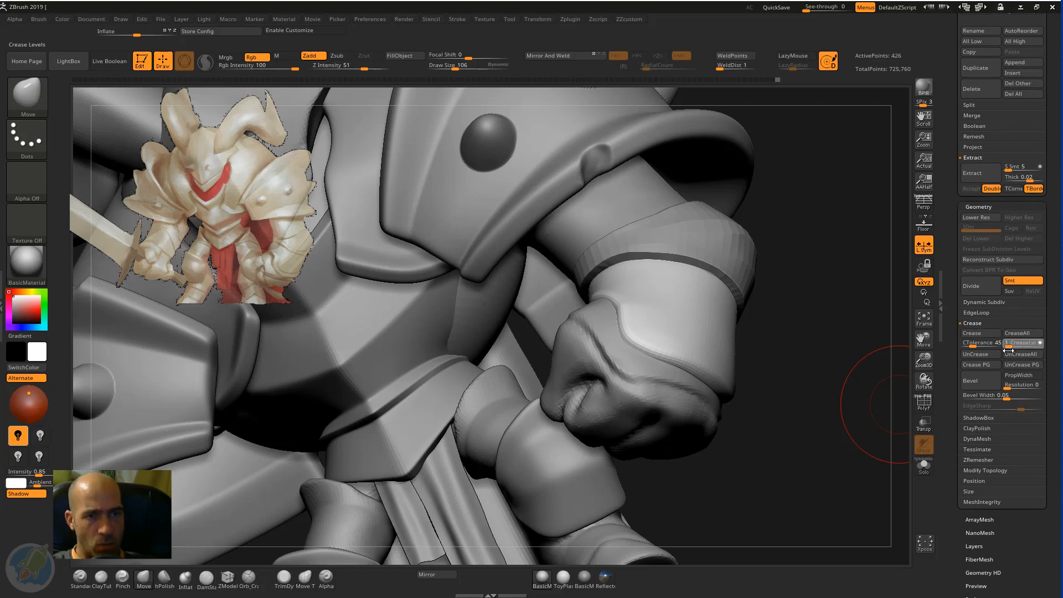
{"action": "left_click", "coordinate": [992, 332]}
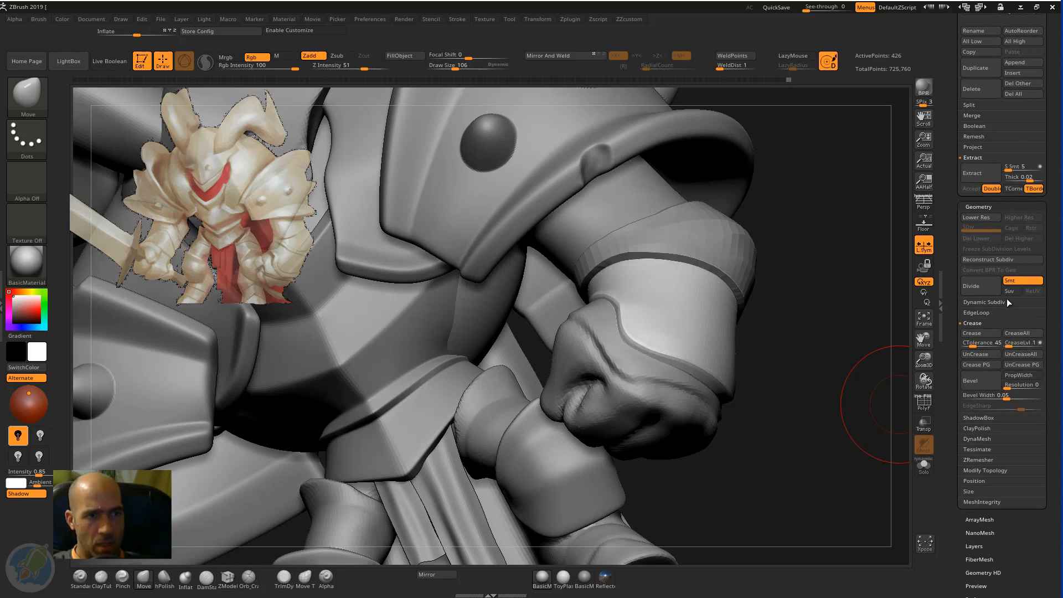
{"action": "left_click", "coordinate": [994, 302]}
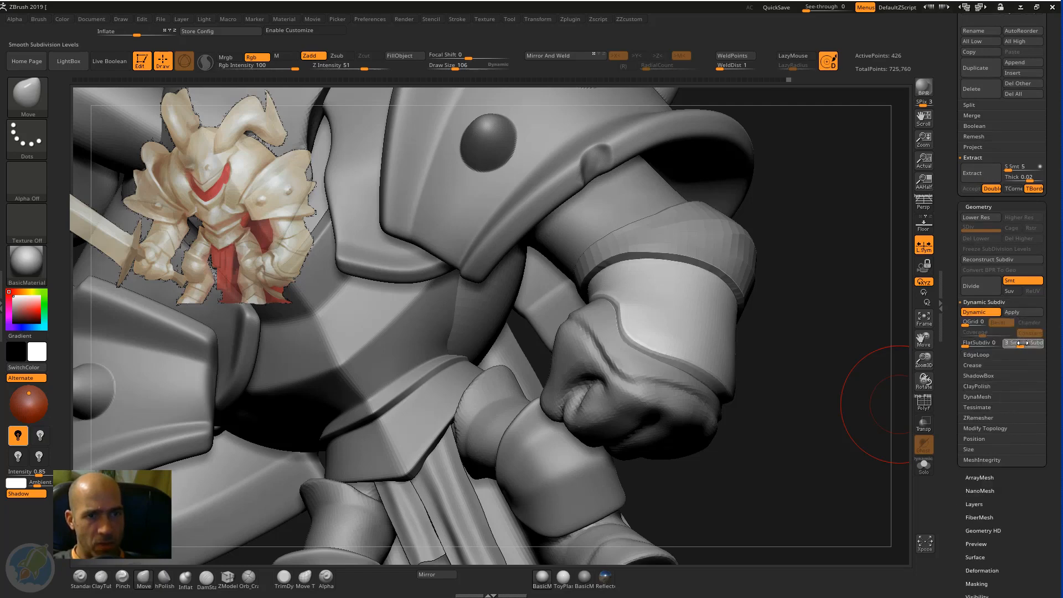
{"action": "mouse_move", "coordinate": [799, 380]}
{"action": "left_mouse_down"}
{"action": "mouse_move", "coordinate": [800, 393]}
{"action": "mouse_move", "coordinate": [789, 368]}
{"action": "left_mouse_up"}
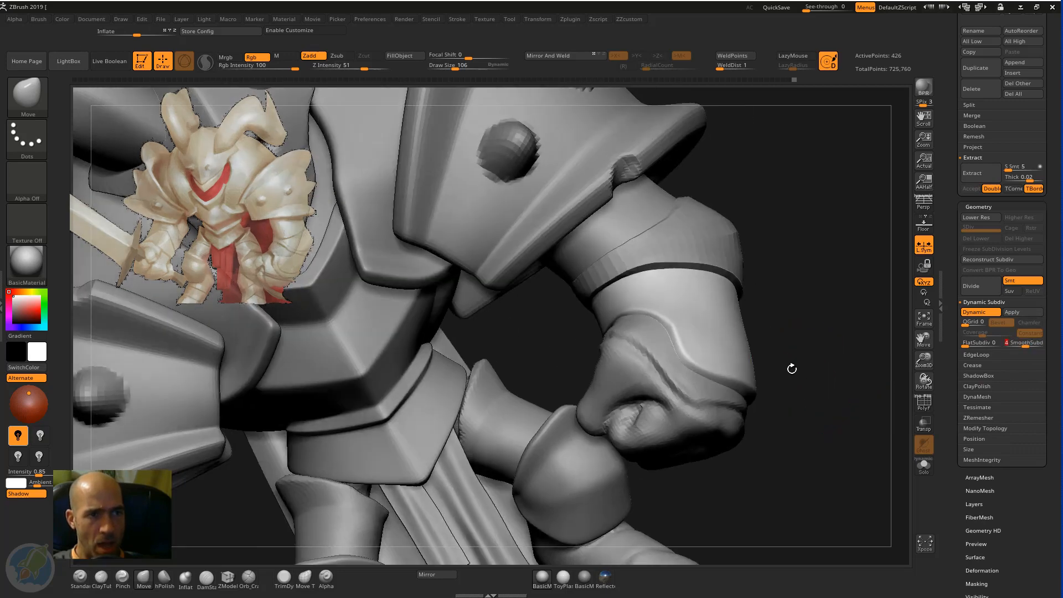
Step: Refit the forearm guard's edge around the fist and wrist with the Move brush at draw size 154
{"action": "key", "text": "bracketright"}
{"action": "key", "text": "bracketright"}
{"action": "key", "text": "bracketright"}
{"action": "key", "text": "bracketright"}
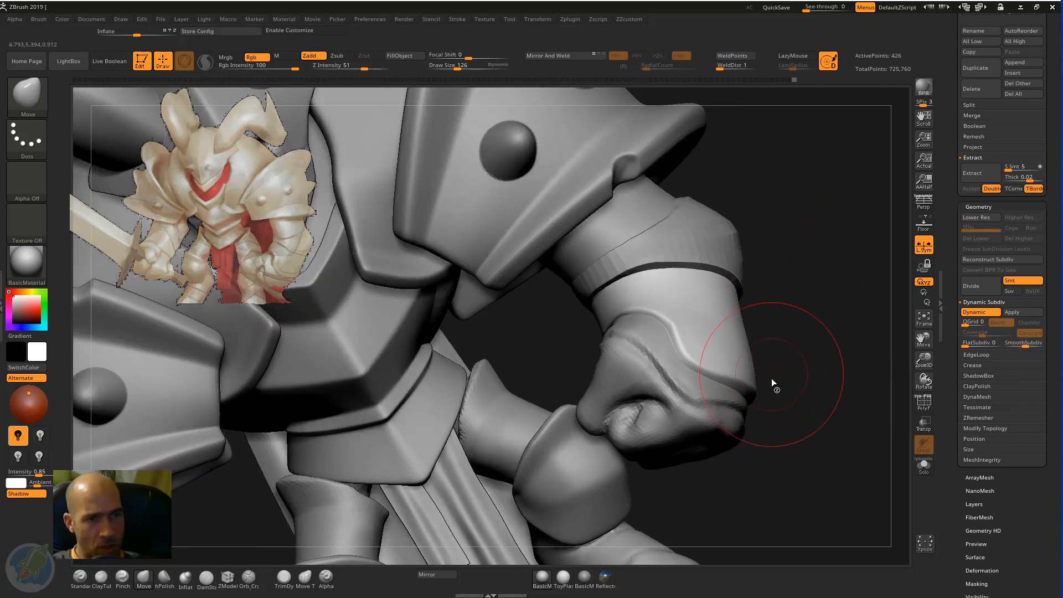
{"action": "left_click_drag", "start_coordinate": [748, 381], "coordinate": [736, 365]}
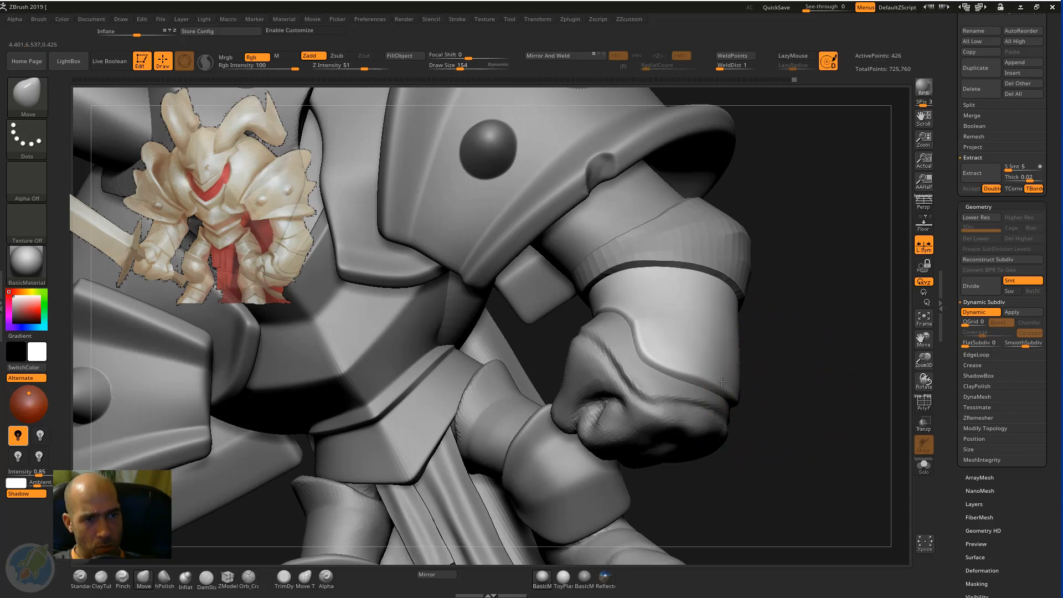
{"action": "left_click_drag", "start_coordinate": [866, 343], "coordinate": [688, 354]}
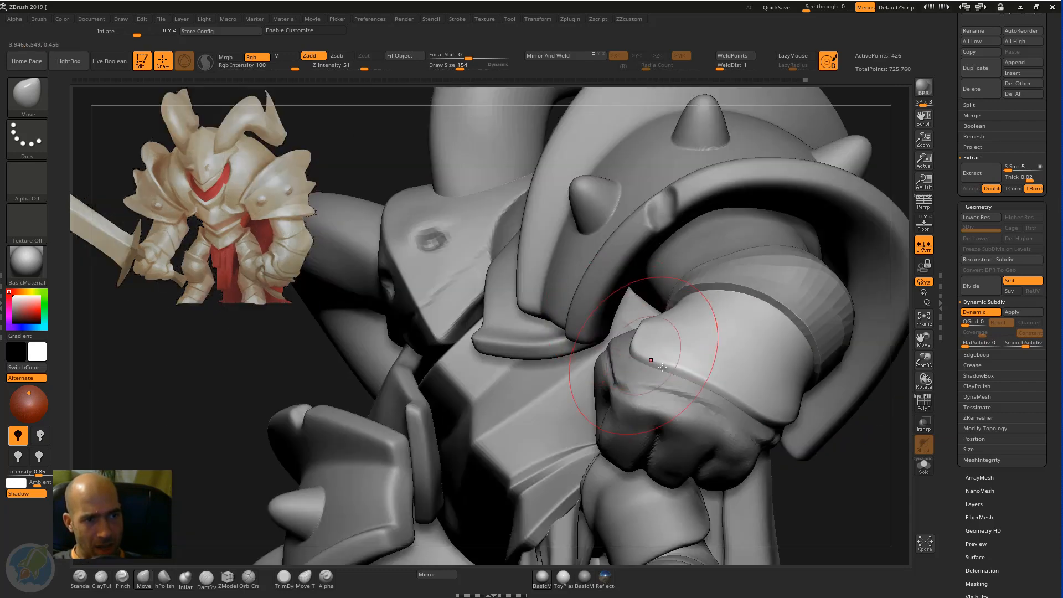
{"action": "left_click_drag", "start_coordinate": [796, 475], "coordinate": [462, 453]}
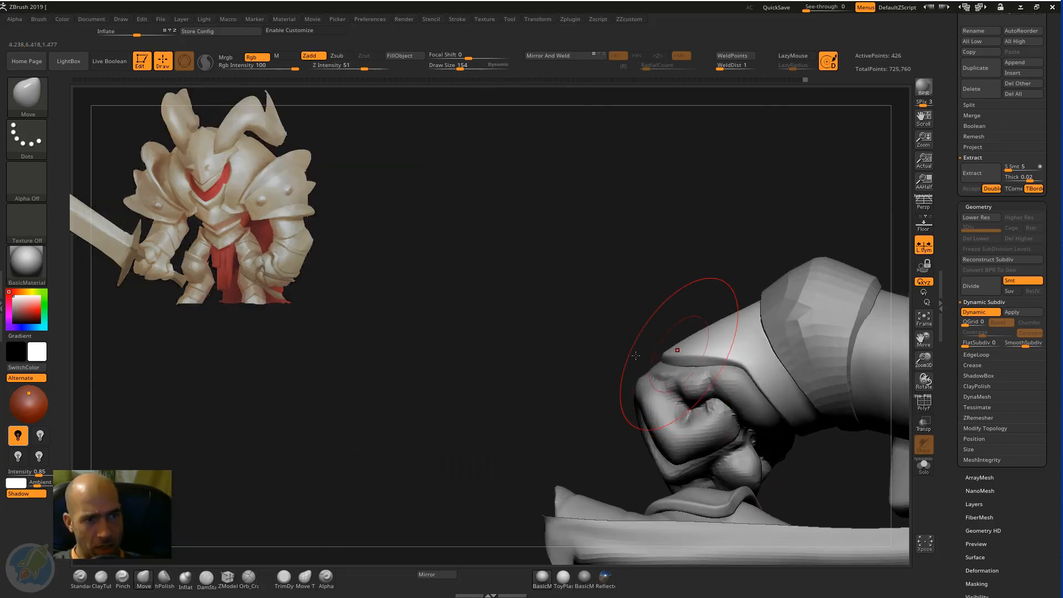
{"action": "mouse_move", "coordinate": [637, 338]}
{"action": "left_mouse_down"}
{"action": "mouse_move", "coordinate": [654, 320]}
{"action": "mouse_move", "coordinate": [704, 320]}
{"action": "left_mouse_up"}
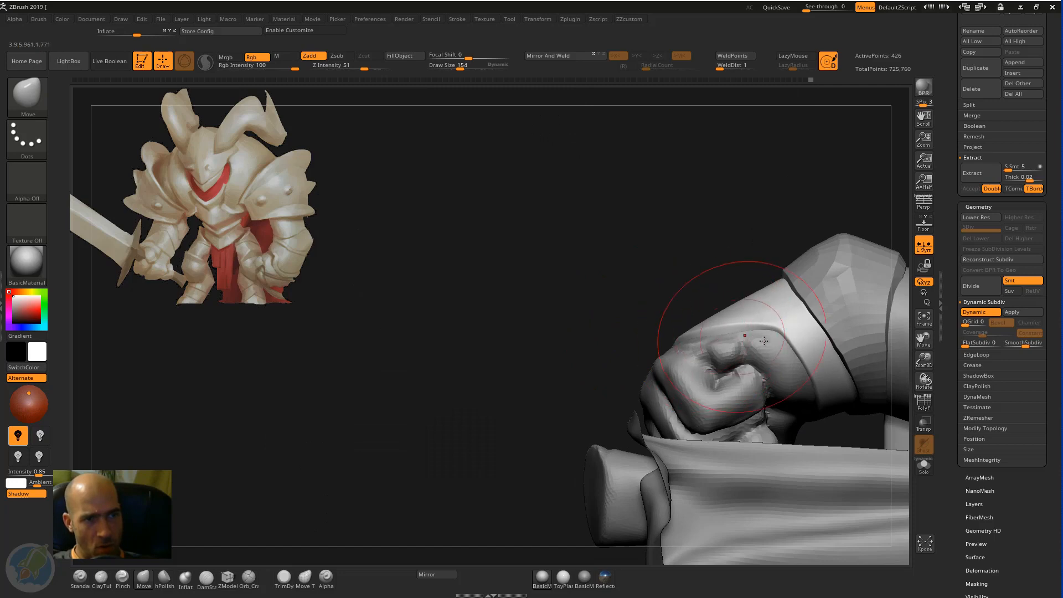
{"action": "left_click_drag", "start_coordinate": [579, 365], "coordinate": [748, 343]}
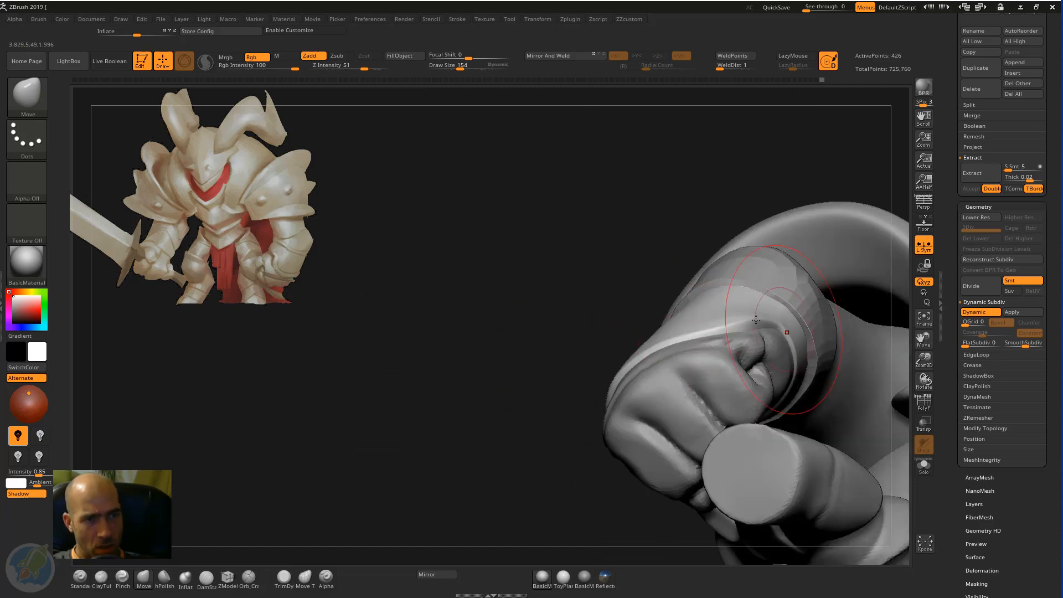
{"action": "left_click_drag", "start_coordinate": [490, 383], "coordinate": [790, 333]}
{"action": "left_click_drag", "start_coordinate": [814, 231], "coordinate": [714, 205]}
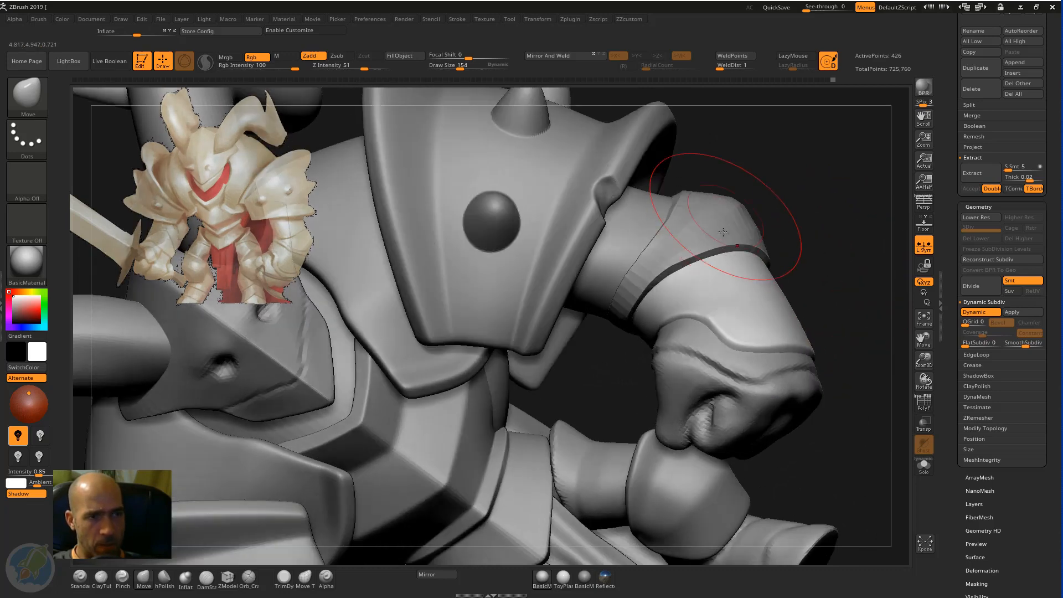
Step: Select the elbow guard, turn on Dynamic Subdivision with SmoothSubdiv 4, and crease its edges at a reduced crease level
{"action": "left_click", "coordinate": [716, 229], "text": "alt"}
{"action": "key", "text": "d"}
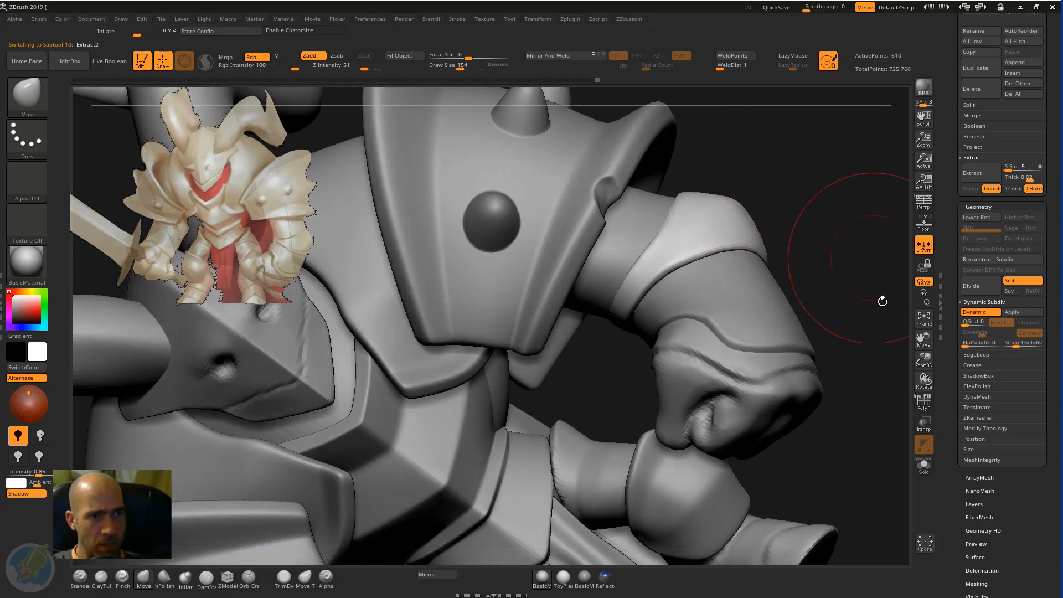
{"action": "left_click", "coordinate": [972, 365]}
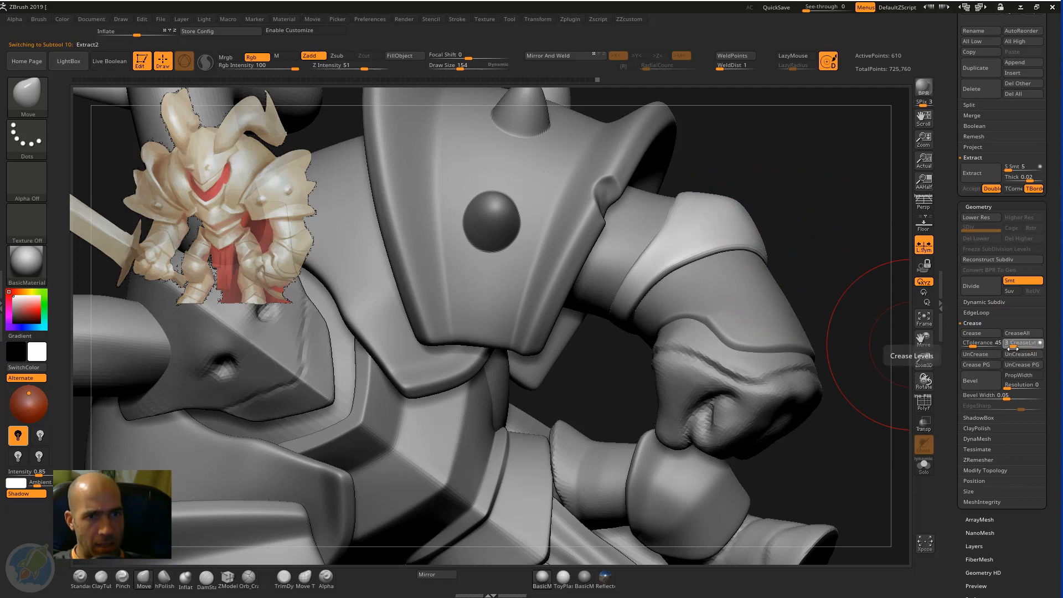
{"action": "left_click", "coordinate": [981, 334]}
{"action": "left_click", "coordinate": [983, 302]}
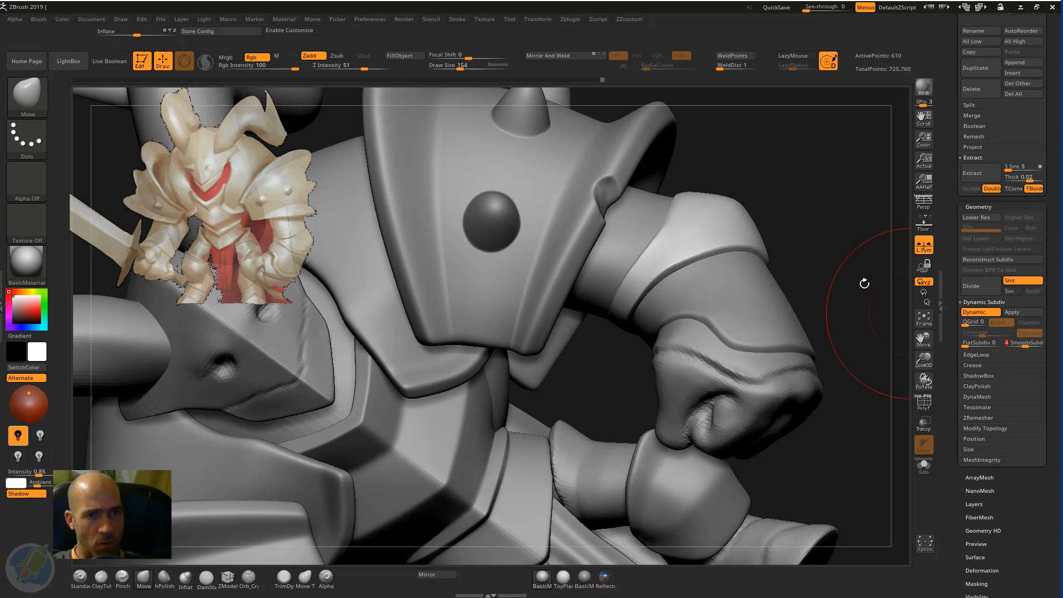
Step: Isolate the elbow guard and set the ZModeler edge action to Crease with EdgeLoop Complete as target
{"action": "left_click_drag", "start_coordinate": [811, 282], "coordinate": [790, 348], "text": "alt"}
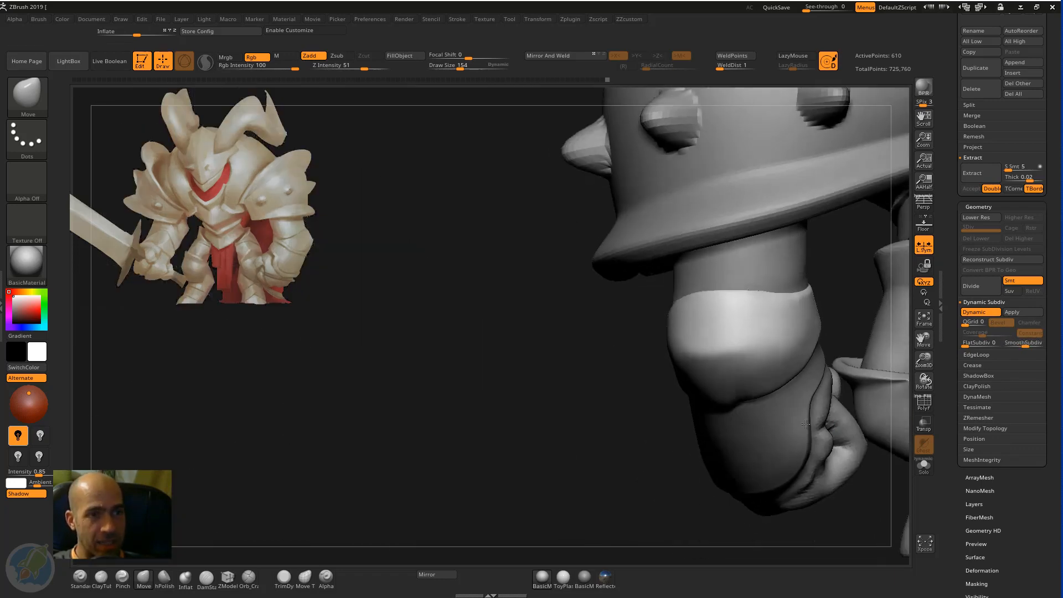
{"action": "left_click", "coordinate": [925, 467]}
{"action": "mouse_move", "coordinate": [780, 537]}
{"action": "left_mouse_down"}
{"action": "mouse_move", "coordinate": [732, 492]}
{"action": "mouse_move", "coordinate": [778, 522]}
{"action": "mouse_move", "coordinate": [782, 545]}
{"action": "mouse_move", "coordinate": [759, 520]}
{"action": "mouse_move", "coordinate": [789, 517]}
{"action": "left_mouse_up"}
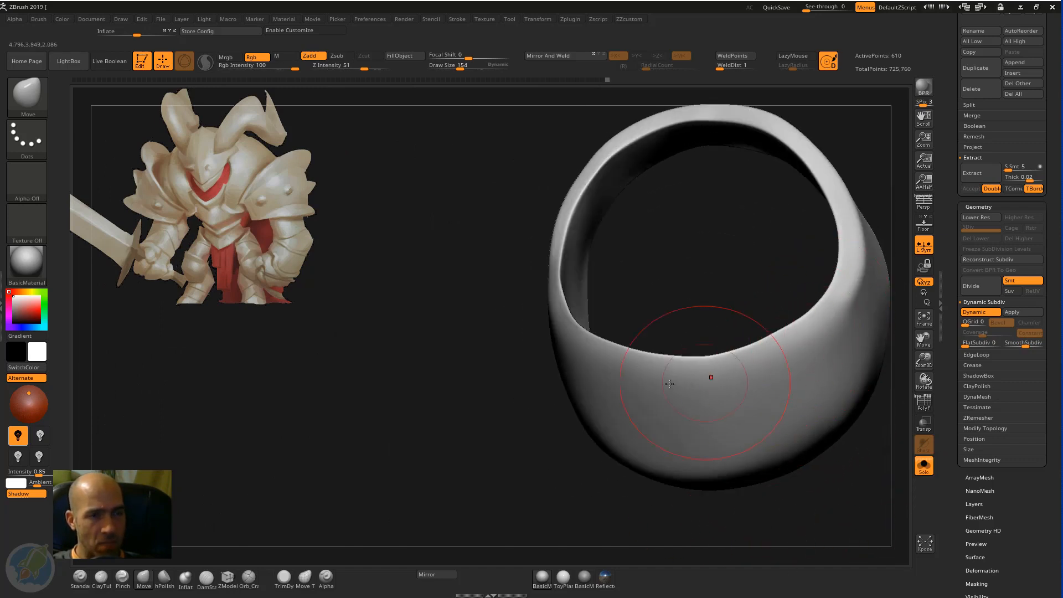
{"action": "left_click_drag", "start_coordinate": [507, 410], "coordinate": [387, 443]}
{"action": "left_click", "coordinate": [228, 577]}
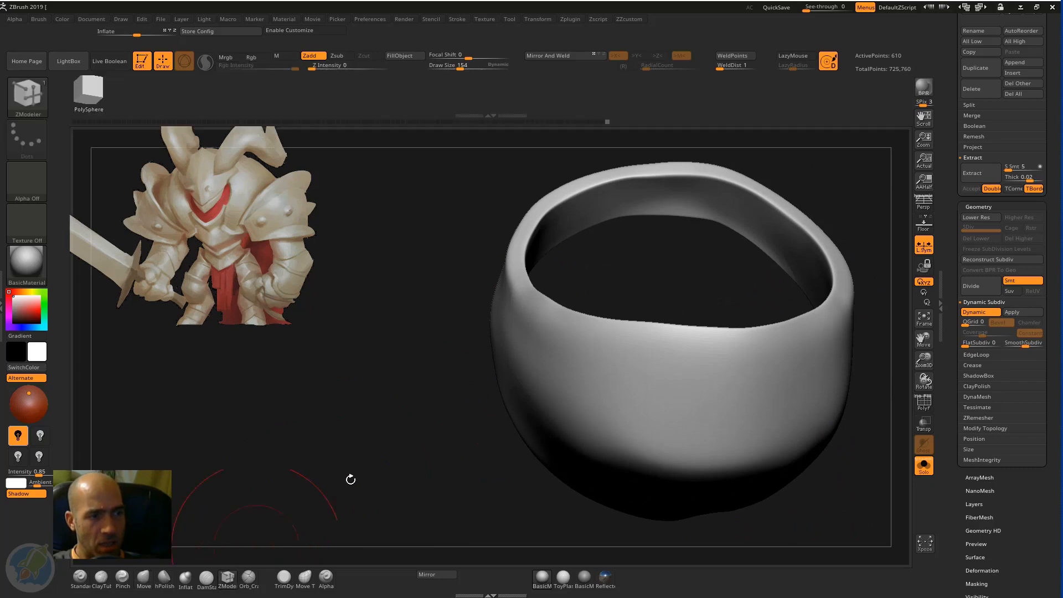
{"action": "key", "text": "space"}
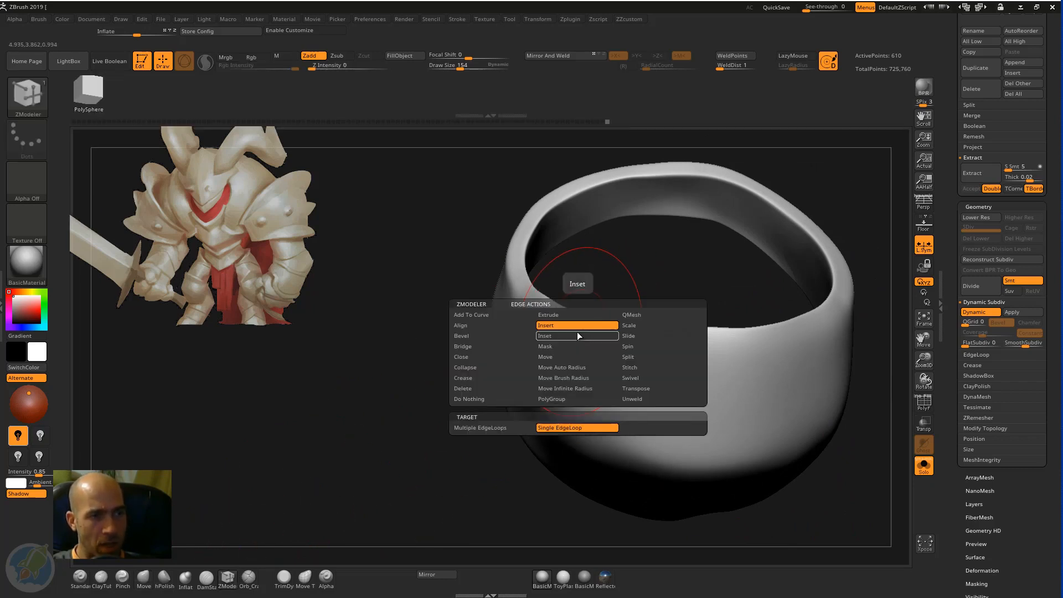
{"action": "left_click", "coordinate": [465, 378]}
{"action": "left_click", "coordinate": [484, 439]}
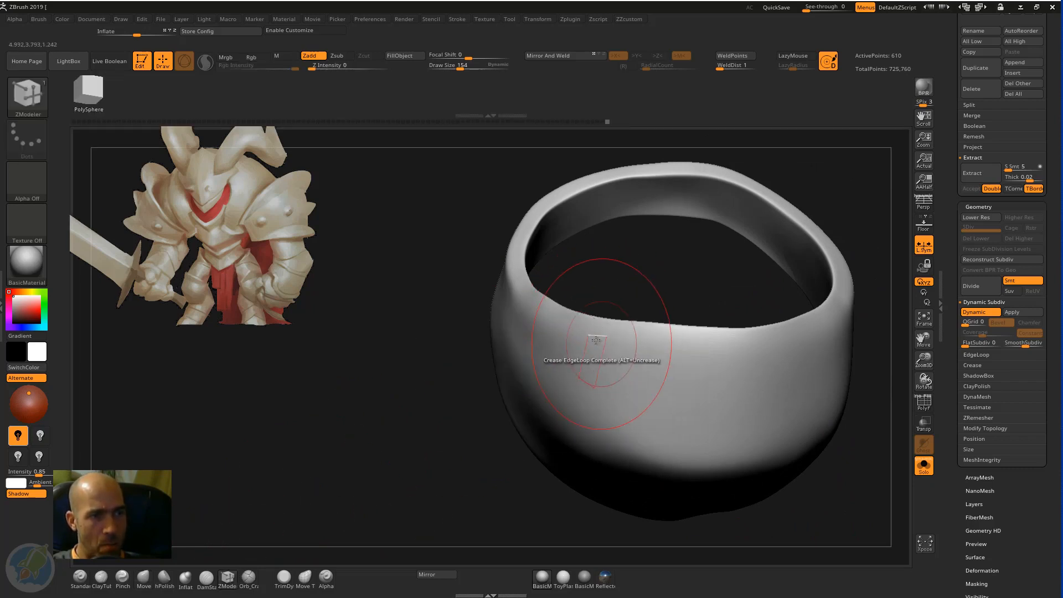
Step: Display the elbow guard's wireframe and adjust its upper edge with the Move brush, reducing the draw size to 114
{"action": "left_click_drag", "start_coordinate": [456, 446], "coordinate": [711, 462]}
{"action": "left_click", "coordinate": [927, 407]}
{"action": "mouse_move", "coordinate": [754, 301]}
{"action": "left_mouse_down"}
{"action": "mouse_move", "coordinate": [764, 269]}
{"action": "mouse_move", "coordinate": [735, 280]}
{"action": "mouse_move", "coordinate": [706, 255]}
{"action": "left_mouse_up"}
{"action": "key", "text": "b"}
{"action": "key", "text": "m"}
{"action": "key", "text": "v"}
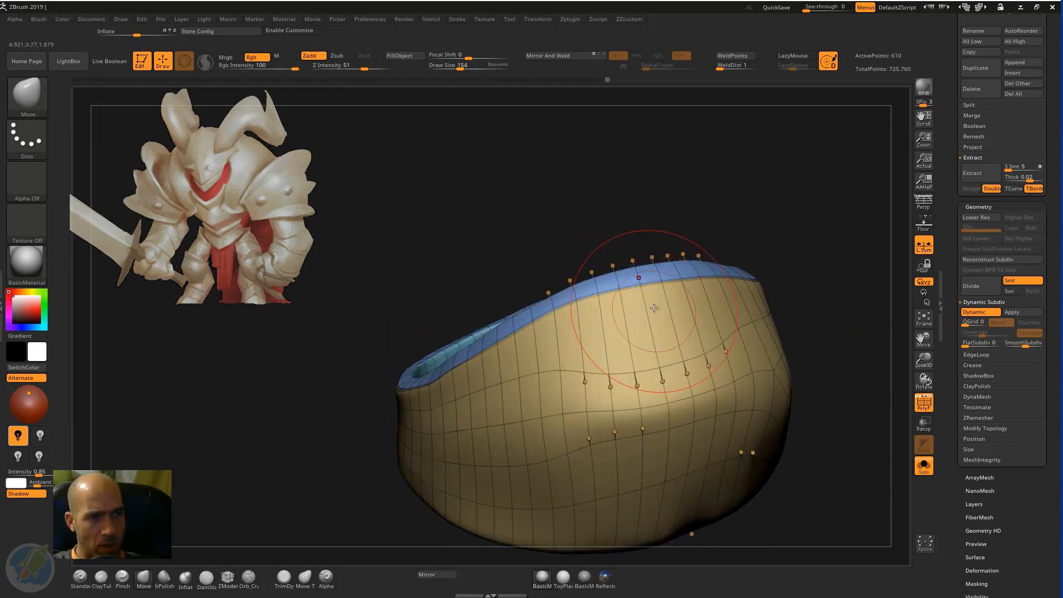
{"action": "key", "text": "bracketleft"}
{"action": "key", "text": "bracketleft"}
{"action": "key", "text": "bracketleft"}
{"action": "key", "text": "bracketleft"}
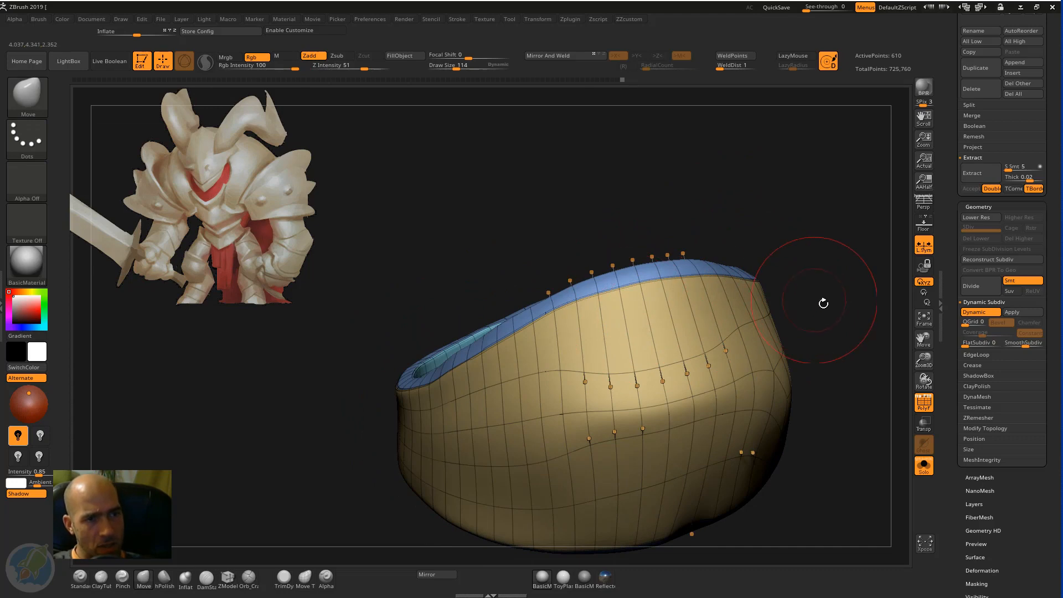
Step: Bring the rest of the figure back into view, hide the wireframe, and examine how the elbow guard sits on the arm
{"action": "mouse_move", "coordinate": [819, 301]}
{"action": "left_mouse_down"}
{"action": "mouse_move", "coordinate": [809, 351]}
{"action": "mouse_move", "coordinate": [832, 330]}
{"action": "mouse_move", "coordinate": [764, 325]}
{"action": "mouse_move", "coordinate": [757, 426]}
{"action": "left_mouse_up"}
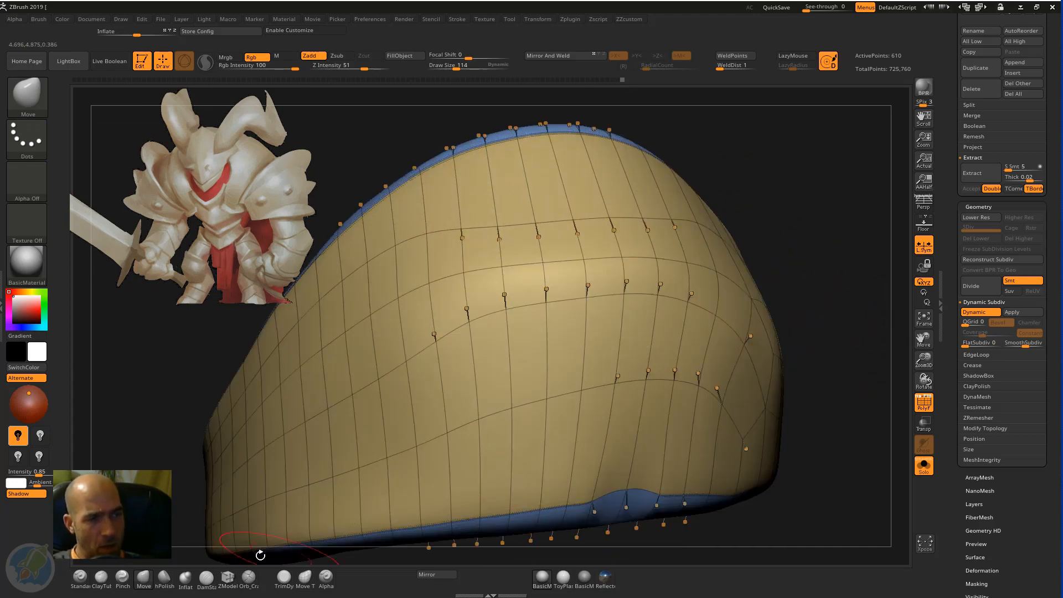
{"action": "left_click", "coordinate": [227, 578]}
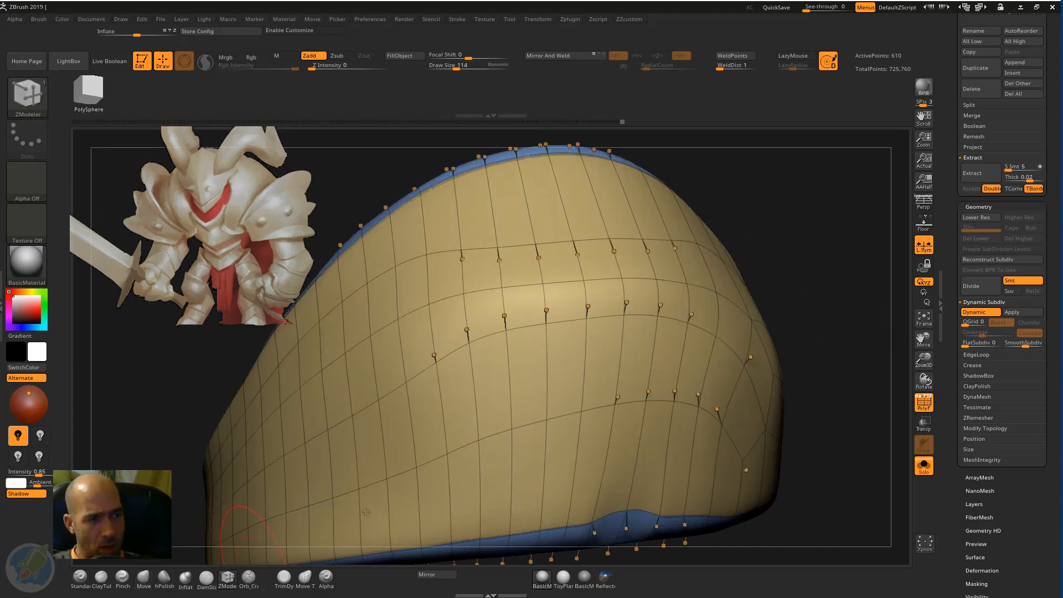
{"action": "left_click", "coordinate": [640, 527]}
{"action": "left_click_drag", "start_coordinate": [824, 401], "coordinate": [723, 399], "text": "alt"}
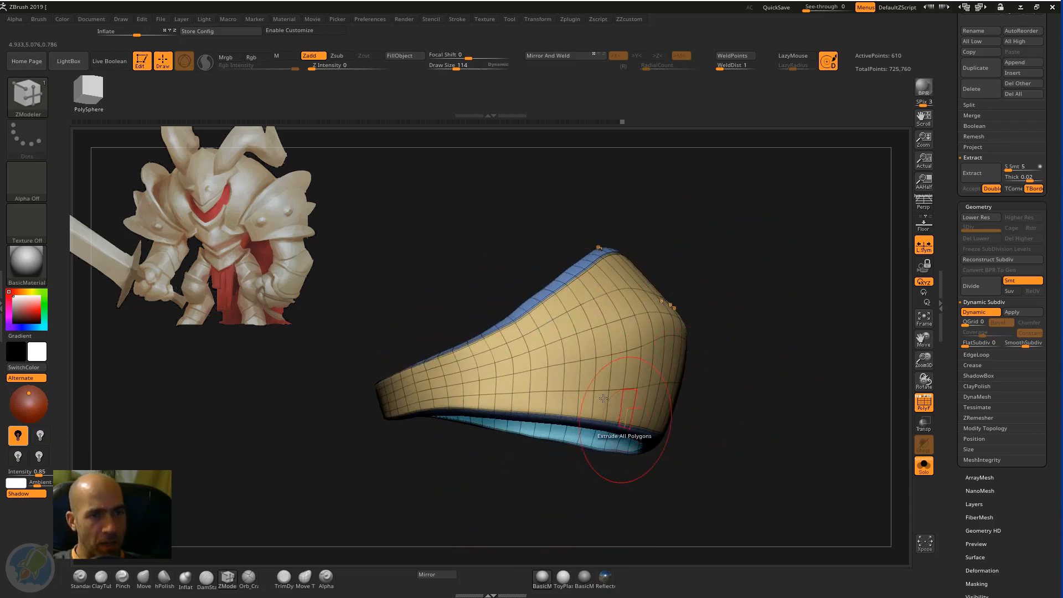
{"action": "left_click_drag", "start_coordinate": [746, 401], "coordinate": [864, 422]}
{"action": "left_click", "coordinate": [923, 467]}
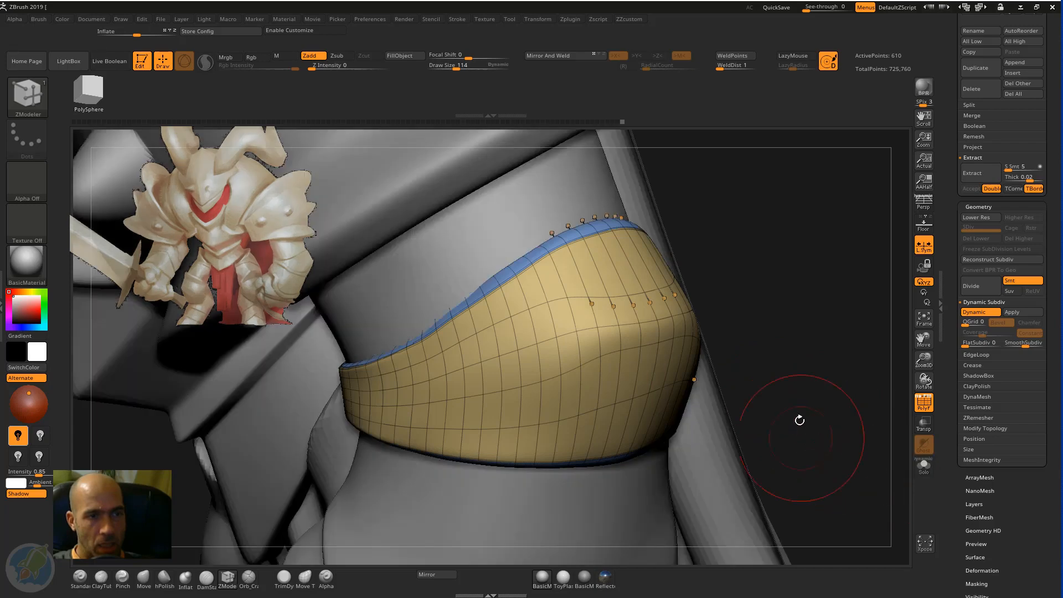
{"action": "left_click_drag", "start_coordinate": [797, 420], "coordinate": [874, 377]}
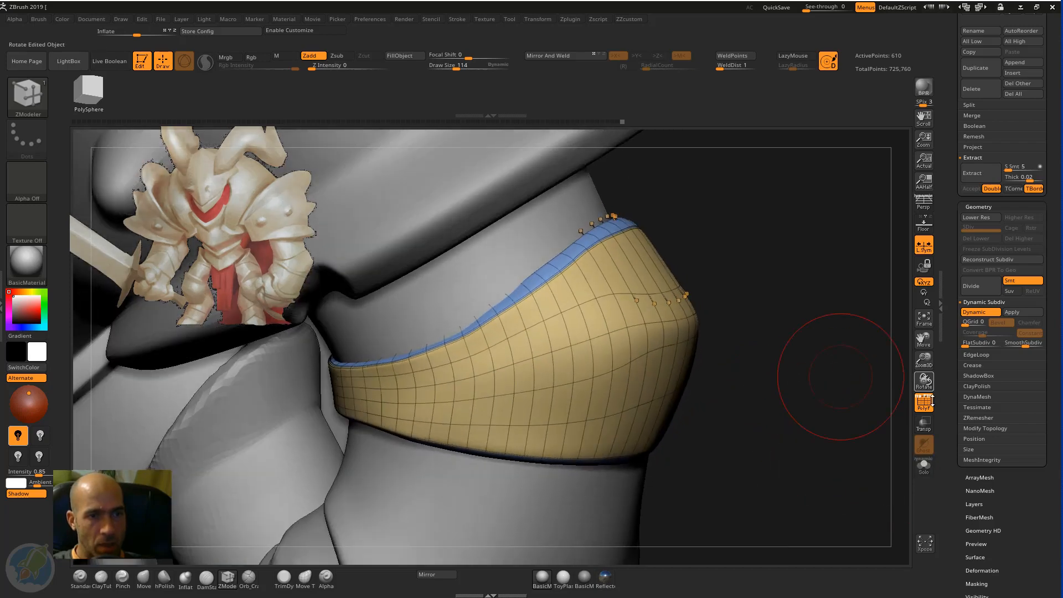
{"action": "key", "text": "shift+f"}
{"action": "left_click_drag", "start_coordinate": [835, 408], "coordinate": [819, 388]}
{"action": "left_click_drag", "start_coordinate": [819, 432], "coordinate": [786, 366]}
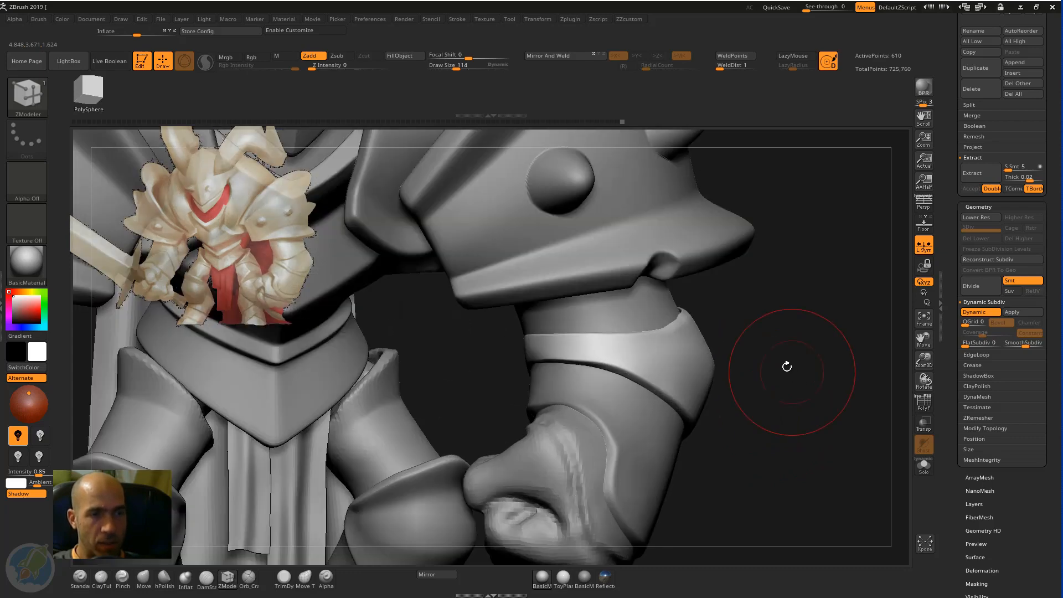
{"action": "left_click_drag", "start_coordinate": [734, 316], "coordinate": [741, 328]}
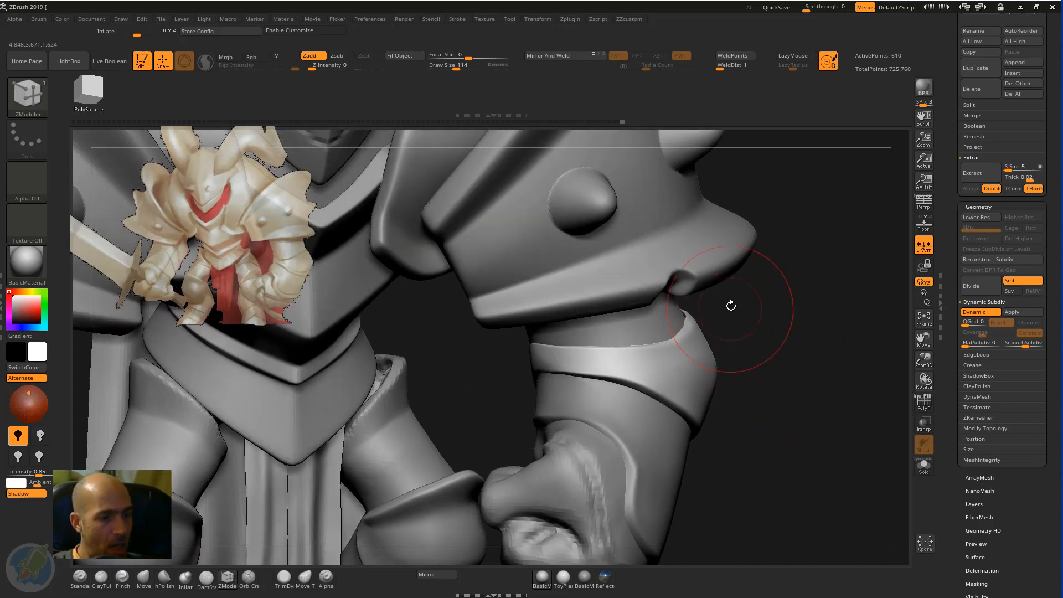
Step: Refit the elbow guard's upper rim around the arm from front and back with the Move brush at draw size 154
{"action": "key", "text": "b"}
{"action": "key", "text": "m"}
{"action": "key", "text": "v"}
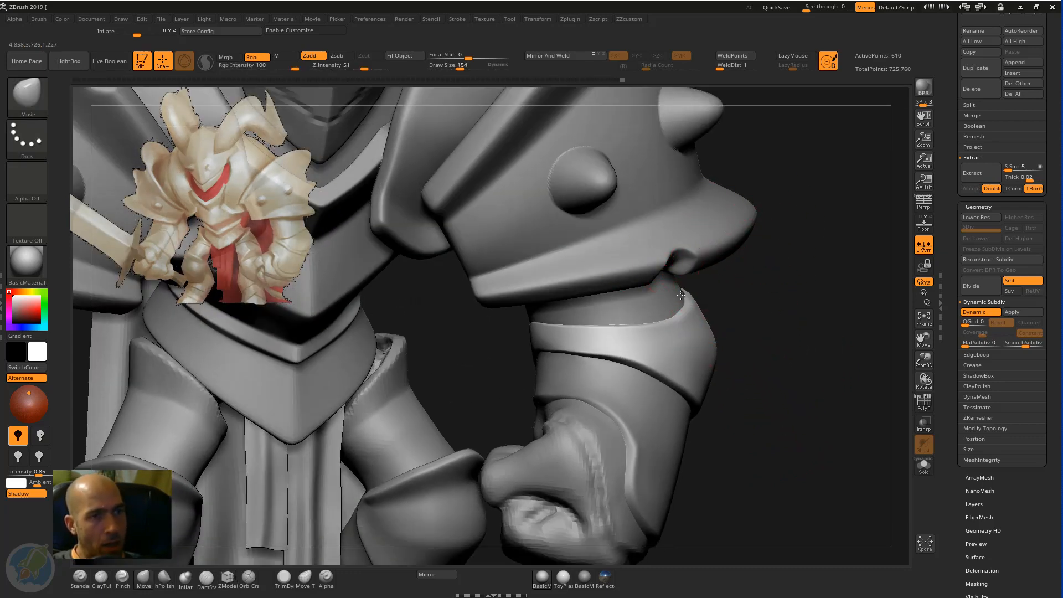
{"action": "left_click_drag", "start_coordinate": [744, 283], "coordinate": [715, 278]}
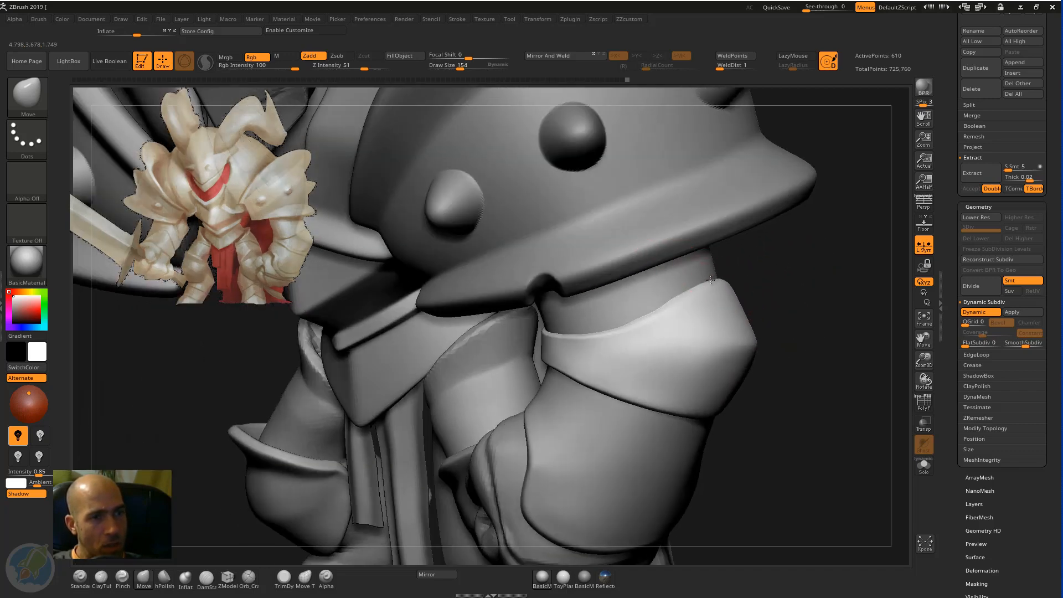
{"action": "left_click_drag", "start_coordinate": [789, 264], "coordinate": [681, 286]}
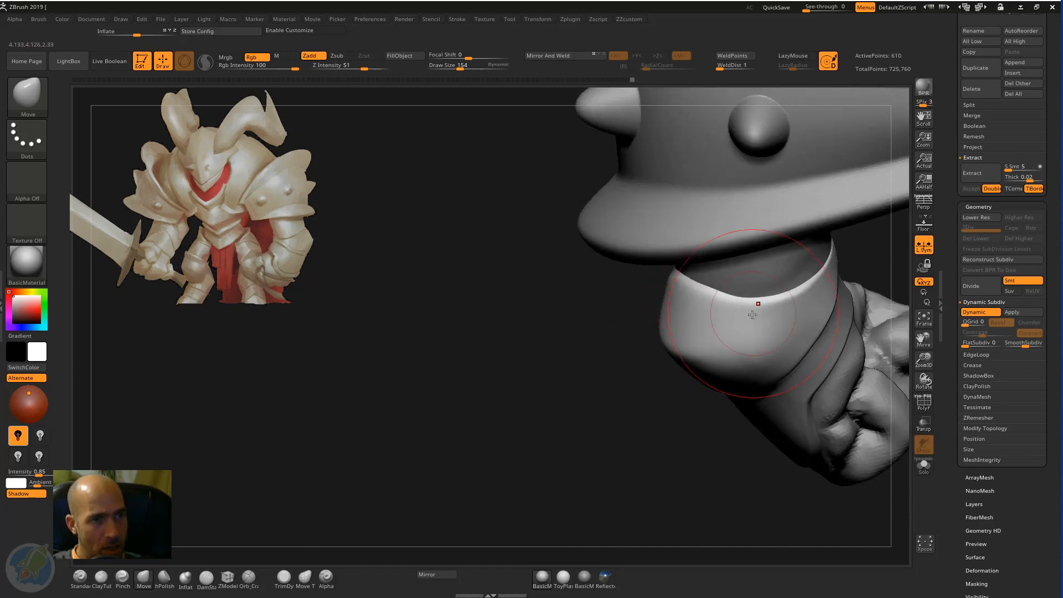
{"action": "left_click_drag", "start_coordinate": [652, 352], "coordinate": [830, 339]}
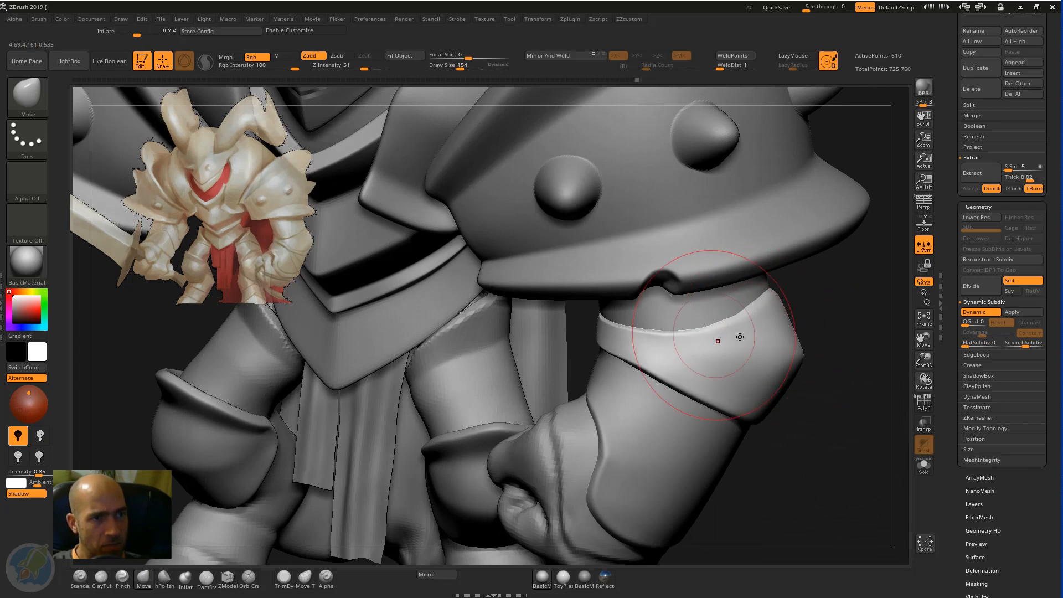
Step: Adjust the elbow guard's lower edge around the forearm with the Move brush, working from the front and from below
{"action": "key", "text": "f"}
{"action": "left_click_drag", "start_coordinate": [783, 361], "coordinate": [744, 459], "text": "shift"}
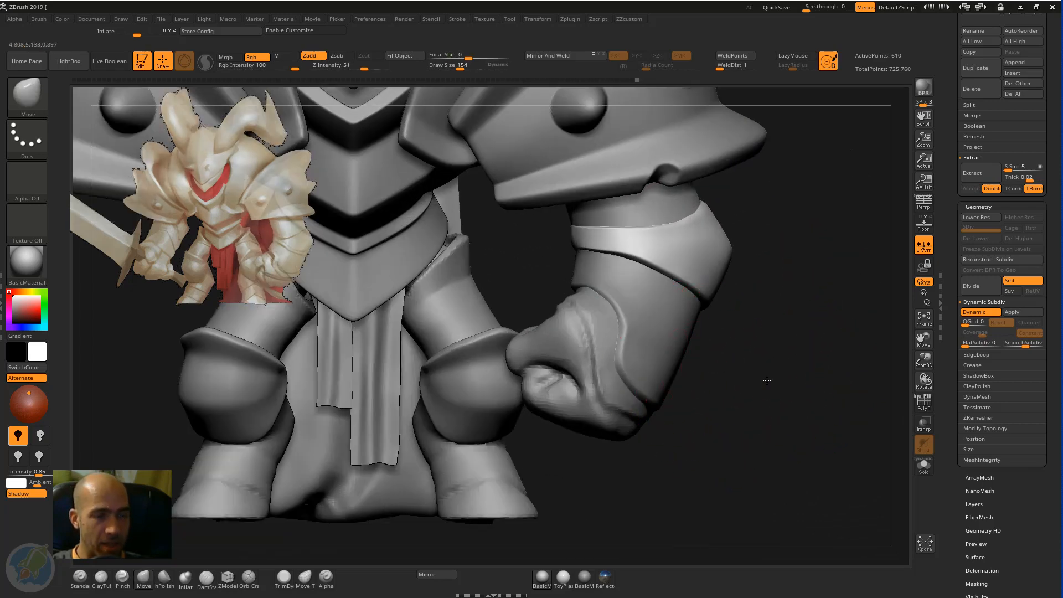
{"action": "left_click_drag", "start_coordinate": [767, 380], "coordinate": [723, 404], "text": "alt"}
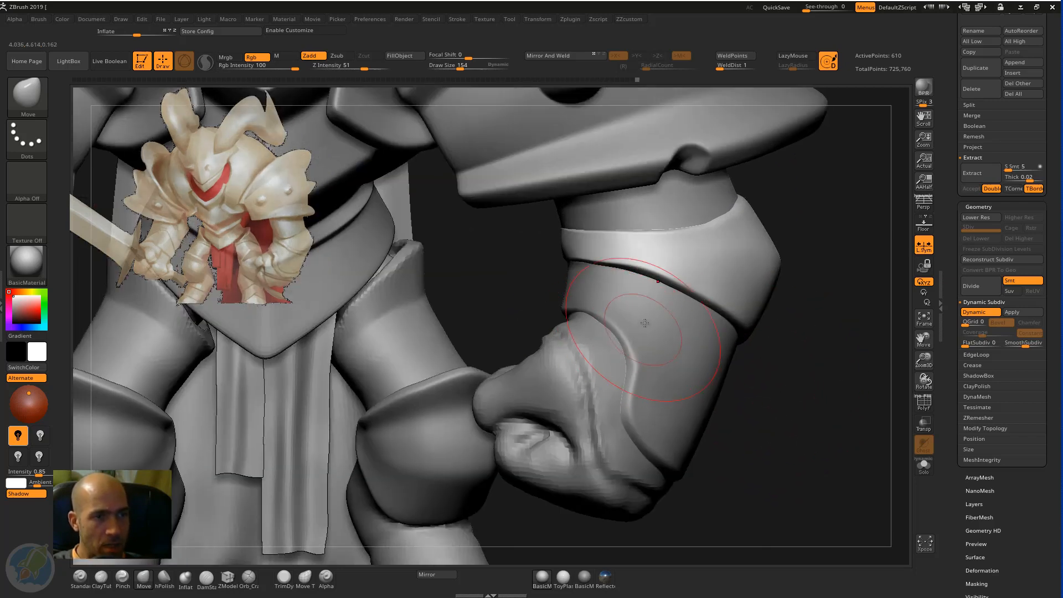
{"action": "left_click_drag", "start_coordinate": [779, 306], "coordinate": [767, 243]}
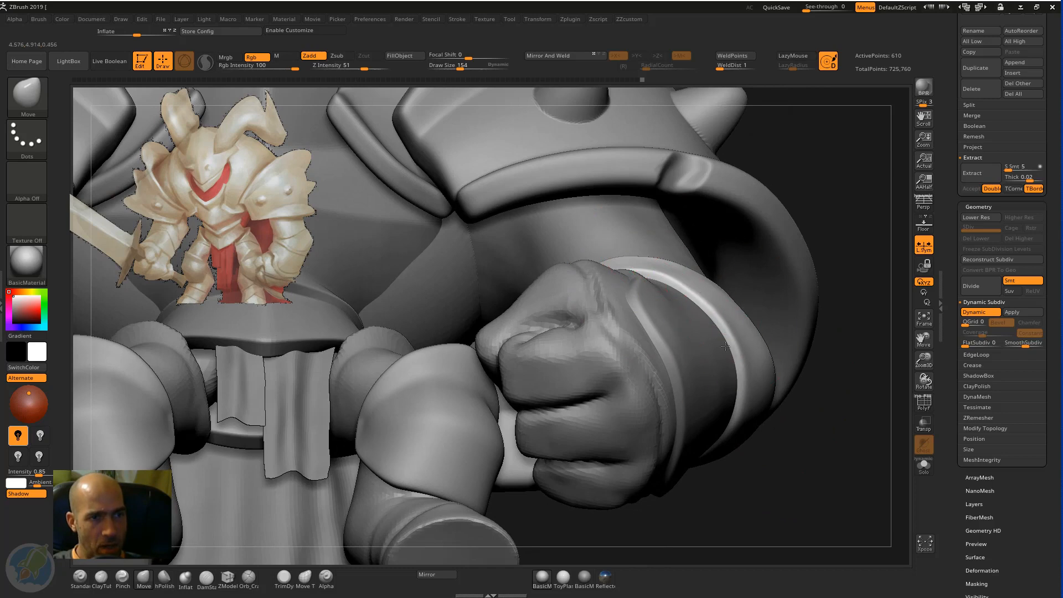
{"action": "left_click_drag", "start_coordinate": [795, 399], "coordinate": [700, 461]}
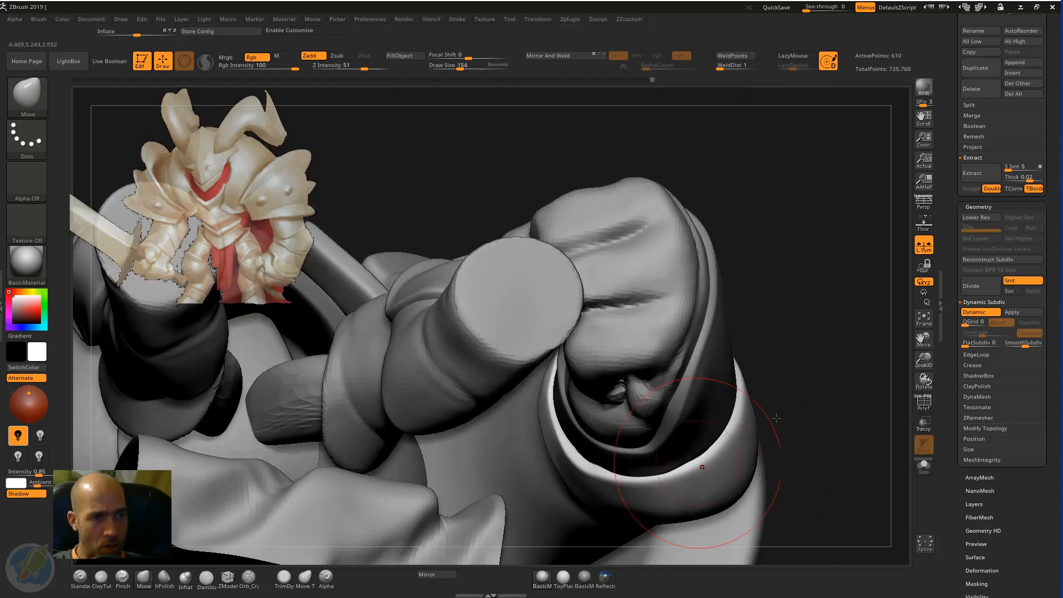
{"action": "left_click_drag", "start_coordinate": [754, 439], "coordinate": [741, 374]}
{"action": "mouse_move", "coordinate": [788, 416]}
{"action": "left_mouse_down"}
{"action": "mouse_move", "coordinate": [914, 425]}
{"action": "mouse_move", "coordinate": [811, 437]}
{"action": "mouse_move", "coordinate": [788, 406]}
{"action": "left_mouse_up"}
Step: Isolate the elbow guard and examine its smoothed surface and polygon flow from several sides, with and without the wireframe
{"action": "key", "text": "shift+f"}
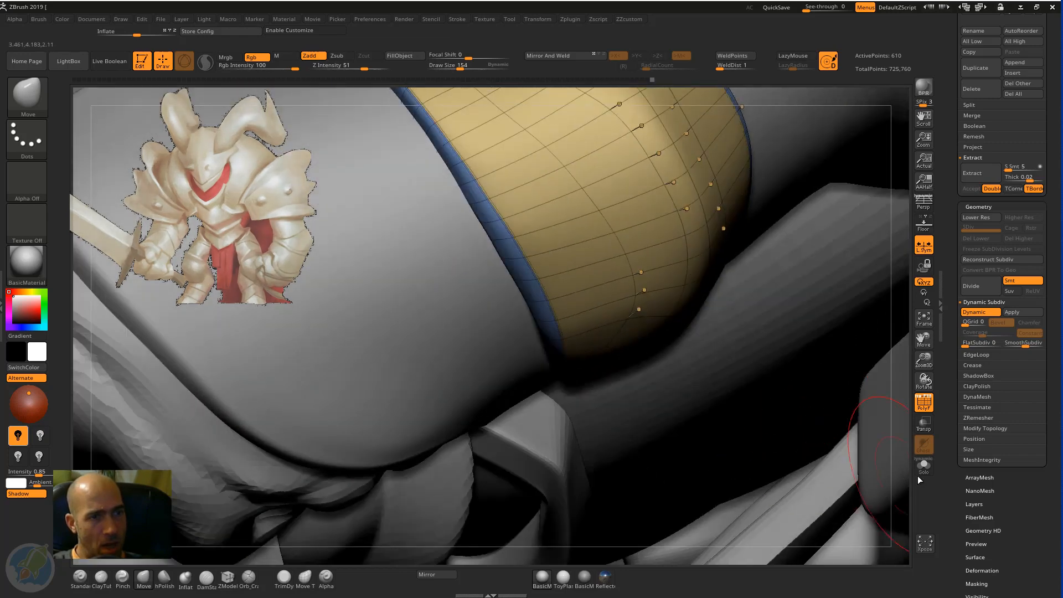
{"action": "left_click", "coordinate": [923, 466]}
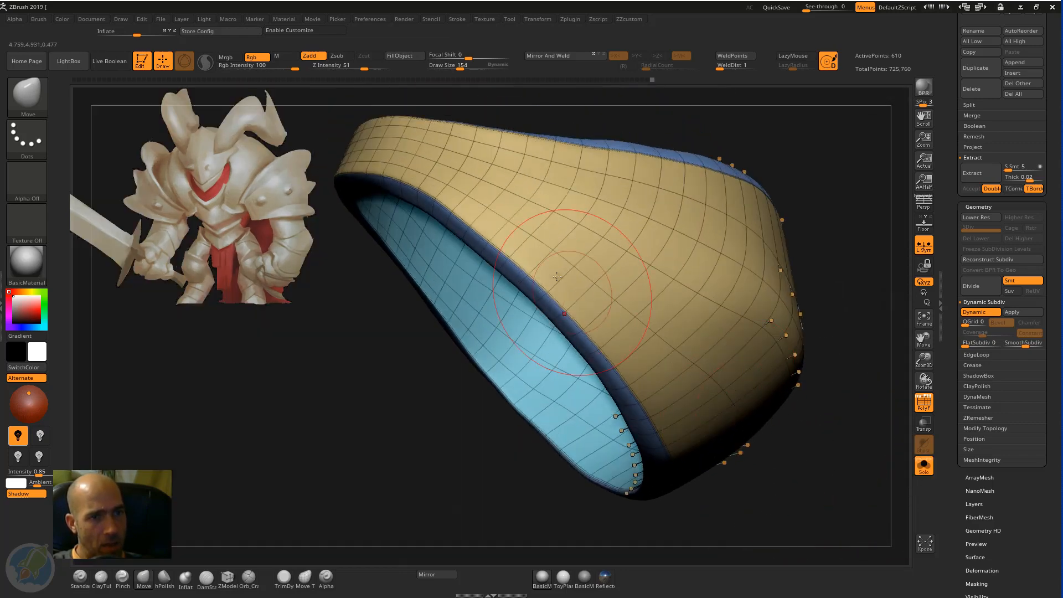
{"action": "key", "text": "shift+f"}
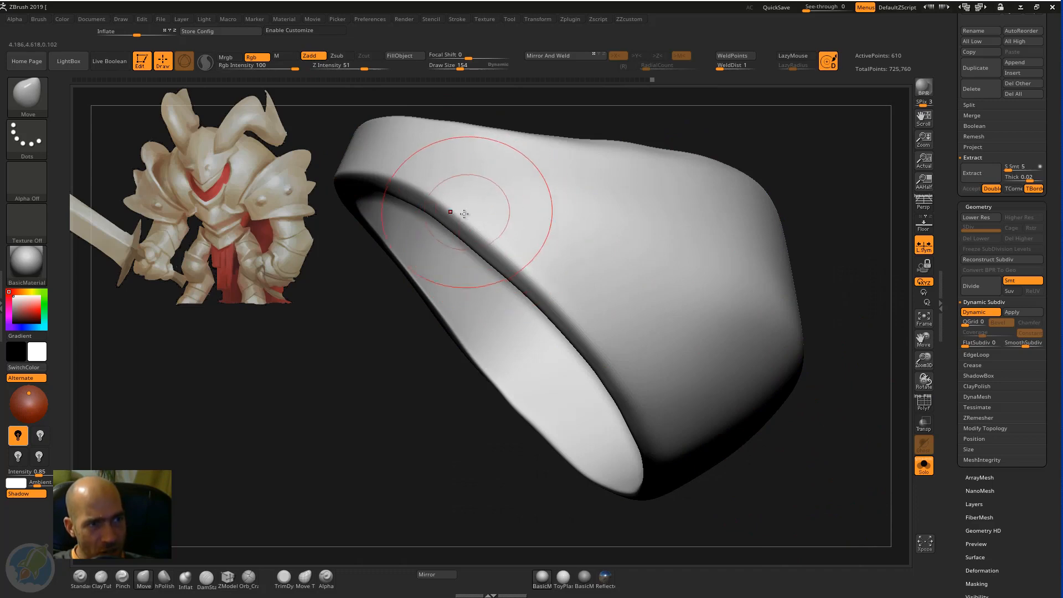
{"action": "left_click_drag", "start_coordinate": [480, 423], "coordinate": [461, 398]}
{"action": "left_click_drag", "start_coordinate": [773, 446], "coordinate": [928, 413]}
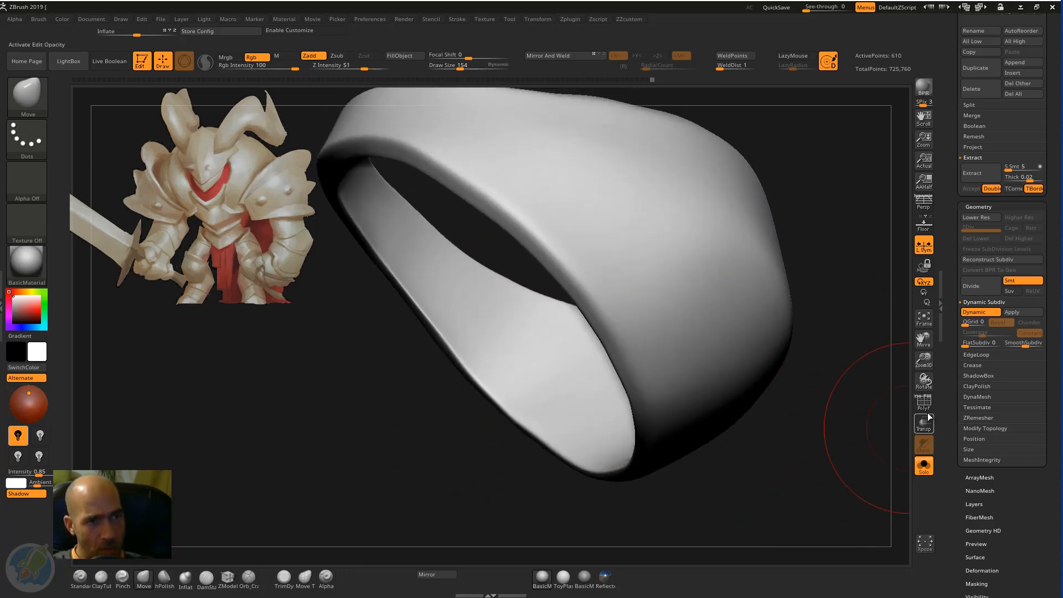
{"action": "left_click", "coordinate": [923, 403]}
{"action": "left_click_drag", "start_coordinate": [818, 446], "coordinate": [830, 486]}
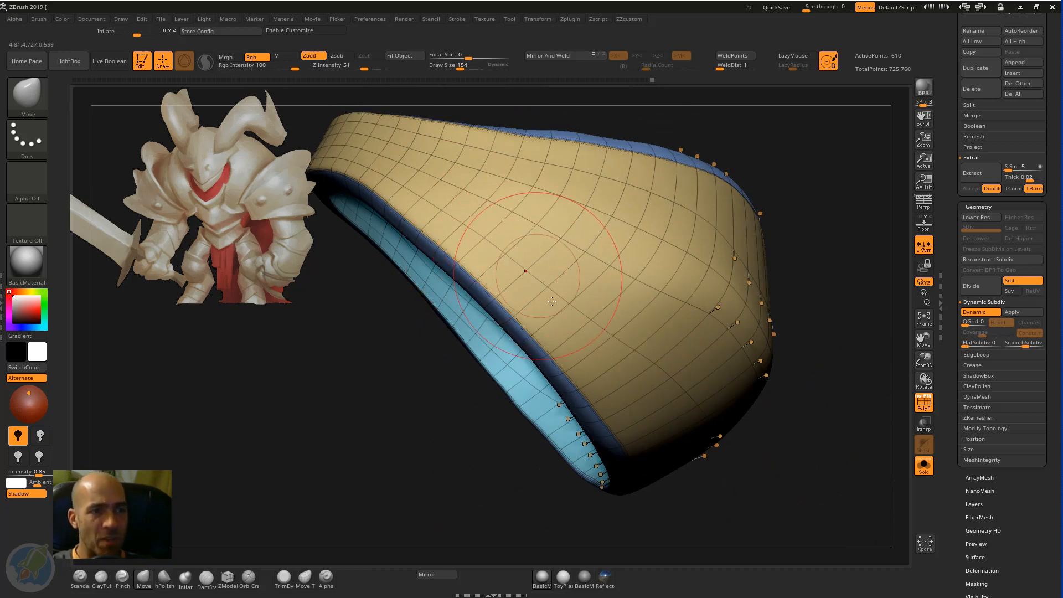
{"action": "left_click_drag", "start_coordinate": [723, 498], "coordinate": [560, 394]}
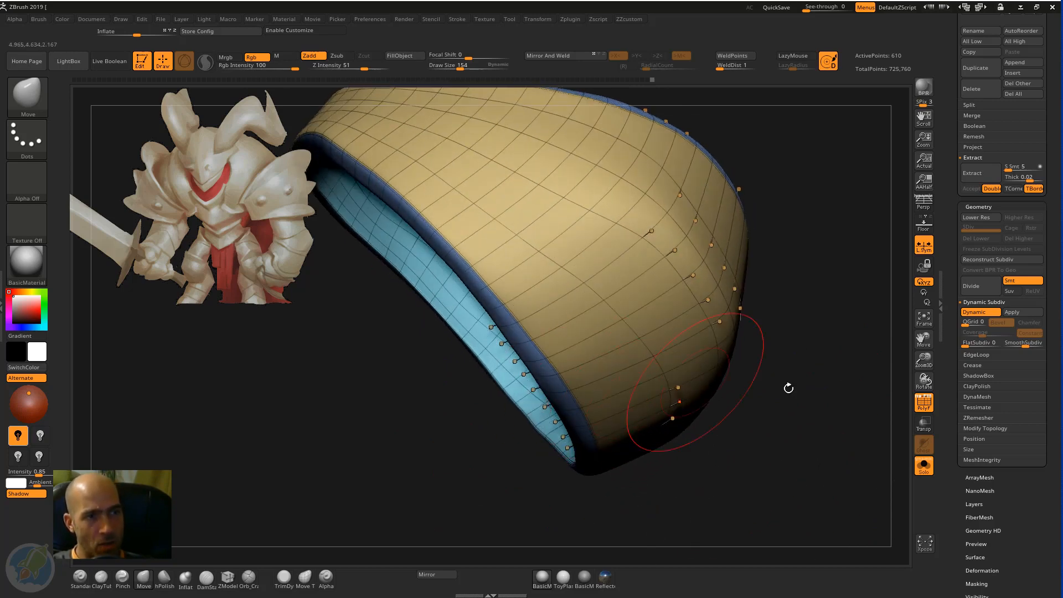
{"action": "left_click_drag", "start_coordinate": [788, 388], "coordinate": [547, 315]}
{"action": "left_click_drag", "start_coordinate": [731, 416], "coordinate": [380, 422]}
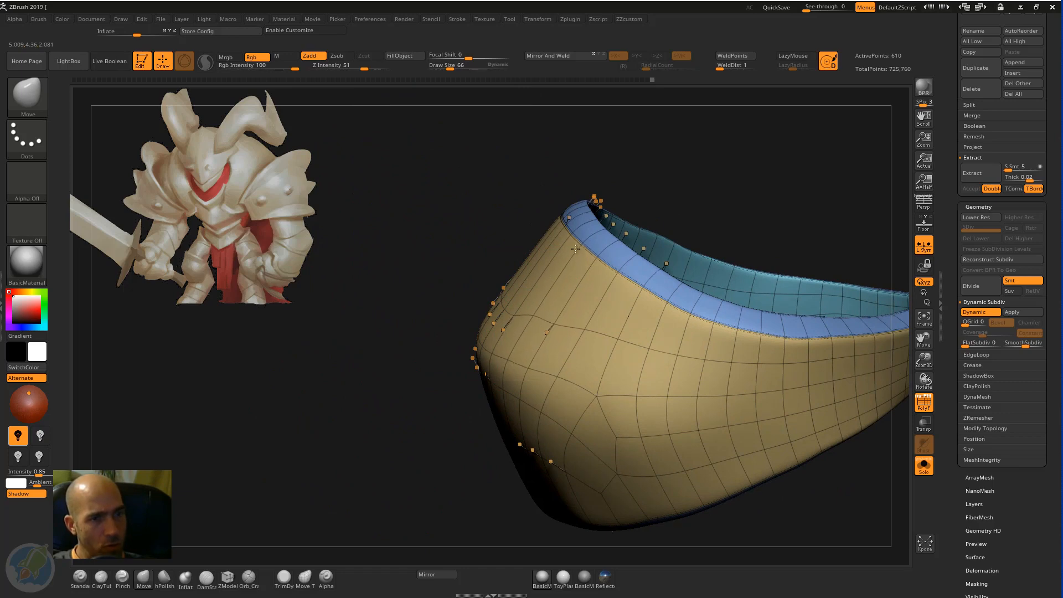
Step: Turn off the elbow guard's dynamic subdivision and reposition its low-poly points with the Move brush at draw size 66
{"action": "key", "text": "shift+d"}
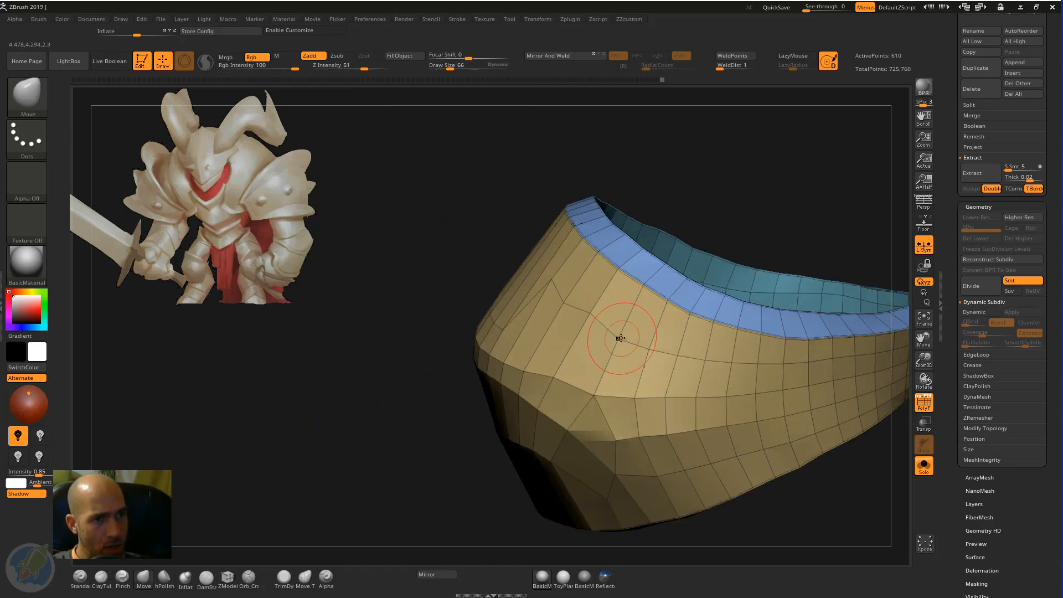
{"action": "right_click_drag", "start_coordinate": [648, 349], "coordinate": [624, 276]}
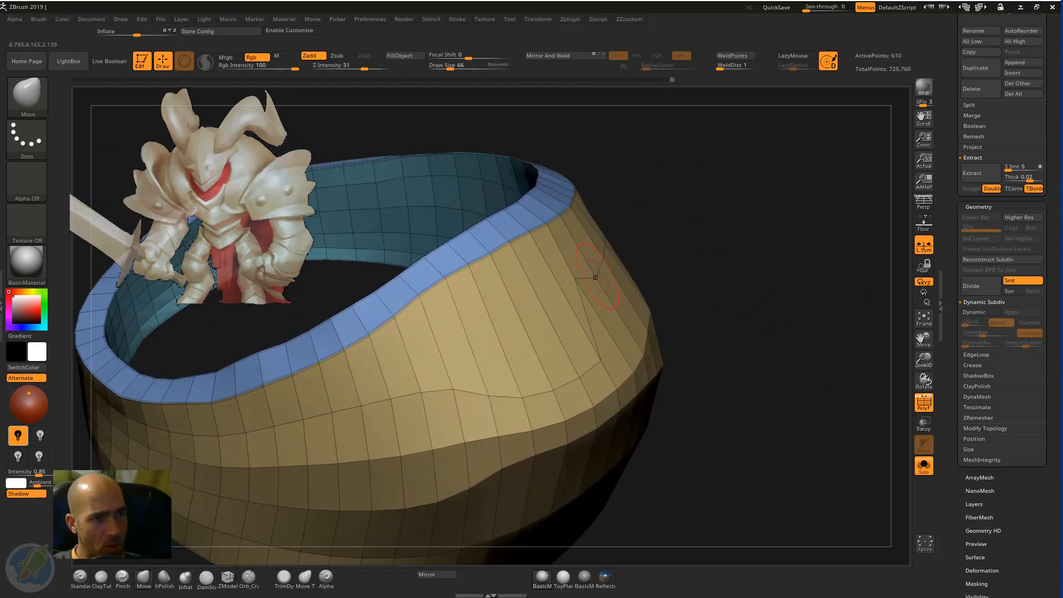
{"action": "right_click_drag", "start_coordinate": [715, 249], "coordinate": [728, 266]}
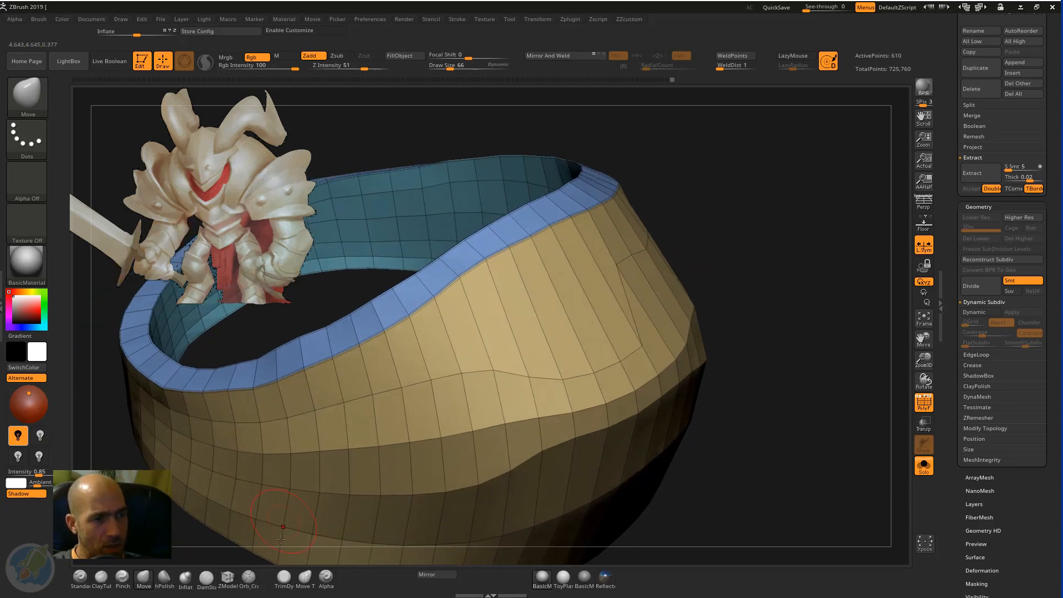
Step: With ZModeler's point action set to Slide, slide the outer points of the elbow guard's upper edge loop up toward the rim
{"action": "left_click", "coordinate": [227, 579]}
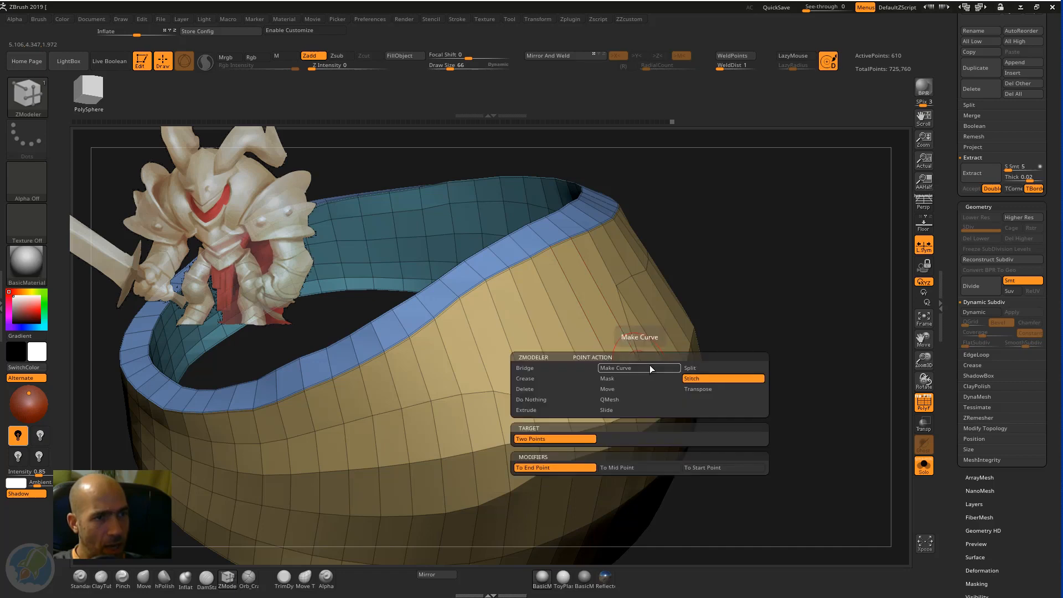
{"action": "key", "text": "space"}
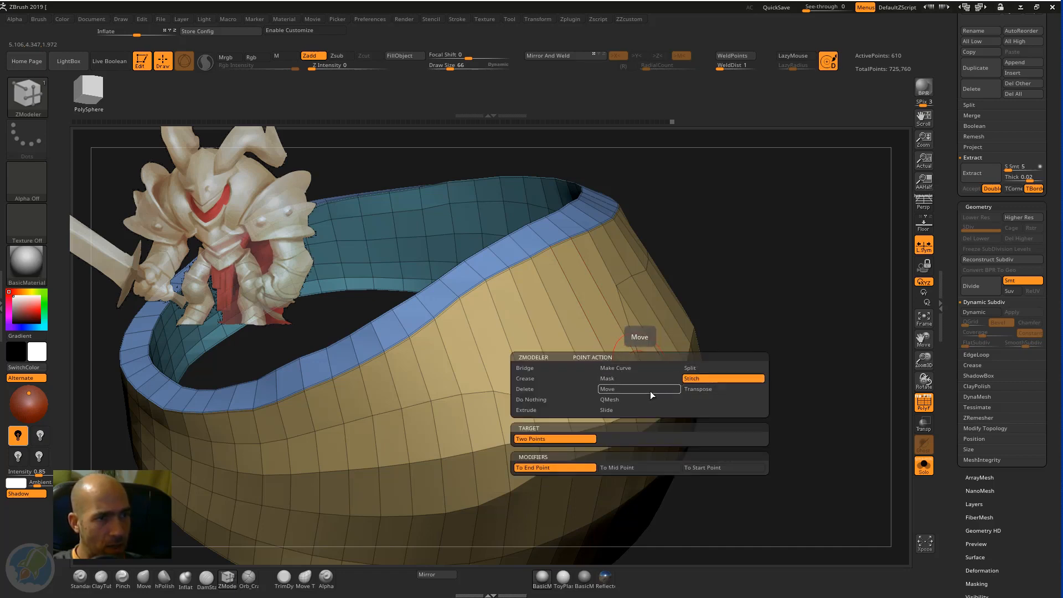
{"action": "left_click", "coordinate": [624, 409]}
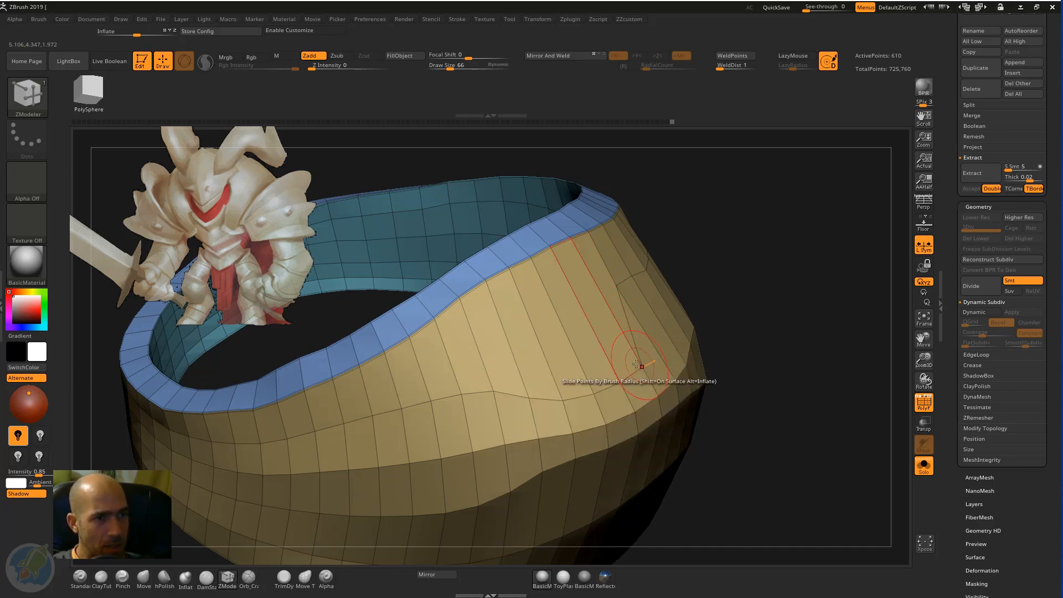
{"action": "left_click_drag", "start_coordinate": [596, 297], "coordinate": [591, 288]}
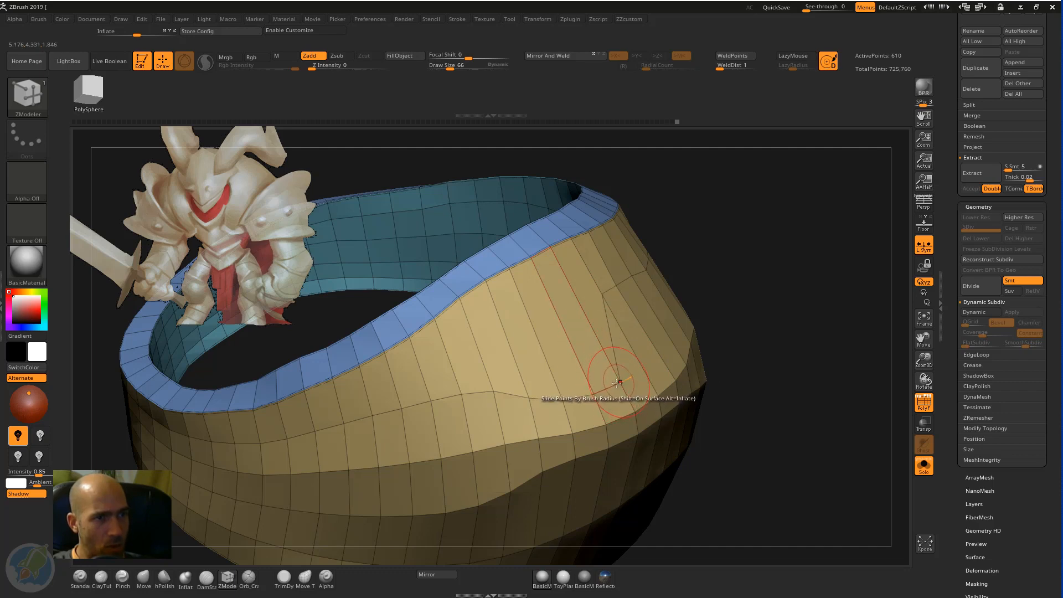
{"action": "left_click_drag", "start_coordinate": [619, 382], "coordinate": [586, 313]}
{"action": "left_click_drag", "start_coordinate": [593, 392], "coordinate": [559, 327]}
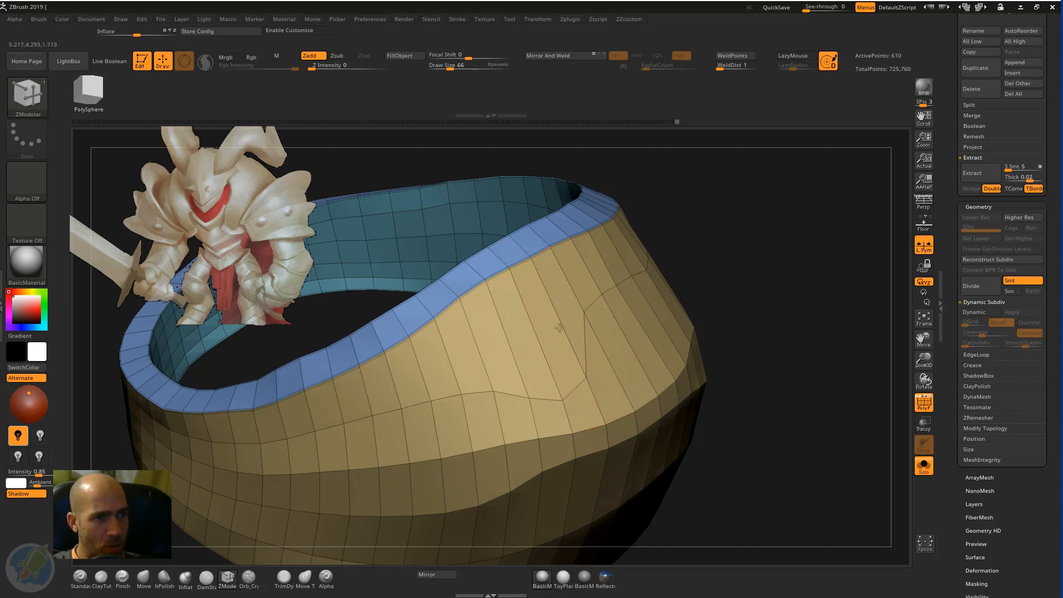
{"action": "left_click_drag", "start_coordinate": [562, 398], "coordinate": [537, 318]}
{"action": "left_click_drag", "start_coordinate": [529, 396], "coordinate": [507, 322]}
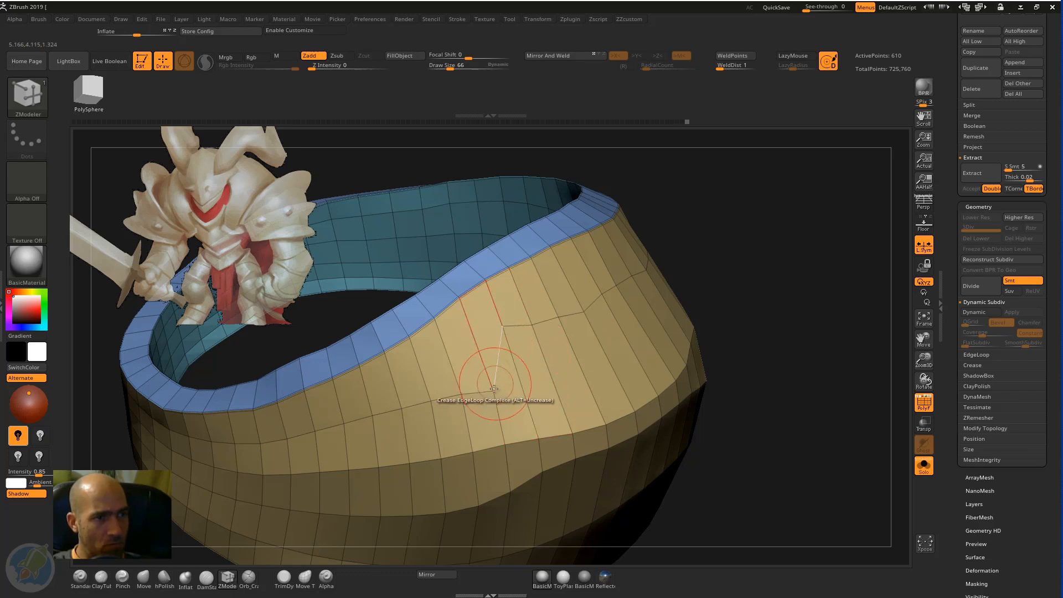
Step: Slide the remaining upper-loop points along the front of the elbow guard so the loop runs evenly parallel to the rim
{"action": "left_click_drag", "start_coordinate": [493, 389], "coordinate": [482, 351]}
{"action": "left_click_drag", "start_coordinate": [460, 393], "coordinate": [447, 351]}
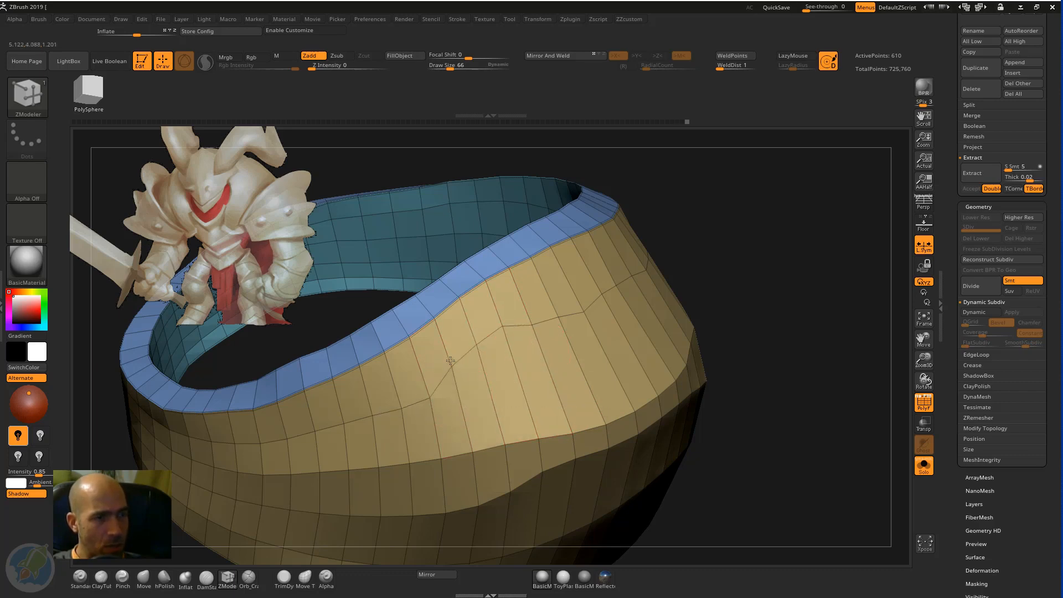
{"action": "left_click_drag", "start_coordinate": [429, 399], "coordinate": [392, 378]}
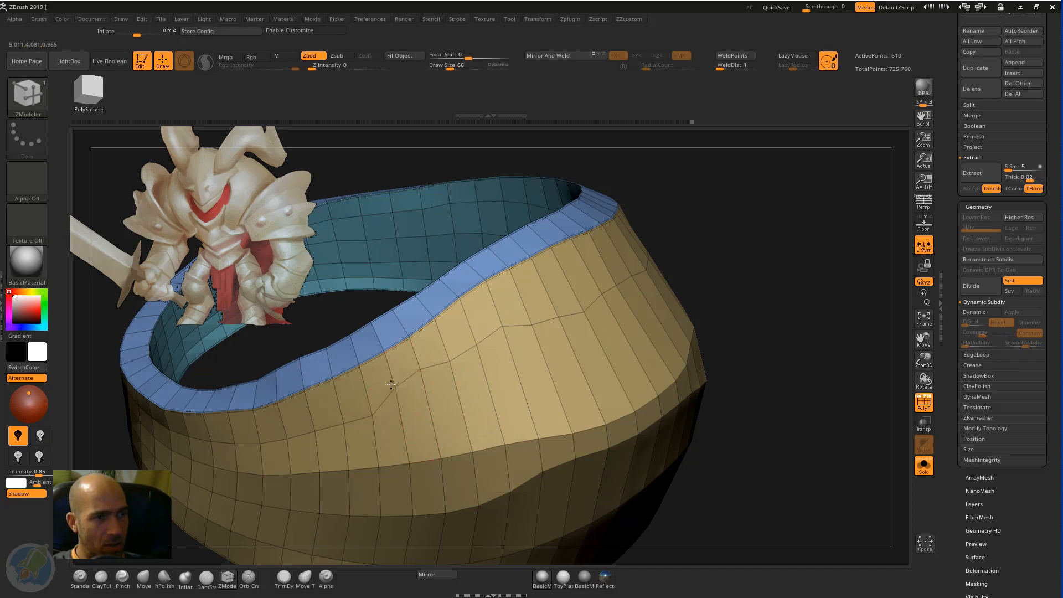
{"action": "left_click_drag", "start_coordinate": [373, 416], "coordinate": [339, 414]}
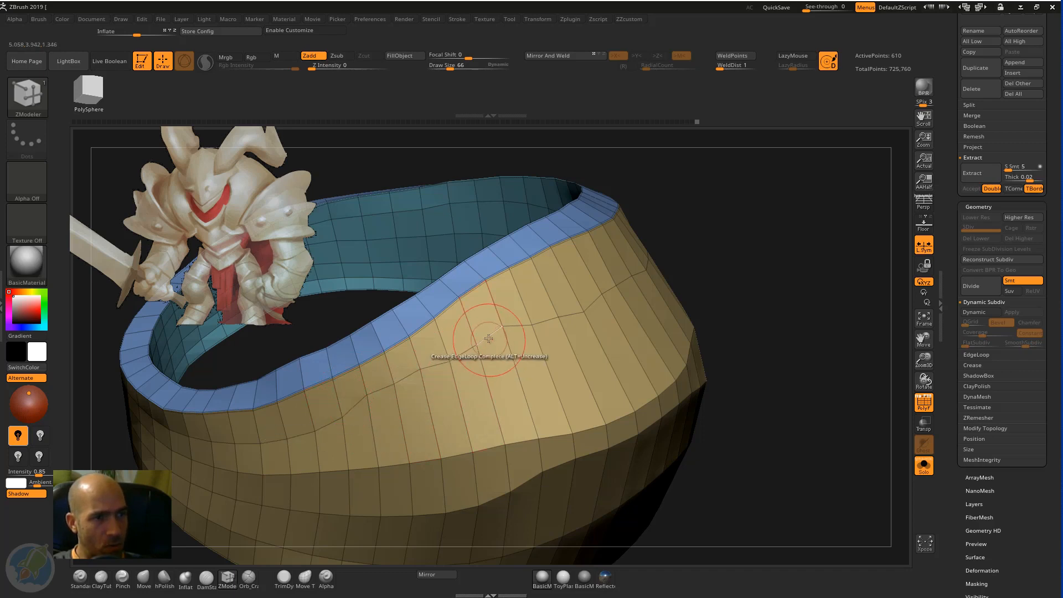
{"action": "left_click_drag", "start_coordinate": [499, 328], "coordinate": [568, 287]}
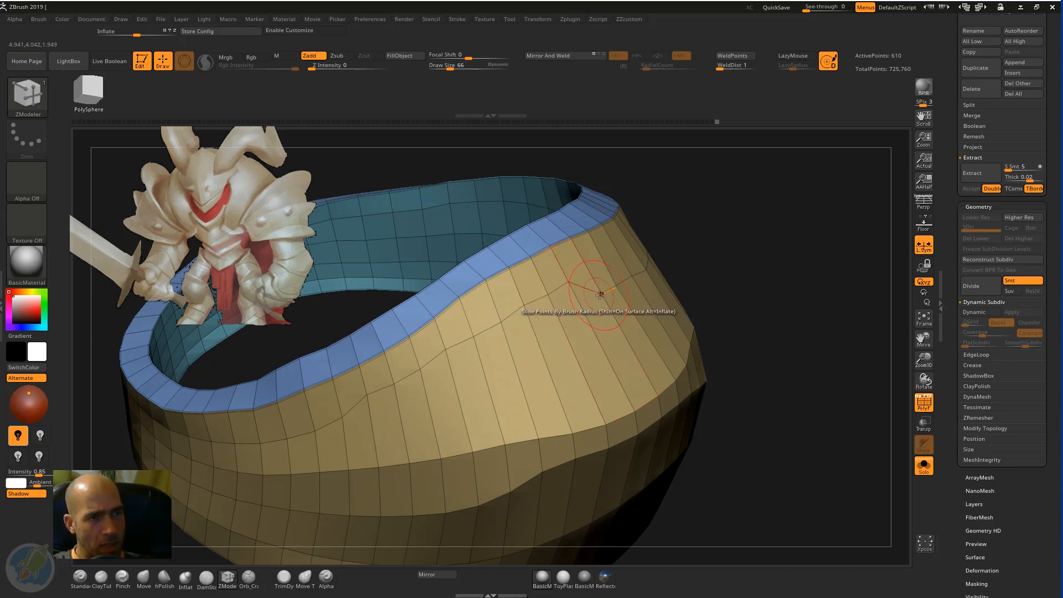
{"action": "mouse_move", "coordinate": [732, 235]}
{"action": "left_mouse_down"}
{"action": "mouse_move", "coordinate": [629, 273]}
{"action": "mouse_move", "coordinate": [652, 247]}
{"action": "mouse_move", "coordinate": [723, 227]}
{"action": "left_mouse_up"}
{"action": "left_click", "coordinate": [628, 274]}
Step: Set the ZModeler edge action to Slide with EdgeLoop Complete as the target
{"action": "left_click_drag", "start_coordinate": [855, 198], "coordinate": [646, 351]}
{"action": "left_click_drag", "start_coordinate": [758, 324], "coordinate": [593, 367]}
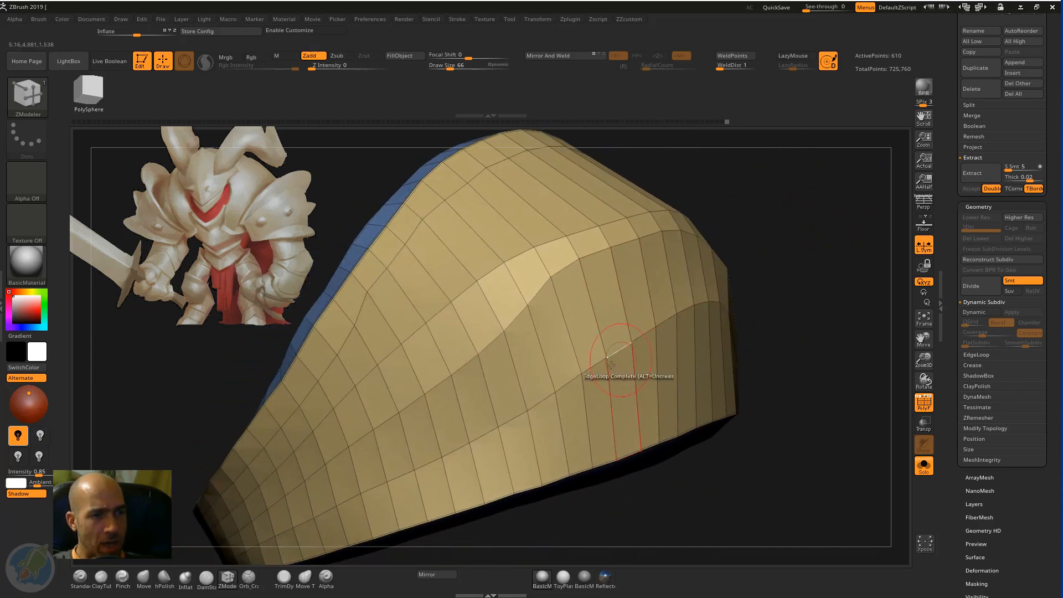
{"action": "key", "text": "space"}
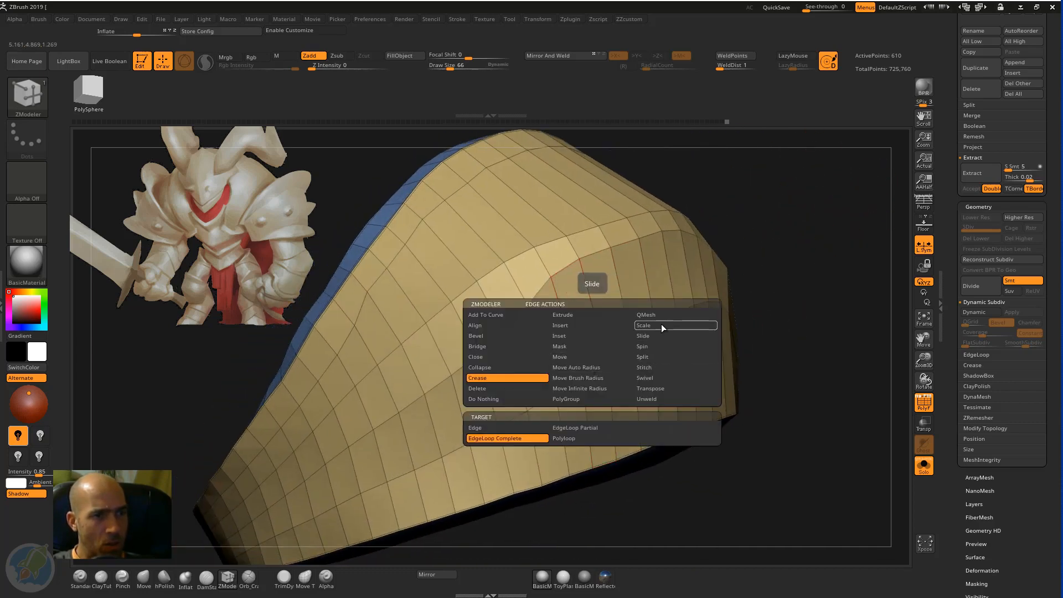
{"action": "left_click", "coordinate": [653, 336]}
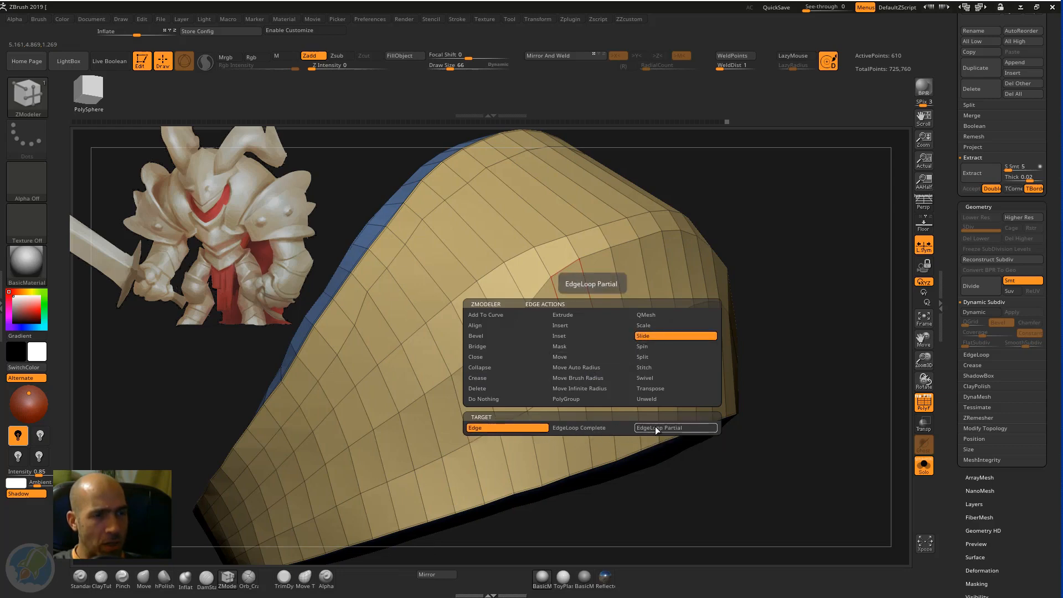
{"action": "left_click", "coordinate": [599, 428]}
{"action": "left_click_drag", "start_coordinate": [791, 321], "coordinate": [767, 395]}
{"action": "left_click_drag", "start_coordinate": [397, 171], "coordinate": [612, 408], "text": "ctrl"}
{"action": "left_click_drag", "start_coordinate": [774, 413], "coordinate": [714, 381]}
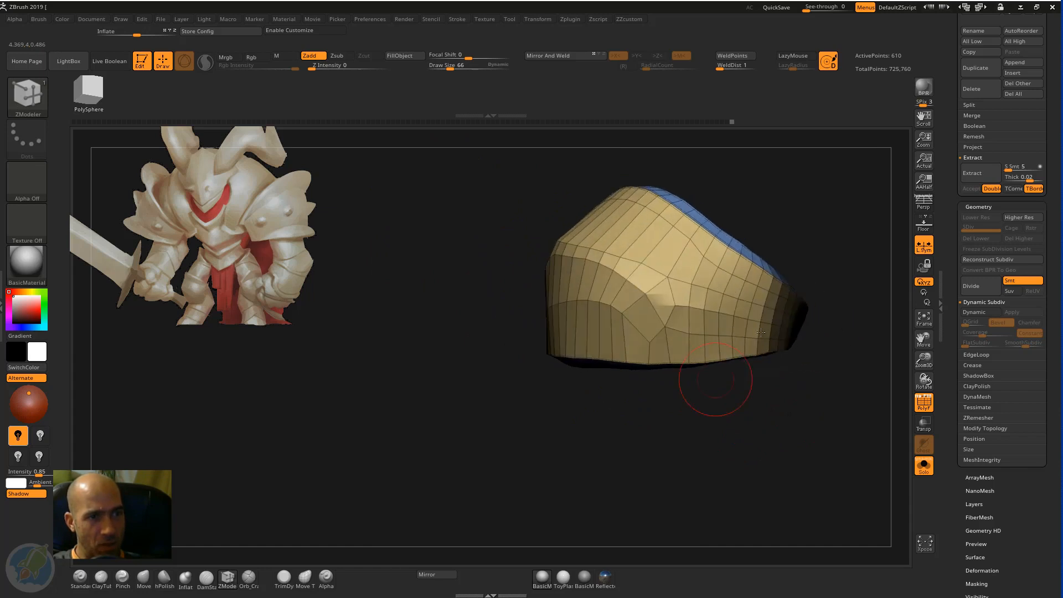
Step: Slide the points of the elbow guard's lower edge loop down toward the bottom rim on the front side
{"action": "left_click_drag", "start_coordinate": [824, 213], "coordinate": [639, 397], "text": "ctrl"}
{"action": "left_click_drag", "start_coordinate": [621, 459], "coordinate": [711, 442]}
{"action": "left_click_drag", "start_coordinate": [558, 313], "coordinate": [551, 361]}
{"action": "left_click_drag", "start_coordinate": [545, 437], "coordinate": [523, 375]}
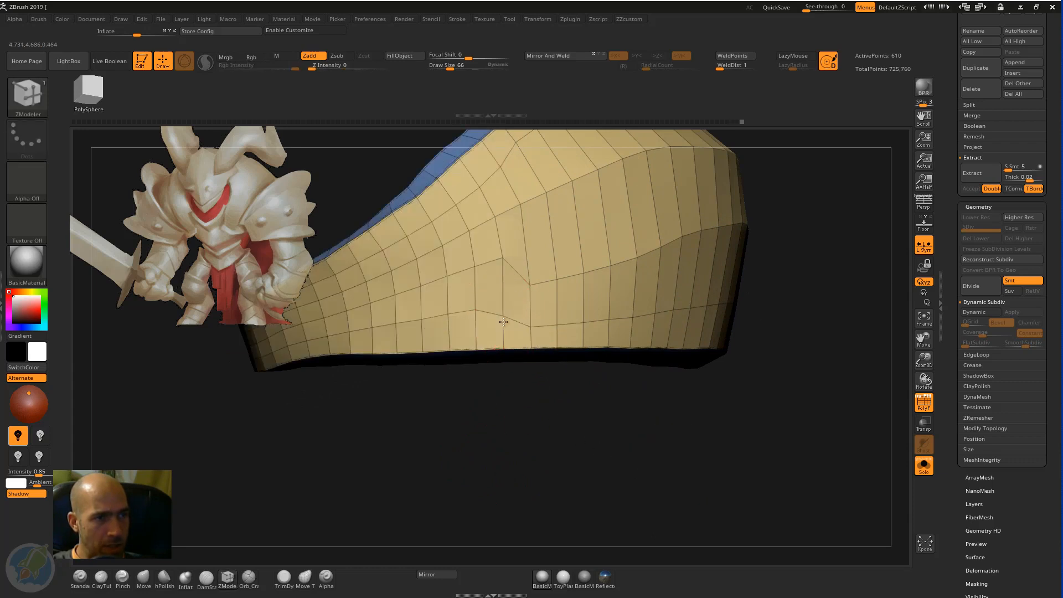
{"action": "left_click_drag", "start_coordinate": [477, 319], "coordinate": [447, 329]}
Step: Continue sliding the lower-loop points toward the bottom rim around the outer and back sides of the elbow guard
{"action": "left_click_drag", "start_coordinate": [493, 409], "coordinate": [630, 336]}
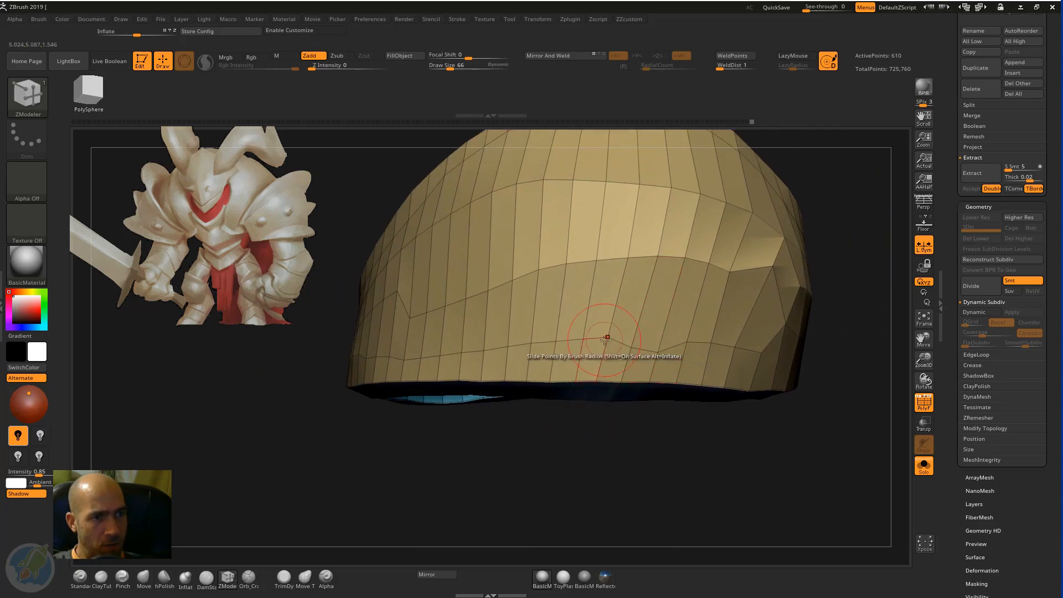
{"action": "left_click_drag", "start_coordinate": [557, 342], "coordinate": [529, 355]}
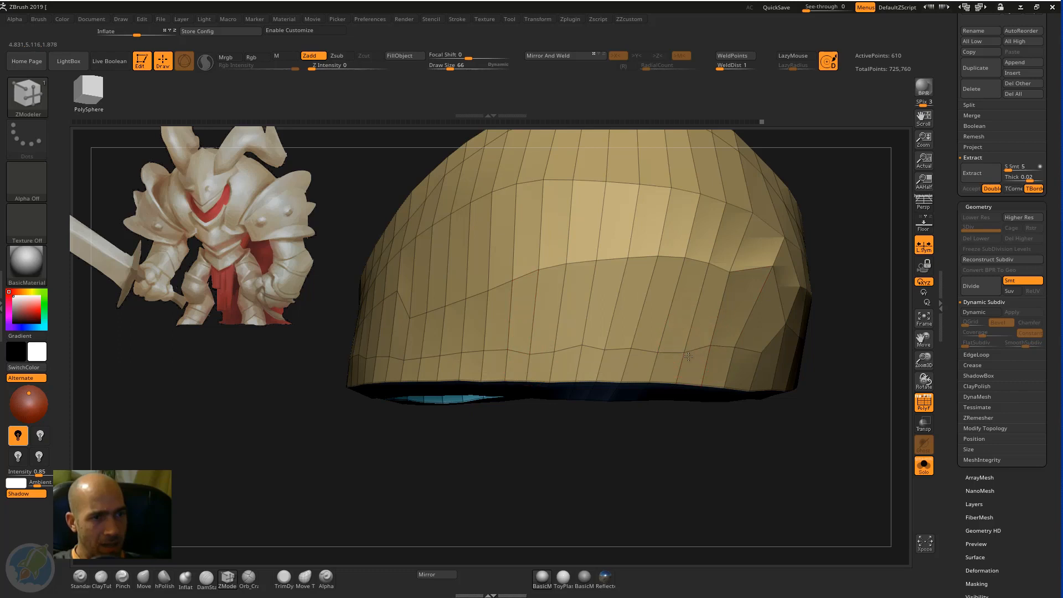
{"action": "left_click_drag", "start_coordinate": [582, 350], "coordinate": [582, 352]}
{"action": "left_click_drag", "start_coordinate": [587, 432], "coordinate": [670, 431]}
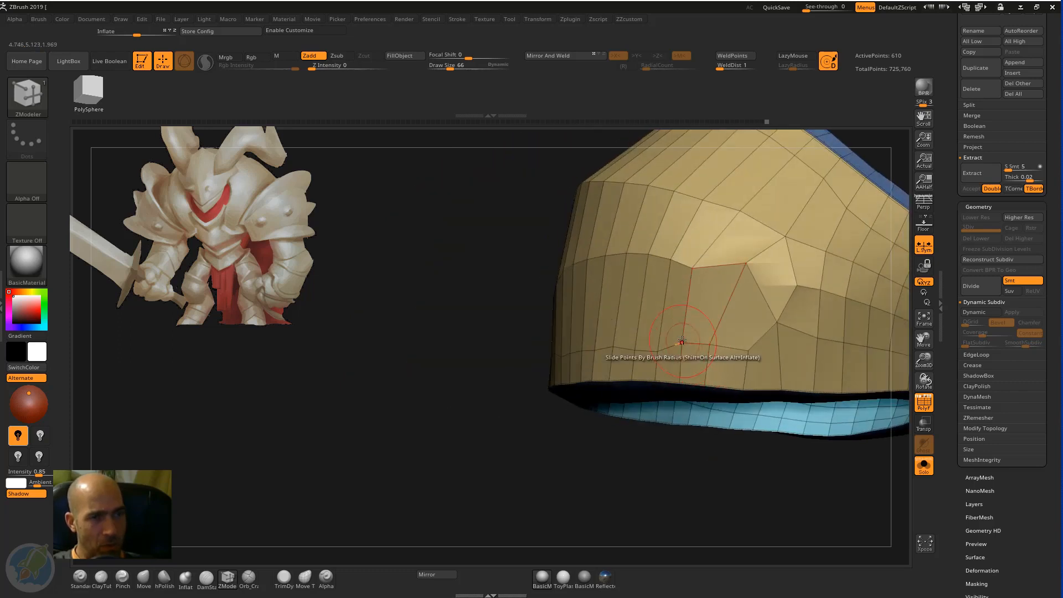
{"action": "left_click_drag", "start_coordinate": [777, 324], "coordinate": [814, 355]}
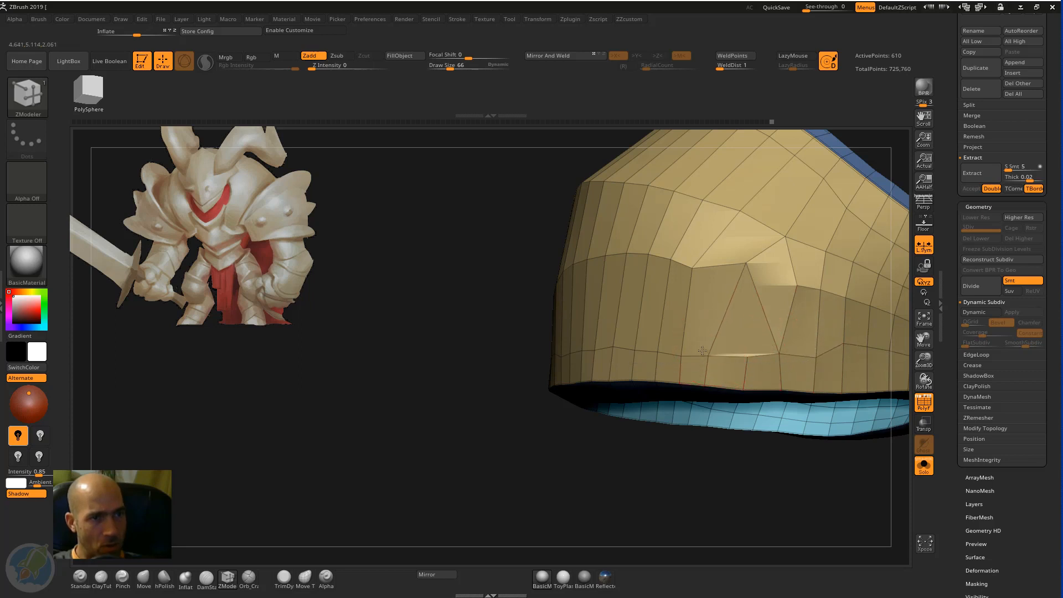
Step: Turn off the wireframe and Solo mode to show the elbow guard together with the rest of the knight
{"action": "left_click_drag", "start_coordinate": [607, 472], "coordinate": [693, 467], "text": "alt"}
{"action": "left_click_drag", "start_coordinate": [806, 375], "coordinate": [824, 449], "text": "alt"}
{"action": "left_click", "coordinate": [923, 404]}
{"action": "left_click_drag", "start_coordinate": [790, 393], "coordinate": [788, 340], "text": "alt"}
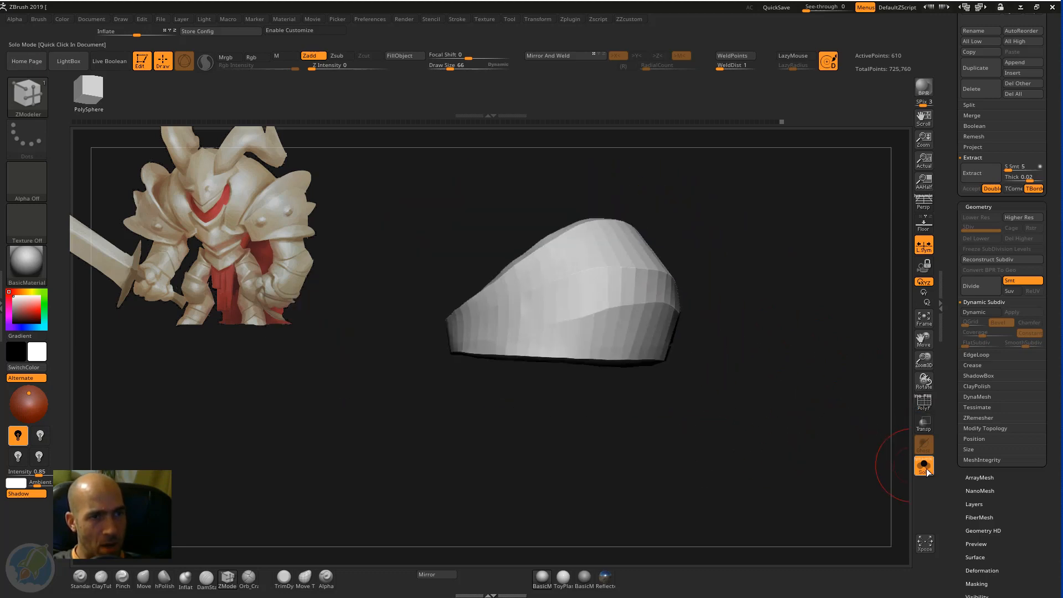
{"action": "left_click", "coordinate": [924, 467]}
Step: Turn on dynamic subdivision for the elbow guard and view it on the arm from several sides
{"action": "left_click_drag", "start_coordinate": [839, 472], "coordinate": [747, 459]}
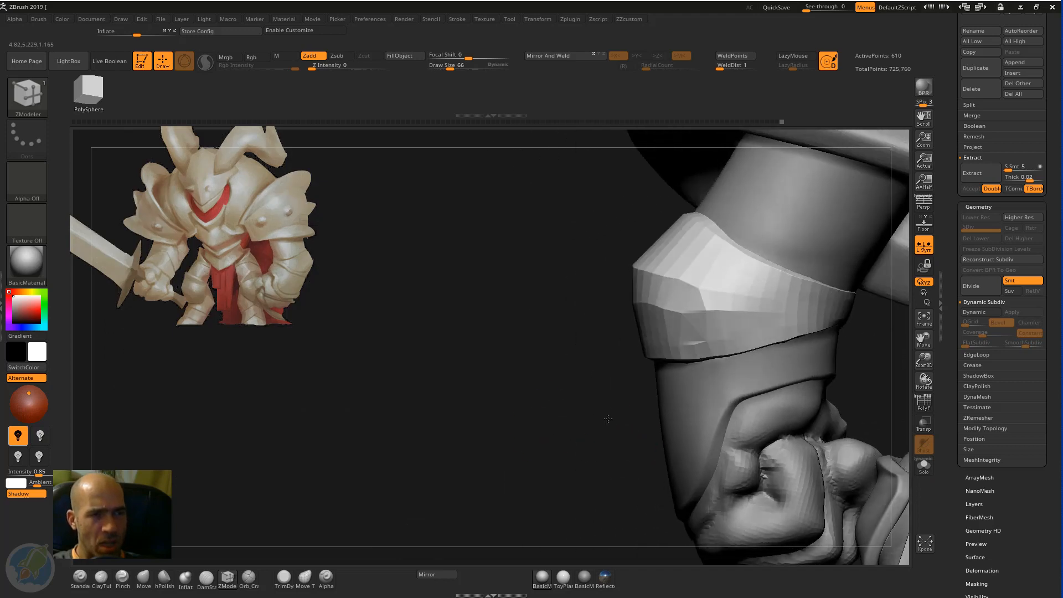
{"action": "left_click_drag", "start_coordinate": [607, 417], "coordinate": [762, 299]}
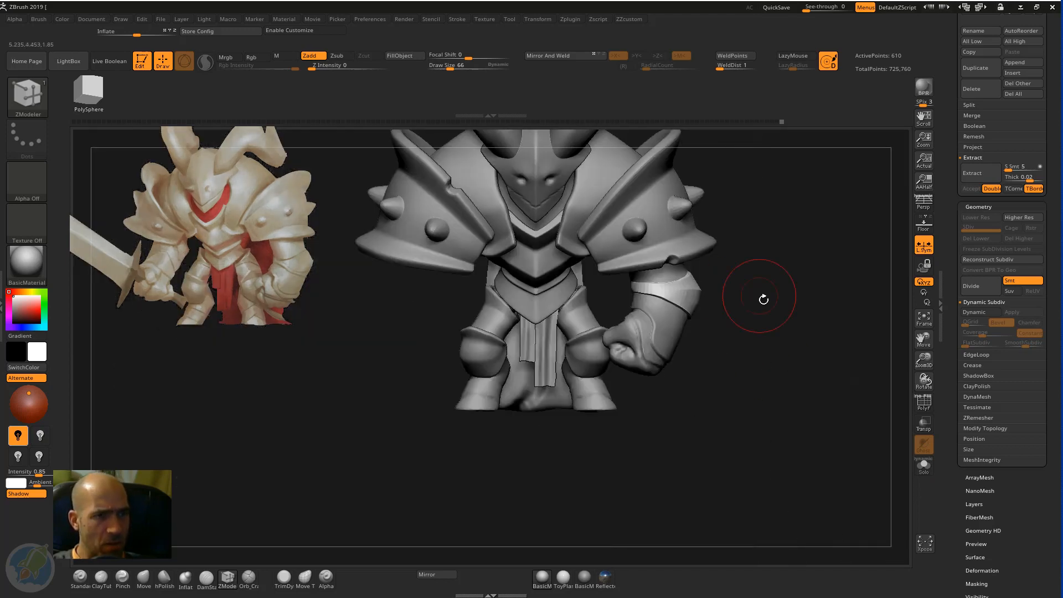
{"action": "key", "text": "d"}
{"action": "left_click_drag", "start_coordinate": [835, 308], "coordinate": [816, 345]}
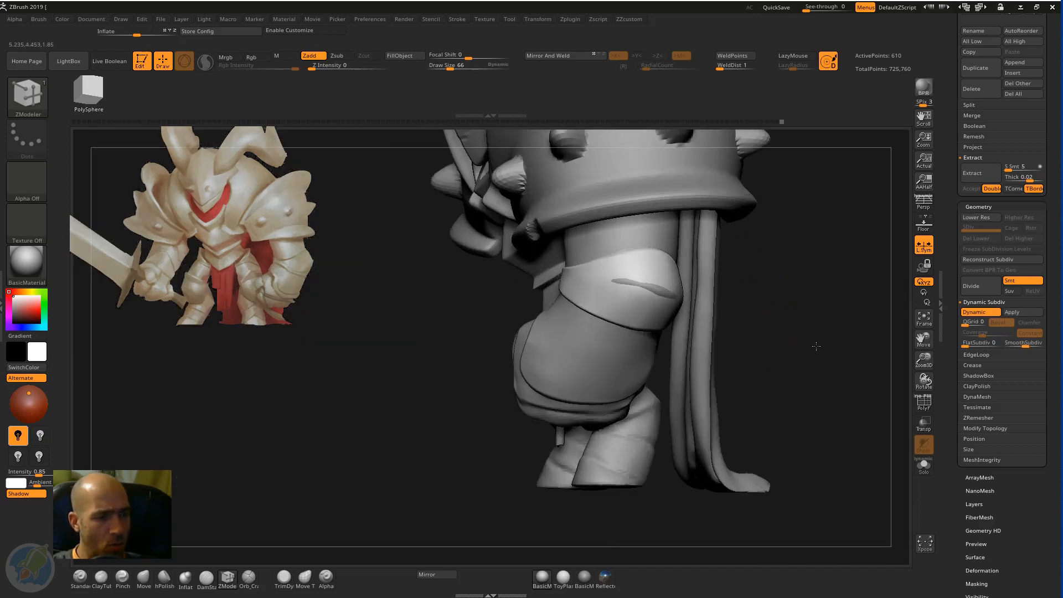
{"action": "left_click_drag", "start_coordinate": [759, 301], "coordinate": [808, 203]}
Step: Even out the dent in the elbow guard's side with the Inflate brush at intensity 10 and draw size 98
{"action": "key", "text": "b"}
{"action": "key", "text": "i"}
{"action": "key", "text": "n"}
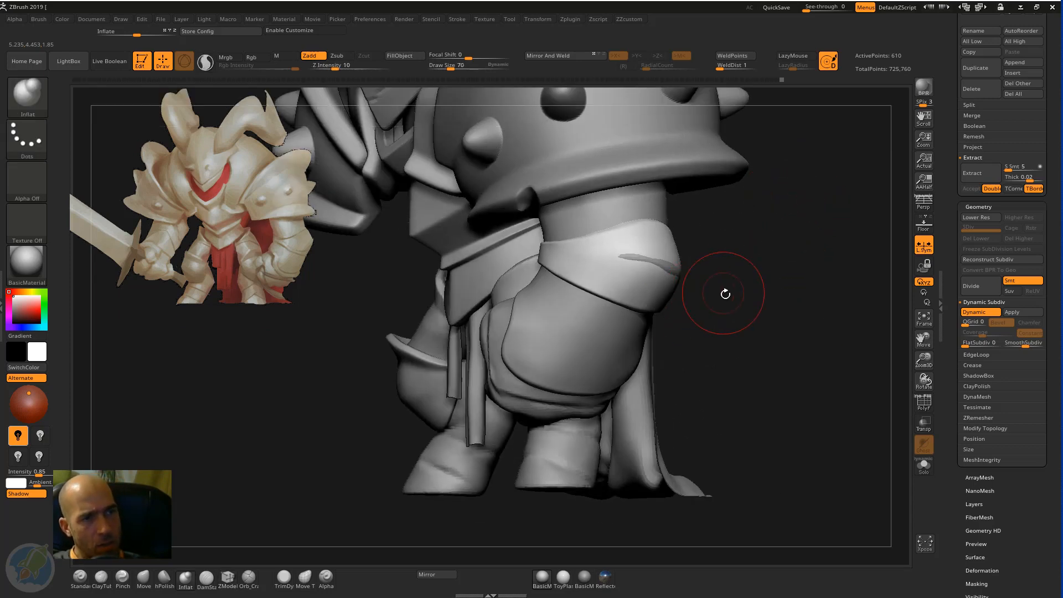
{"action": "left_click_drag", "start_coordinate": [723, 294], "coordinate": [648, 285]}
{"action": "mouse_move", "coordinate": [601, 258]}
{"action": "left_mouse_down"}
{"action": "mouse_move", "coordinate": [646, 266]}
{"action": "mouse_move", "coordinate": [626, 266]}
{"action": "left_mouse_up"}
{"action": "left_click_drag", "start_coordinate": [764, 309], "coordinate": [705, 299]}
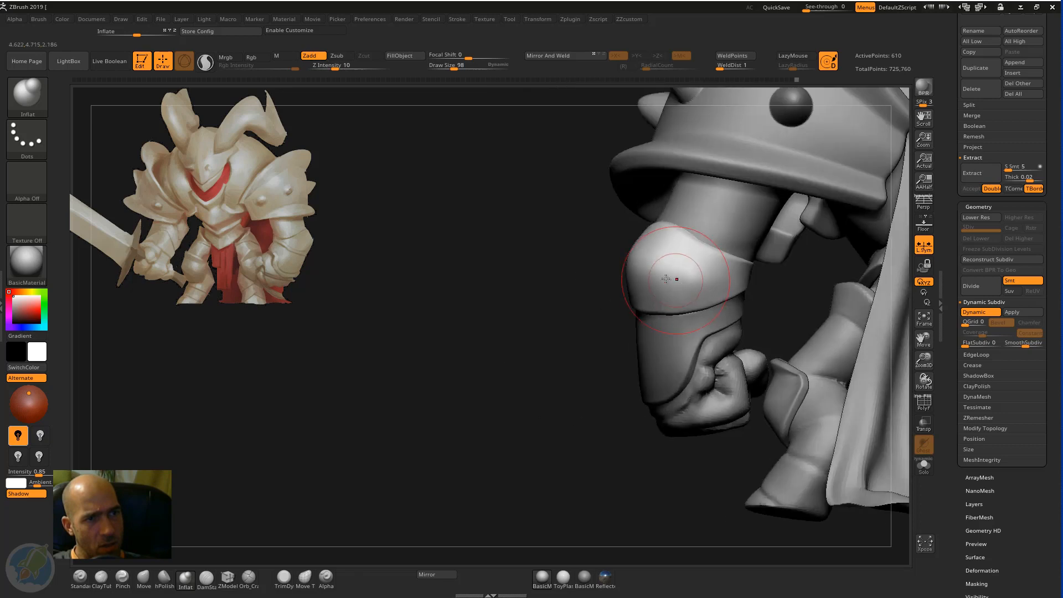
Step: Select the forearm guard and apply its dynamic subdivision as real subdivision levels
{"action": "mouse_move", "coordinate": [545, 363]}
{"action": "left_mouse_down"}
{"action": "mouse_move", "coordinate": [722, 331]}
{"action": "mouse_move", "coordinate": [674, 327]}
{"action": "mouse_move", "coordinate": [611, 412]}
{"action": "left_mouse_up"}
{"action": "left_click", "coordinate": [571, 368], "text": "alt"}
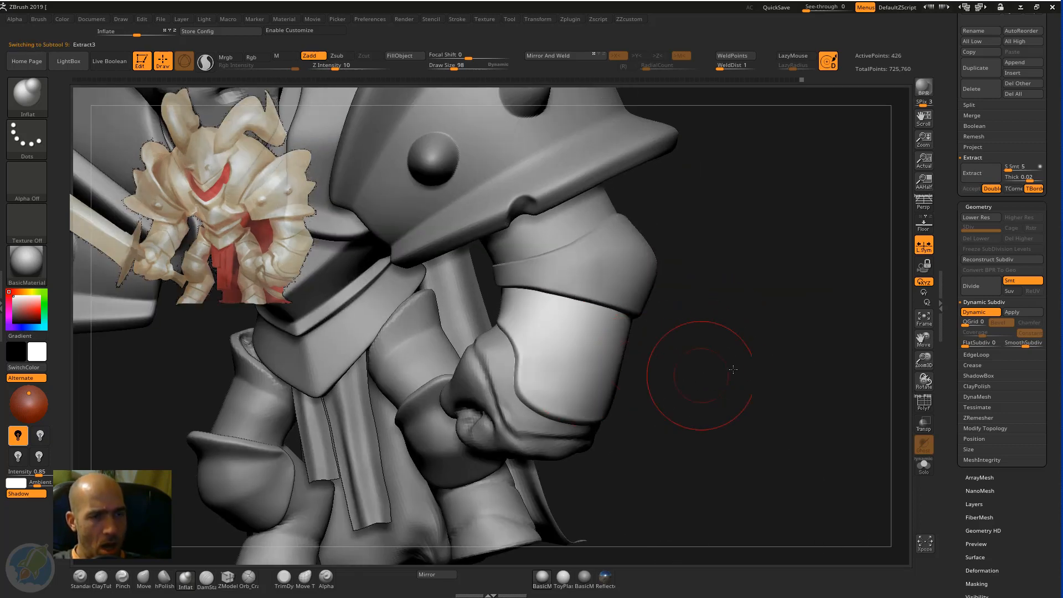
{"action": "left_click_drag", "start_coordinate": [739, 370], "coordinate": [828, 376], "text": "alt"}
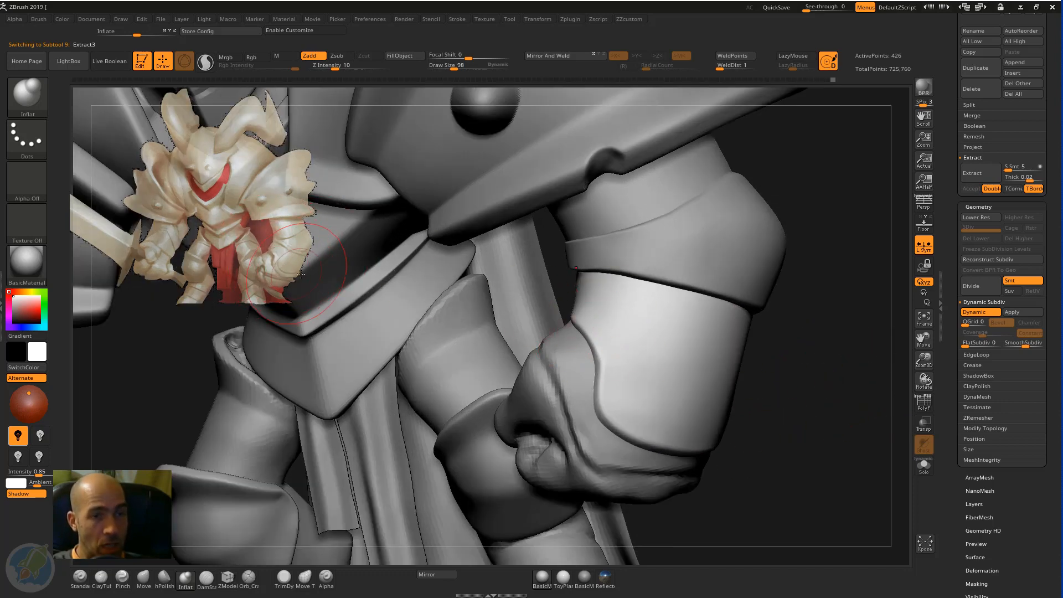
{"action": "left_click", "coordinate": [1010, 314]}
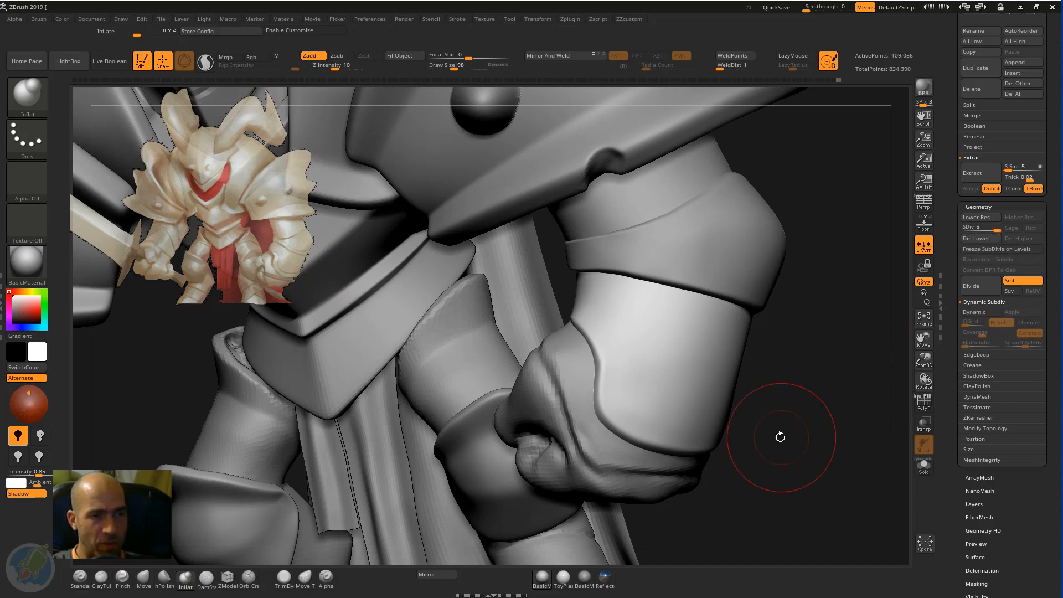
Step: Carve a groove along the forearm guard's lower border at the front with DamStandard, draw size 34 and LazyRadius 22
{"action": "left_click_drag", "start_coordinate": [780, 436], "coordinate": [775, 411]}
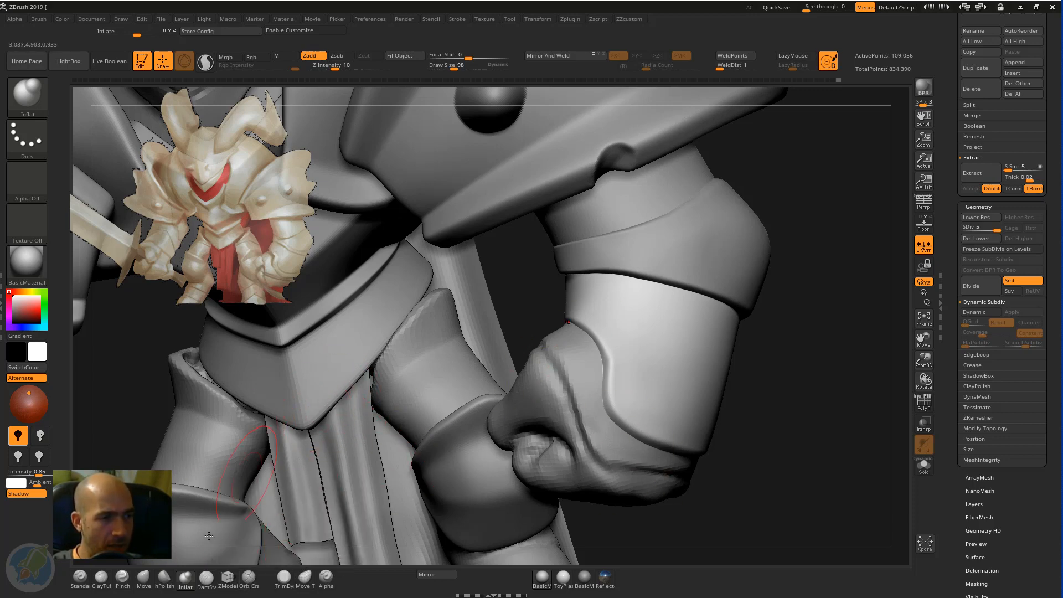
{"action": "left_click", "coordinate": [207, 578]}
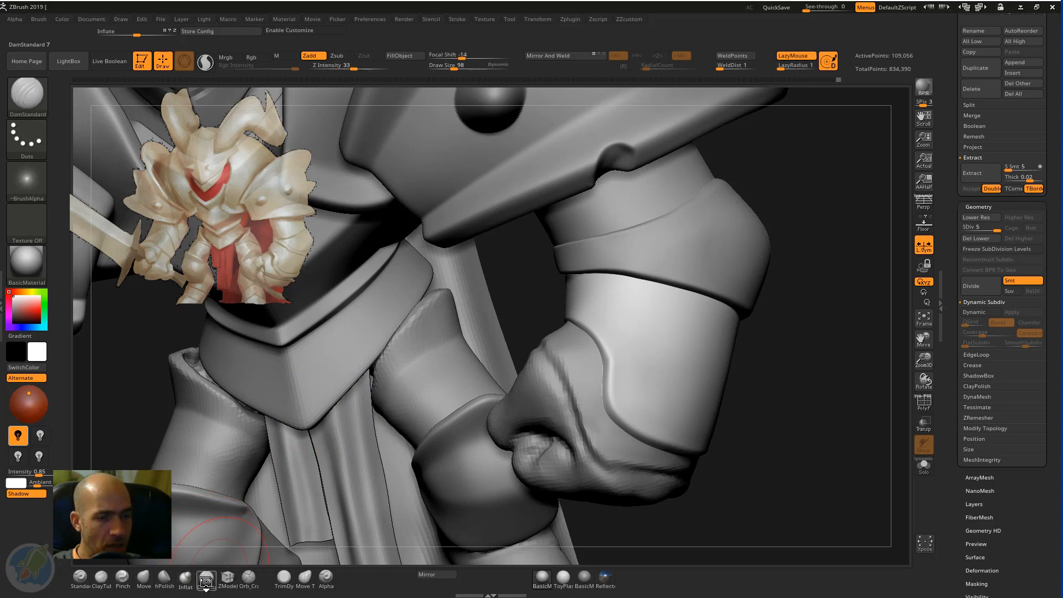
{"action": "key", "text": "s"}
{"action": "left_click_drag", "start_coordinate": [610, 337], "coordinate": [602, 335]}
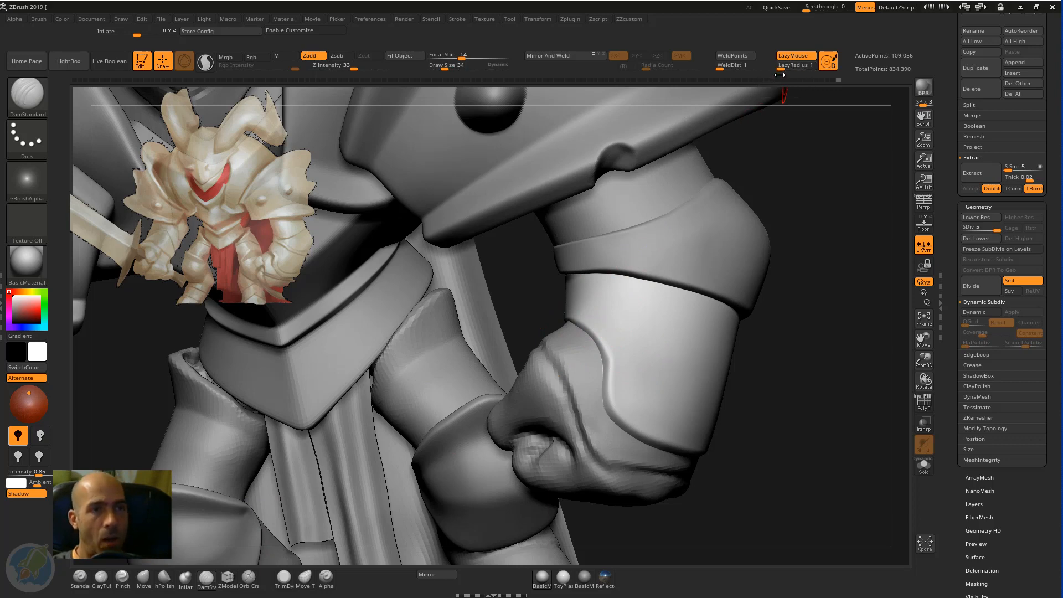
{"action": "left_click_drag", "start_coordinate": [783, 65], "coordinate": [787, 66]}
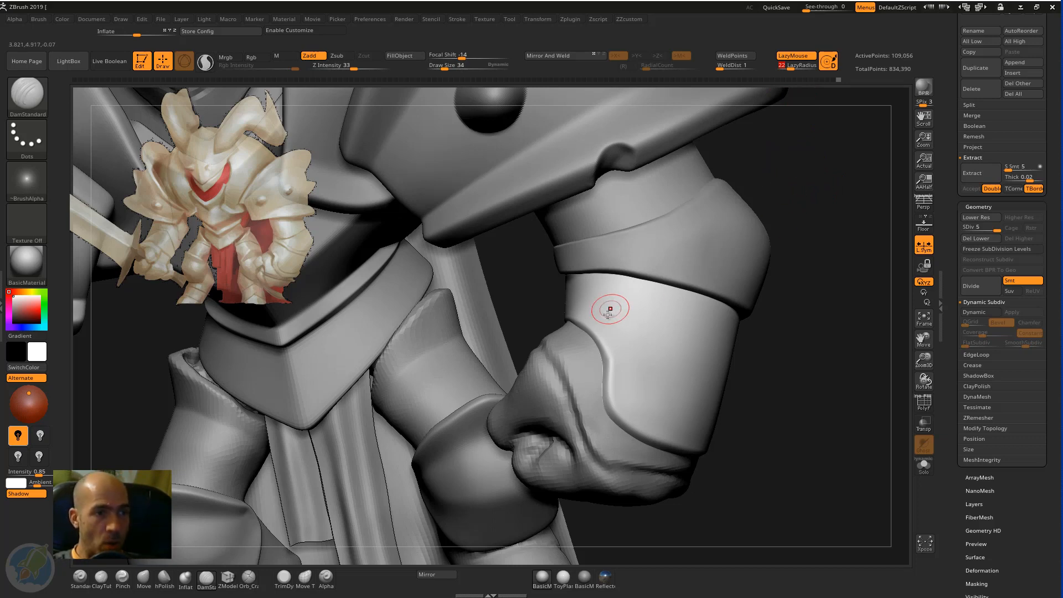
{"action": "left_click_drag", "start_coordinate": [536, 324], "coordinate": [576, 309]}
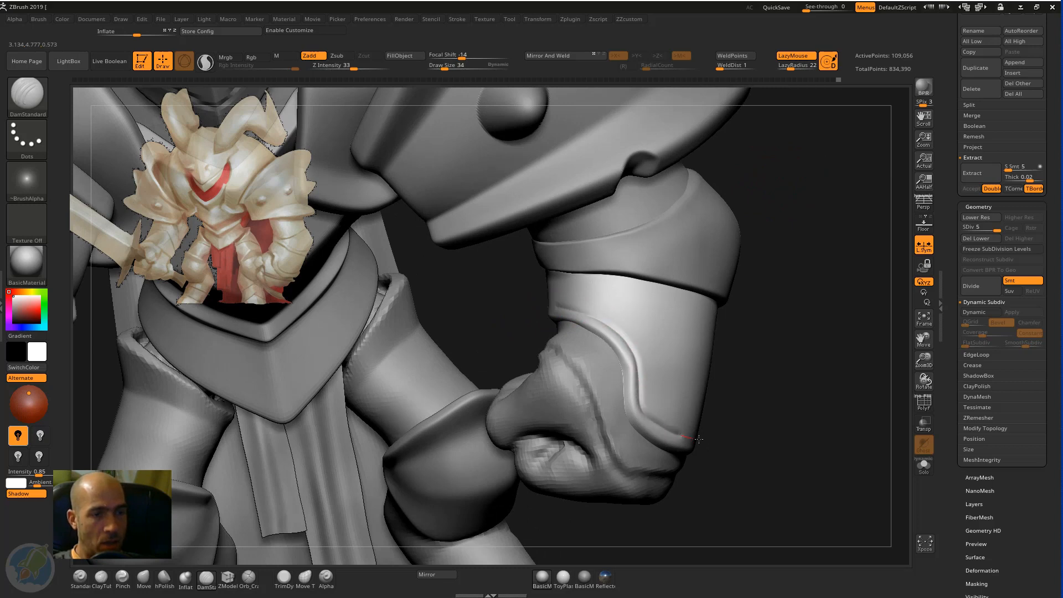
Step: Continue the DamStandard groove along the forearm guard's lower border around the back and inner side, with draw size 34
{"action": "left_click_drag", "start_coordinate": [699, 439], "coordinate": [487, 421]}
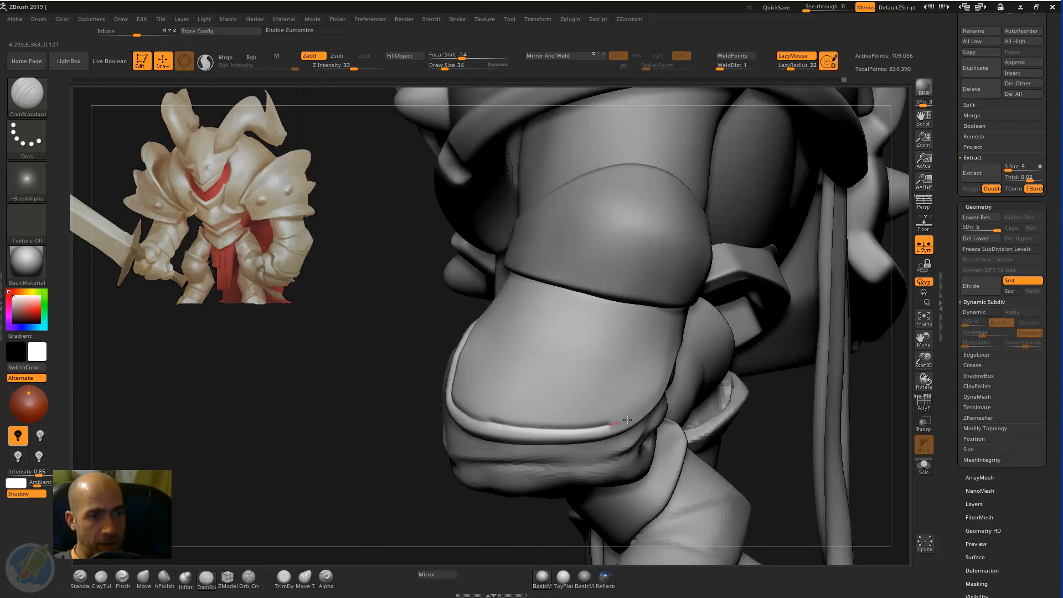
{"action": "left_click_drag", "start_coordinate": [663, 381], "coordinate": [666, 377]}
{"action": "left_click_drag", "start_coordinate": [770, 429], "coordinate": [600, 376]}
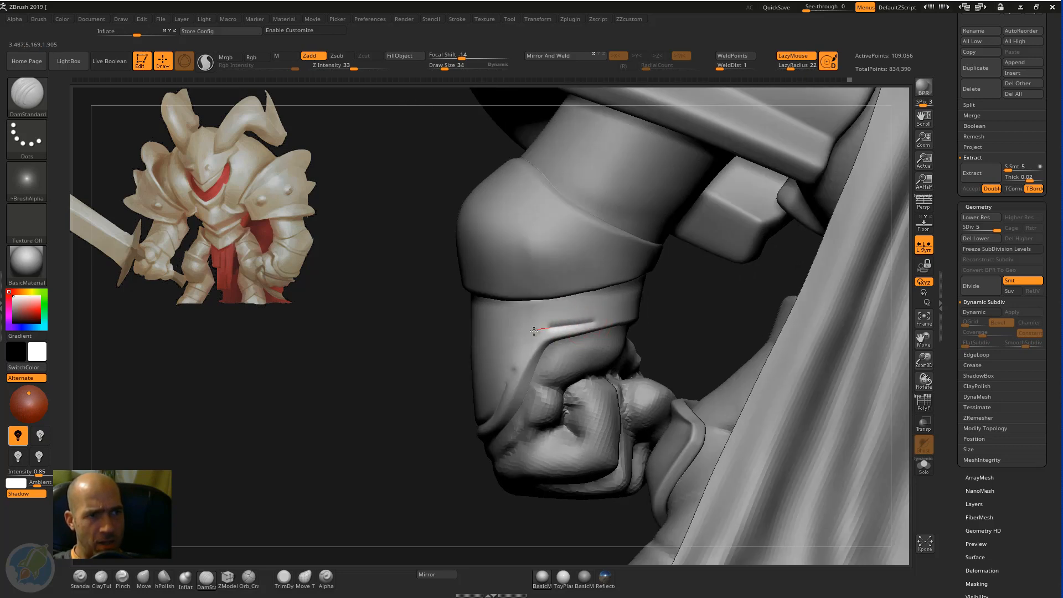
{"action": "left_click_drag", "start_coordinate": [378, 422], "coordinate": [618, 316]}
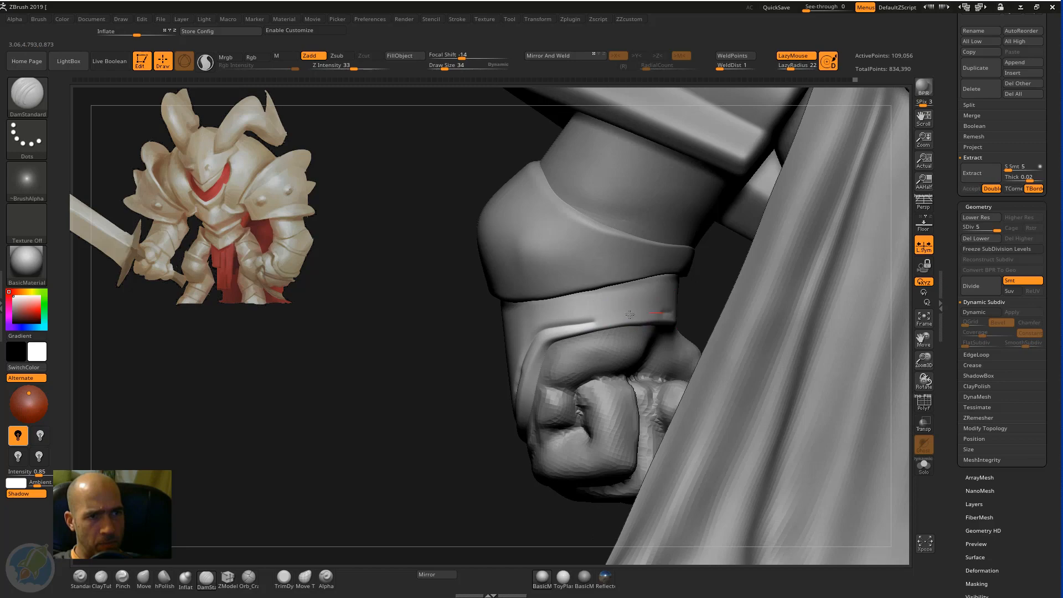
{"action": "left_click_drag", "start_coordinate": [630, 315], "coordinate": [578, 324]}
{"action": "left_click_drag", "start_coordinate": [327, 406], "coordinate": [476, 382]}
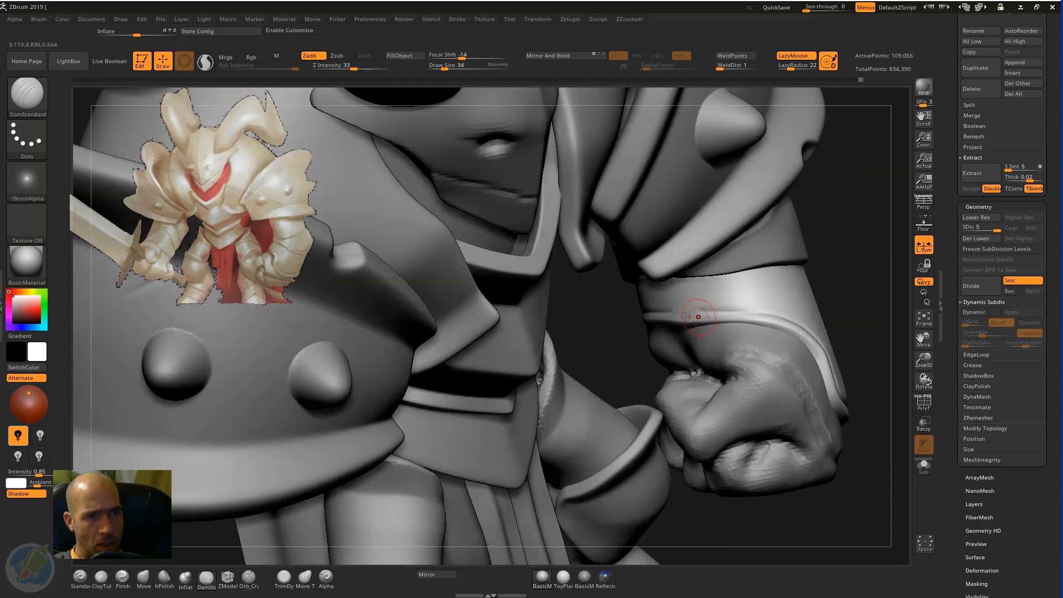
{"action": "left_click_drag", "start_coordinate": [872, 307], "coordinate": [687, 324]}
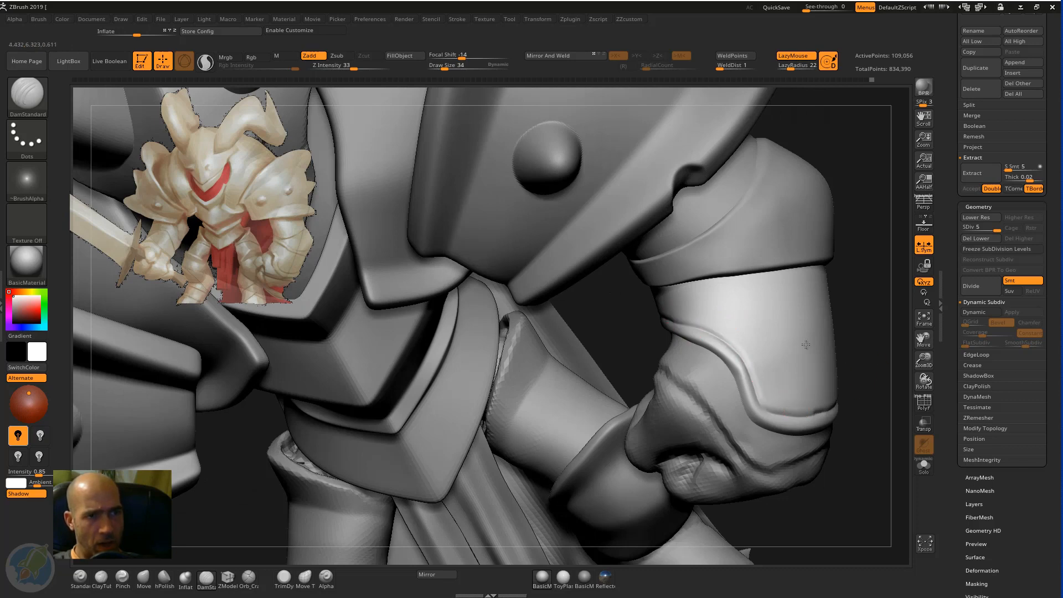
Step: Select the elbow guard and apply its dynamic subdivision as real subdivision levels
{"action": "mouse_move", "coordinate": [864, 376]}
{"action": "left_mouse_down"}
{"action": "mouse_move", "coordinate": [830, 365]}
{"action": "mouse_move", "coordinate": [799, 373]}
{"action": "mouse_move", "coordinate": [814, 304]}
{"action": "mouse_move", "coordinate": [782, 339]}
{"action": "mouse_move", "coordinate": [721, 312]}
{"action": "left_mouse_up"}
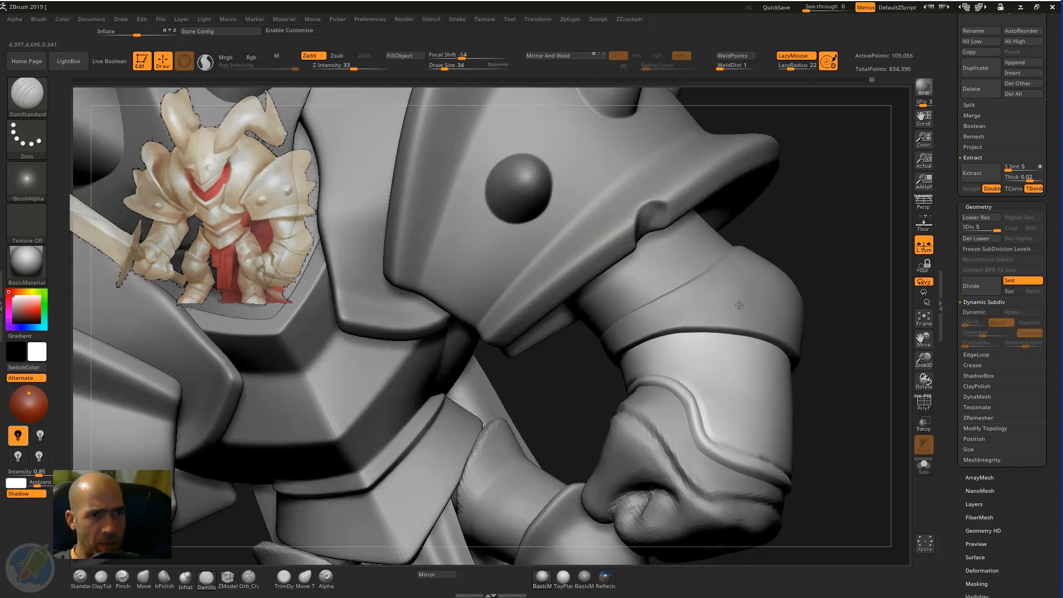
{"action": "left_click", "coordinate": [742, 309], "text": "alt"}
{"action": "mouse_move", "coordinate": [844, 347]}
{"action": "left_mouse_down"}
{"action": "mouse_move", "coordinate": [830, 362]}
{"action": "mouse_move", "coordinate": [854, 358]}
{"action": "left_mouse_up"}
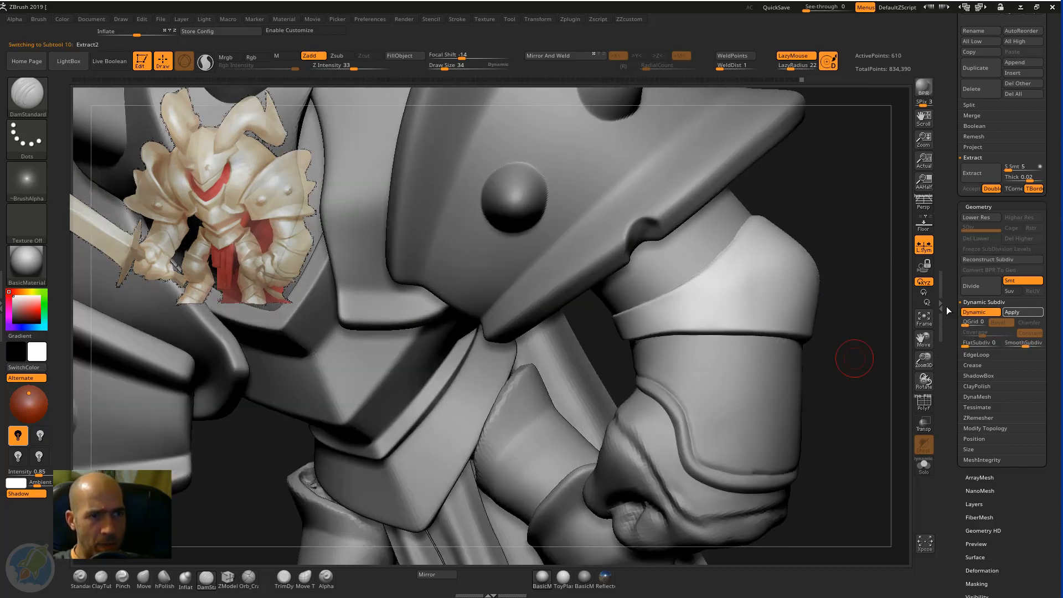
{"action": "left_click", "coordinate": [1023, 311]}
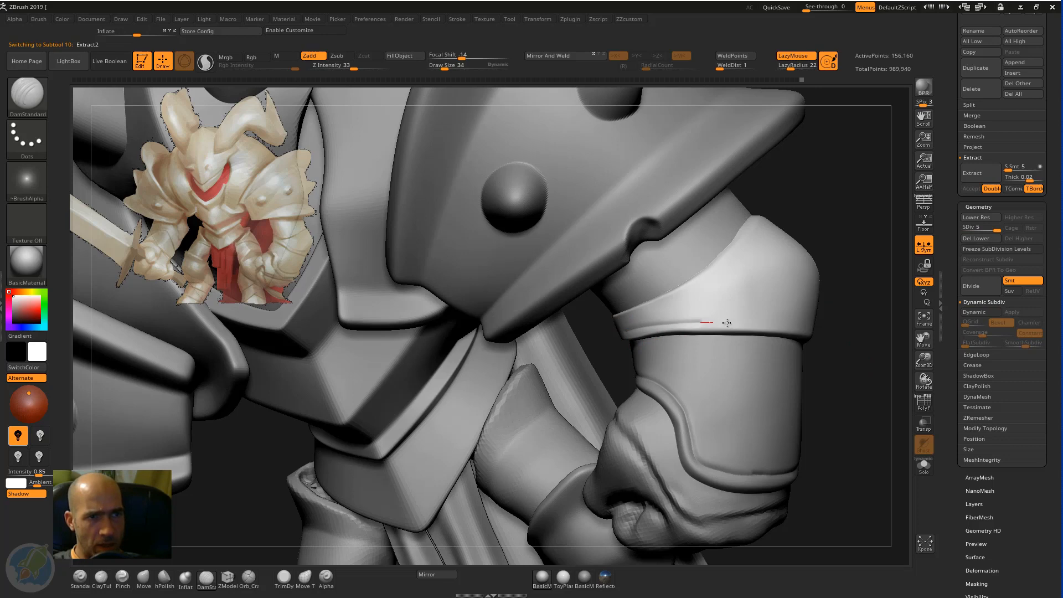
Step: Carve a DamStandard groove all around the elbow guard's lower border, isolating the piece to reach its inner side
{"action": "left_click_drag", "start_coordinate": [849, 336], "coordinate": [507, 335]}
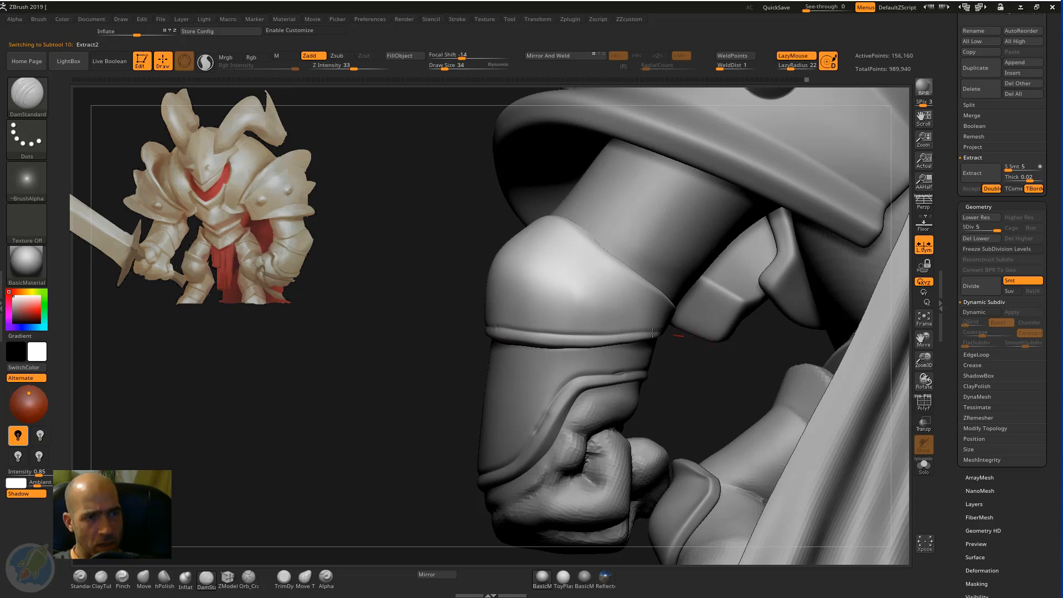
{"action": "mouse_move", "coordinate": [684, 358]}
{"action": "left_mouse_down"}
{"action": "mouse_move", "coordinate": [333, 339]}
{"action": "mouse_move", "coordinate": [849, 387]}
{"action": "mouse_move", "coordinate": [891, 401]}
{"action": "left_mouse_up"}
{"action": "left_click", "coordinate": [923, 469]}
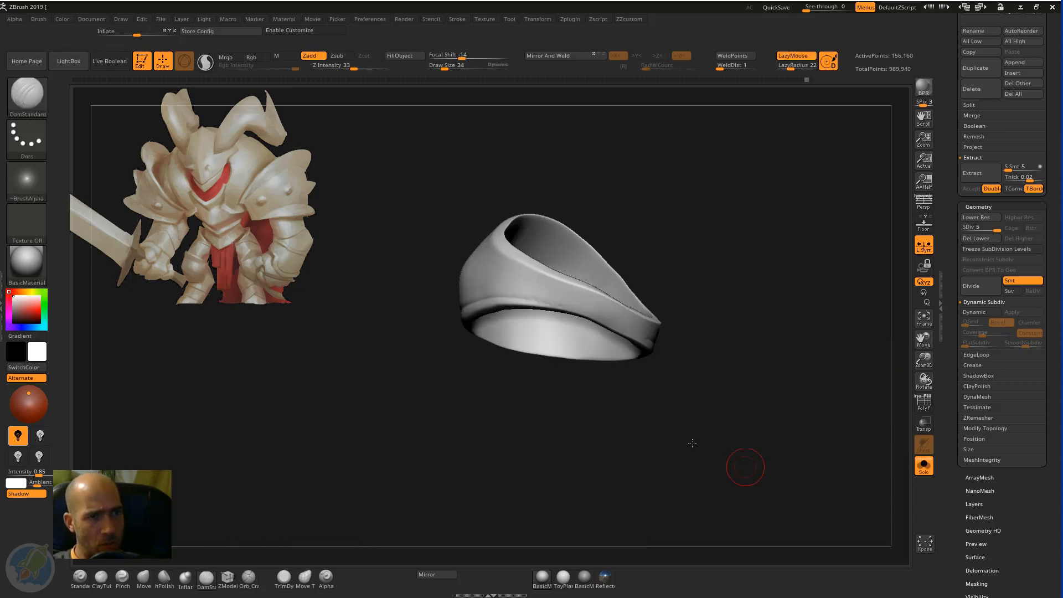
{"action": "left_click_drag", "start_coordinate": [690, 442], "coordinate": [641, 480]}
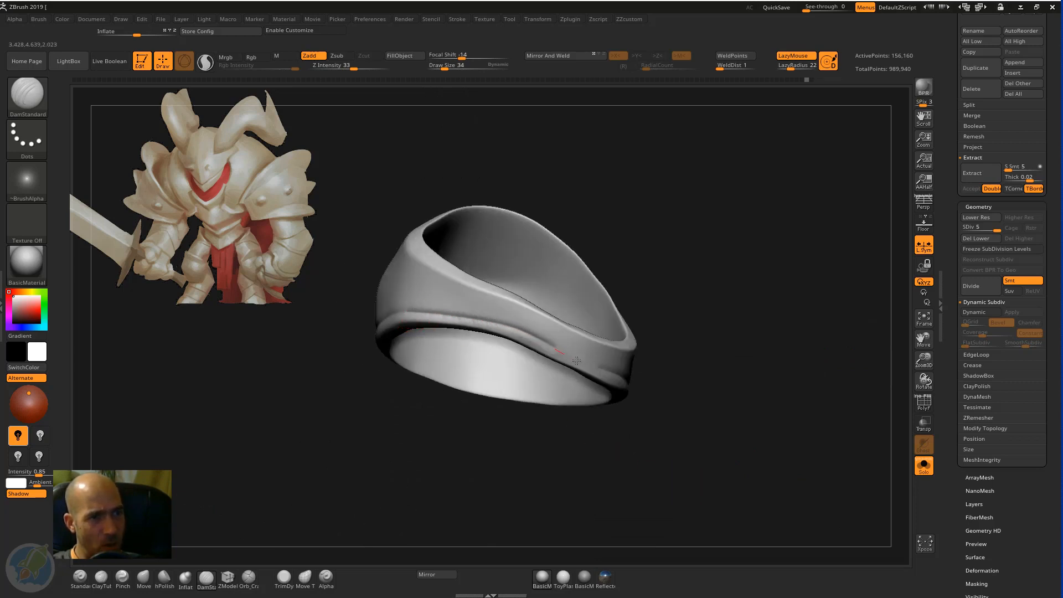
{"action": "mouse_move", "coordinate": [609, 371]}
{"action": "left_mouse_down"}
{"action": "mouse_move", "coordinate": [622, 359]}
{"action": "mouse_move", "coordinate": [708, 382]}
{"action": "mouse_move", "coordinate": [702, 349]}
{"action": "mouse_move", "coordinate": [681, 349]}
{"action": "mouse_move", "coordinate": [620, 301]}
{"action": "mouse_move", "coordinate": [633, 356]}
{"action": "left_mouse_up"}
Step: Carve a matching DamStandard groove around the elbow guard's upper border at draw size 34 and LazyRadius 22
{"action": "left_click_drag", "start_coordinate": [484, 366], "coordinate": [520, 371]}
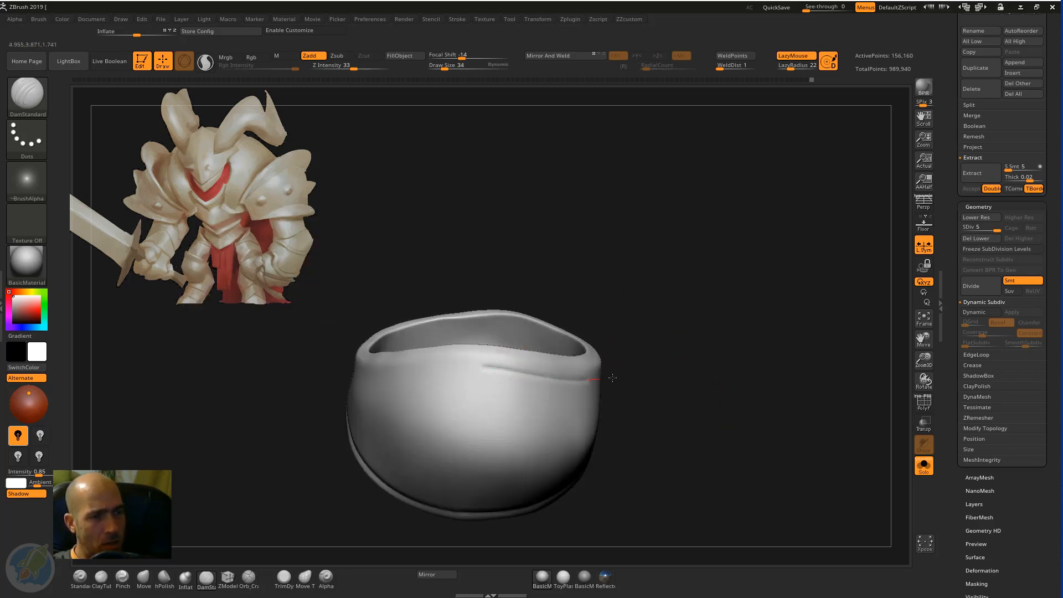
{"action": "left_click_drag", "start_coordinate": [612, 378], "coordinate": [553, 379]}
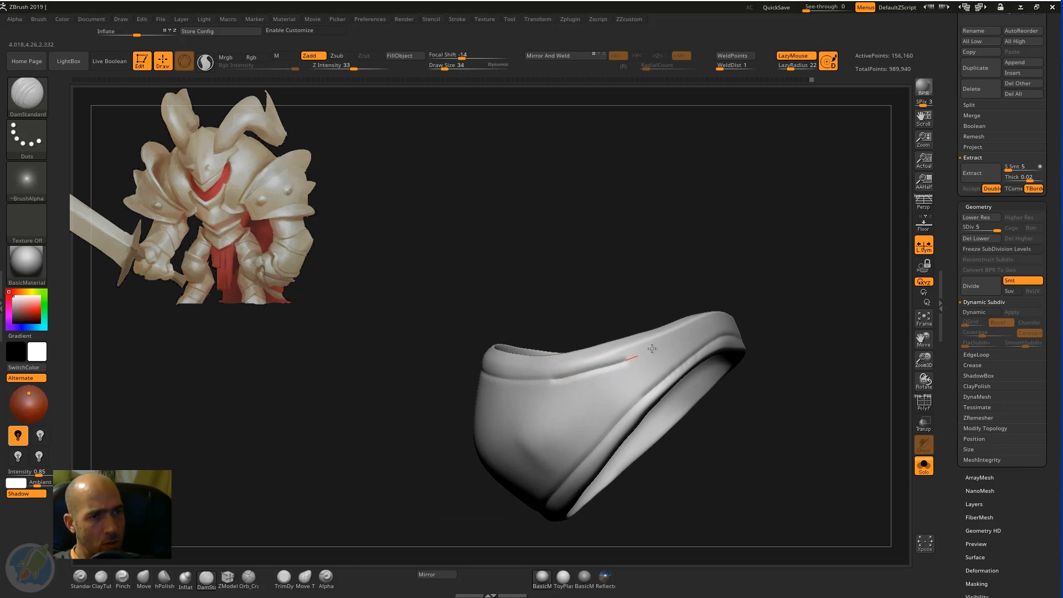
{"action": "mouse_move", "coordinate": [736, 319]}
{"action": "left_mouse_down"}
{"action": "mouse_move", "coordinate": [695, 360]}
{"action": "mouse_move", "coordinate": [562, 376]}
{"action": "mouse_move", "coordinate": [662, 371]}
{"action": "left_mouse_up"}
{"action": "mouse_move", "coordinate": [769, 276]}
{"action": "left_mouse_down"}
{"action": "mouse_move", "coordinate": [693, 354]}
{"action": "mouse_move", "coordinate": [680, 343]}
{"action": "left_mouse_up"}
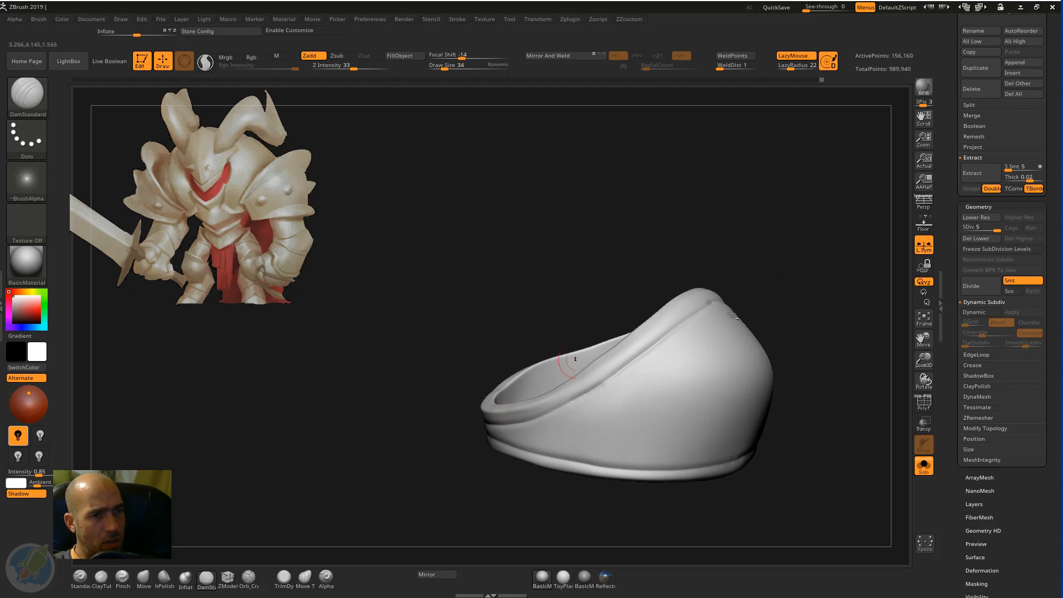
Step: Lower the elbow guard to subdivision level 4 and sharpen its elbow point with the Pinch brush at draw size 66, intensity 20
{"action": "left_click_drag", "start_coordinate": [736, 314], "coordinate": [695, 305], "text": "alt"}
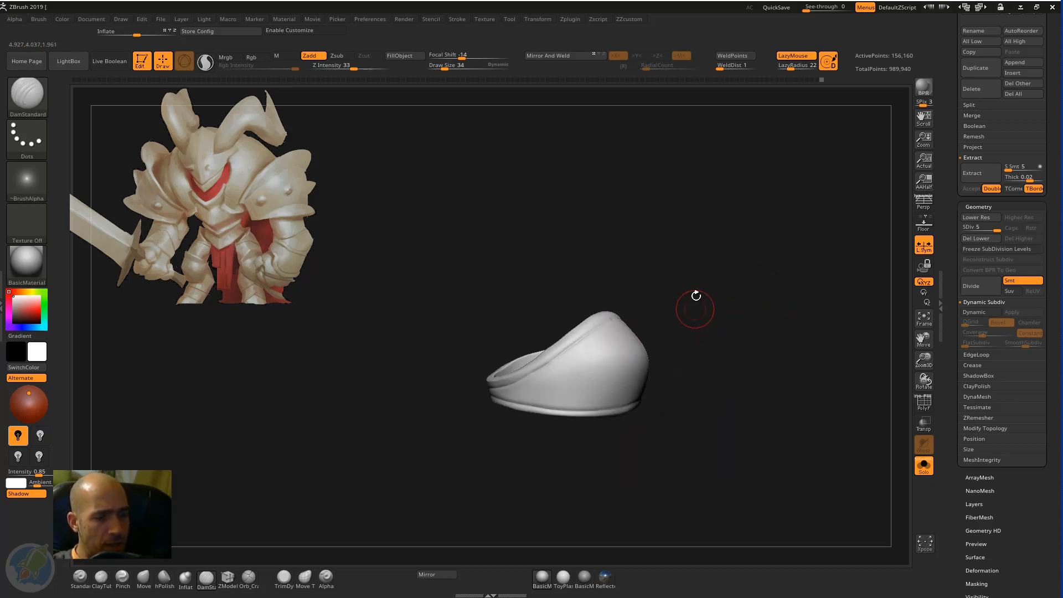
{"action": "key", "text": "]"}
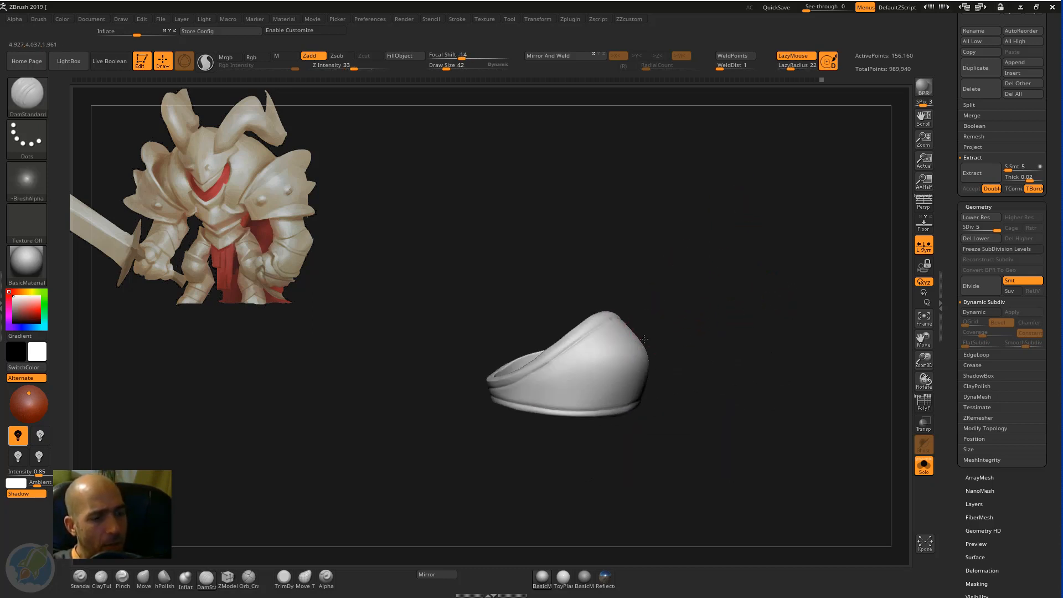
{"action": "key", "text": "b"}
{"action": "key", "text": "m"}
{"action": "key", "text": "v"}
{"action": "left_click_drag", "start_coordinate": [702, 337], "coordinate": [649, 349]}
{"action": "key", "text": "shift+d"}
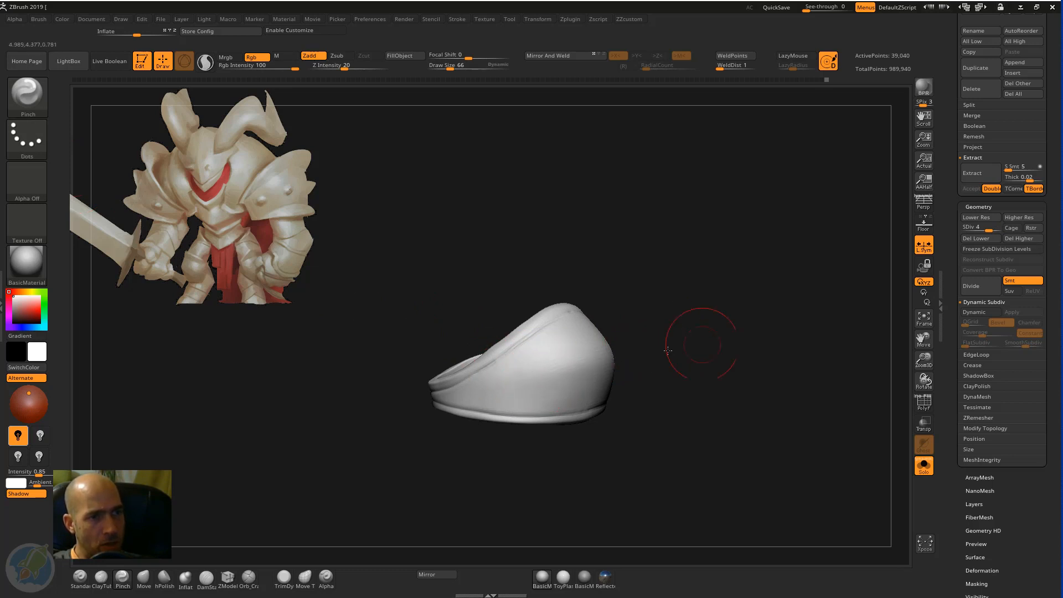
{"action": "left_click_drag", "start_coordinate": [667, 350], "coordinate": [635, 355]}
{"action": "left_click_drag", "start_coordinate": [727, 336], "coordinate": [632, 357]}
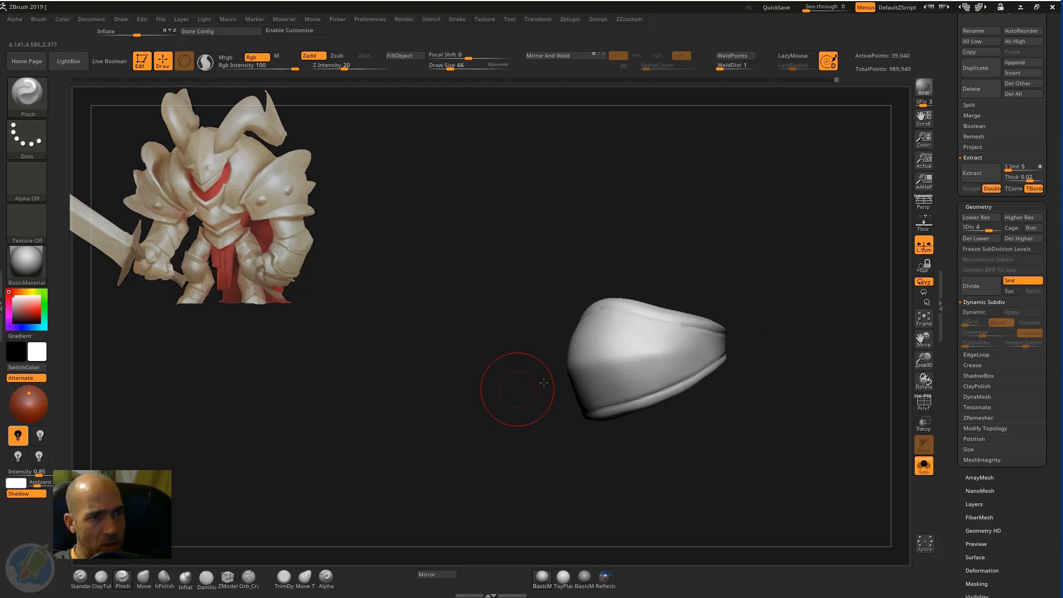
{"action": "left_click_drag", "start_coordinate": [543, 383], "coordinate": [672, 353]}
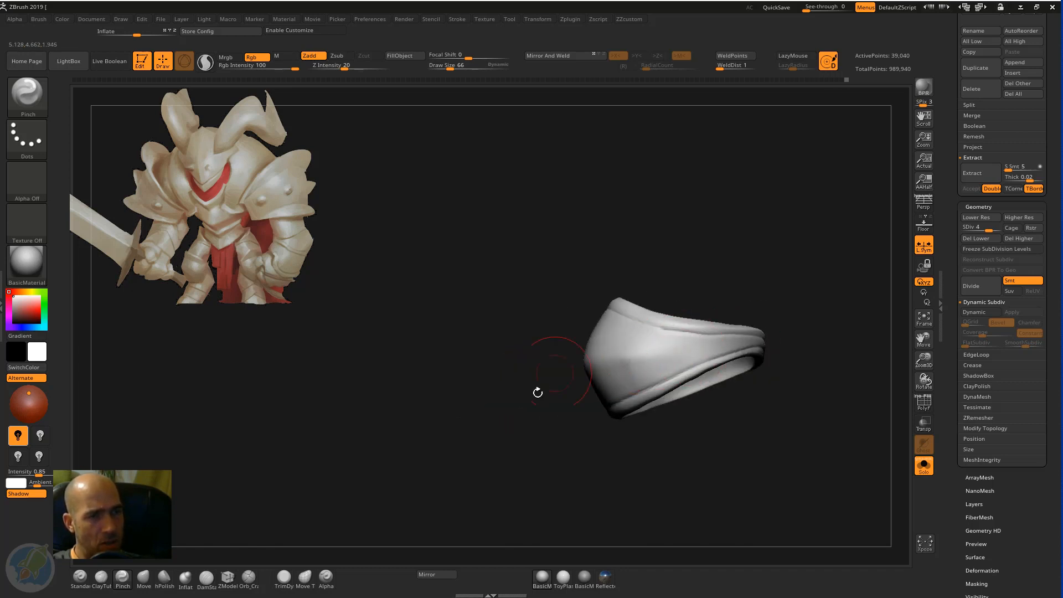
{"action": "left_click_drag", "start_coordinate": [538, 392], "coordinate": [612, 372]}
{"action": "mouse_move", "coordinate": [551, 420]}
{"action": "left_mouse_down"}
{"action": "mouse_move", "coordinate": [714, 438]}
{"action": "mouse_move", "coordinate": [608, 365]}
{"action": "left_mouse_up"}
{"action": "mouse_move", "coordinate": [729, 366]}
{"action": "left_mouse_down"}
{"action": "mouse_move", "coordinate": [683, 349]}
{"action": "mouse_move", "coordinate": [681, 360]}
{"action": "left_mouse_up"}
Step: Adjust the elbow guard's tip with the Move brush at draw size 94, and return to subdivision level 5 with the whole model shown
{"action": "key", "text": "b"}
{"action": "key", "text": "m"}
{"action": "key", "text": "v"}
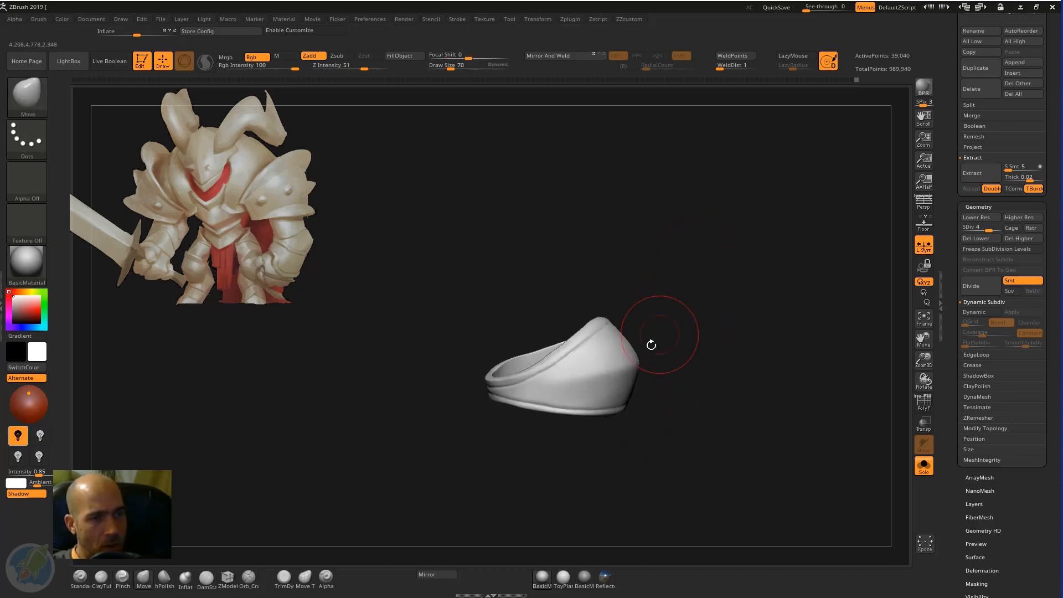
{"action": "key", "text": "]"}
{"action": "key", "text": "]"}
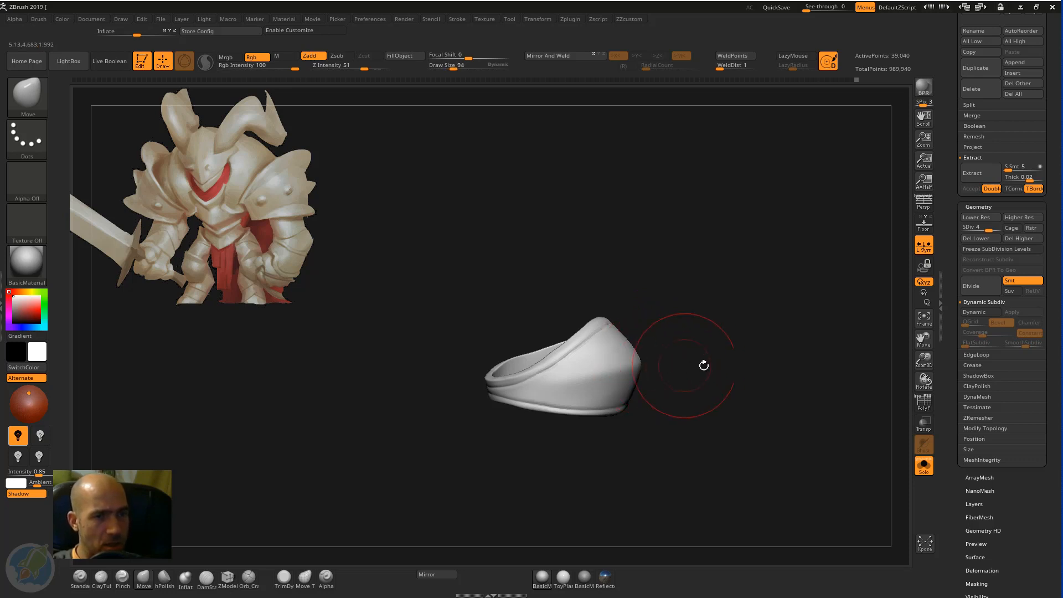
{"action": "left_click", "coordinate": [924, 465]}
{"action": "mouse_move", "coordinate": [762, 378]}
{"action": "left_mouse_down"}
{"action": "mouse_move", "coordinate": [722, 328]}
{"action": "mouse_move", "coordinate": [712, 391]}
{"action": "mouse_move", "coordinate": [713, 340]}
{"action": "mouse_move", "coordinate": [722, 356]}
{"action": "mouse_move", "coordinate": [733, 327]}
{"action": "mouse_move", "coordinate": [758, 309]}
{"action": "mouse_move", "coordinate": [699, 328]}
{"action": "left_mouse_up"}
{"action": "key", "text": "d"}
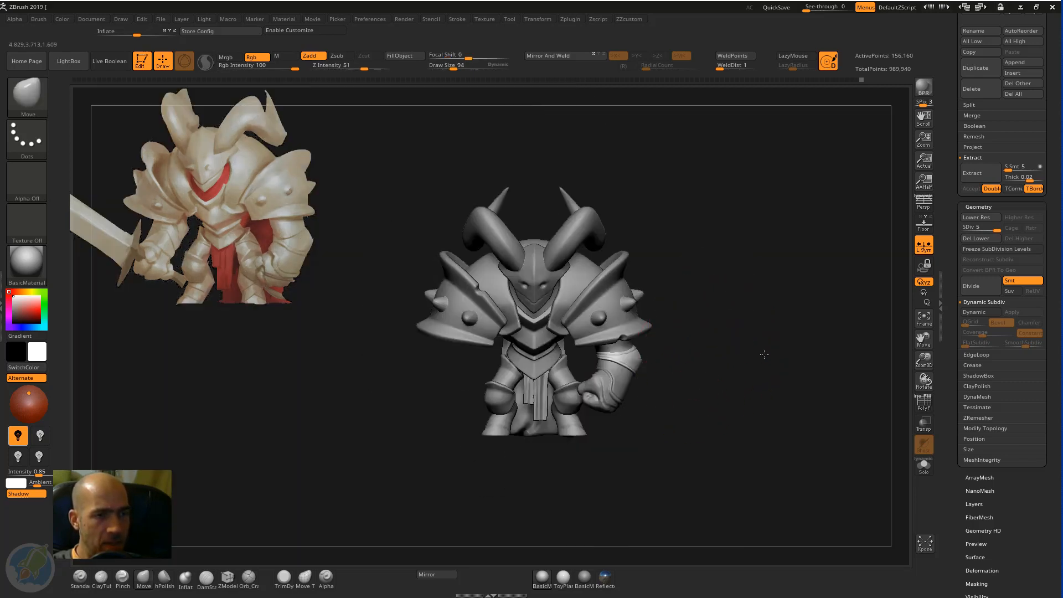
Step: Select the arm and fist mesh and isolate it for a close view of the hand
{"action": "mouse_move", "coordinate": [763, 353]}
{"action": "left_mouse_down", "text": "alt"}
{"action": "mouse_move", "coordinate": [814, 382]}
{"action": "mouse_move", "coordinate": [783, 470]}
{"action": "left_mouse_up", "text": "alt"}
{"action": "left_click", "coordinate": [605, 432], "text": "alt"}
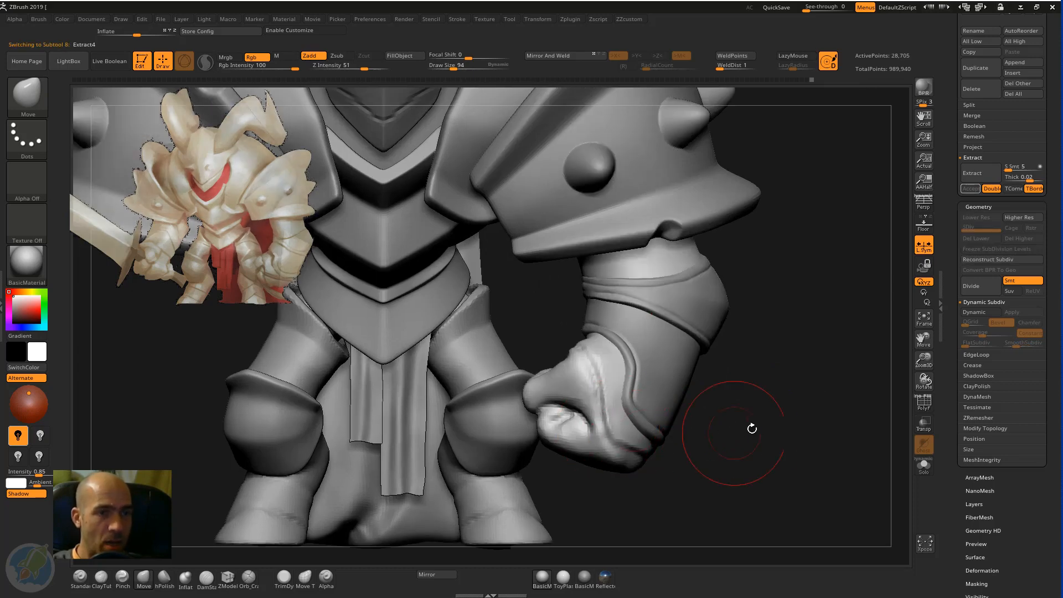
{"action": "left_click", "coordinate": [923, 466]}
{"action": "mouse_move", "coordinate": [773, 434]}
{"action": "left_mouse_down", "text": "alt"}
{"action": "mouse_move", "coordinate": [787, 403]}
{"action": "mouse_move", "coordinate": [830, 406]}
{"action": "left_mouse_up", "text": "alt"}
{"action": "left_click_drag", "start_coordinate": [636, 247], "coordinate": [577, 241], "text": "shift"}
{"action": "mouse_move", "coordinate": [782, 351]}
{"action": "left_mouse_down"}
{"action": "mouse_move", "coordinate": [821, 340]}
{"action": "mouse_move", "coordinate": [777, 350]}
{"action": "mouse_move", "coordinate": [778, 363]}
{"action": "mouse_move", "coordinate": [726, 399]}
{"action": "mouse_move", "coordinate": [700, 394]}
{"action": "mouse_move", "coordinate": [698, 409]}
{"action": "left_mouse_up"}
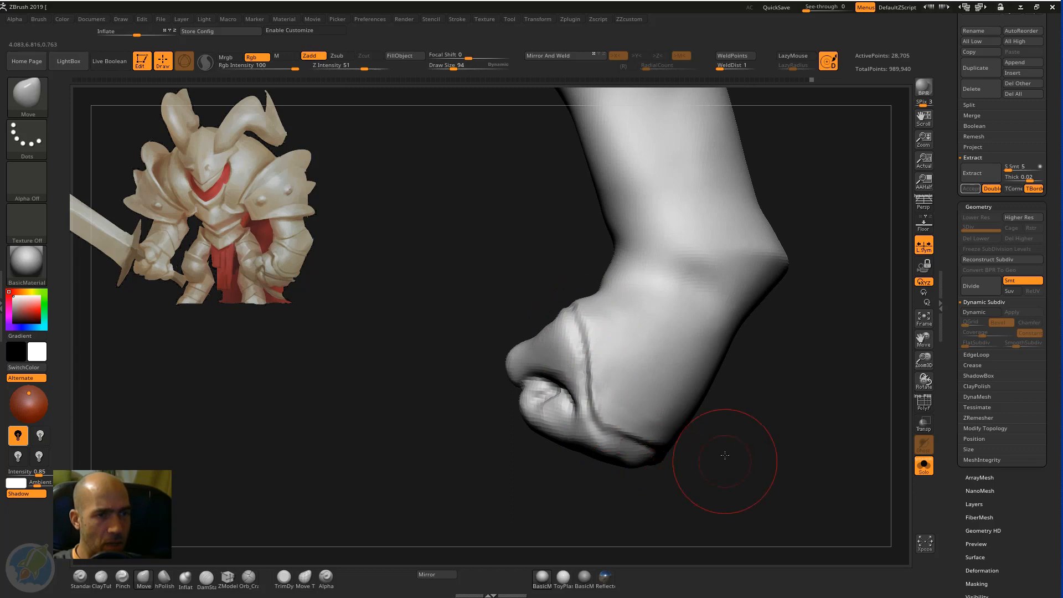
{"action": "left_click_drag", "start_coordinate": [726, 463], "coordinate": [735, 455]}
Step: Remesh the arm and fist with DynaMesh at resolution 120 with Polish enabled
{"action": "key", "text": "ctrl+shift+a"}
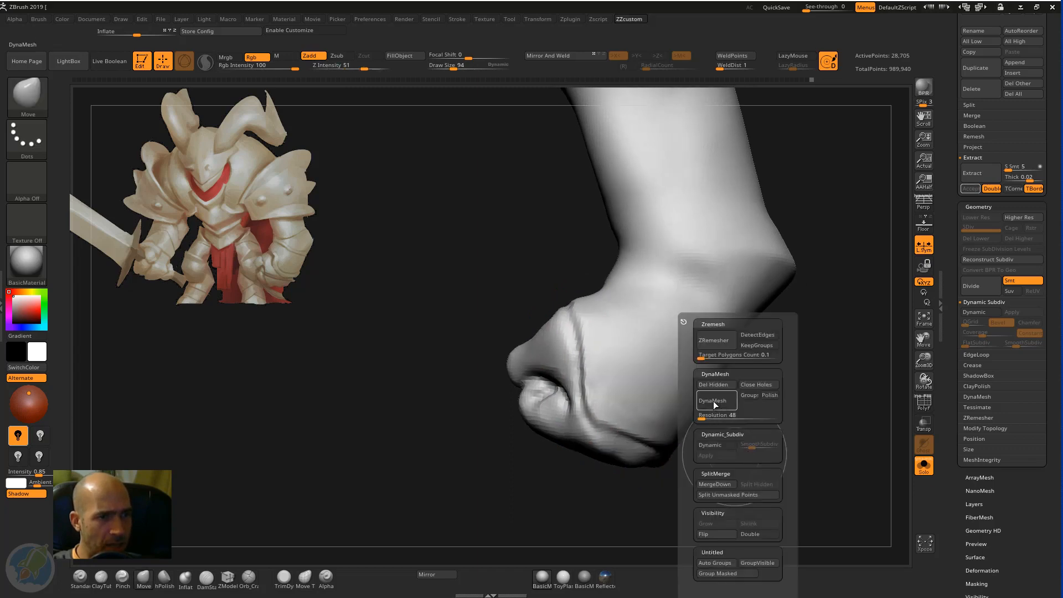
{"action": "key", "text": "ctrl+shift+a"}
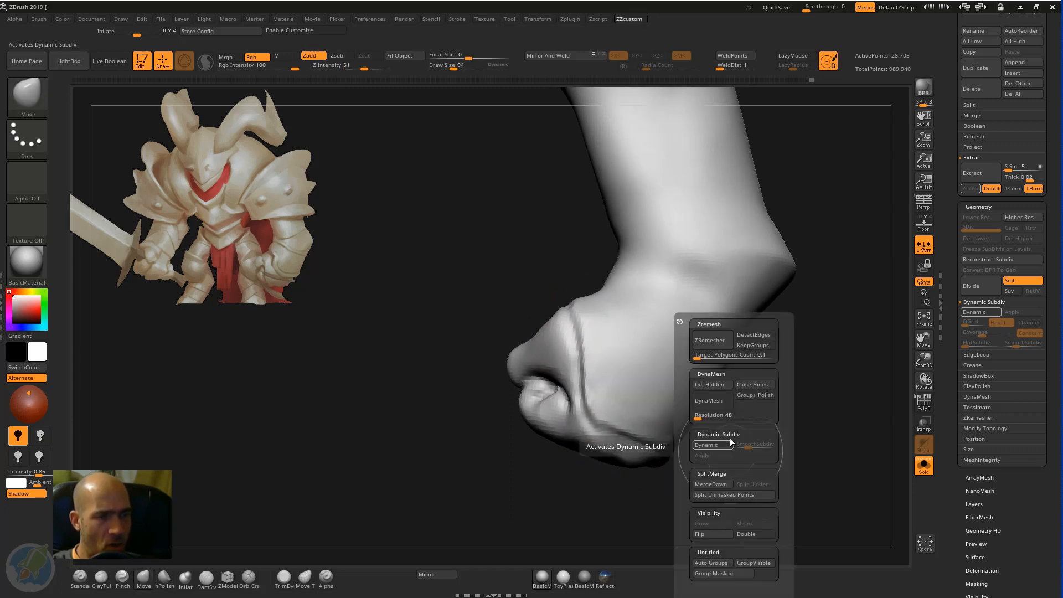
{"action": "left_click", "coordinate": [696, 417]}
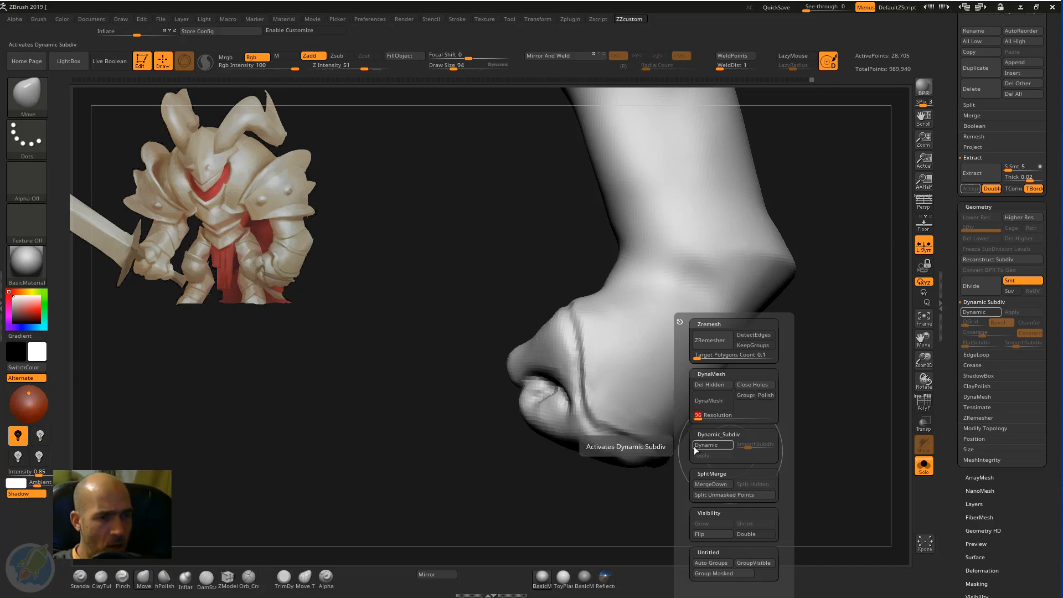
{"action": "type", "text": "122"}
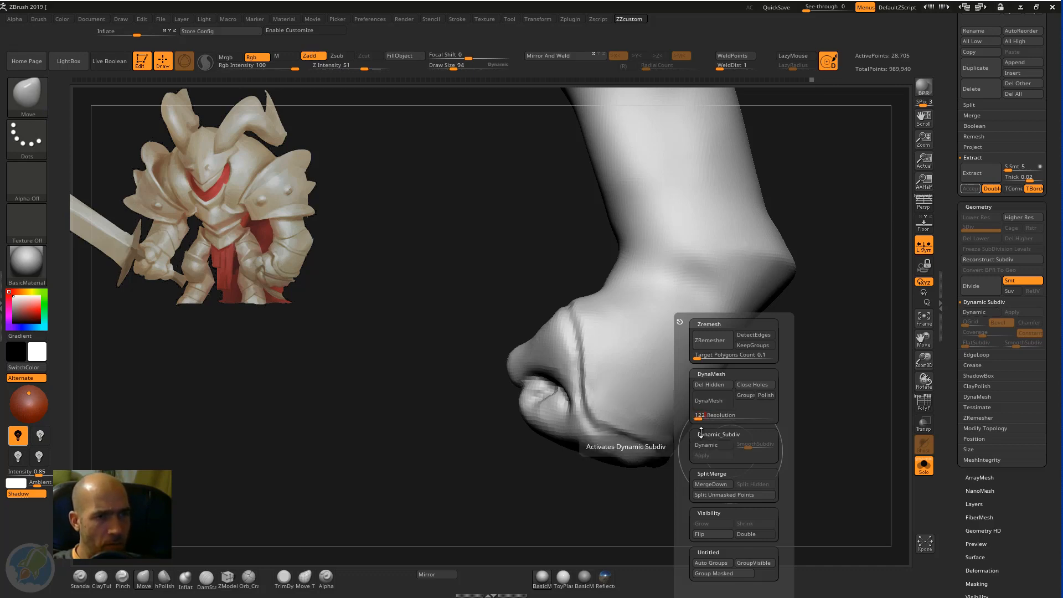
{"action": "left_click", "coordinate": [767, 396]}
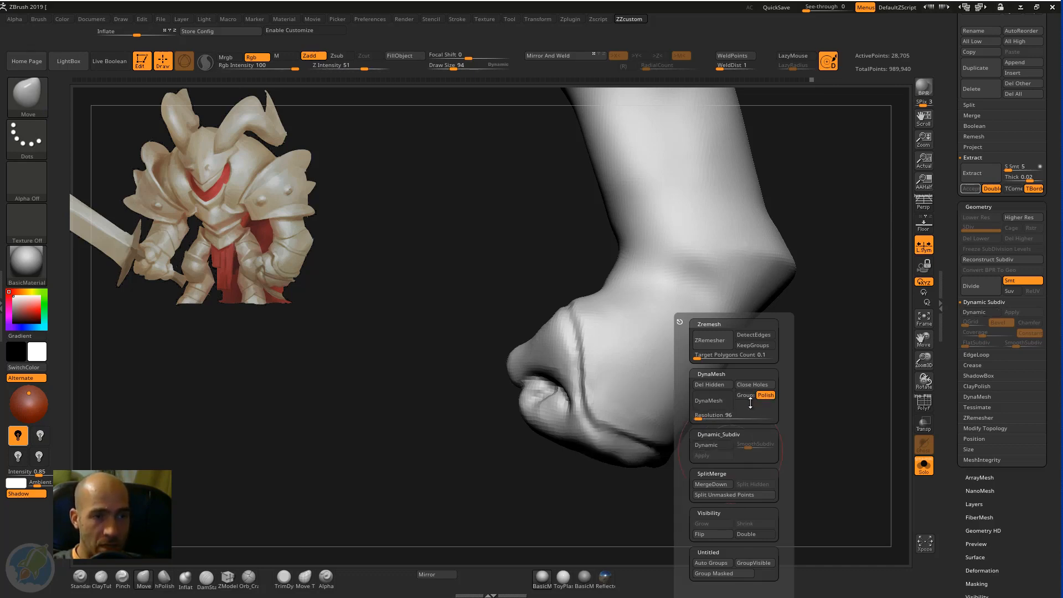
{"action": "left_click", "coordinate": [697, 417]}
{"action": "type", "text": "1"}
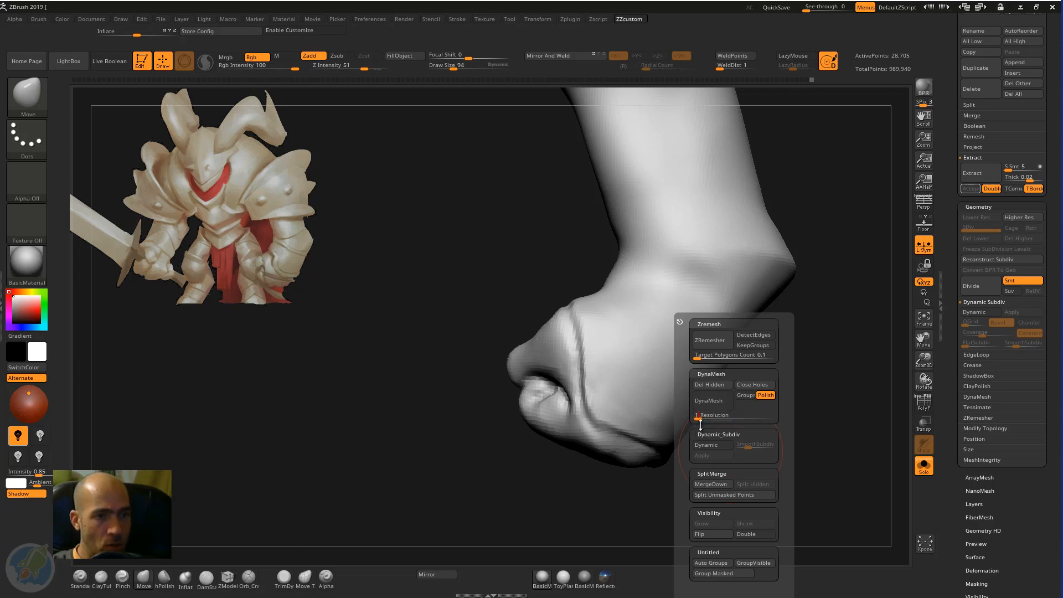
{"action": "type", "text": "22"}
{"action": "key", "text": "Return"}
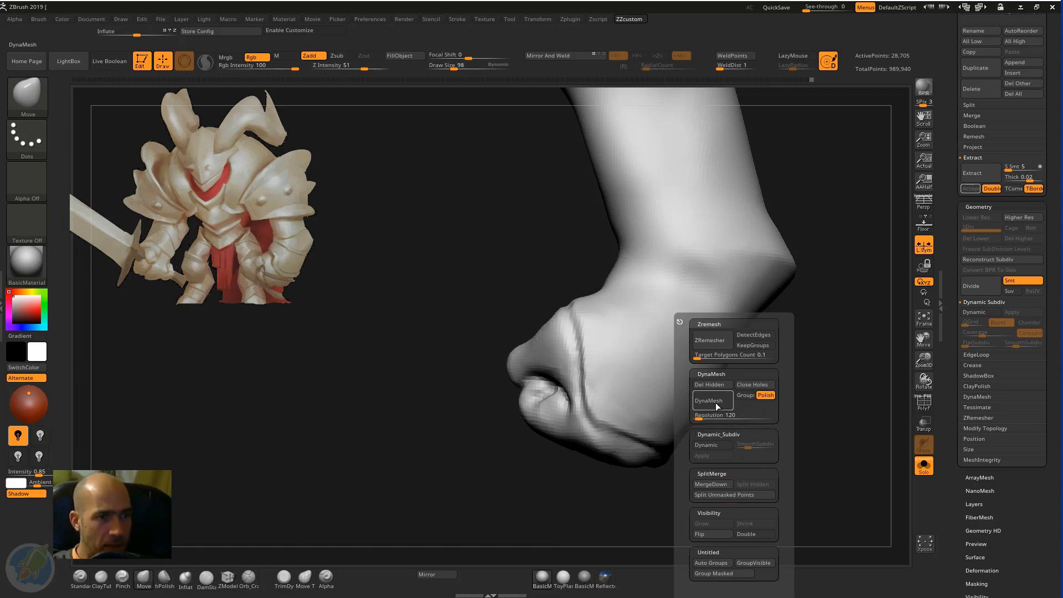
{"action": "left_click", "coordinate": [716, 405]}
Step: Carve the groove across the back of the hand with the DamStandard brush at draw size 62, intensity 33 and LazyRadius 1
{"action": "mouse_move", "coordinate": [719, 476]}
{"action": "left_mouse_down"}
{"action": "mouse_move", "coordinate": [636, 471]}
{"action": "mouse_move", "coordinate": [799, 380]}
{"action": "mouse_move", "coordinate": [754, 309]}
{"action": "left_mouse_up"}
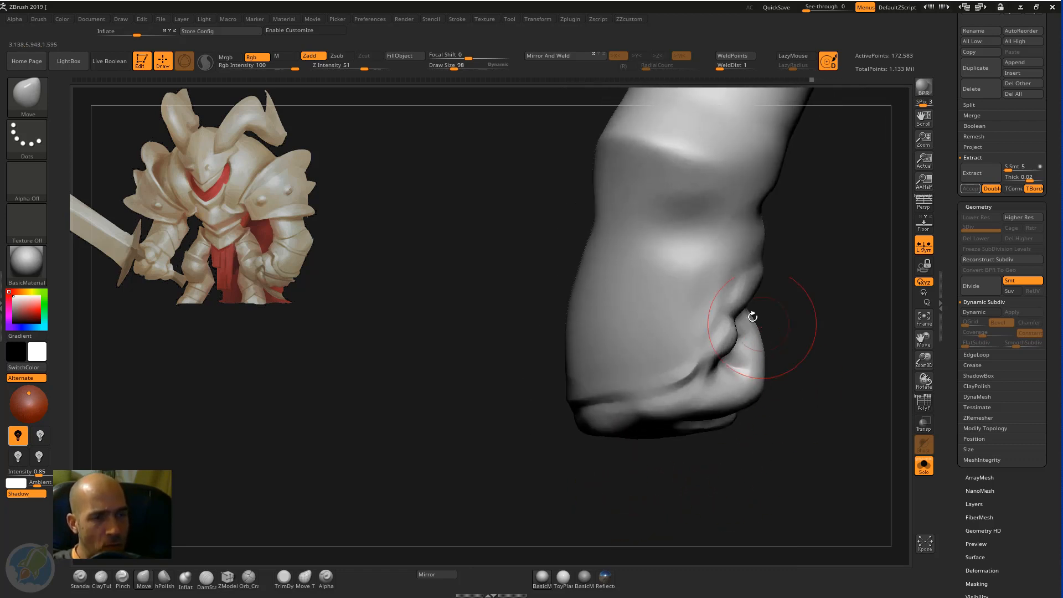
{"action": "key", "text": "b"}
{"action": "key", "text": "d"}
{"action": "key", "text": "s"}
{"action": "key", "text": "["}
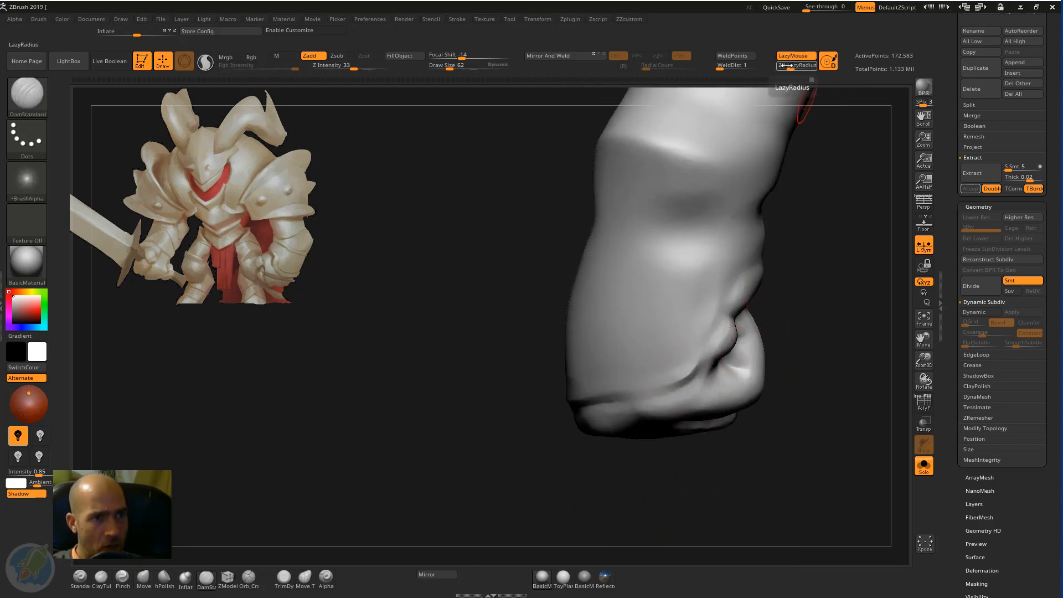
{"action": "left_click", "coordinate": [780, 67]}
{"action": "left_click_drag", "start_coordinate": [830, 360], "coordinate": [739, 352]}
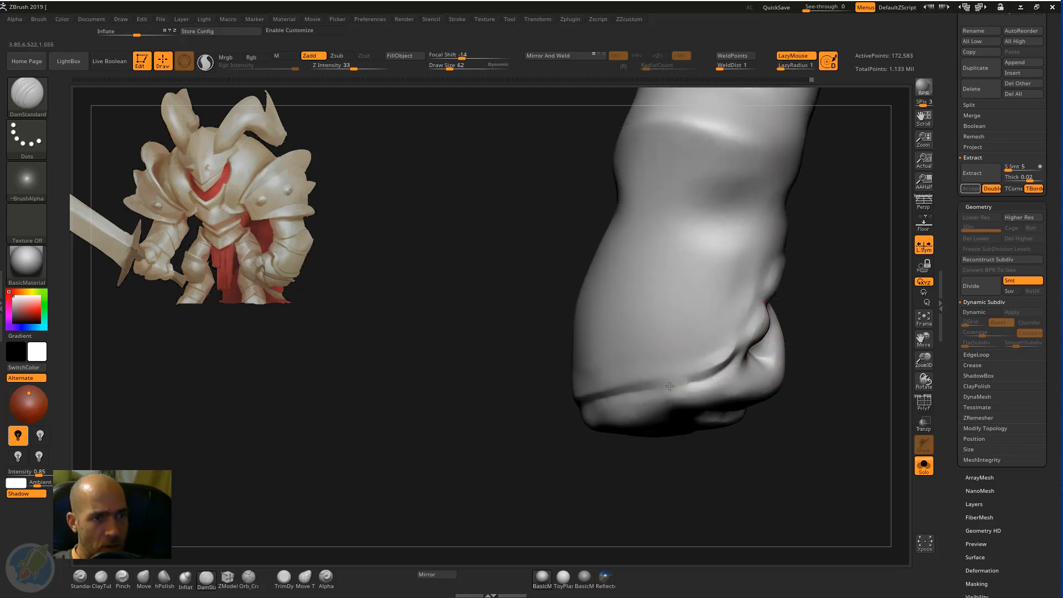
{"action": "left_click_drag", "start_coordinate": [604, 401], "coordinate": [686, 379]}
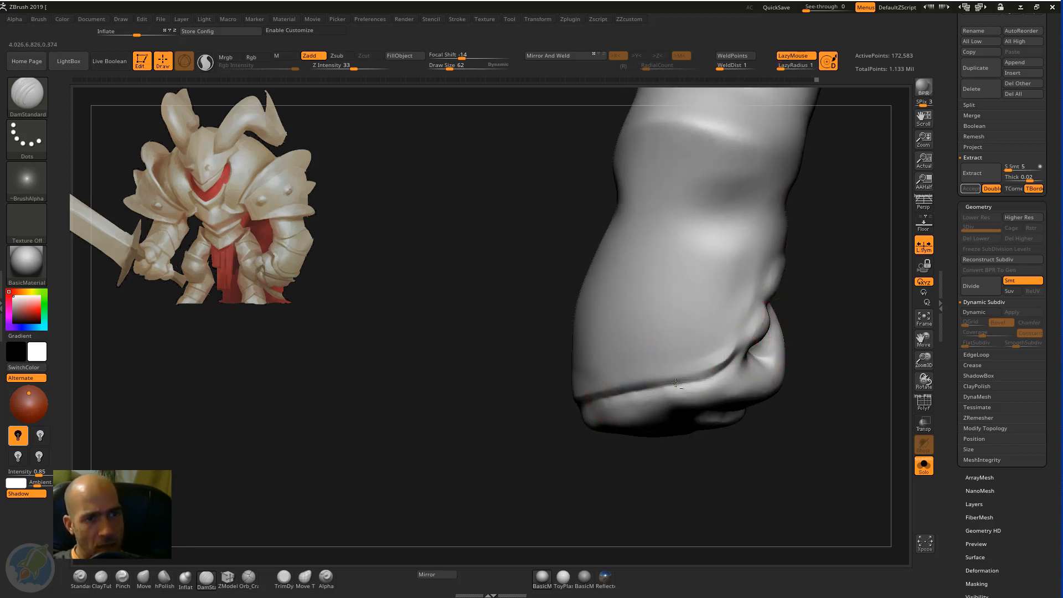
{"action": "left_click_drag", "start_coordinate": [618, 393], "coordinate": [695, 382]}
{"action": "left_click_drag", "start_coordinate": [742, 350], "coordinate": [625, 387]}
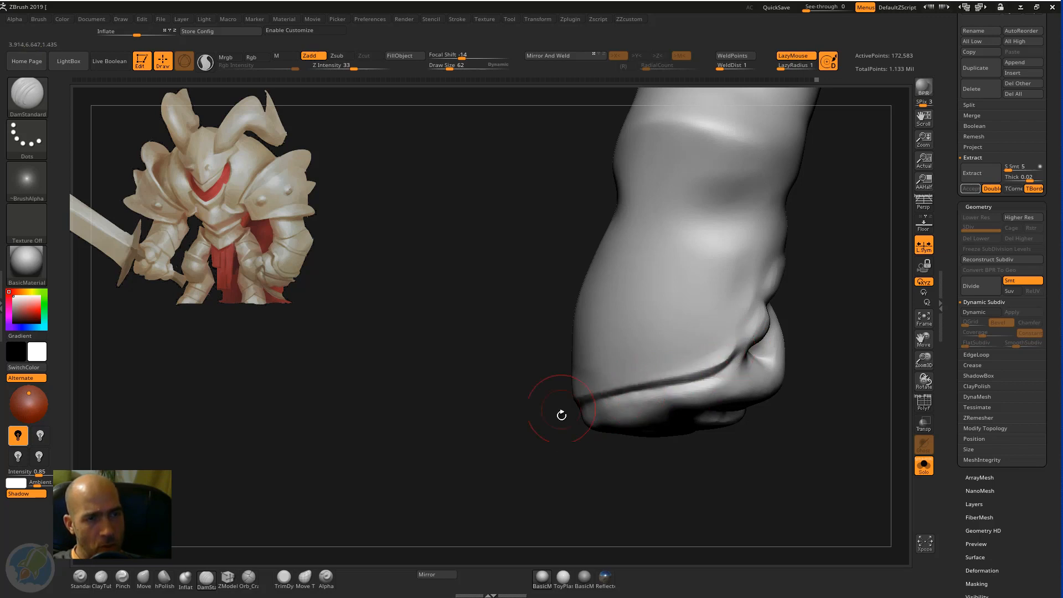
Step: Extend the DamStandard groove around both sides of the hand toward the thumb and smooth its rough spots
{"action": "mouse_move", "coordinate": [561, 415]}
{"action": "left_mouse_down"}
{"action": "mouse_move", "coordinate": [794, 311]}
{"action": "mouse_move", "coordinate": [707, 320]}
{"action": "left_mouse_up"}
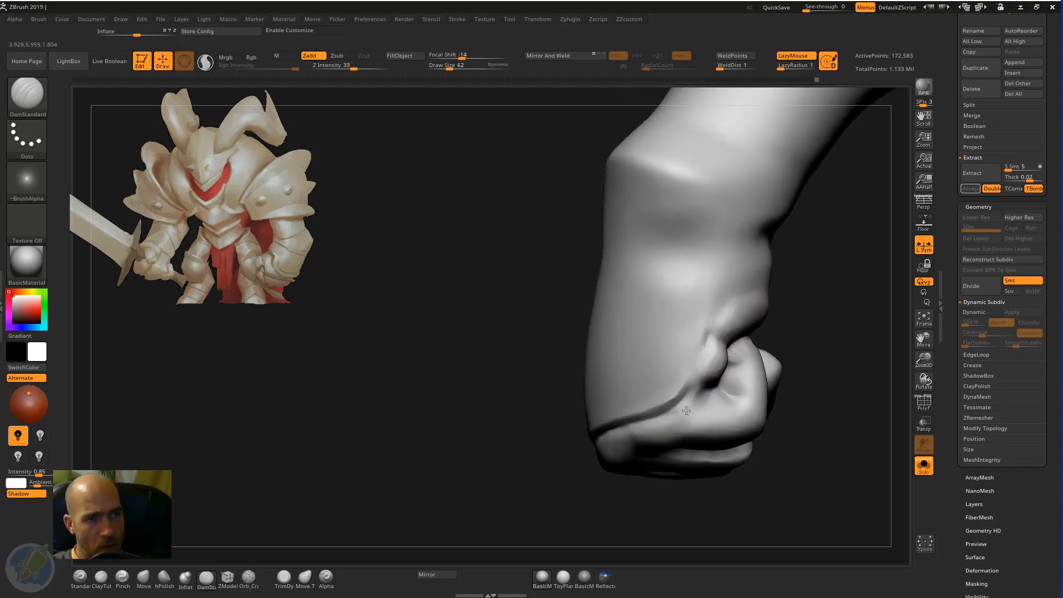
{"action": "left_click_drag", "start_coordinate": [685, 389], "coordinate": [710, 350]}
{"action": "mouse_move", "coordinate": [556, 455]}
{"action": "left_mouse_down"}
{"action": "mouse_move", "coordinate": [788, 368]}
{"action": "mouse_move", "coordinate": [671, 363]}
{"action": "left_mouse_up"}
{"action": "key", "text": "shift"}
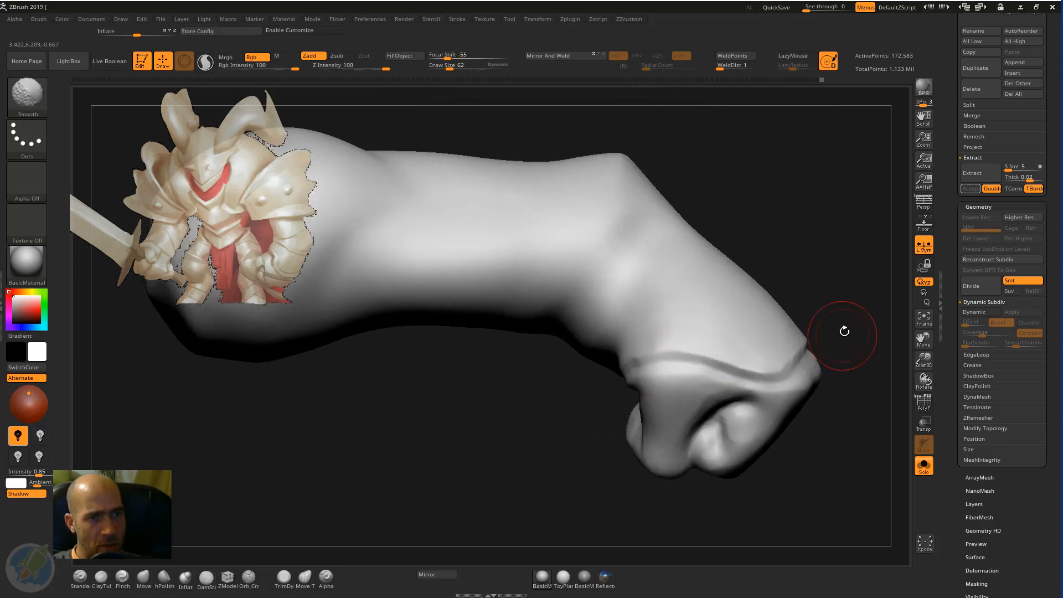
{"action": "left_click_drag", "start_coordinate": [844, 331], "coordinate": [780, 378]}
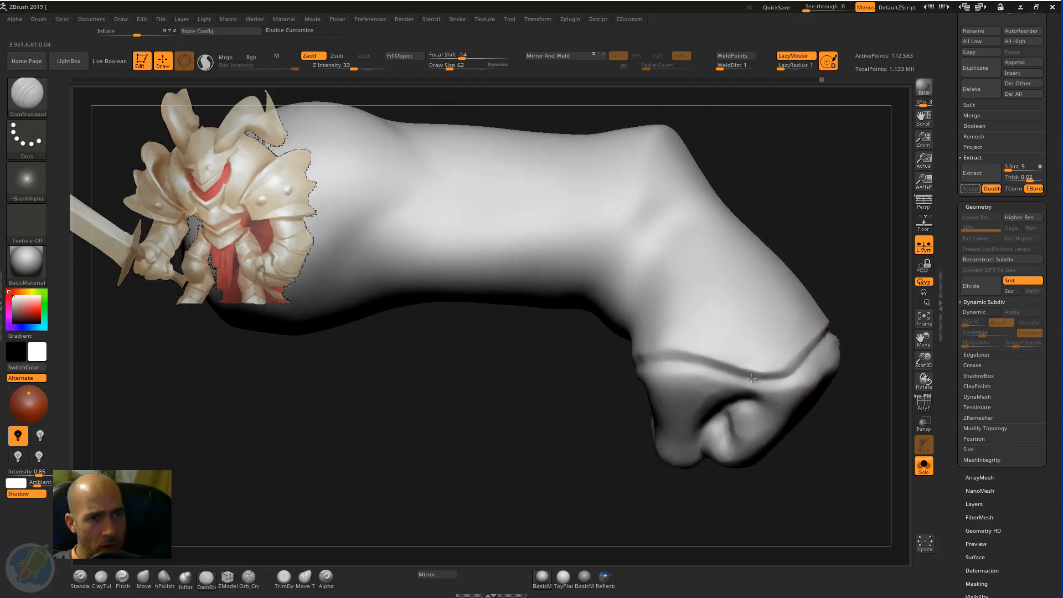
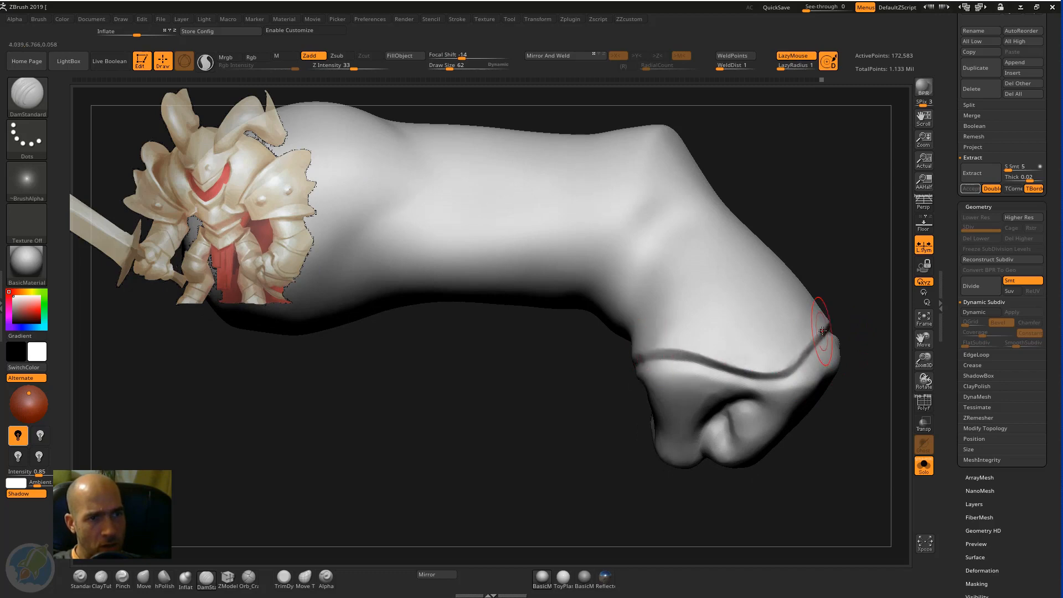
{"action": "mouse_move", "coordinate": [866, 360]}
{"action": "left_mouse_down"}
{"action": "mouse_move", "coordinate": [856, 330]}
{"action": "mouse_move", "coordinate": [679, 347]}
{"action": "left_mouse_up"}
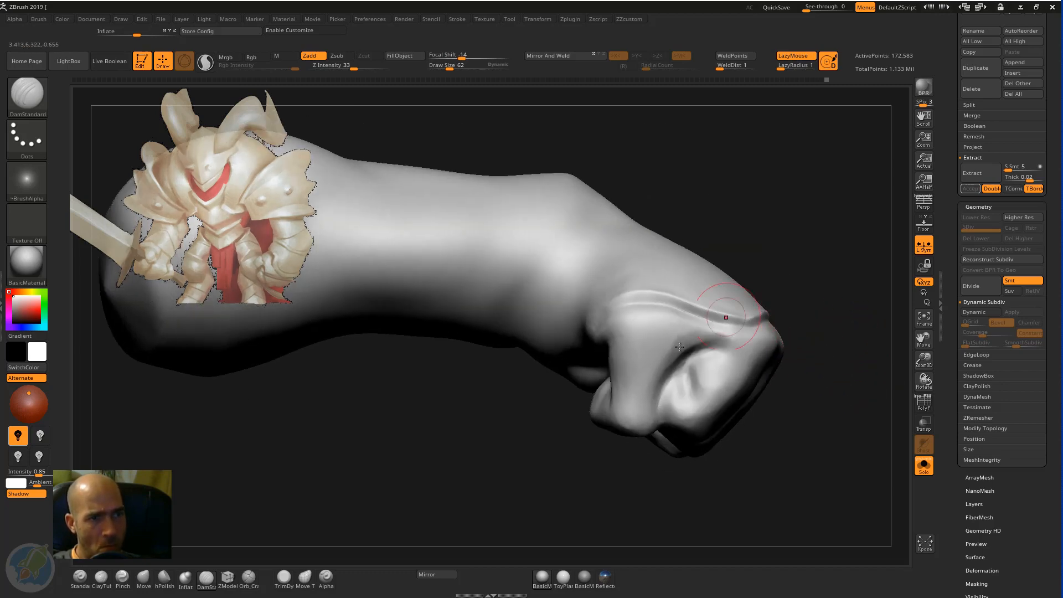
{"action": "key", "text": "shift"}
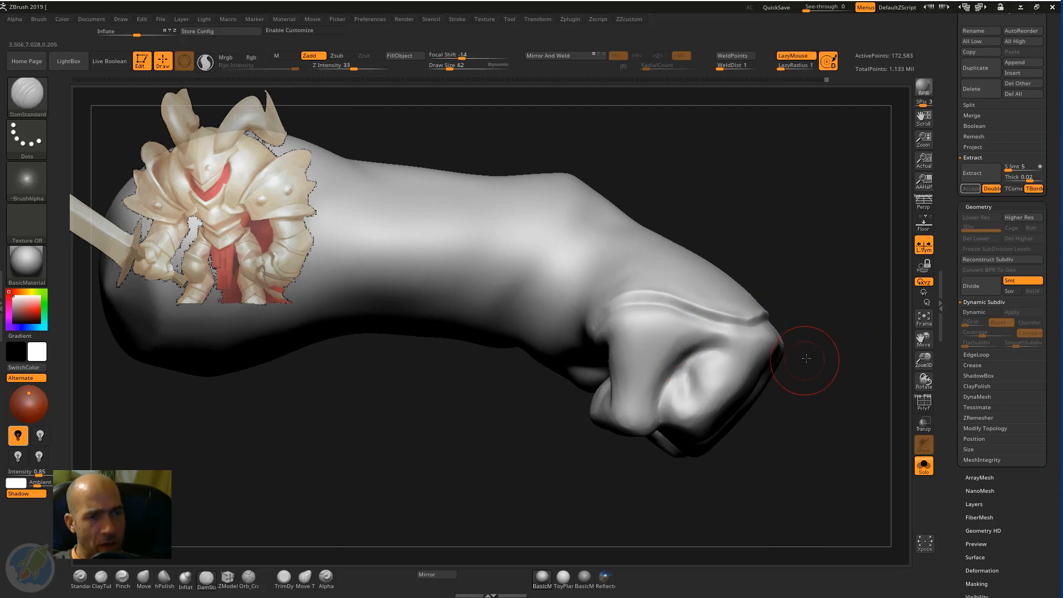
Step: Deepen the folds around the curled index finger and extend the groove into the thumb web with DamStandard
{"action": "left_click_drag", "start_coordinate": [806, 359], "coordinate": [806, 387], "text": "alt"}
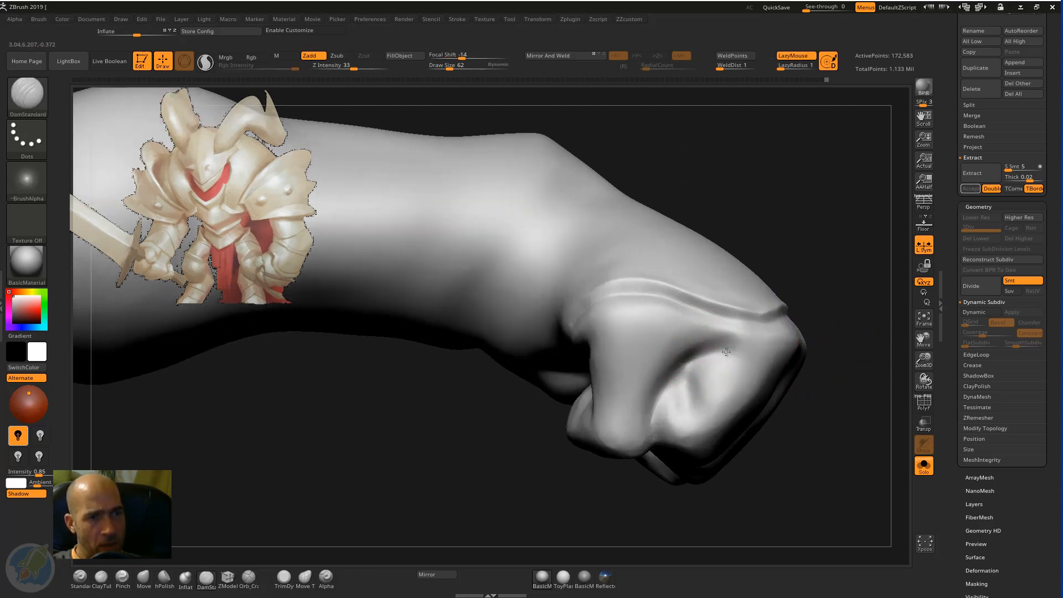
{"action": "left_click_drag", "start_coordinate": [725, 351], "coordinate": [696, 399]}
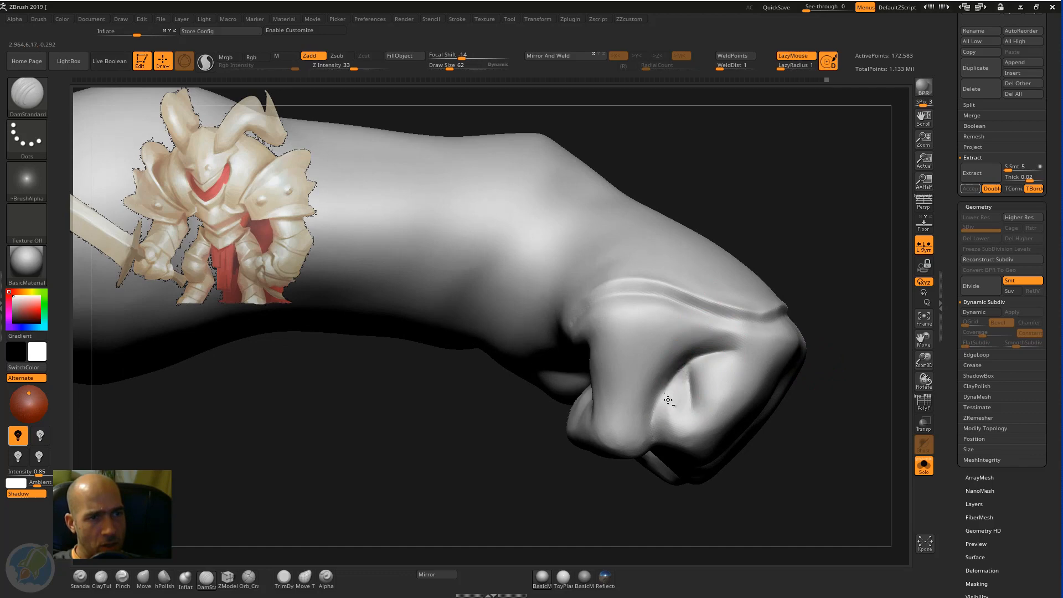
{"action": "left_click_drag", "start_coordinate": [659, 498], "coordinate": [603, 360]}
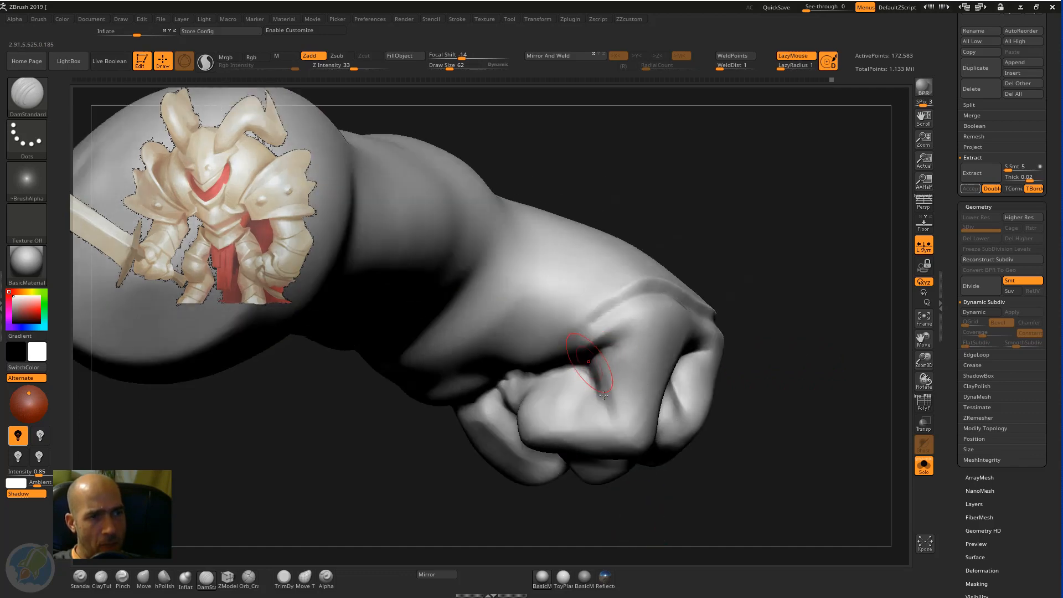
{"action": "left_click_drag", "start_coordinate": [621, 308], "coordinate": [577, 348]}
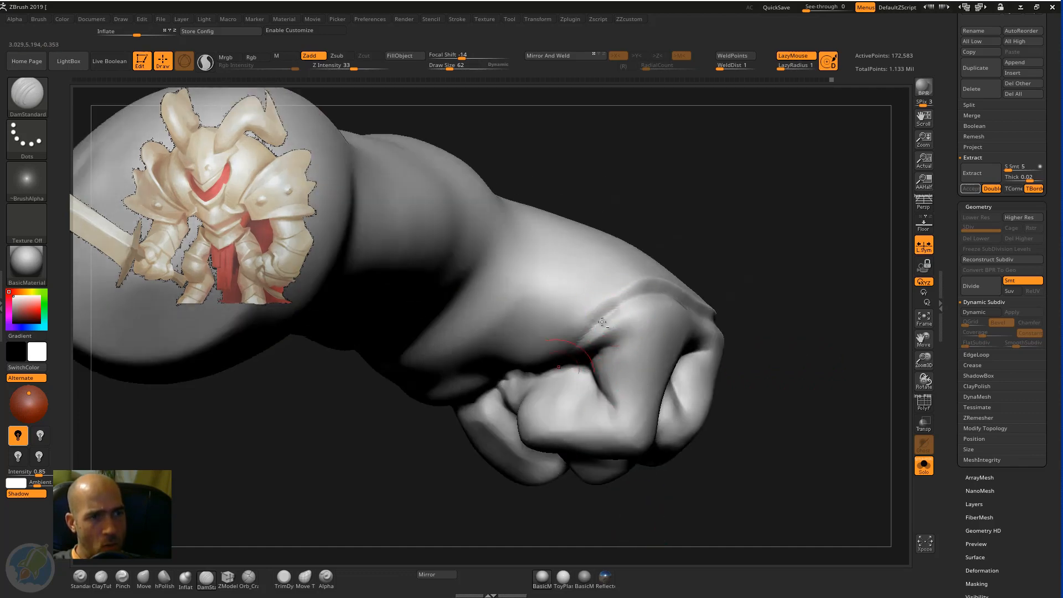
Step: Smooth the thumb's base and carve the crease where the thumb and fingertips meet the palm
{"action": "key", "text": "shift"}
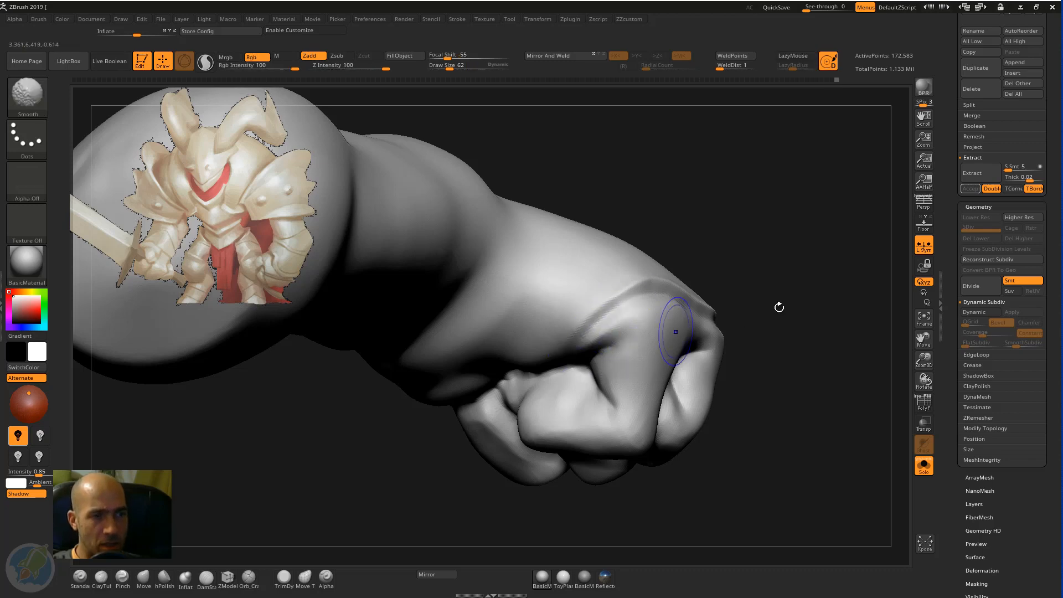
{"action": "left_click_drag", "start_coordinate": [778, 306], "coordinate": [631, 349]}
{"action": "left_click_drag", "start_coordinate": [768, 308], "coordinate": [736, 326]}
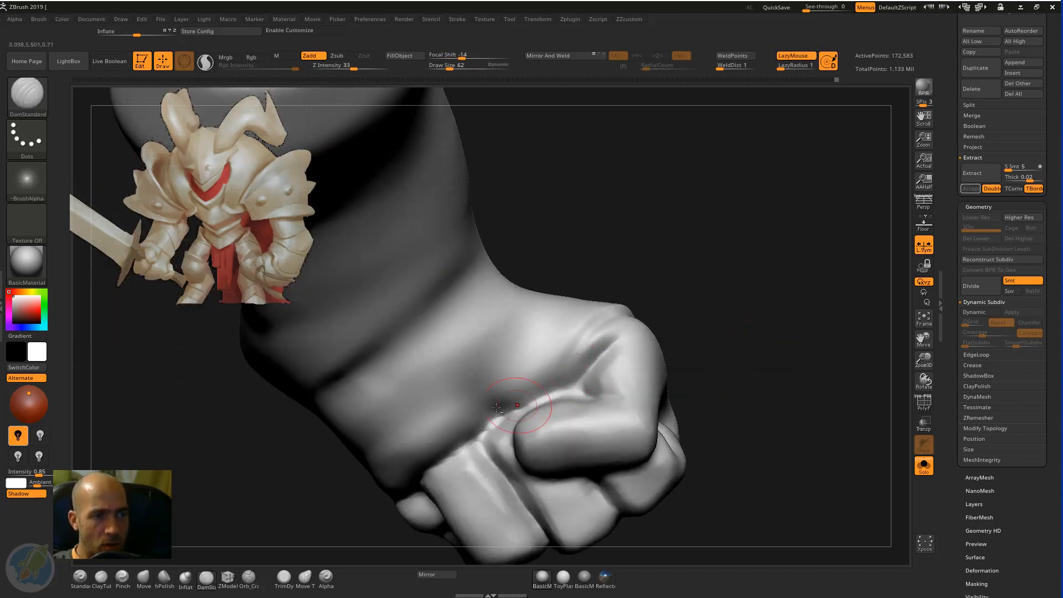
{"action": "left_click_drag", "start_coordinate": [491, 408], "coordinate": [538, 402]}
{"action": "mouse_move", "coordinate": [698, 355]}
{"action": "left_mouse_down"}
{"action": "mouse_move", "coordinate": [669, 344]}
{"action": "mouse_move", "coordinate": [676, 326]}
{"action": "left_mouse_up"}
{"action": "key", "text": "shift"}
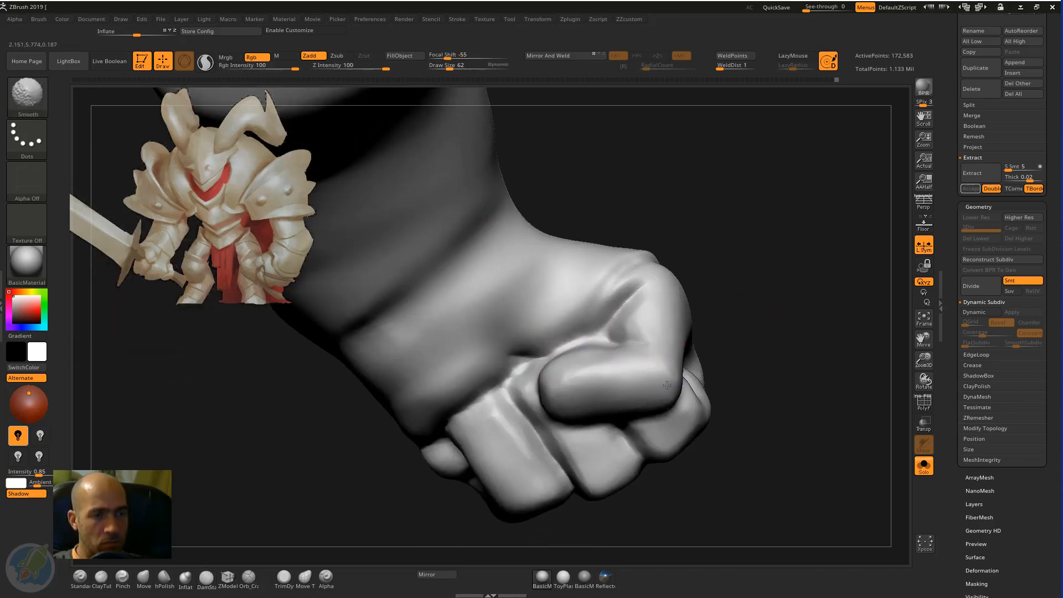
{"action": "left_click_drag", "start_coordinate": [753, 309], "coordinate": [637, 343]}
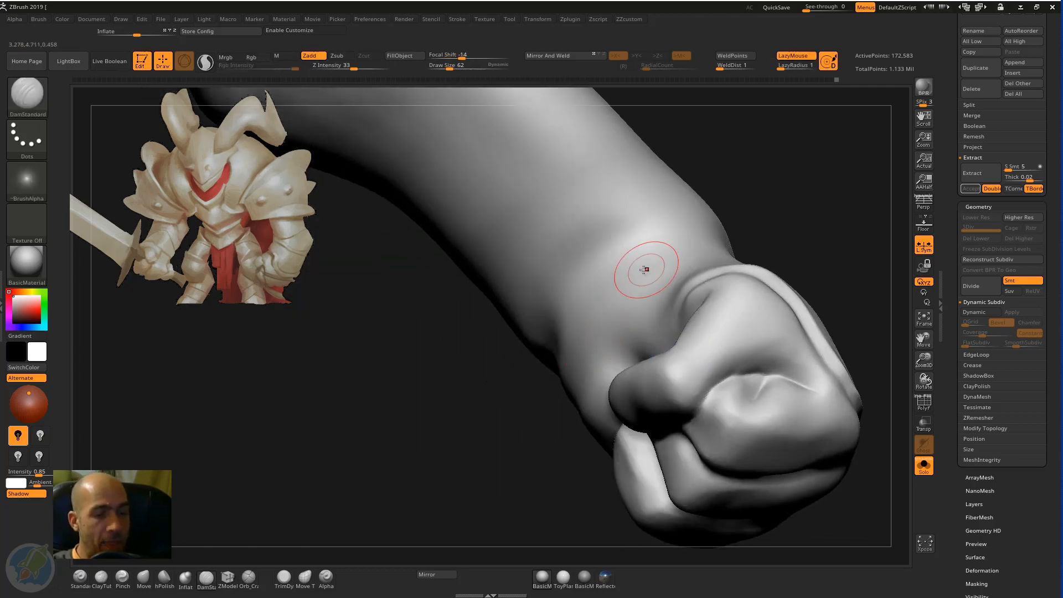
Step: Reshape the folded thumb with the Move brush at draw size 134
{"action": "key", "text": "b"}
{"action": "key", "text": "m"}
{"action": "key", "text": "v"}
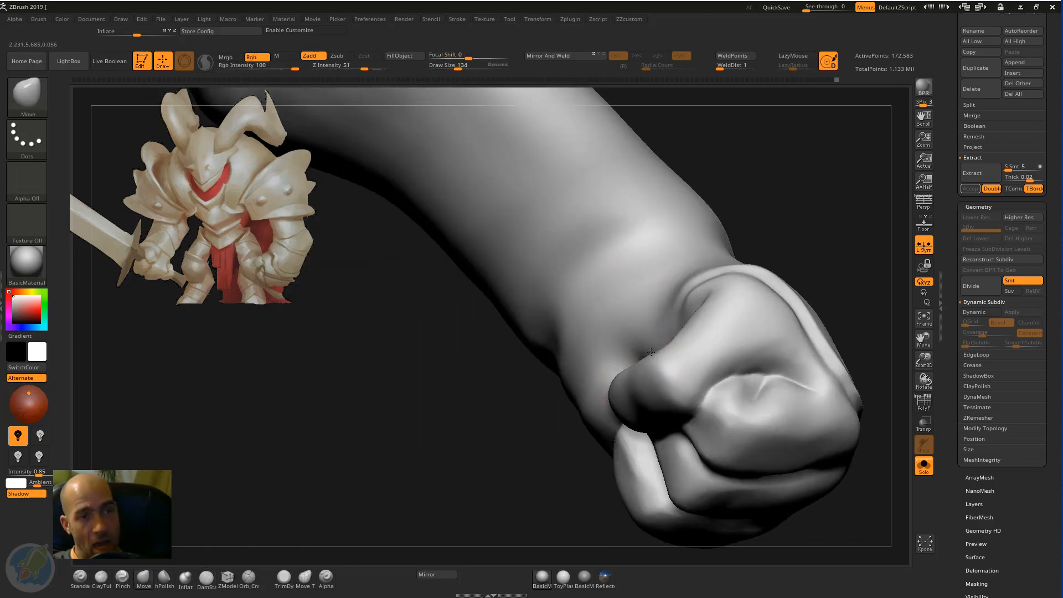
{"action": "left_click_drag", "start_coordinate": [832, 190], "coordinate": [641, 363]}
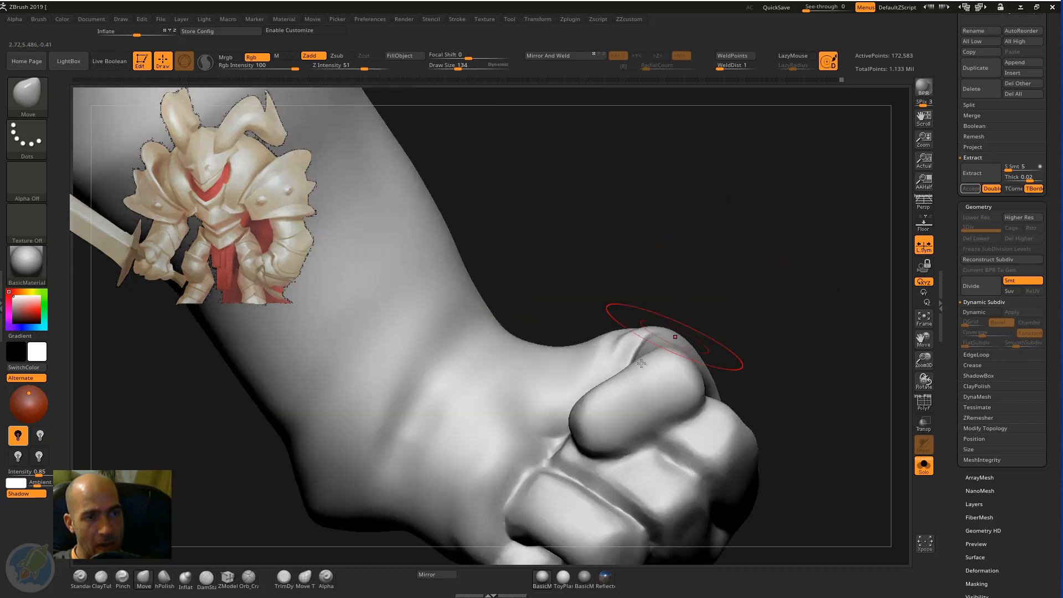
{"action": "left_click_drag", "start_coordinate": [583, 406], "coordinate": [635, 371]}
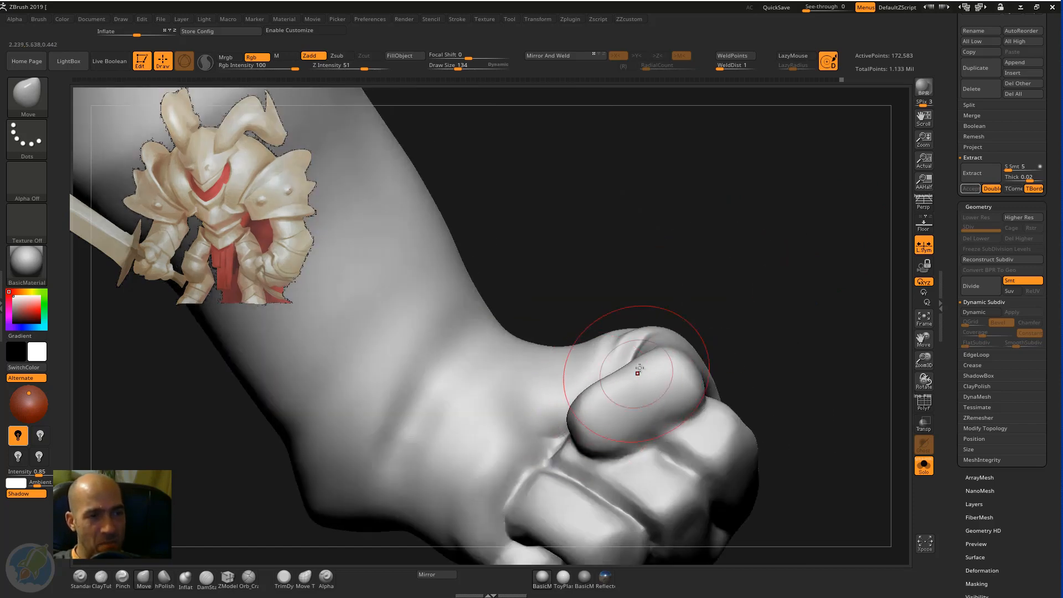
{"action": "mouse_move", "coordinate": [756, 310]}
{"action": "left_mouse_down"}
{"action": "mouse_move", "coordinate": [764, 303]}
{"action": "mouse_move", "coordinate": [740, 299]}
{"action": "left_mouse_up"}
{"action": "mouse_move", "coordinate": [719, 384]}
{"action": "left_mouse_down"}
{"action": "mouse_move", "coordinate": [722, 392]}
{"action": "mouse_move", "coordinate": [711, 384]}
{"action": "left_mouse_up"}
Step: Build up volume on the thumb with the Standard brush at draw size 134, intensity 25
{"action": "key", "text": "b"}
{"action": "key", "text": "s"}
{"action": "key", "text": "t"}
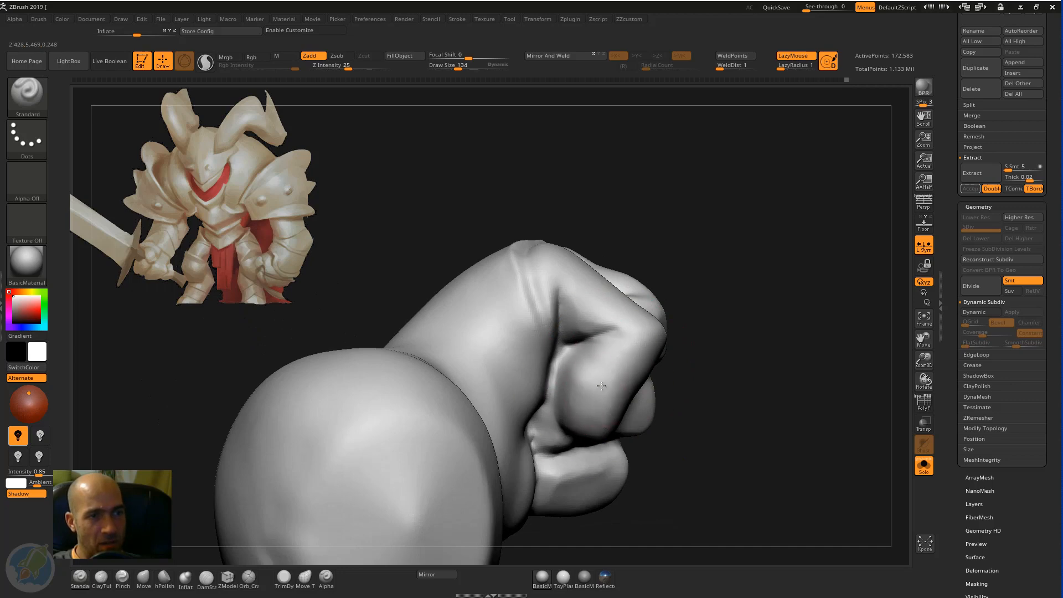
{"action": "mouse_move", "coordinate": [714, 282]}
{"action": "left_mouse_down"}
{"action": "mouse_move", "coordinate": [674, 265]}
{"action": "mouse_move", "coordinate": [790, 268]}
{"action": "left_mouse_up"}
Step: Flatten the planes of the thumb and curled fingers with the hPolish brush at draw size 134, intensity 37
{"action": "key", "text": "b"}
{"action": "key", "text": "h"}
{"action": "key", "text": "p"}
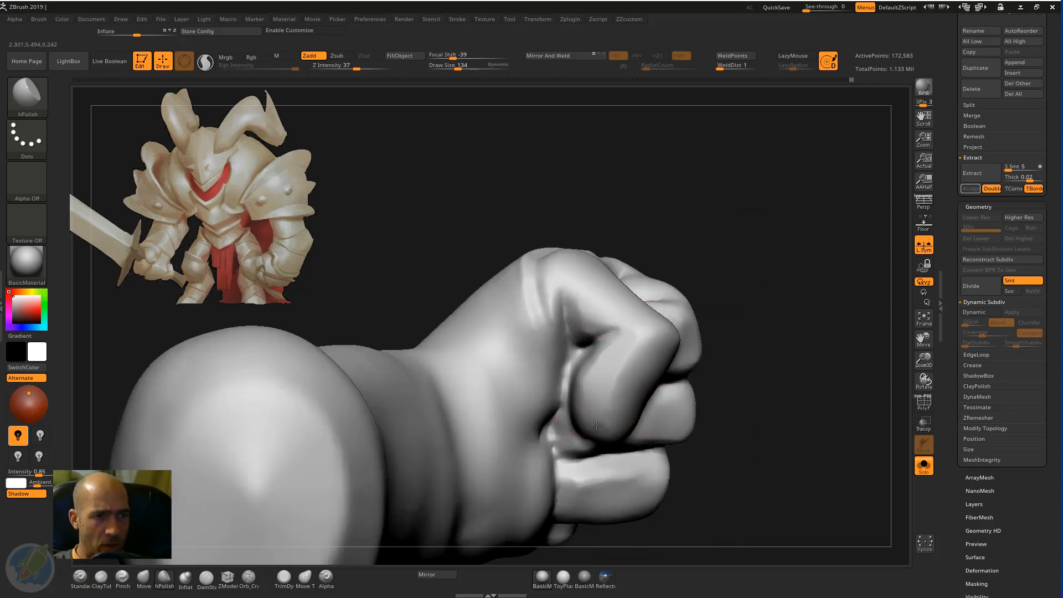
{"action": "left_click_drag", "start_coordinate": [771, 328], "coordinate": [706, 330]}
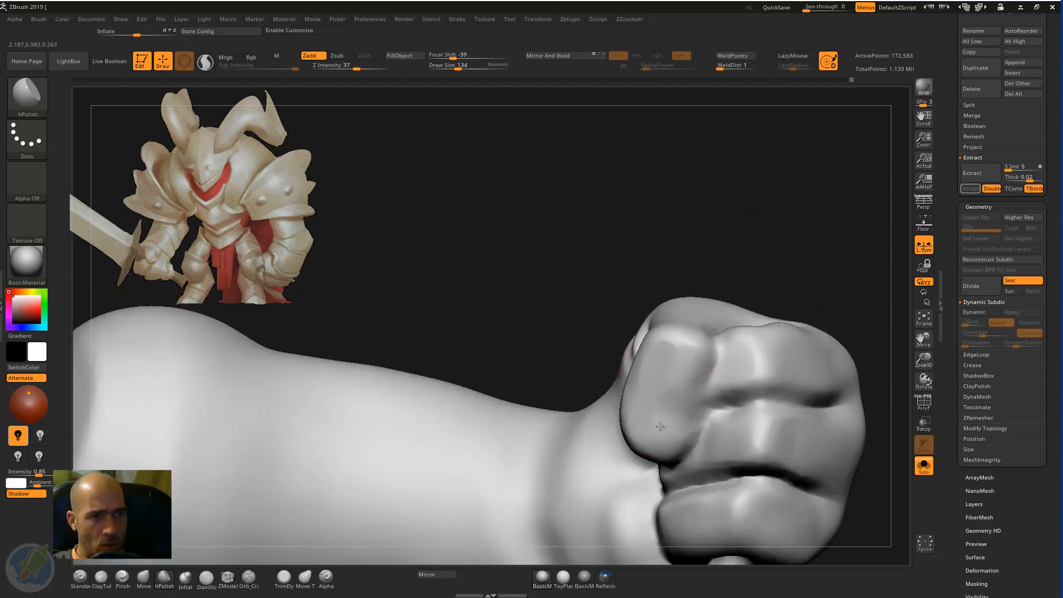
{"action": "left_click_drag", "start_coordinate": [740, 249], "coordinate": [678, 349]}
{"action": "left_click_drag", "start_coordinate": [619, 394], "coordinate": [585, 339]}
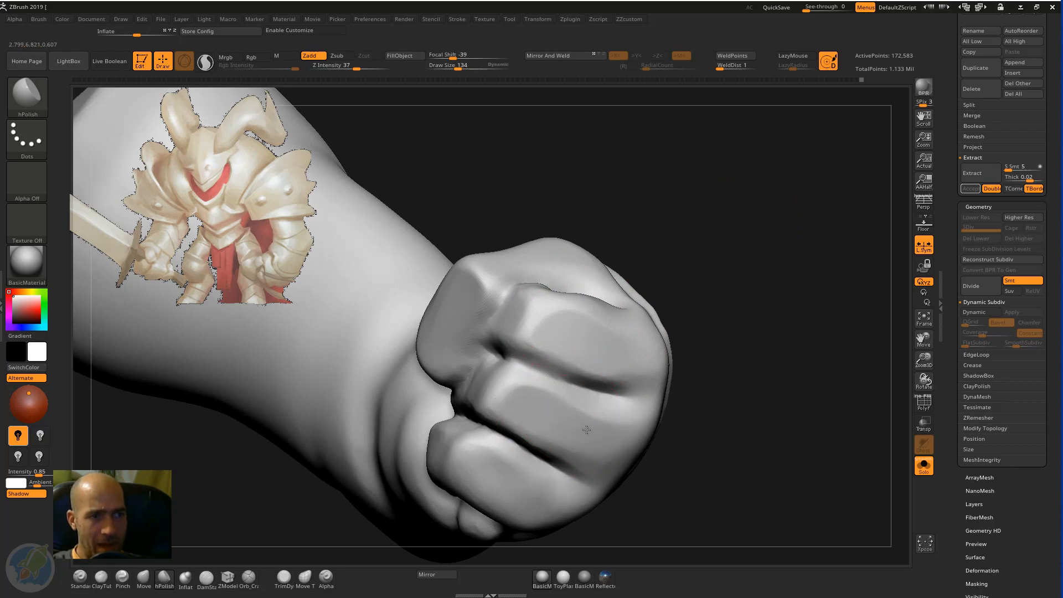
Step: Polish the knuckle area below the hand's groove with hPolish and smooth it at draw size 94
{"action": "mouse_move", "coordinate": [723, 493]}
{"action": "left_mouse_down"}
{"action": "mouse_move", "coordinate": [684, 461]}
{"action": "mouse_move", "coordinate": [719, 430]}
{"action": "mouse_move", "coordinate": [758, 448]}
{"action": "mouse_move", "coordinate": [740, 457]}
{"action": "mouse_move", "coordinate": [658, 436]}
{"action": "left_mouse_up"}
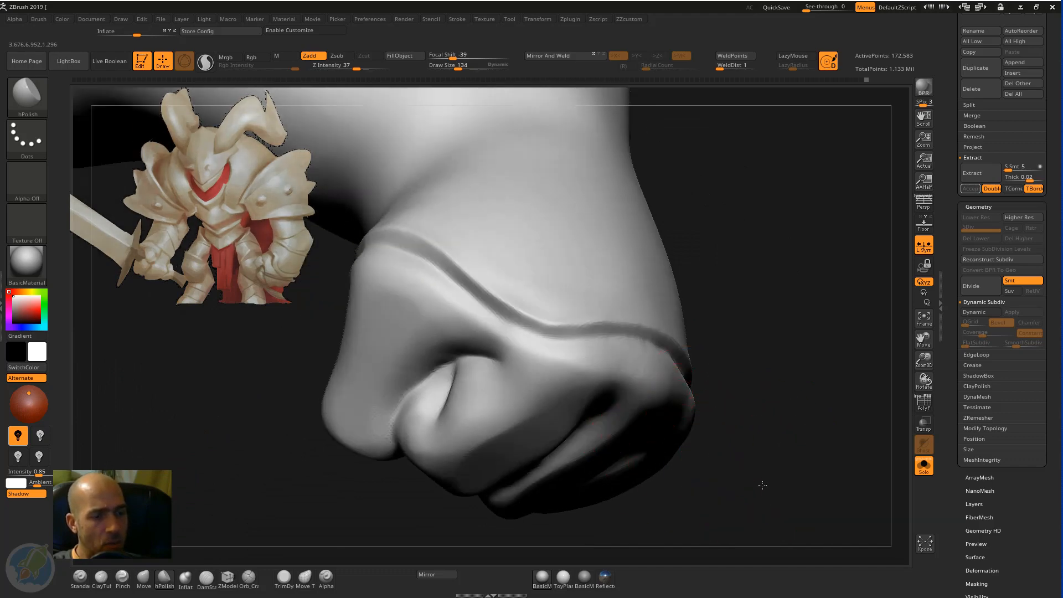
{"action": "left_click_drag", "start_coordinate": [762, 485], "coordinate": [600, 316]}
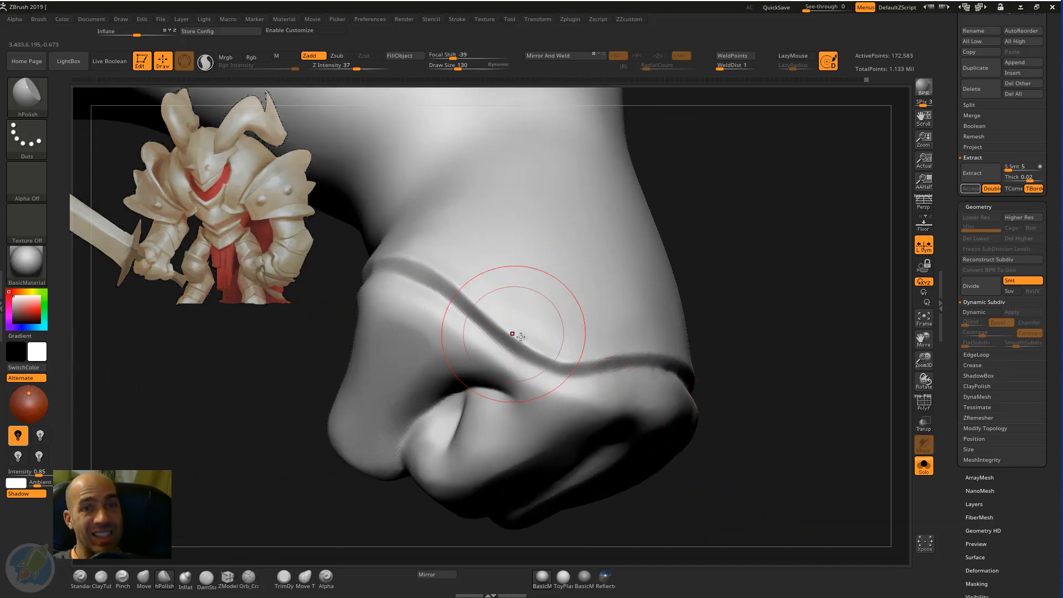
{"action": "left_click_drag", "start_coordinate": [448, 333], "coordinate": [438, 340], "text": "shift"}
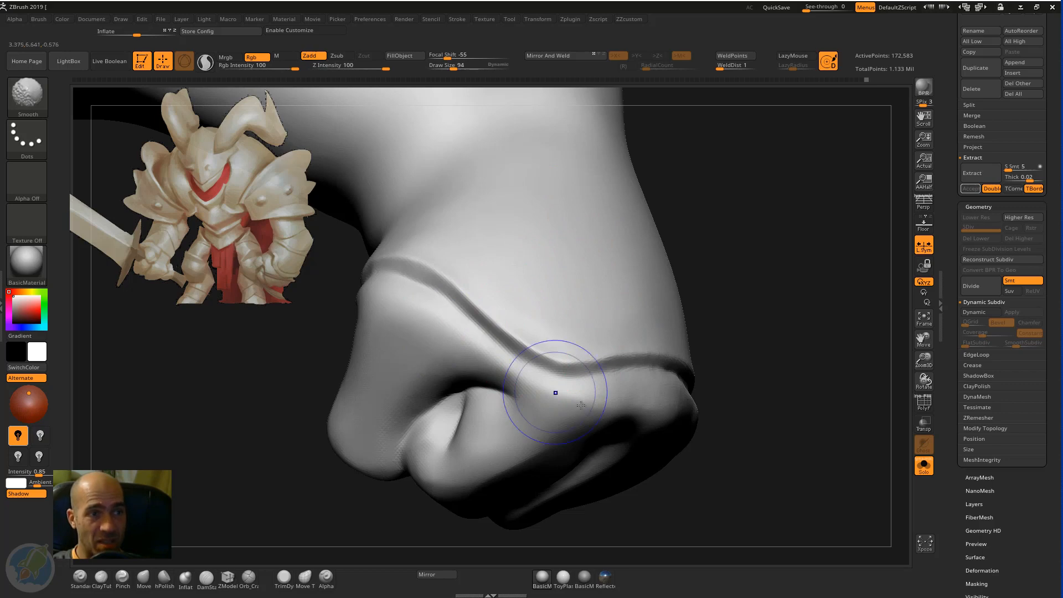
{"action": "mouse_move", "coordinate": [814, 415]}
{"action": "left_mouse_down"}
{"action": "mouse_move", "coordinate": [807, 337]}
{"action": "mouse_move", "coordinate": [755, 204]}
{"action": "left_mouse_up"}
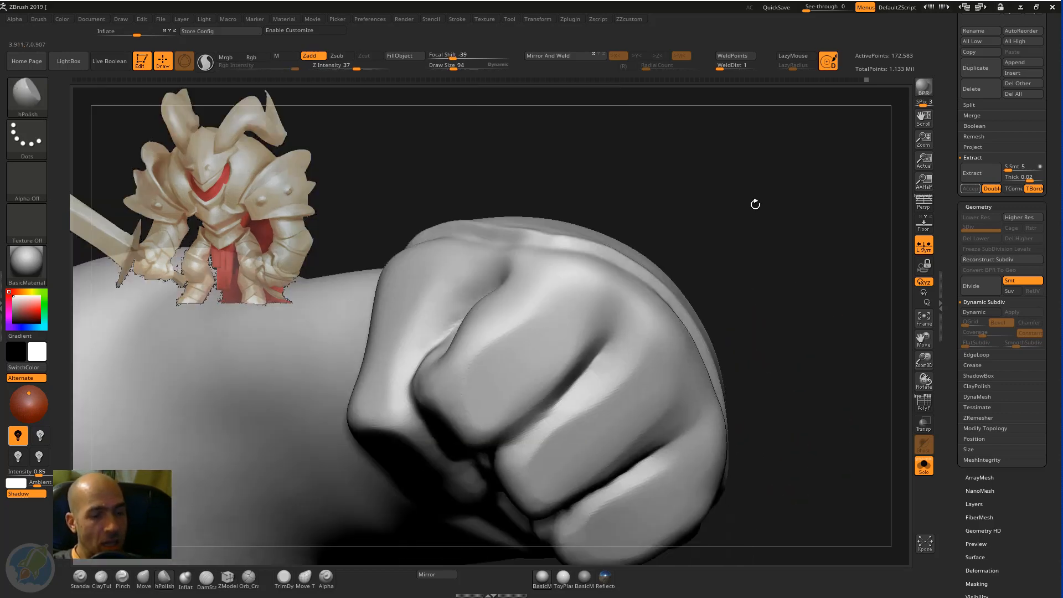
Step: Deepen the creases between the curled fingers with the DamStandard brush at draw size 62, intensity 33
{"action": "mouse_move", "coordinate": [680, 311]}
{"action": "left_mouse_down"}
{"action": "mouse_move", "coordinate": [598, 353]}
{"action": "mouse_move", "coordinate": [526, 415]}
{"action": "left_mouse_up"}
{"action": "left_click_drag", "start_coordinate": [737, 282], "coordinate": [709, 192], "text": "alt"}
{"action": "left_click_drag", "start_coordinate": [628, 370], "coordinate": [509, 434]}
{"action": "mouse_move", "coordinate": [722, 318]}
{"action": "left_mouse_down"}
{"action": "mouse_move", "coordinate": [735, 304]}
{"action": "mouse_move", "coordinate": [761, 304]}
{"action": "left_mouse_up"}
{"action": "left_click_drag", "start_coordinate": [568, 416], "coordinate": [490, 474]}
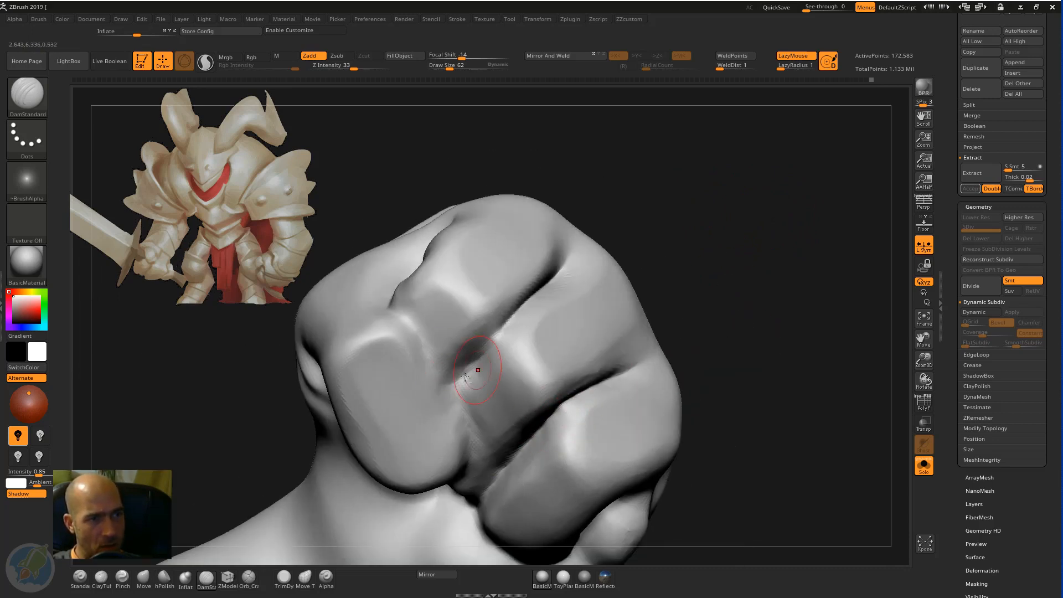
{"action": "left_click_drag", "start_coordinate": [523, 311], "coordinate": [446, 395], "text": "alt"}
Step: Carve the boundary between the thumb and the curled fingers with DamStandard strokes along the thumb's edge
{"action": "left_click_drag", "start_coordinate": [457, 439], "coordinate": [454, 394], "text": "alt"}
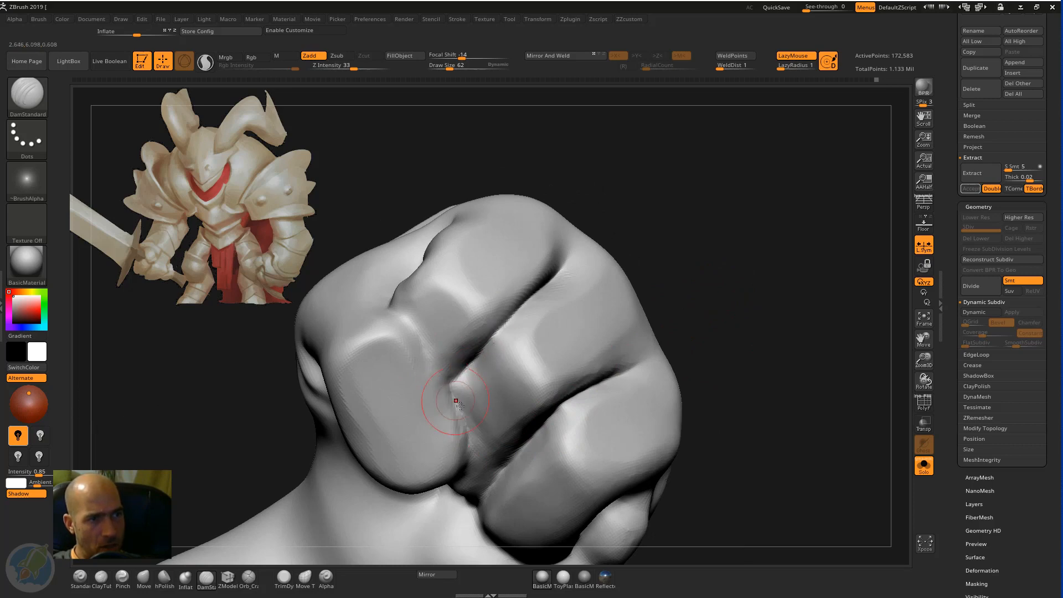
{"action": "left_click_drag", "start_coordinate": [470, 454], "coordinate": [455, 399], "text": "alt"}
{"action": "left_click_drag", "start_coordinate": [429, 344], "coordinate": [403, 312], "text": "alt"}
{"action": "left_click_drag", "start_coordinate": [447, 379], "coordinate": [432, 352], "text": "alt"}
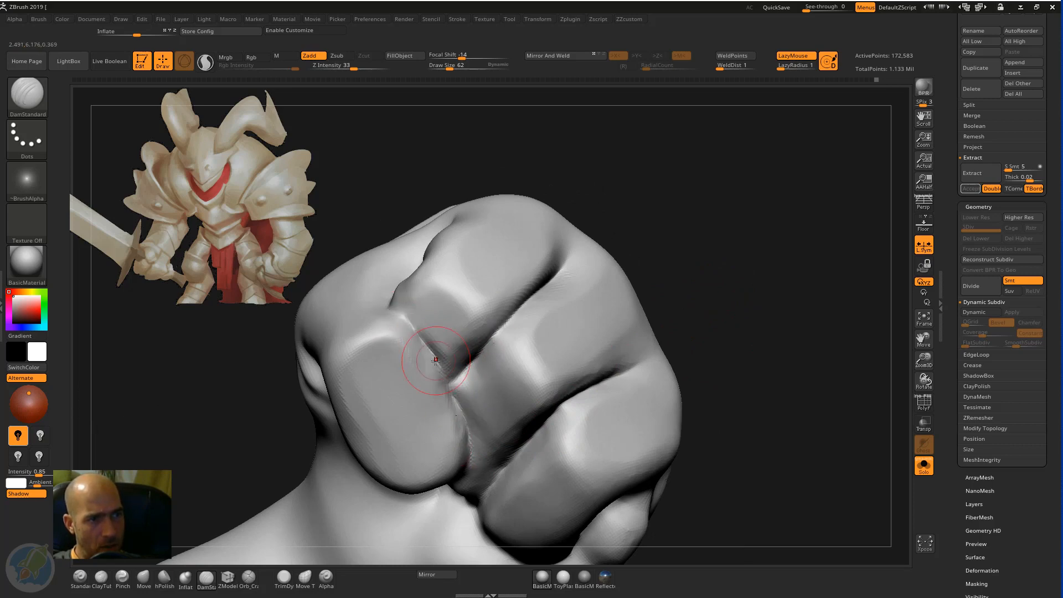
{"action": "left_click_drag", "start_coordinate": [454, 399], "coordinate": [429, 346], "text": "alt"}
Step: Refine the creases where the thumb meets the index finger with the DamStandard brush at draw size 62, intensity 33
{"action": "left_click_drag", "start_coordinate": [676, 249], "coordinate": [655, 355]}
{"action": "left_click_drag", "start_coordinate": [393, 320], "coordinate": [421, 327], "text": "alt"}
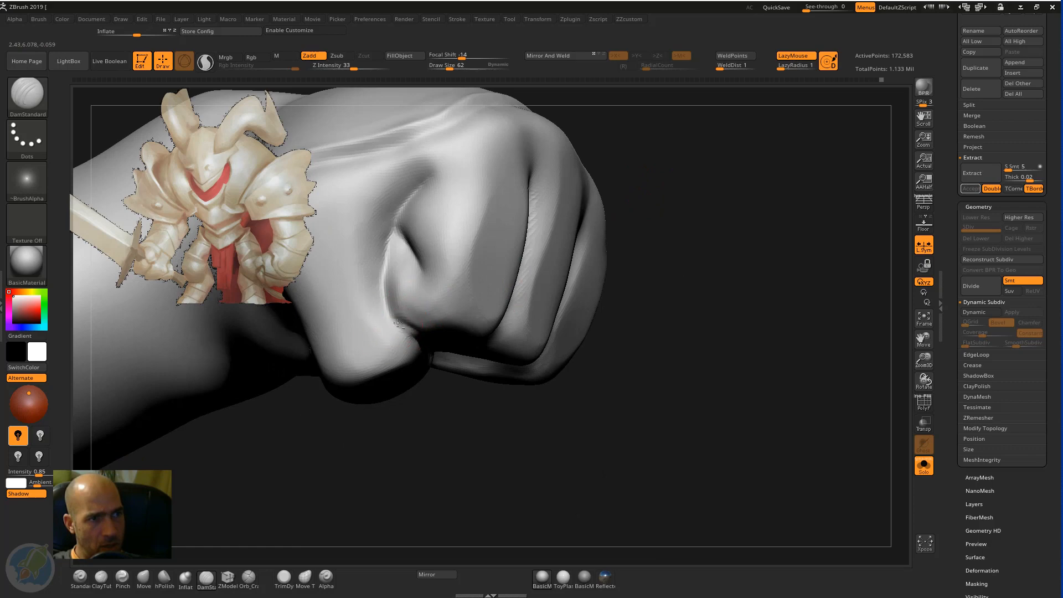
{"action": "mouse_move", "coordinate": [394, 235]}
{"action": "left_mouse_down", "text": "alt"}
{"action": "mouse_move", "coordinate": [390, 316]}
{"action": "mouse_move", "coordinate": [420, 263]}
{"action": "left_mouse_up", "text": "alt"}
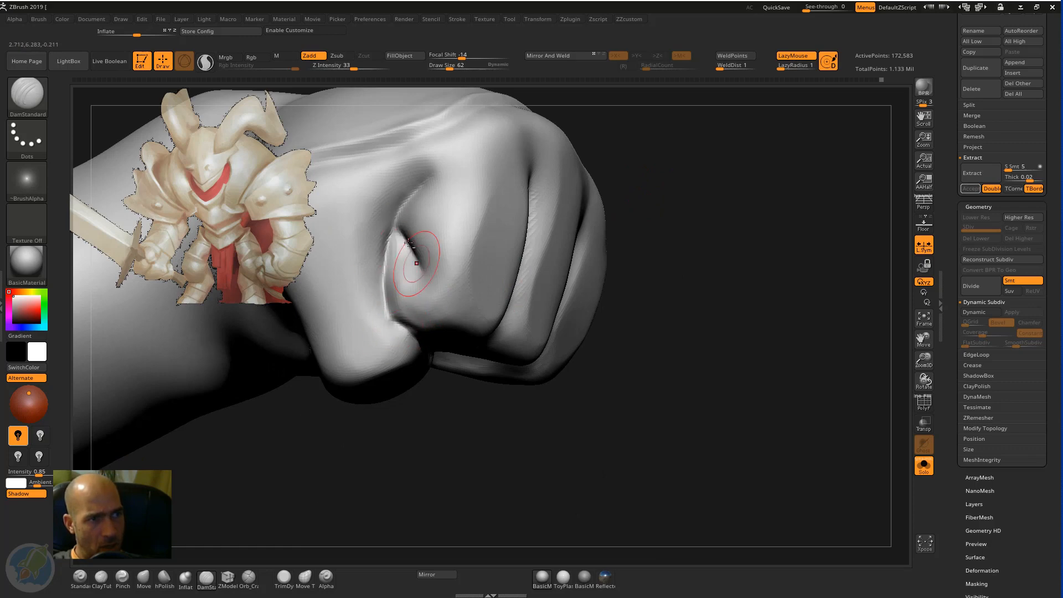
{"action": "mouse_move", "coordinate": [433, 183]}
{"action": "left_mouse_down", "text": "alt"}
{"action": "mouse_move", "coordinate": [396, 228]}
{"action": "mouse_move", "coordinate": [431, 190]}
{"action": "left_mouse_up", "text": "alt"}
{"action": "mouse_move", "coordinate": [687, 223]}
{"action": "left_mouse_down", "text": "alt"}
{"action": "mouse_move", "coordinate": [545, 228]}
{"action": "mouse_move", "coordinate": [581, 233]}
{"action": "mouse_move", "coordinate": [579, 268]}
{"action": "mouse_move", "coordinate": [546, 265]}
{"action": "left_mouse_up", "text": "alt"}
{"action": "key", "text": "b"}
{"action": "key", "text": "s"}
{"action": "key", "text": "t"}
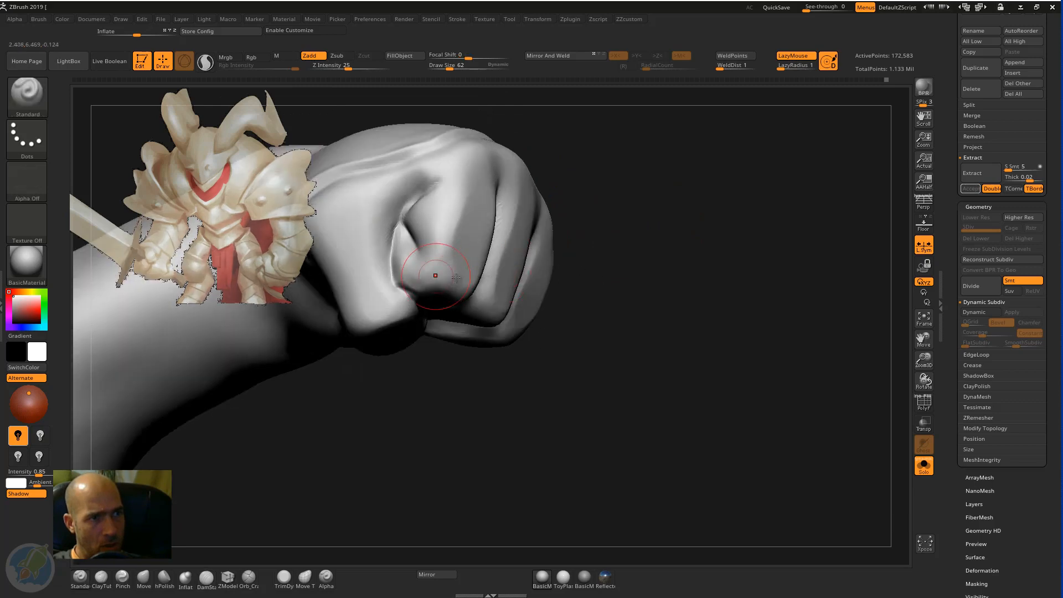
{"action": "key", "text": "shift"}
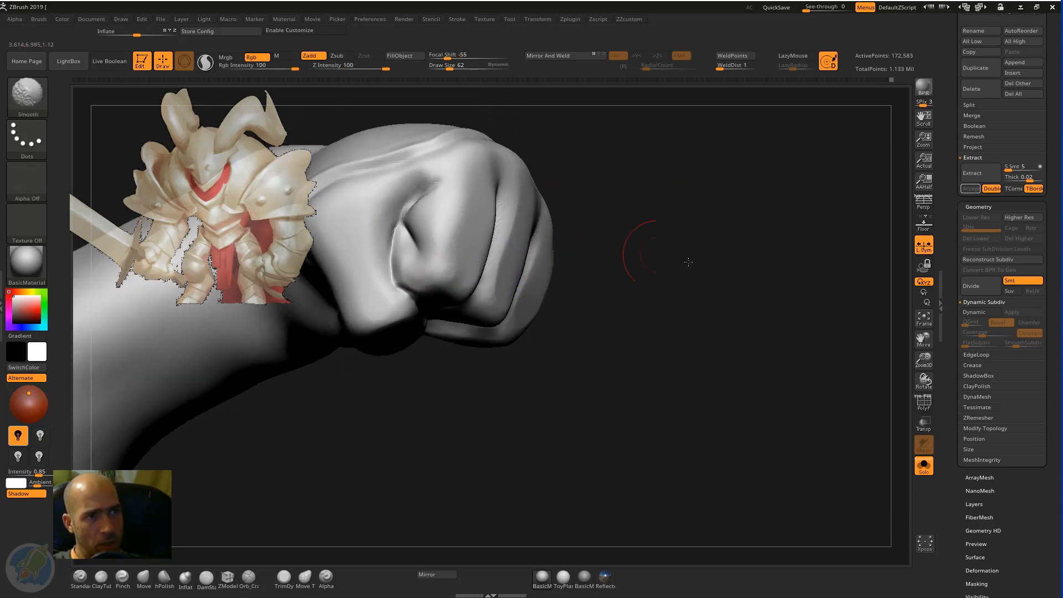
Step: Swell the curled fingers along the gaps between them with the Inflat brush at draw size 114, intensity 10
{"action": "mouse_move", "coordinate": [628, 249]}
{"action": "left_mouse_down"}
{"action": "mouse_move", "coordinate": [710, 227]}
{"action": "mouse_move", "coordinate": [689, 131]}
{"action": "left_mouse_up"}
{"action": "key", "text": "b"}
{"action": "key", "text": "i"}
{"action": "key", "text": "n"}
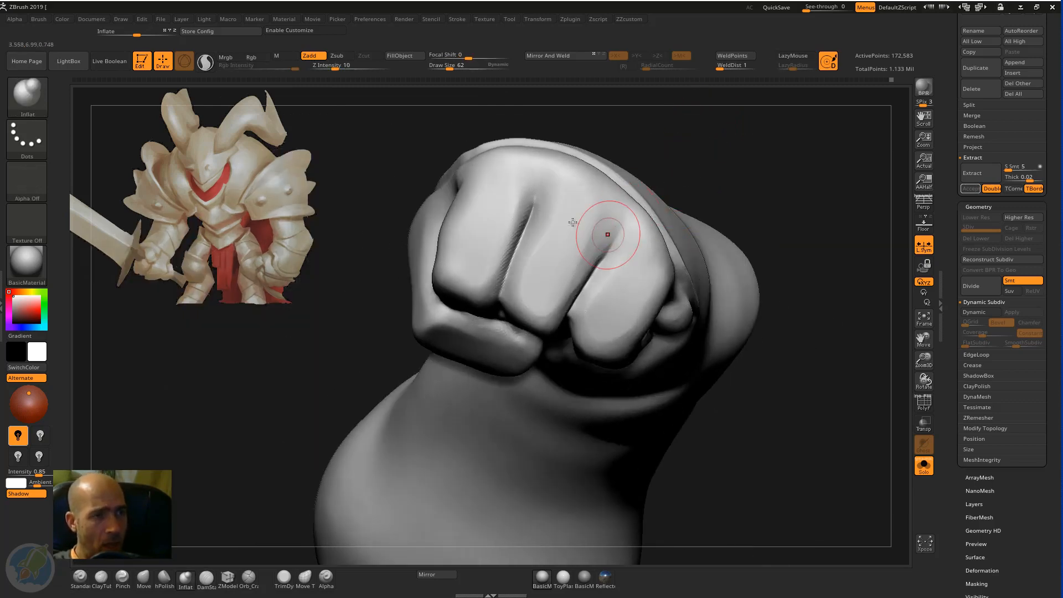
{"action": "key", "text": "bracketright"}
{"action": "key", "text": "bracketright"}
{"action": "key", "text": "bracketright"}
{"action": "left_click_drag", "start_coordinate": [532, 218], "coordinate": [520, 242]}
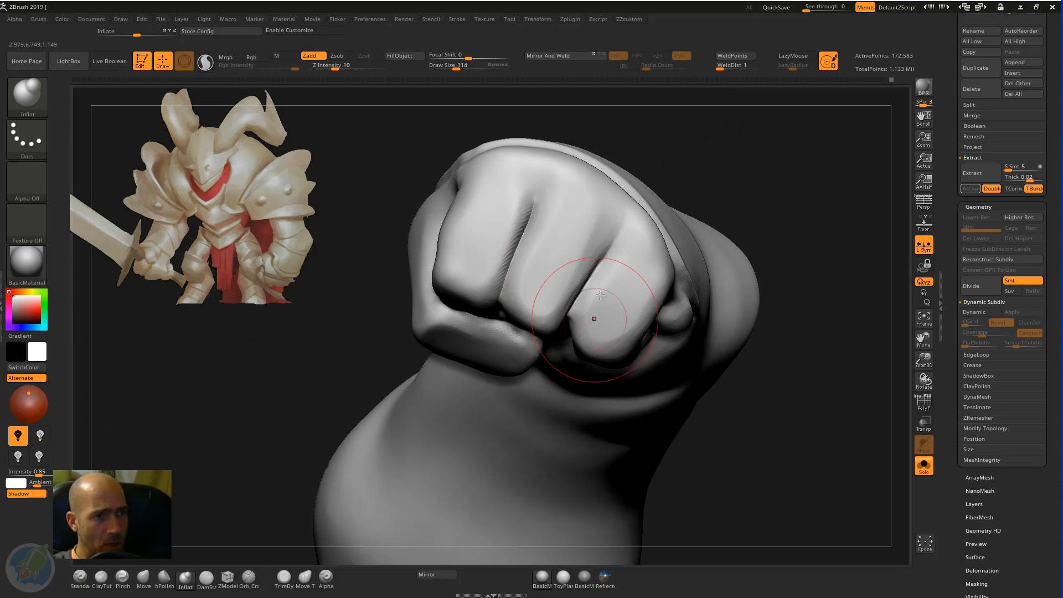
{"action": "mouse_move", "coordinate": [605, 249]}
{"action": "left_mouse_down"}
{"action": "mouse_move", "coordinate": [581, 293]}
{"action": "mouse_move", "coordinate": [596, 265]}
{"action": "left_mouse_up"}
{"action": "left_click_drag", "start_coordinate": [752, 182], "coordinate": [836, 191]}
{"action": "left_click_drag", "start_coordinate": [588, 304], "coordinate": [576, 327]}
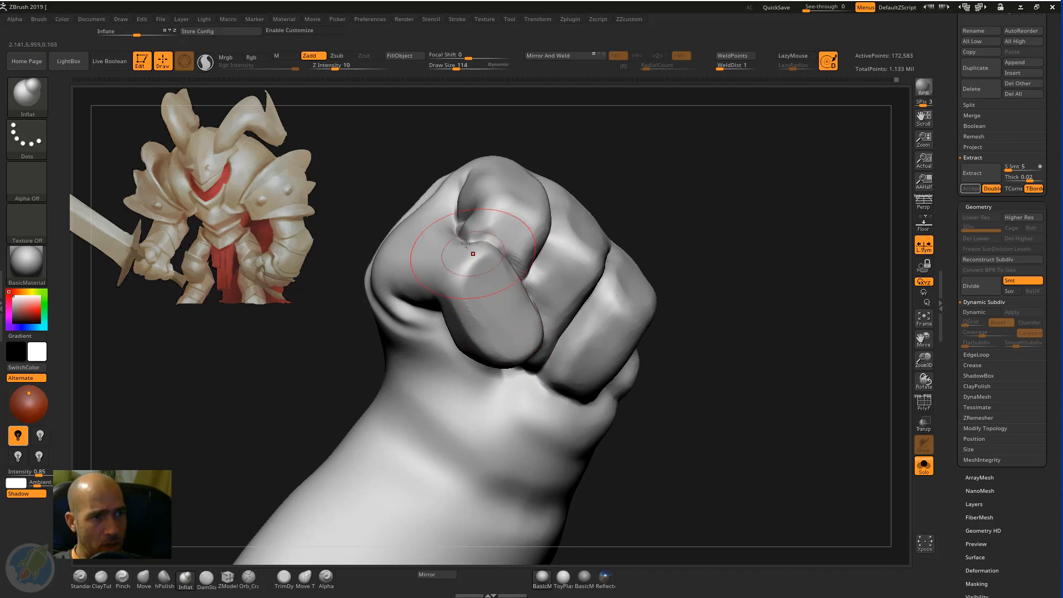
Step: Carve the crease where the curled fingertips meet the palm with the DamStandard brush at draw size 78
{"action": "mouse_move", "coordinate": [726, 250]}
{"action": "left_mouse_down"}
{"action": "mouse_move", "coordinate": [701, 250]}
{"action": "mouse_move", "coordinate": [742, 261]}
{"action": "mouse_move", "coordinate": [686, 210]}
{"action": "mouse_move", "coordinate": [658, 221]}
{"action": "left_mouse_up"}
{"action": "key", "text": "b"}
{"action": "key", "text": "d"}
{"action": "key", "text": "s"}
{"action": "key", "text": "bracketleft"}
{"action": "key", "text": "bracketleft"}
{"action": "key", "text": "bracketleft"}
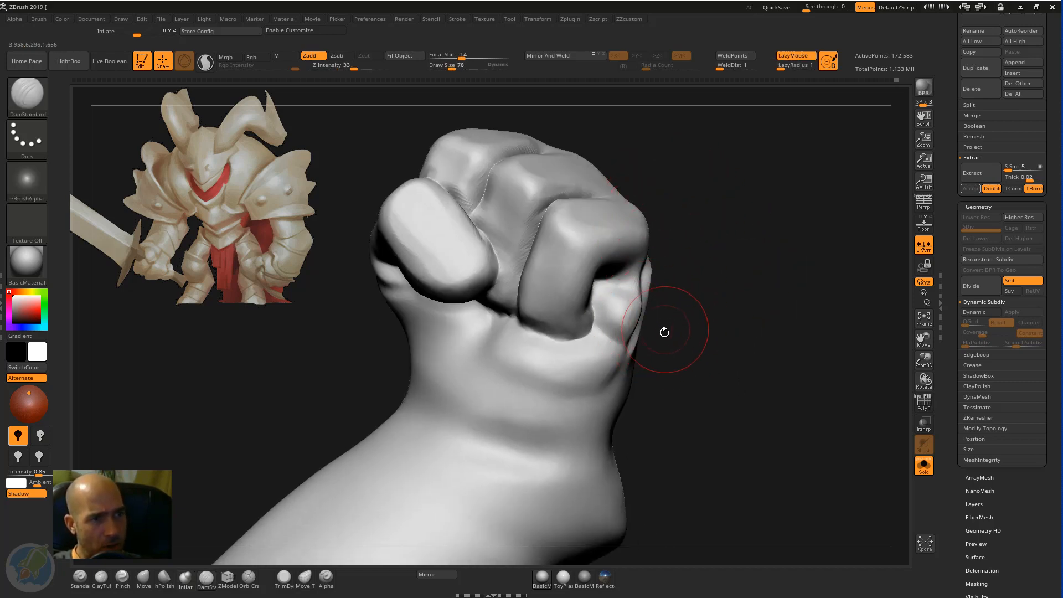
{"action": "left_click_drag", "start_coordinate": [664, 332], "coordinate": [687, 332]}
{"action": "left_click_drag", "start_coordinate": [518, 328], "coordinate": [581, 338]}
{"action": "left_click_drag", "start_coordinate": [492, 318], "coordinate": [531, 319]}
{"action": "left_click_drag", "start_coordinate": [684, 261], "coordinate": [551, 247]}
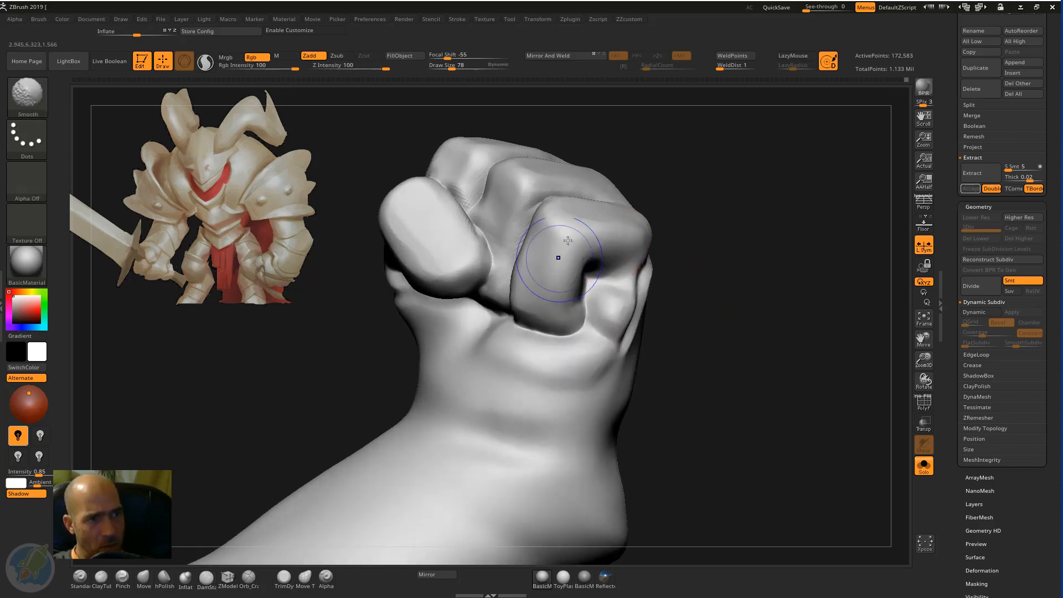
Step: Cut DamStandard fold creases into the inner bend of the little finger and smooth the palm beside it
{"action": "key", "text": "b"}
{"action": "key", "text": "s"}
{"action": "key", "text": "t"}
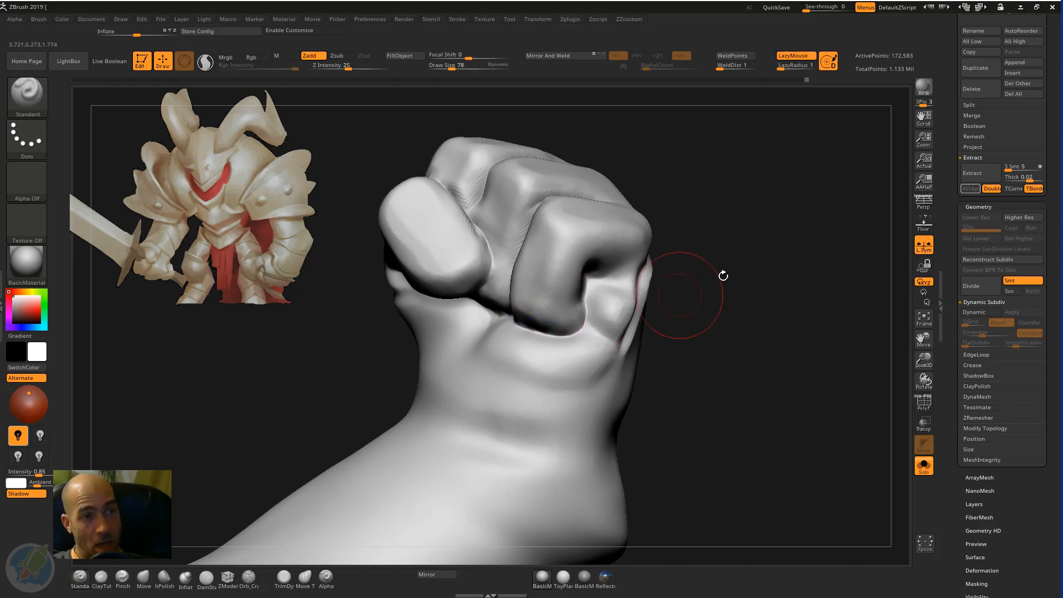
{"action": "mouse_move", "coordinate": [723, 273]}
{"action": "left_mouse_down"}
{"action": "mouse_move", "coordinate": [743, 276]}
{"action": "mouse_move", "coordinate": [750, 307]}
{"action": "left_mouse_up"}
{"action": "key", "text": "b"}
{"action": "key", "text": "d"}
{"action": "key", "text": "s"}
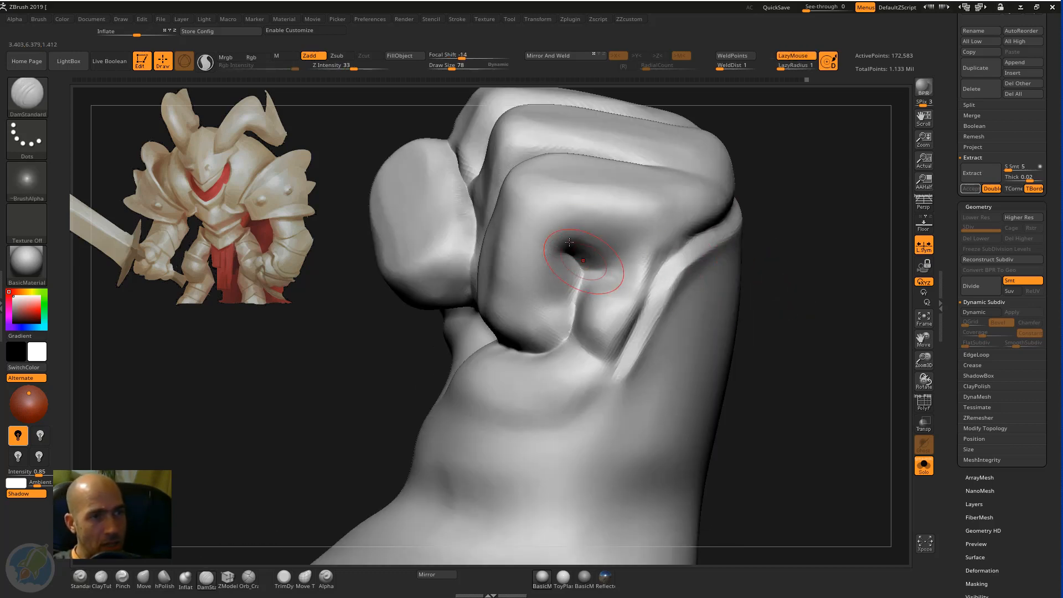
{"action": "mouse_move", "coordinate": [547, 231]}
{"action": "left_mouse_down"}
{"action": "mouse_move", "coordinate": [585, 268]}
{"action": "mouse_move", "coordinate": [545, 229]}
{"action": "left_mouse_up"}
{"action": "mouse_move", "coordinate": [582, 271]}
{"action": "left_mouse_down"}
{"action": "mouse_move", "coordinate": [553, 300]}
{"action": "mouse_move", "coordinate": [526, 305]}
{"action": "mouse_move", "coordinate": [644, 246]}
{"action": "left_mouse_up"}
{"action": "key", "text": "shift"}
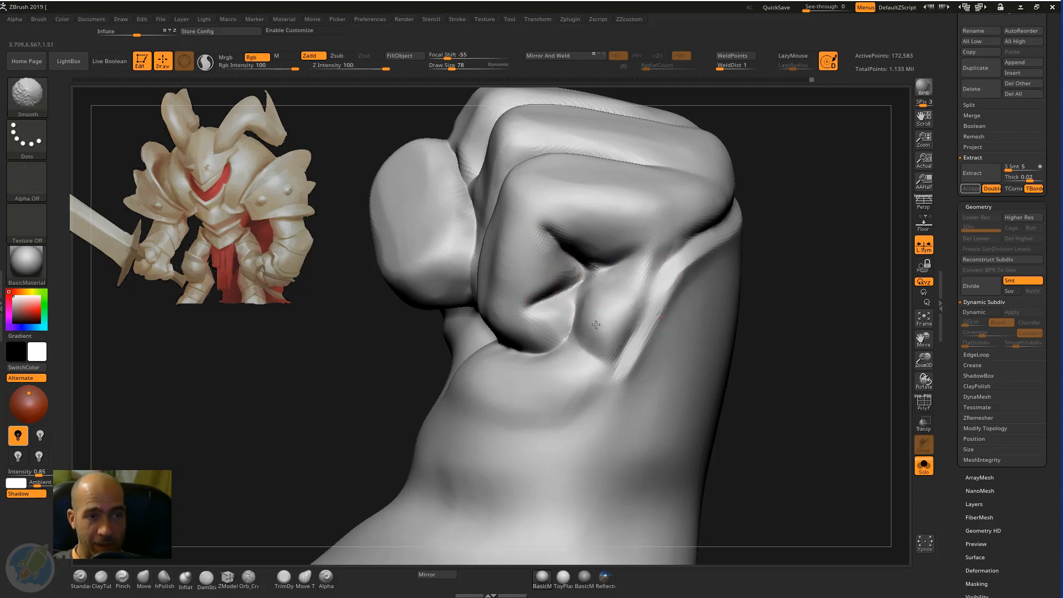
{"action": "left_click_drag", "start_coordinate": [595, 325], "coordinate": [601, 342], "text": "shift"}
Step: Flatten the palm pad and the side of the little finger with hPolish at draw size 78, intensity 37
{"action": "mouse_move", "coordinate": [775, 306]}
{"action": "left_mouse_down"}
{"action": "mouse_move", "coordinate": [825, 273]}
{"action": "mouse_move", "coordinate": [781, 283]}
{"action": "left_mouse_up"}
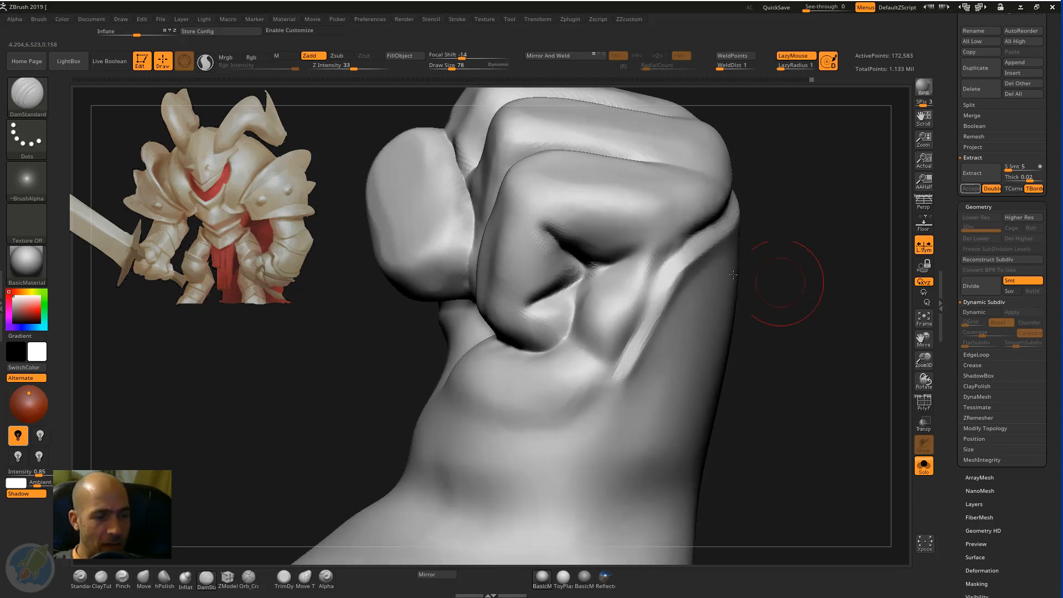
{"action": "key", "text": "b"}
{"action": "key", "text": "h"}
{"action": "key", "text": "p"}
{"action": "mouse_move", "coordinate": [622, 325]}
{"action": "left_mouse_down"}
{"action": "mouse_move", "coordinate": [645, 276]}
{"action": "mouse_move", "coordinate": [594, 326]}
{"action": "left_mouse_up"}
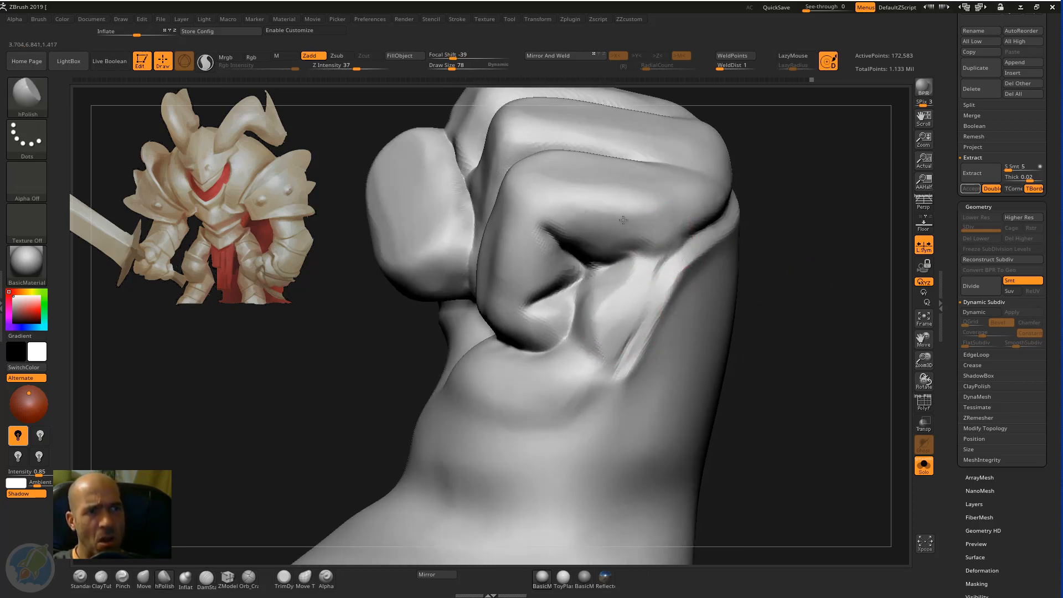
{"action": "left_click_drag", "start_coordinate": [623, 219], "coordinate": [588, 214]}
{"action": "mouse_move", "coordinate": [809, 249]}
{"action": "left_mouse_down"}
{"action": "mouse_move", "coordinate": [767, 255]}
{"action": "mouse_move", "coordinate": [764, 222]}
{"action": "left_mouse_up"}
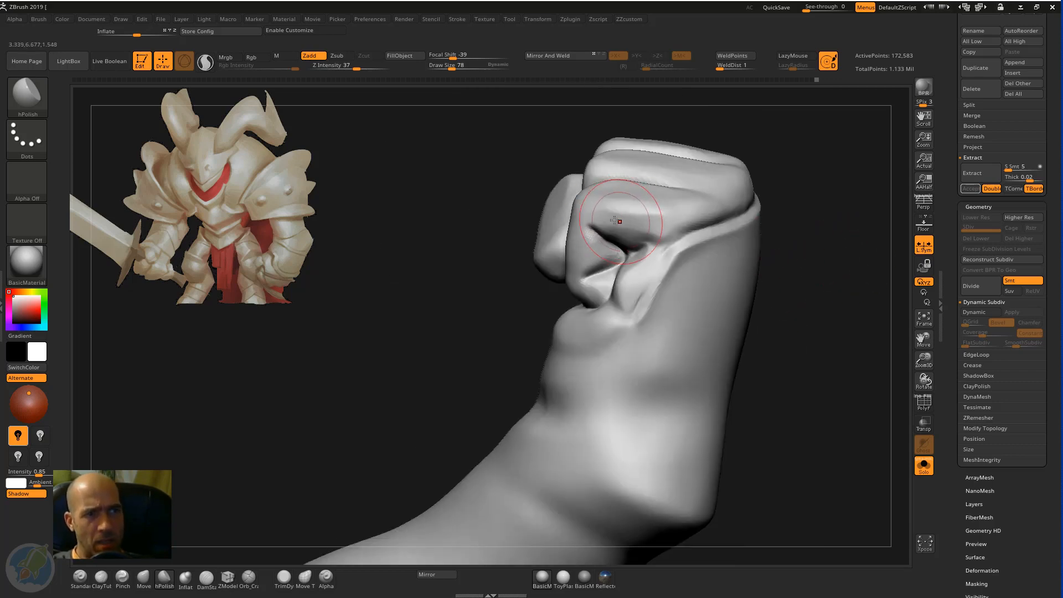
{"action": "mouse_move", "coordinate": [646, 222]}
{"action": "left_mouse_down"}
{"action": "mouse_move", "coordinate": [593, 209]}
{"action": "mouse_move", "coordinate": [618, 208]}
{"action": "left_mouse_up"}
Step: Examine the fist, wrist and back of the hand from several sides
{"action": "mouse_move", "coordinate": [853, 221]}
{"action": "left_mouse_down"}
{"action": "mouse_move", "coordinate": [852, 279]}
{"action": "mouse_move", "coordinate": [818, 255]}
{"action": "mouse_move", "coordinate": [753, 307]}
{"action": "mouse_move", "coordinate": [729, 310]}
{"action": "left_mouse_up"}
{"action": "left_click_drag", "start_coordinate": [582, 303], "coordinate": [566, 274], "text": "shift"}
{"action": "mouse_move", "coordinate": [591, 222]}
{"action": "left_mouse_down", "text": "shift"}
{"action": "mouse_move", "coordinate": [632, 166]}
{"action": "mouse_move", "coordinate": [714, 150]}
{"action": "left_mouse_up", "text": "shift"}
{"action": "mouse_move", "coordinate": [714, 151]}
{"action": "left_mouse_down"}
{"action": "mouse_move", "coordinate": [707, 268]}
{"action": "mouse_move", "coordinate": [664, 284]}
{"action": "mouse_move", "coordinate": [629, 330]}
{"action": "left_mouse_up"}
{"action": "left_click_drag", "start_coordinate": [709, 350], "coordinate": [747, 206], "text": "alt"}
{"action": "key", "text": "shift"}
{"action": "left_click_drag", "start_coordinate": [775, 268], "coordinate": [773, 241], "text": "alt"}
{"action": "left_click_drag", "start_coordinate": [773, 241], "coordinate": [763, 366], "text": "alt"}
{"action": "left_click_drag", "start_coordinate": [764, 366], "coordinate": [759, 342]}
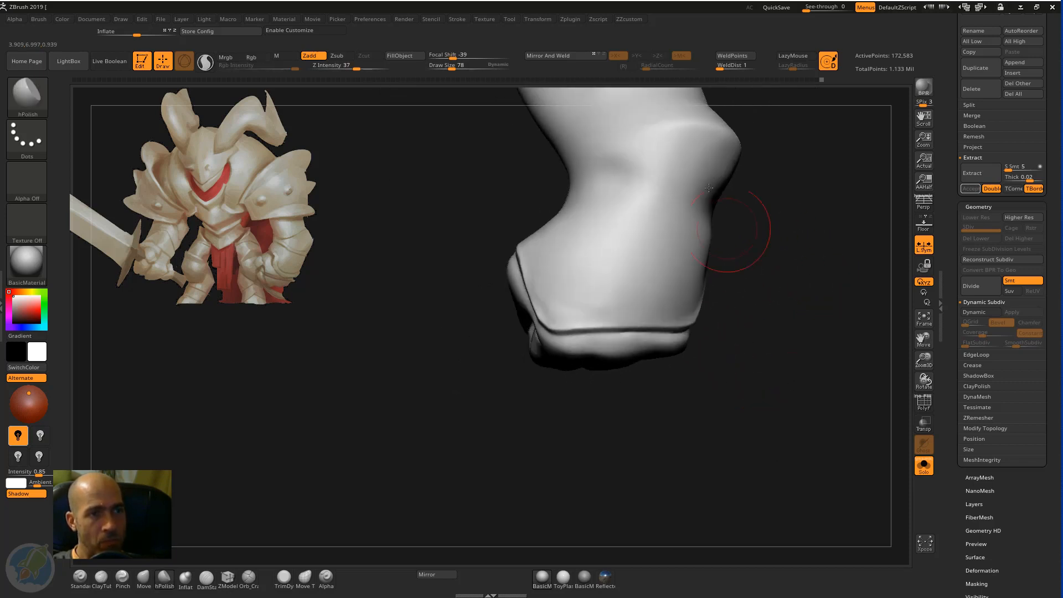
{"action": "key", "text": "shift"}
Step: Carve a fold on the side of the index finger beneath the thumb with DamStandard at draw size 74, intensity 33
{"action": "left_click_drag", "start_coordinate": [787, 268], "coordinate": [621, 474]}
{"action": "key", "text": "b"}
{"action": "key", "text": "d"}
{"action": "key", "text": "s"}
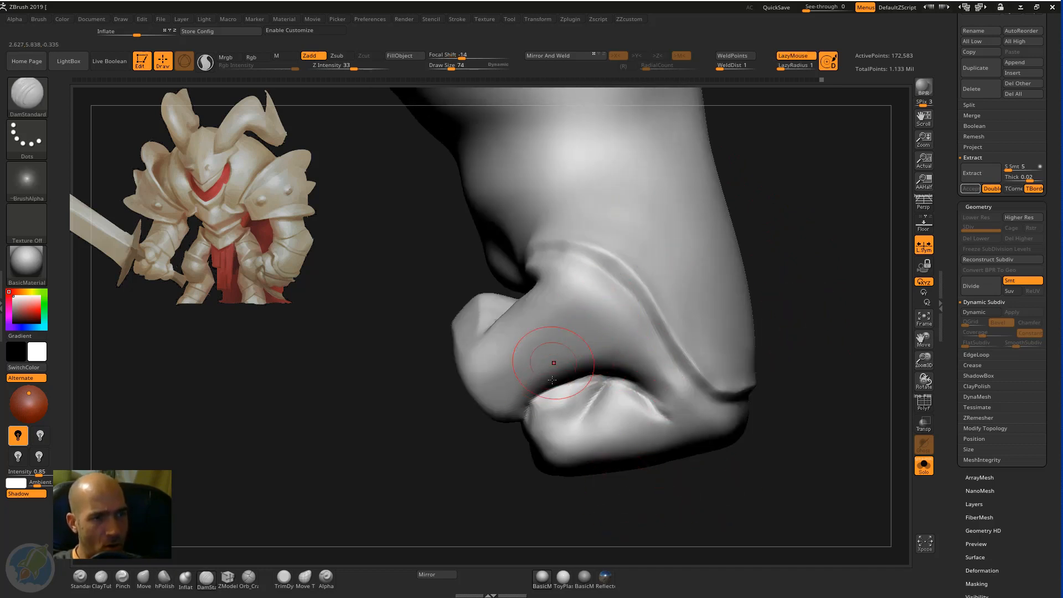
{"action": "left_click_drag", "start_coordinate": [606, 382], "coordinate": [573, 426]}
Step: Reshape the thumb and the index finger area beneath it with the Move brush at draw size 74, intensity 51
{"action": "mouse_move", "coordinate": [631, 500]}
{"action": "left_mouse_down"}
{"action": "mouse_move", "coordinate": [673, 470]}
{"action": "mouse_move", "coordinate": [747, 316]}
{"action": "mouse_move", "coordinate": [753, 331]}
{"action": "left_mouse_up"}
{"action": "key", "text": "b"}
{"action": "key", "text": "m"}
{"action": "key", "text": "v"}
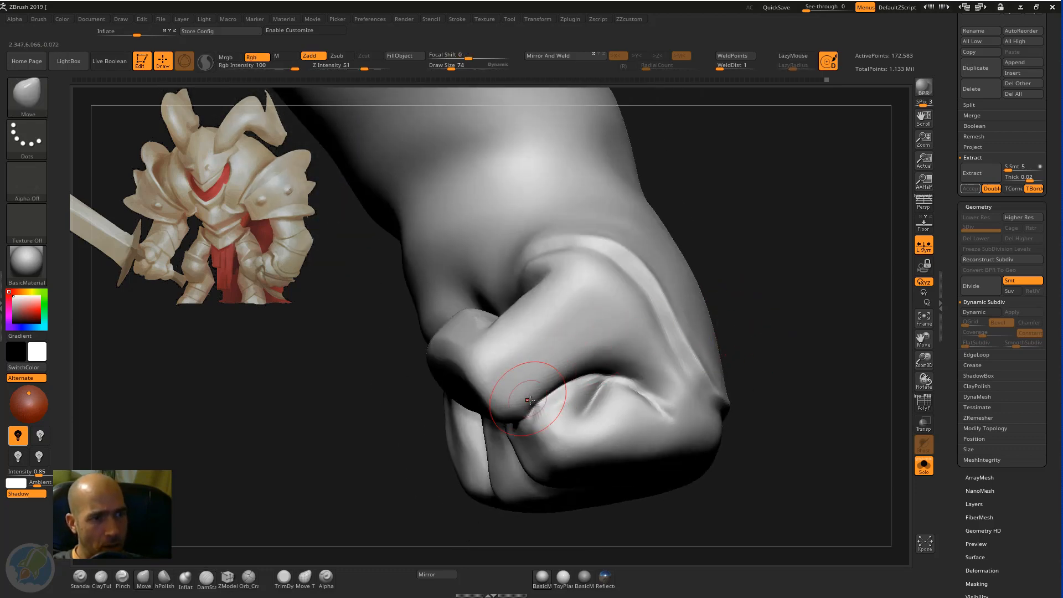
{"action": "left_click_drag", "start_coordinate": [786, 345], "coordinate": [655, 360]}
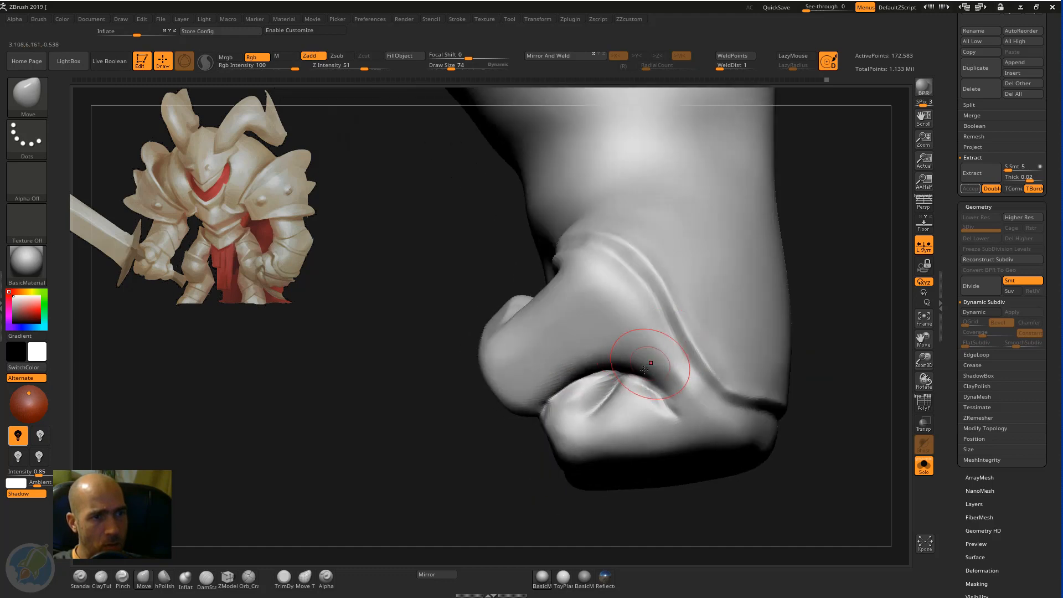
{"action": "key", "text": "shift"}
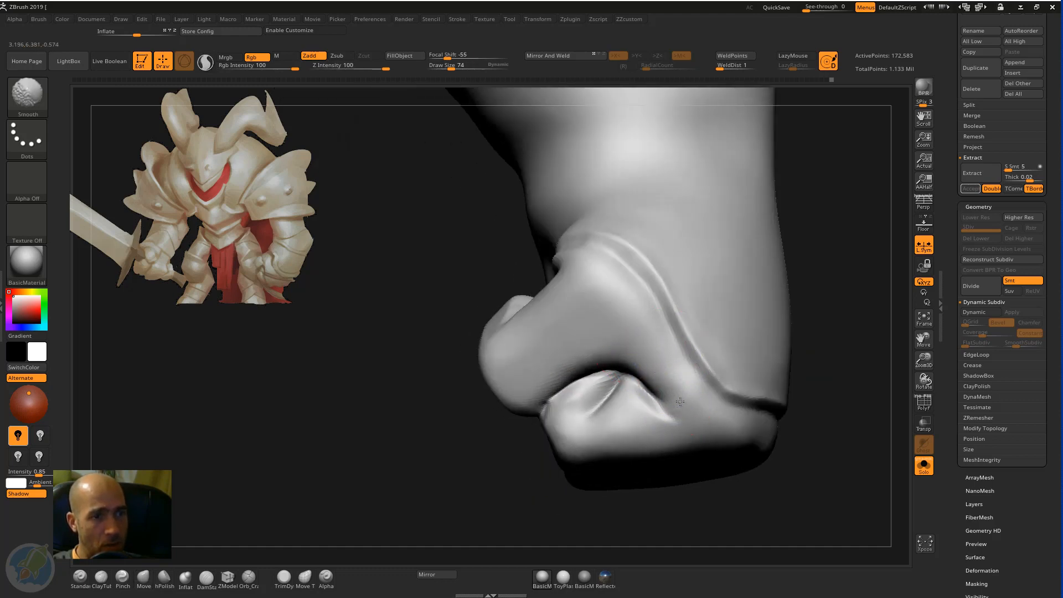
{"action": "mouse_move", "coordinate": [833, 344]}
{"action": "left_mouse_down"}
{"action": "mouse_move", "coordinate": [844, 334]}
{"action": "mouse_move", "coordinate": [816, 306]}
{"action": "mouse_move", "coordinate": [763, 332]}
{"action": "mouse_move", "coordinate": [617, 317]}
{"action": "left_mouse_up"}
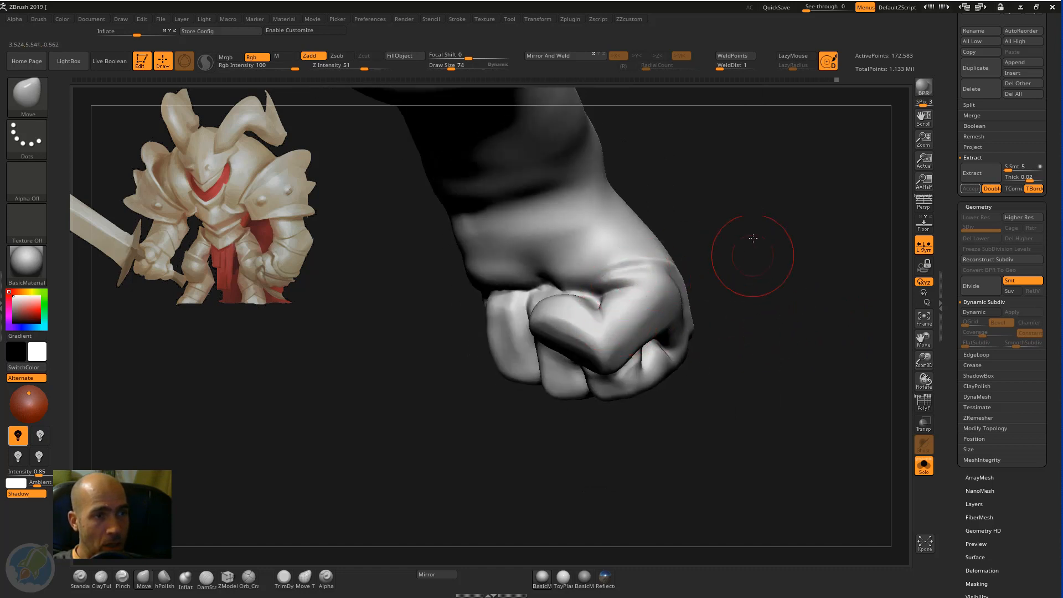
{"action": "left_click_drag", "start_coordinate": [753, 238], "coordinate": [586, 326]}
{"action": "key", "text": "shift"}
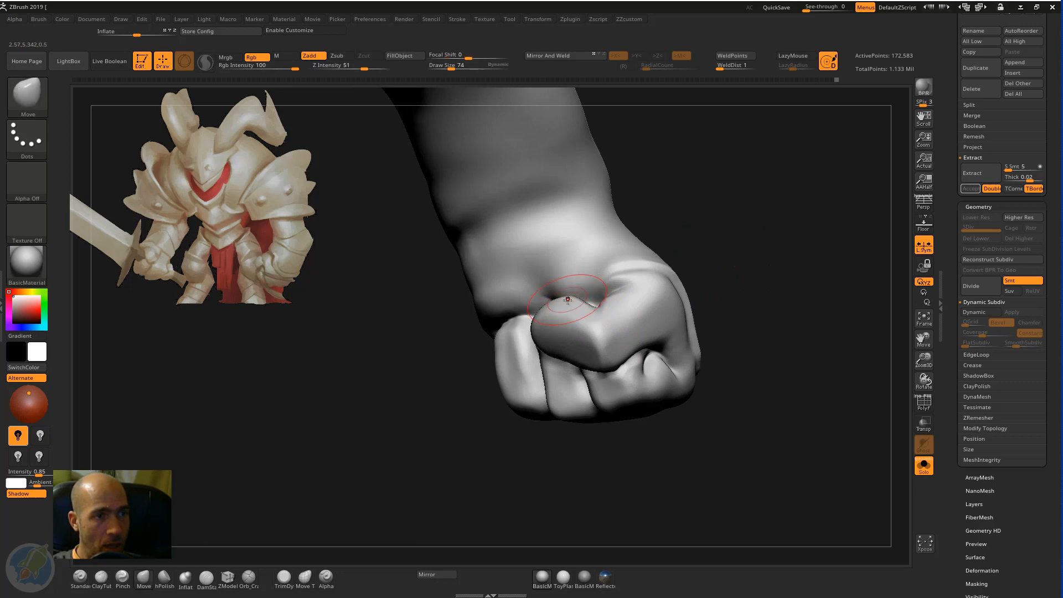
Step: Carve the joint line across the thumb with the DamStandard brush at draw size 74, intensity 33
{"action": "mouse_move", "coordinate": [805, 262]}
{"action": "left_mouse_down"}
{"action": "mouse_move", "coordinate": [832, 237]}
{"action": "mouse_move", "coordinate": [836, 213]}
{"action": "left_mouse_up"}
{"action": "key", "text": "b"}
{"action": "key", "text": "d"}
{"action": "key", "text": "s"}
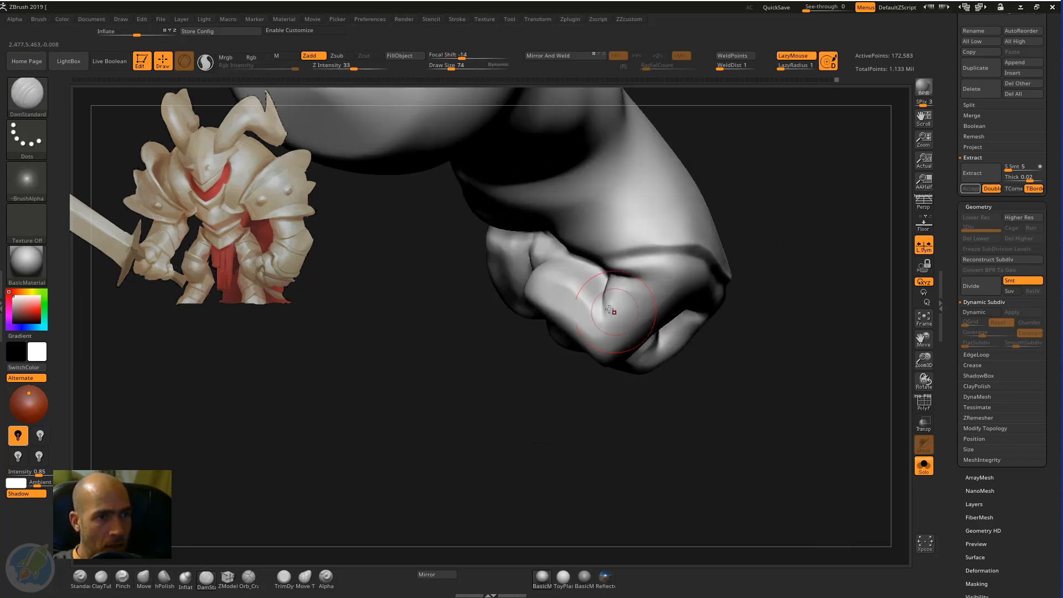
{"action": "left_click_drag", "start_coordinate": [749, 412], "coordinate": [588, 316], "text": "alt"}
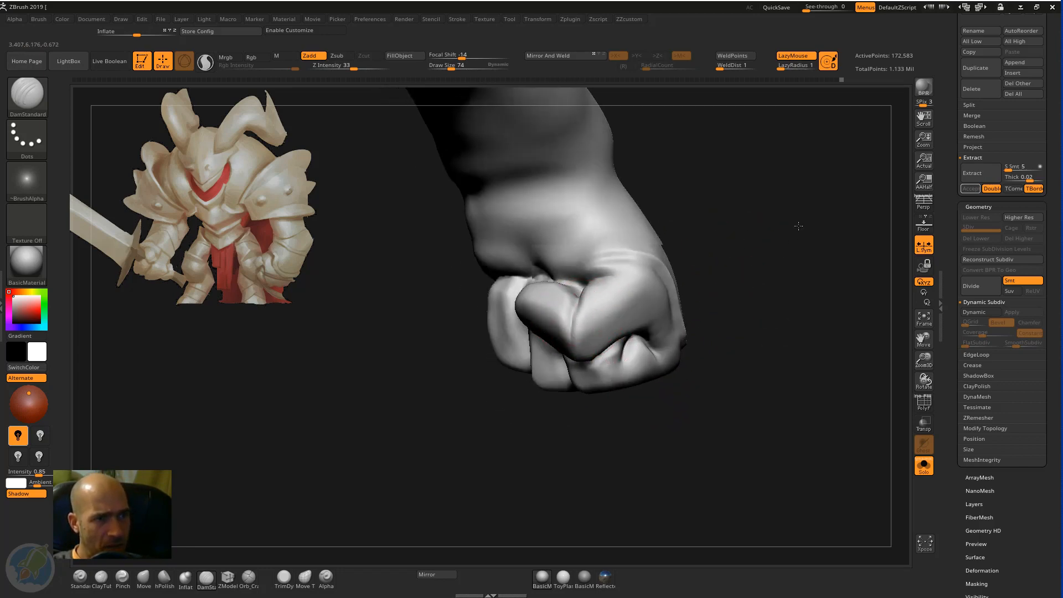
{"action": "left_click_drag", "start_coordinate": [795, 226], "coordinate": [601, 294]}
{"action": "left_click_drag", "start_coordinate": [694, 286], "coordinate": [603, 300]}
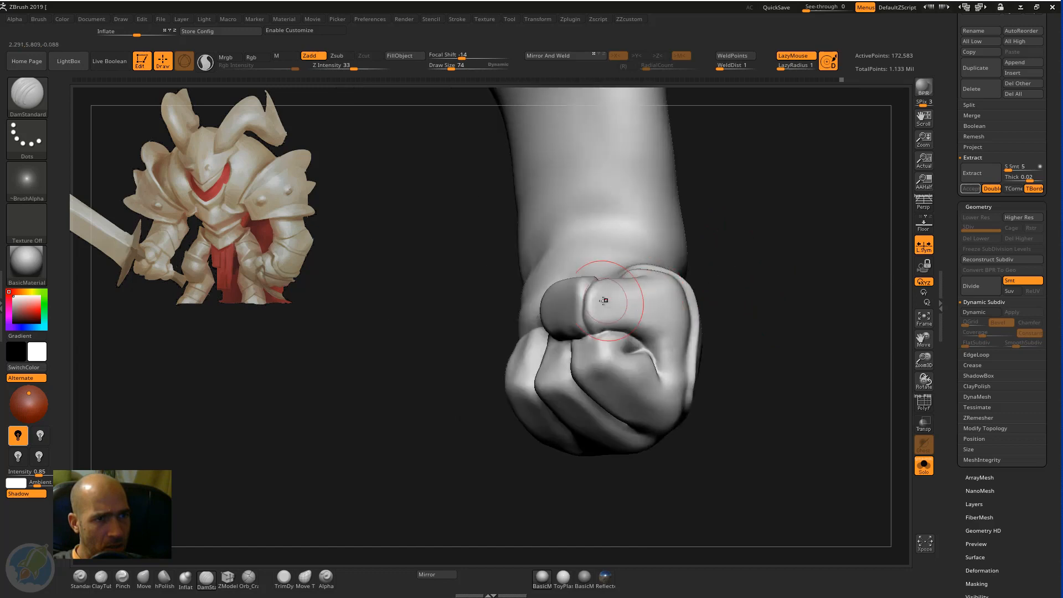
{"action": "left_click_drag", "start_coordinate": [693, 324], "coordinate": [639, 300]}
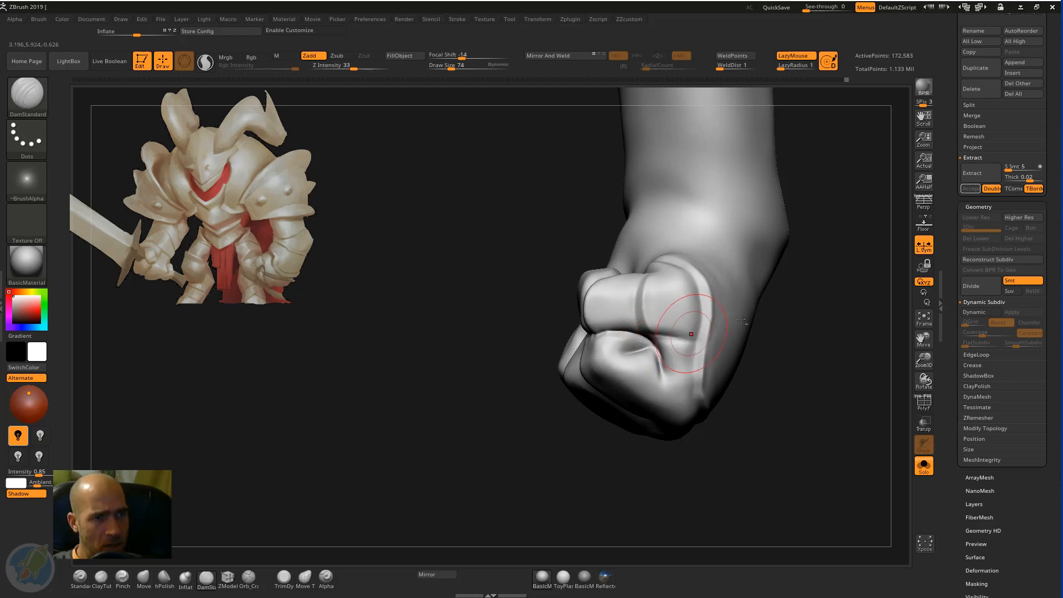
Step: Sculpt DamStandard joint lines across the middle segments of the curled fingers
{"action": "left_click_drag", "start_coordinate": [829, 325], "coordinate": [836, 363]}
{"action": "mouse_move", "coordinate": [506, 362]}
{"action": "left_mouse_down"}
{"action": "mouse_move", "coordinate": [513, 306]}
{"action": "mouse_move", "coordinate": [502, 353]}
{"action": "left_mouse_up"}
{"action": "left_click_drag", "start_coordinate": [732, 331], "coordinate": [611, 355]}
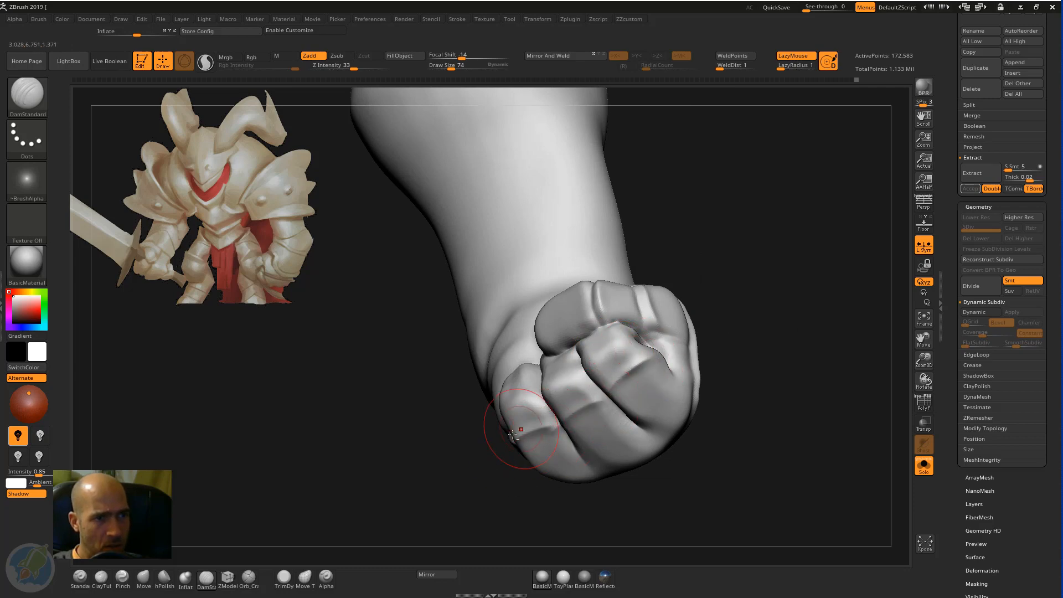
{"action": "left_click_drag", "start_coordinate": [512, 434], "coordinate": [562, 415]}
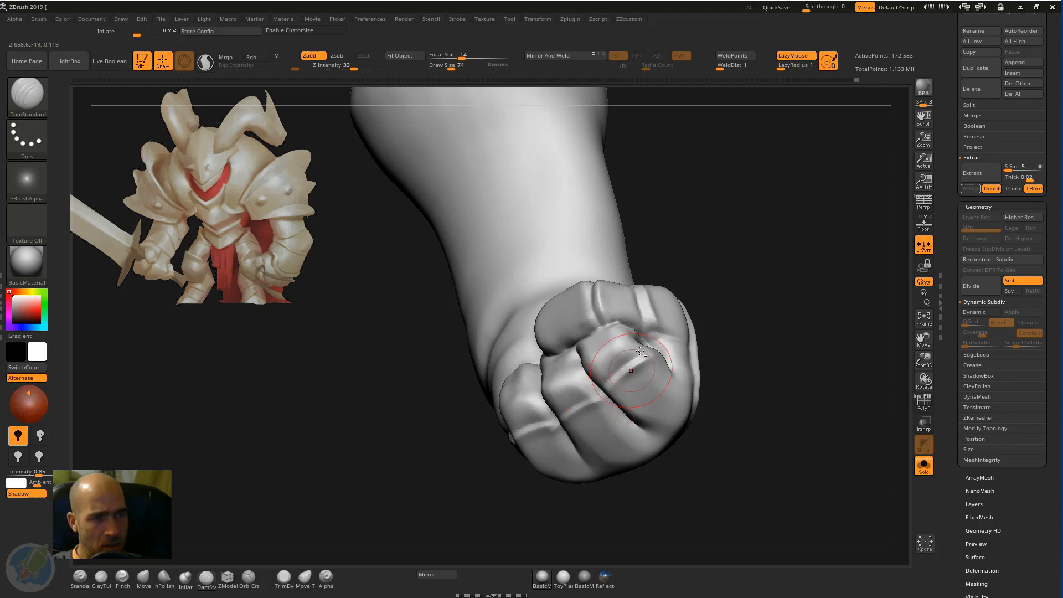
{"action": "left_click_drag", "start_coordinate": [748, 360], "coordinate": [676, 336]}
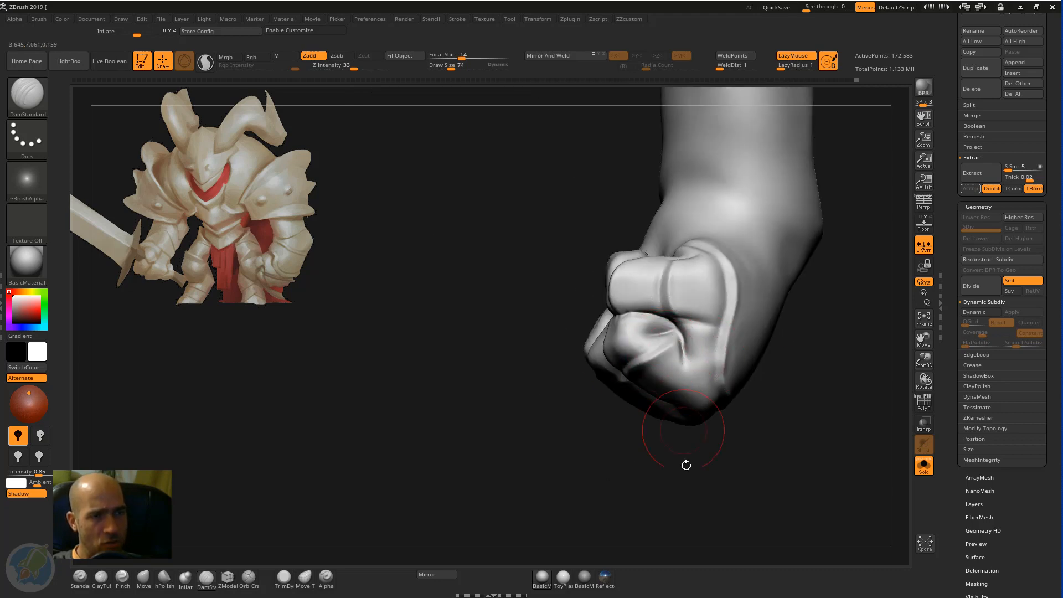
Step: Define the folds across the curled fingers' end segments near the thumb and palm with DamStandard strokes
{"action": "mouse_move", "coordinate": [683, 462]}
{"action": "left_mouse_down"}
{"action": "mouse_move", "coordinate": [613, 427]}
{"action": "mouse_move", "coordinate": [730, 361]}
{"action": "mouse_move", "coordinate": [786, 366]}
{"action": "mouse_move", "coordinate": [599, 362]}
{"action": "mouse_move", "coordinate": [613, 357]}
{"action": "mouse_move", "coordinate": [595, 376]}
{"action": "left_mouse_up"}
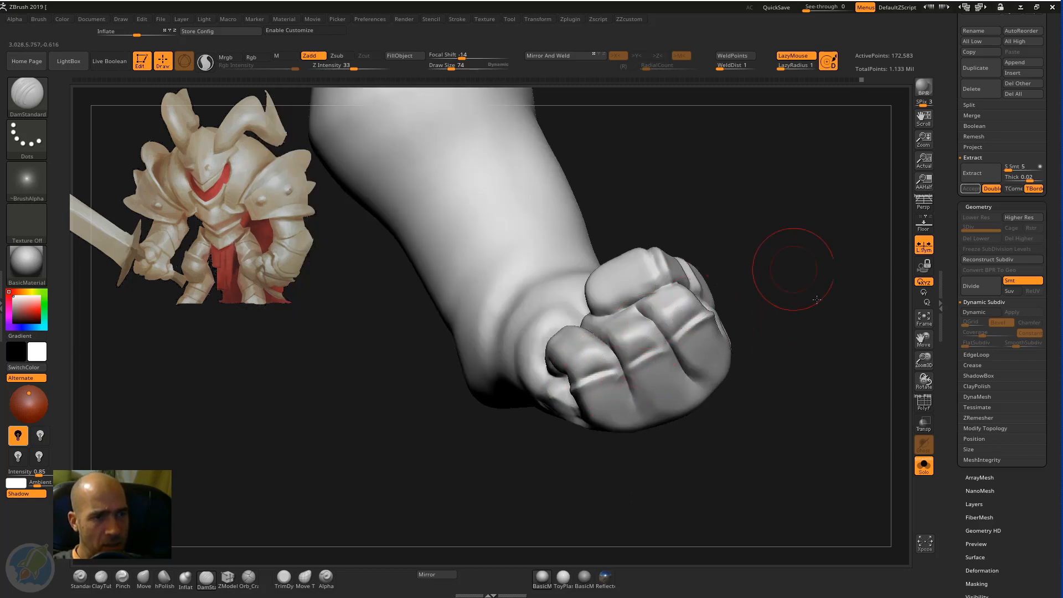
{"action": "left_click_drag", "start_coordinate": [816, 299], "coordinate": [594, 338]}
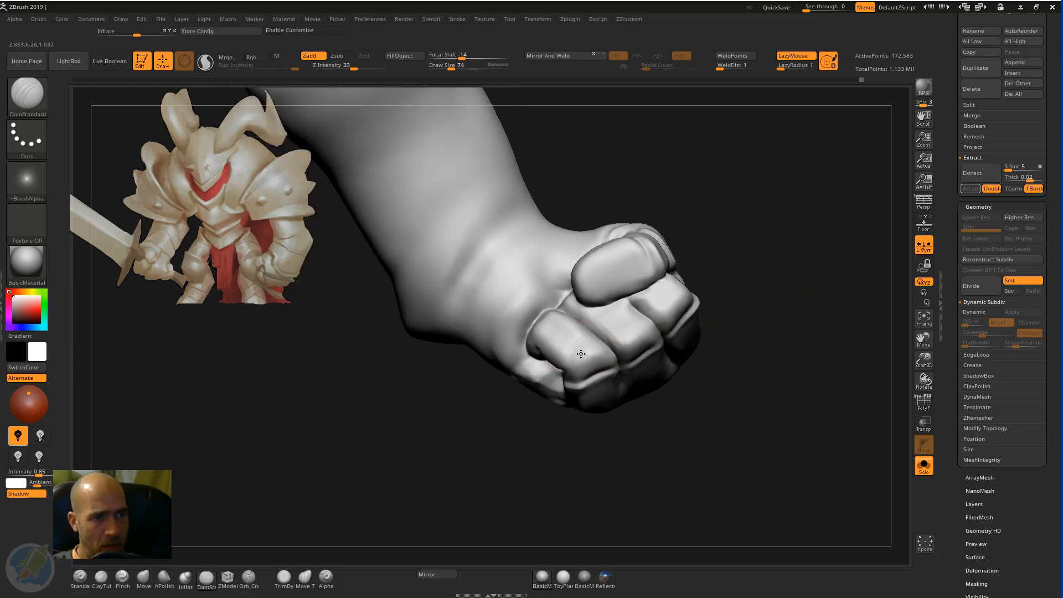
{"action": "left_click_drag", "start_coordinate": [739, 272], "coordinate": [644, 317]}
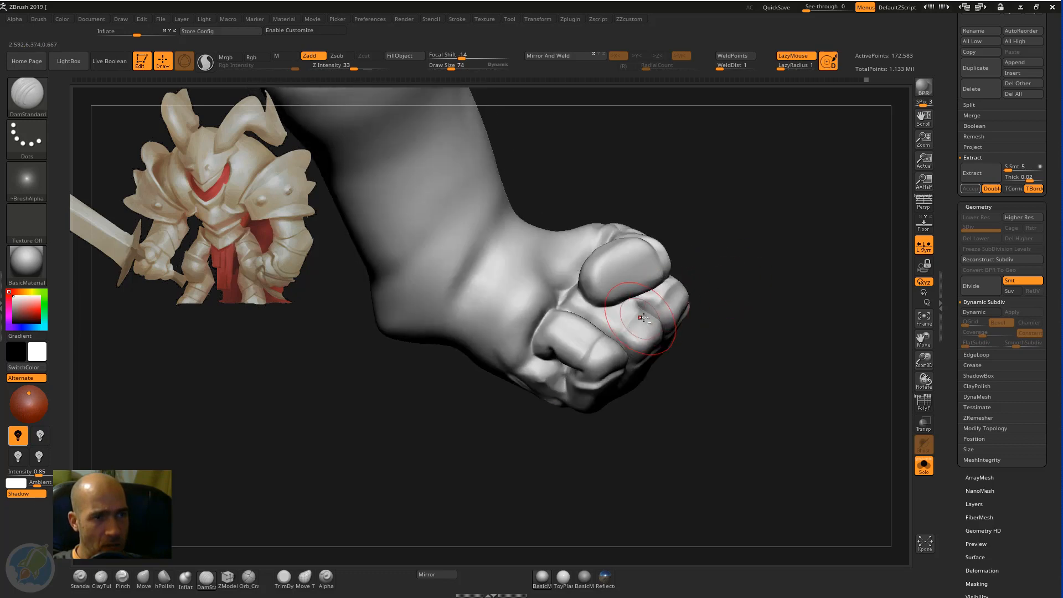
{"action": "left_click_drag", "start_coordinate": [712, 352], "coordinate": [607, 342]}
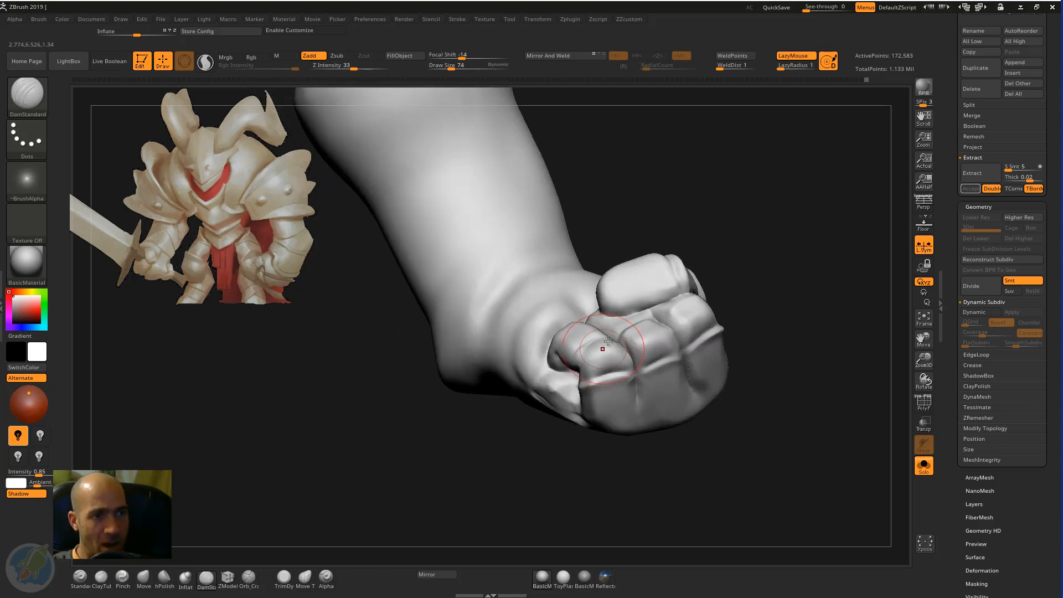
{"action": "left_click_drag", "start_coordinate": [692, 360], "coordinate": [649, 344]}
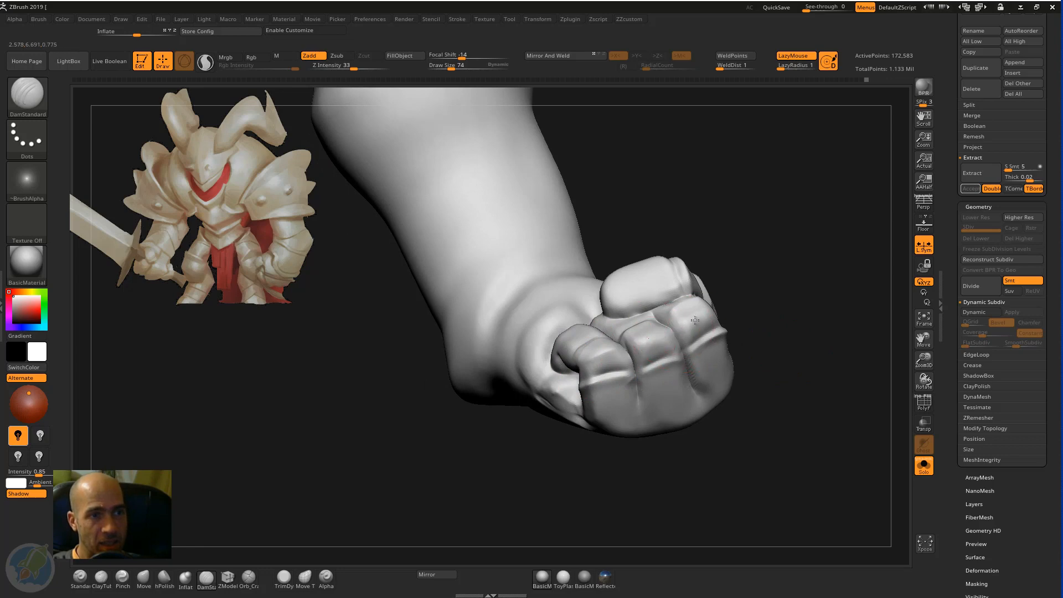
{"action": "left_click_drag", "start_coordinate": [815, 388], "coordinate": [738, 447], "text": "alt"}
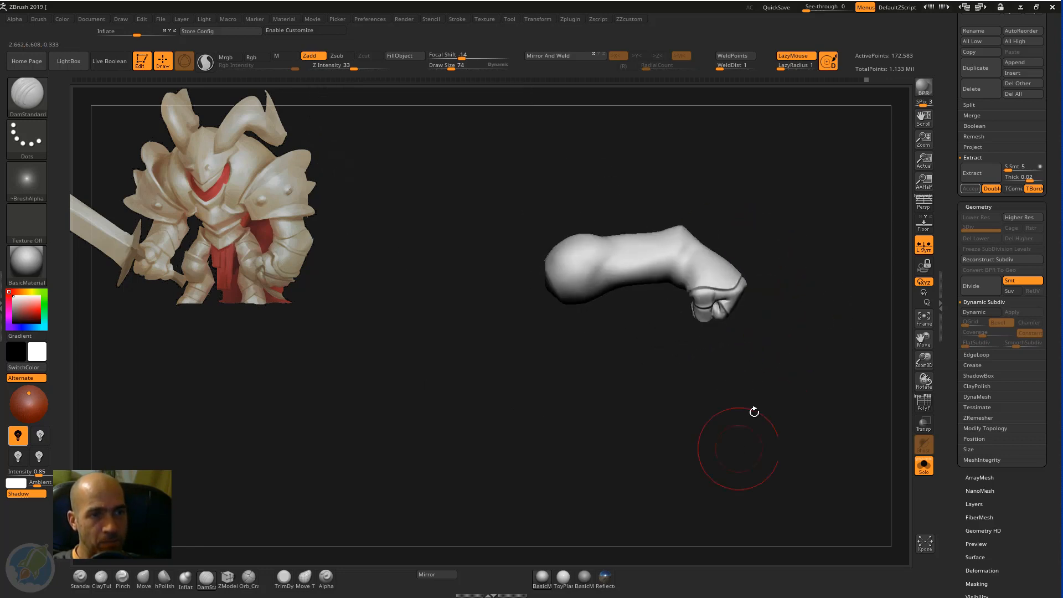
Step: Show the whole knight, mirror the arm across the X axis merged into one SubTool, and turn on X symmetry
{"action": "left_click_drag", "start_coordinate": [754, 411], "coordinate": [691, 425]}
{"action": "left_click", "coordinate": [923, 465]}
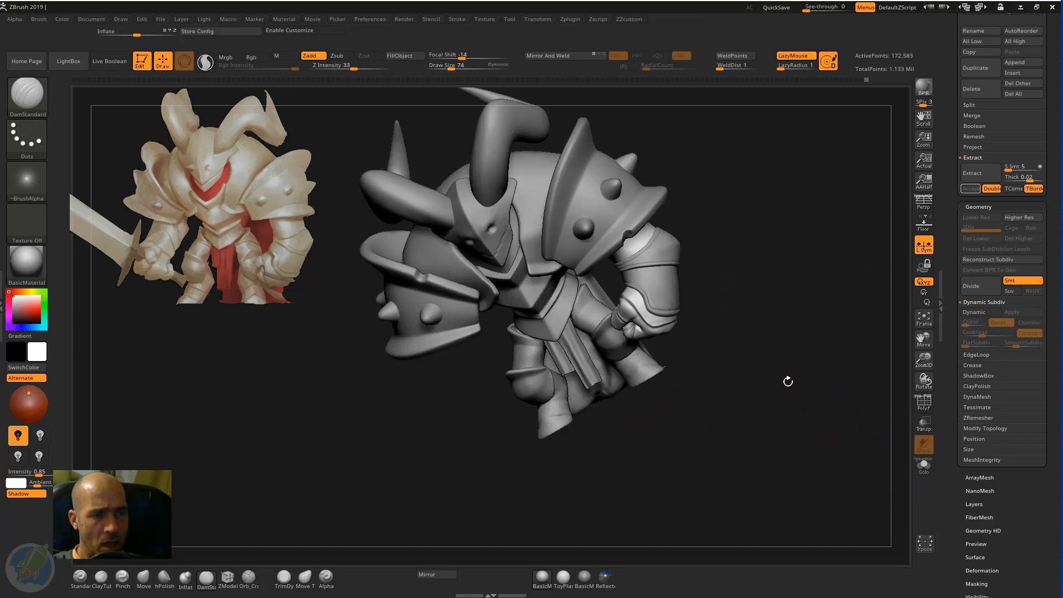
{"action": "mouse_move", "coordinate": [788, 382]}
{"action": "left_mouse_down"}
{"action": "mouse_move", "coordinate": [768, 368]}
{"action": "mouse_move", "coordinate": [766, 398]}
{"action": "mouse_move", "coordinate": [711, 383]}
{"action": "mouse_move", "coordinate": [702, 415]}
{"action": "left_mouse_up"}
{"action": "left_click_drag", "start_coordinate": [608, 449], "coordinate": [579, 449], "text": "alt"}
{"action": "left_click", "coordinate": [438, 574]}
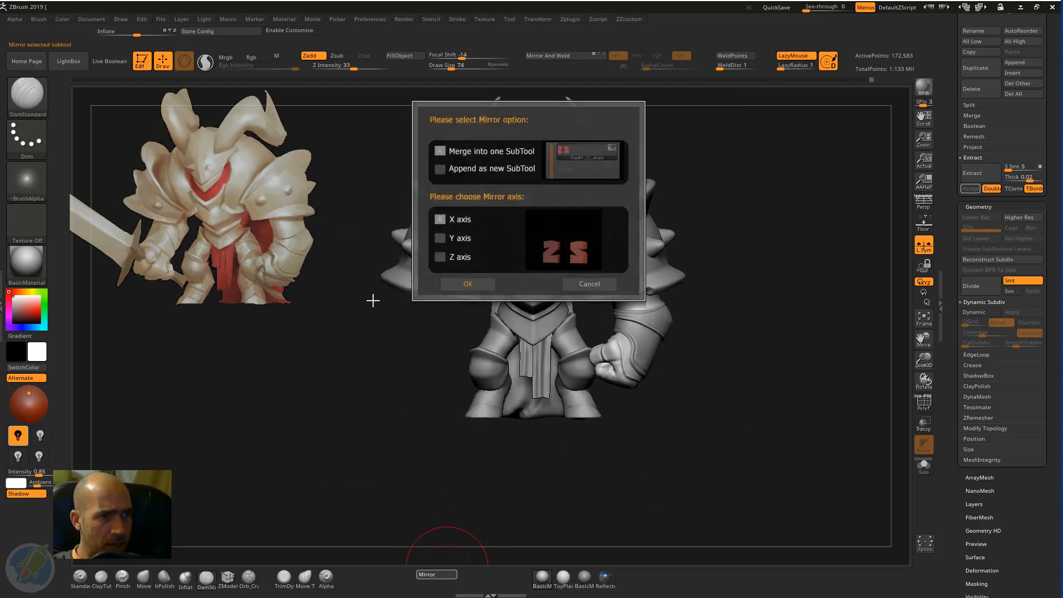
{"action": "left_click", "coordinate": [460, 284]}
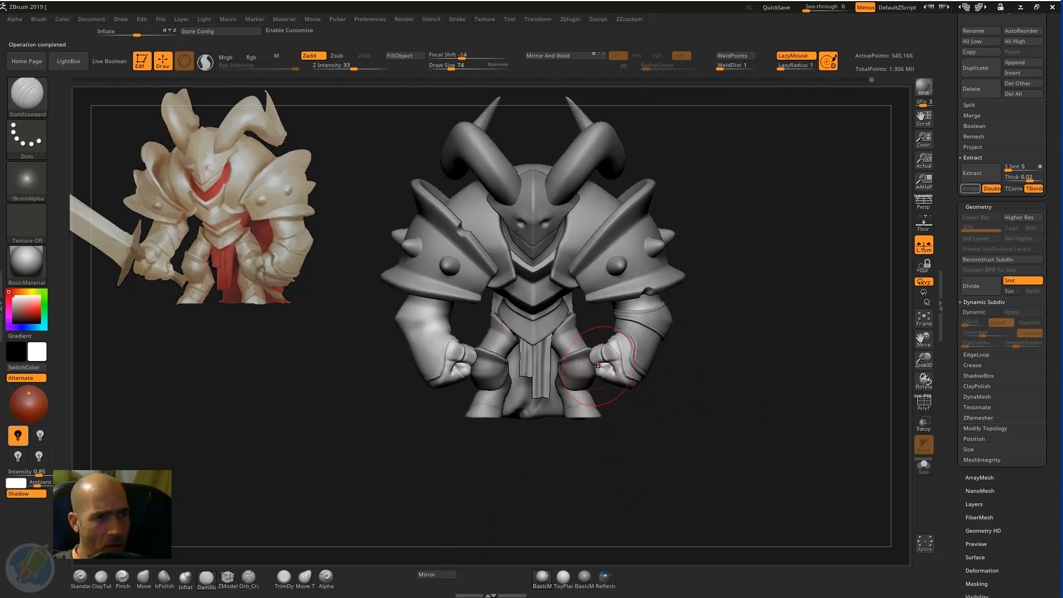
{"action": "key", "text": "x"}
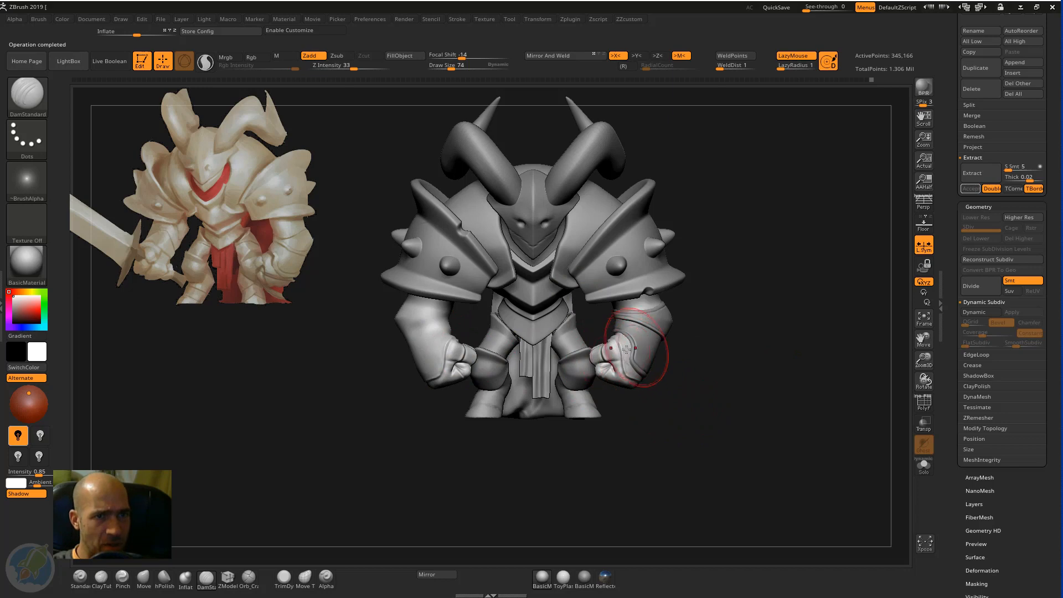
Step: Compare the subdivision levels of the Extract3 forearm guard and the Extract2 elbow guard, leaving Extract3 as the active SubTool
{"action": "left_click_drag", "start_coordinate": [743, 334], "coordinate": [776, 355], "text": "alt"}
{"action": "left_click_drag", "start_coordinate": [733, 387], "coordinate": [754, 408], "text": "alt"}
{"action": "left_click", "coordinate": [694, 363], "text": "alt"}
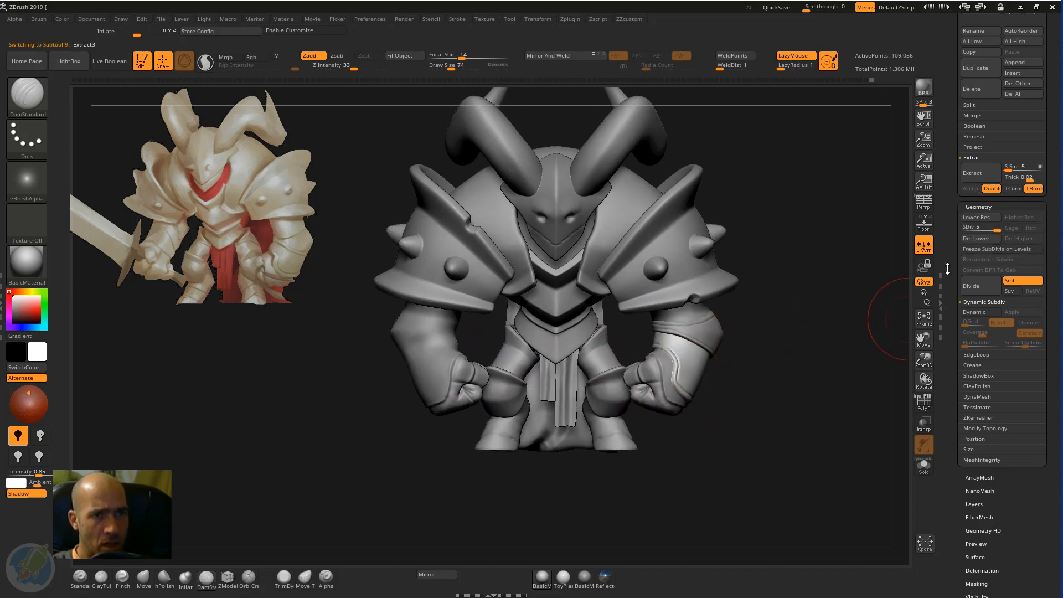
{"action": "left_click_drag", "start_coordinate": [947, 270], "coordinate": [947, 360]}
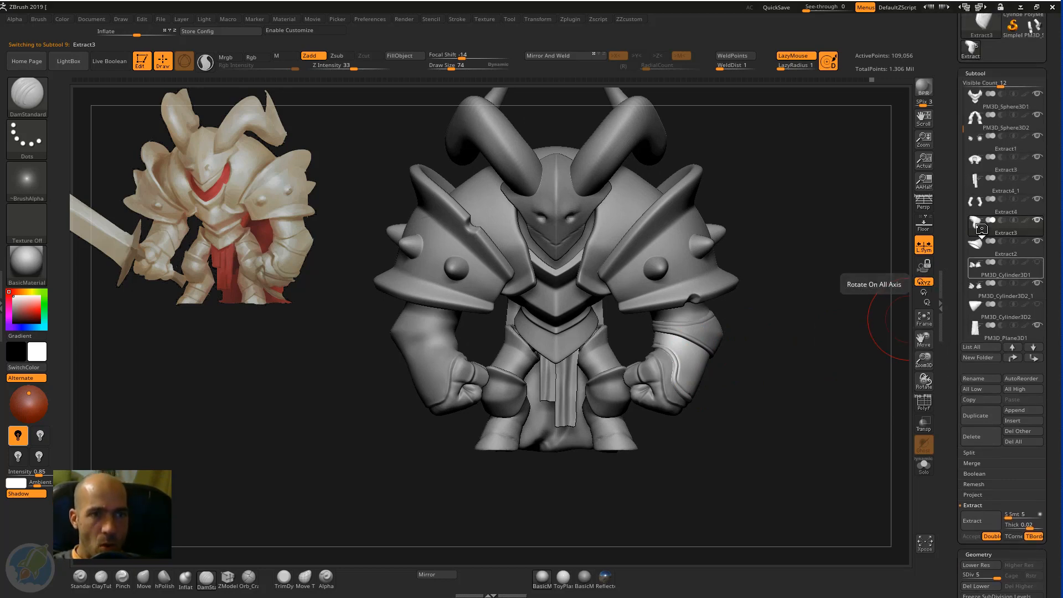
{"action": "mouse_move", "coordinate": [980, 228]}
{"action": "mouse_move", "coordinate": [981, 254]}
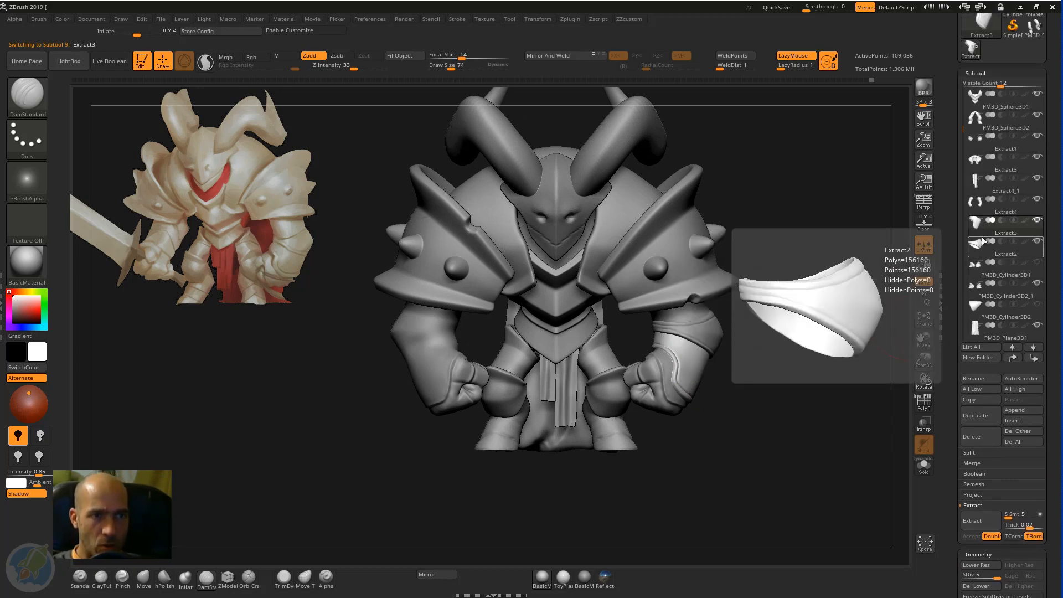
{"action": "left_click_drag", "start_coordinate": [955, 229], "coordinate": [954, 109]}
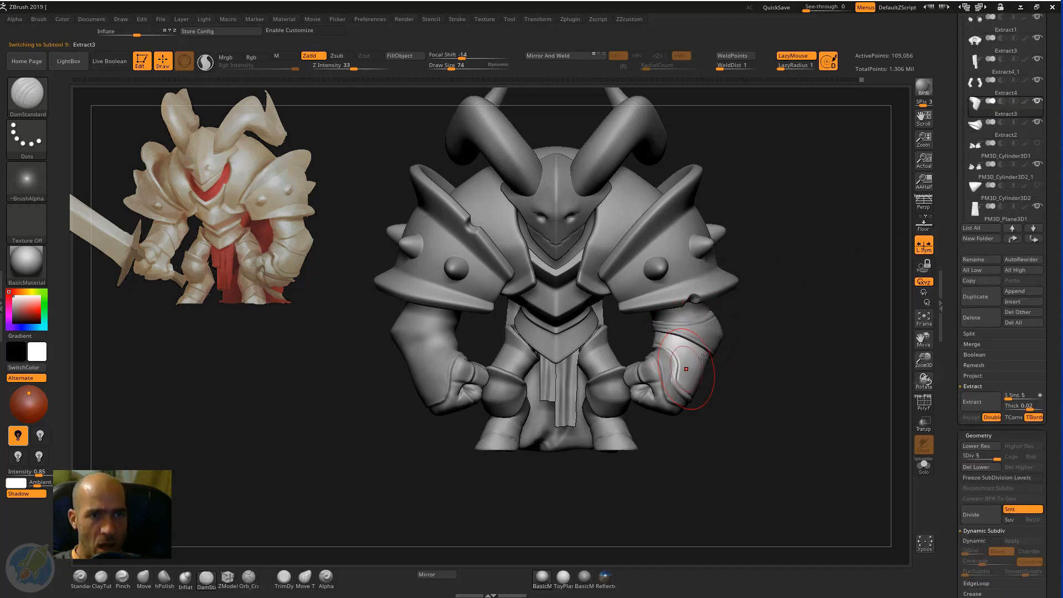
{"action": "left_click_drag", "start_coordinate": [955, 256], "coordinate": [955, 252]}
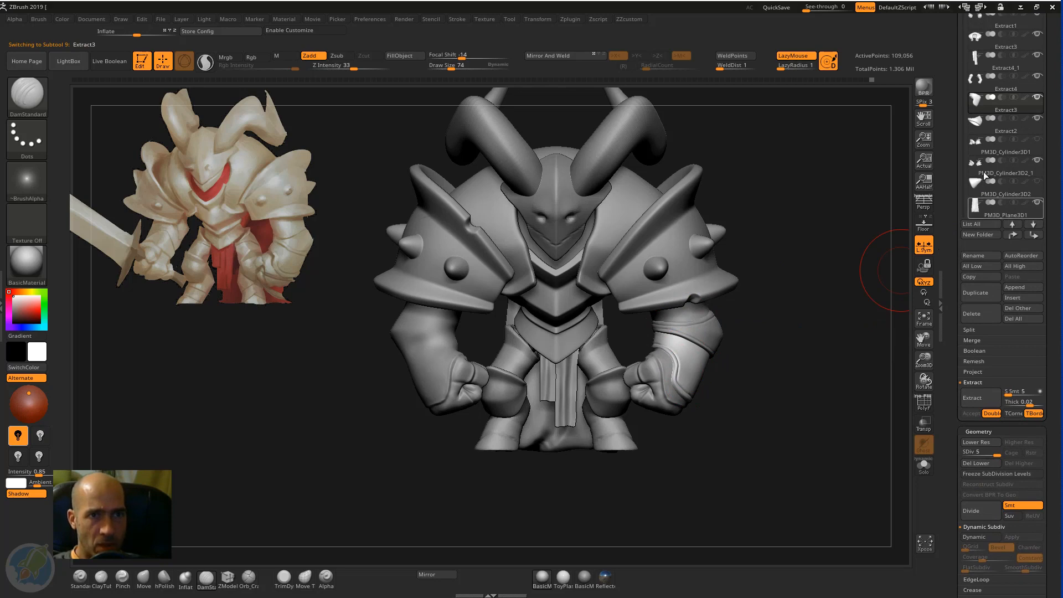
{"action": "left_click", "coordinate": [979, 126]}
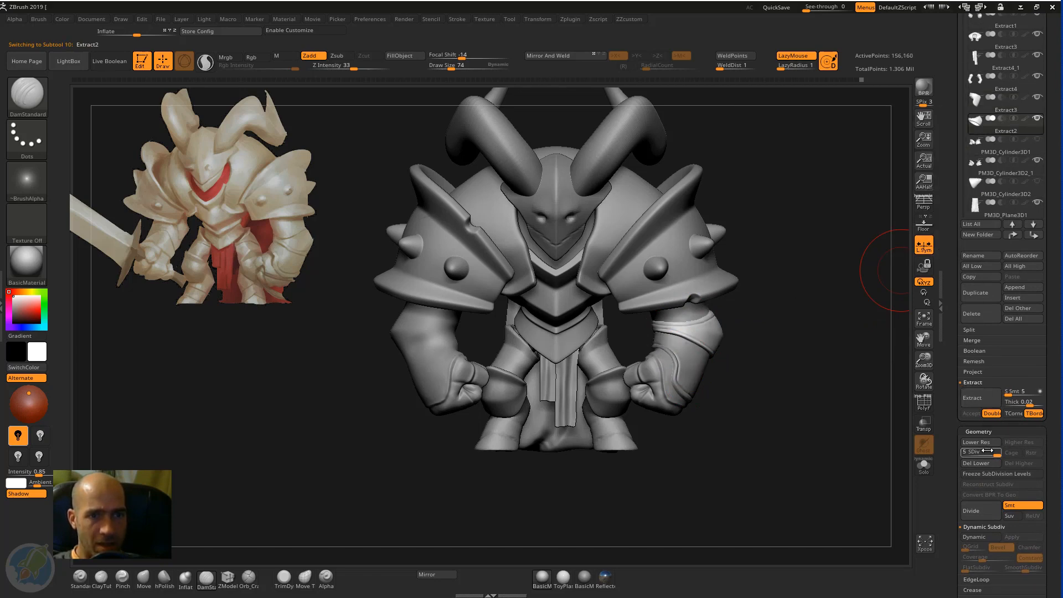
{"action": "left_click", "coordinate": [976, 105]}
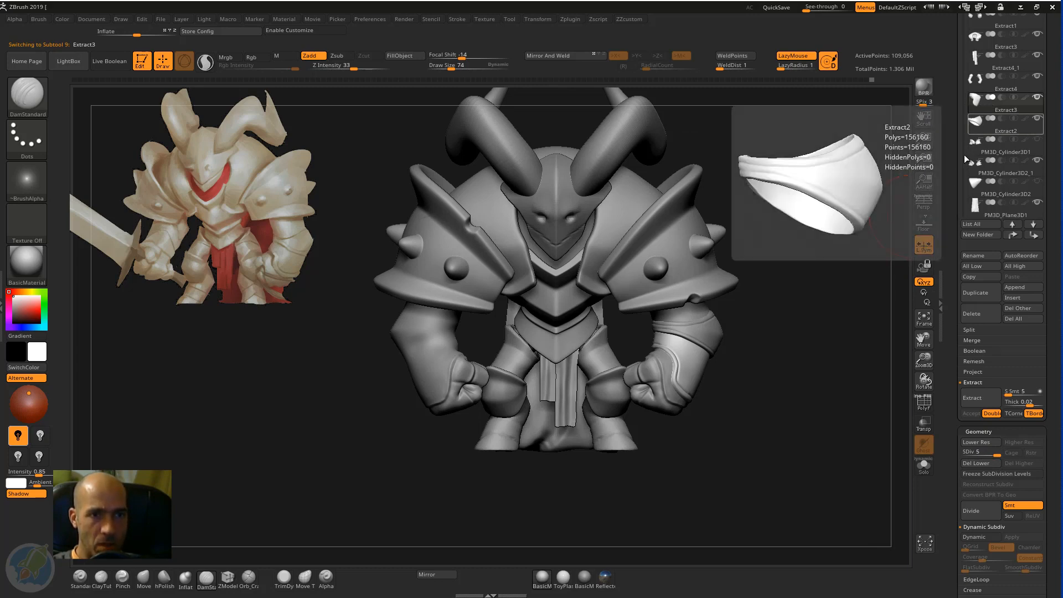
Step: Merge the Extract3 forearm guard down with the Extract2 elbow guard into one SubTool
{"action": "left_click", "coordinate": [973, 339]}
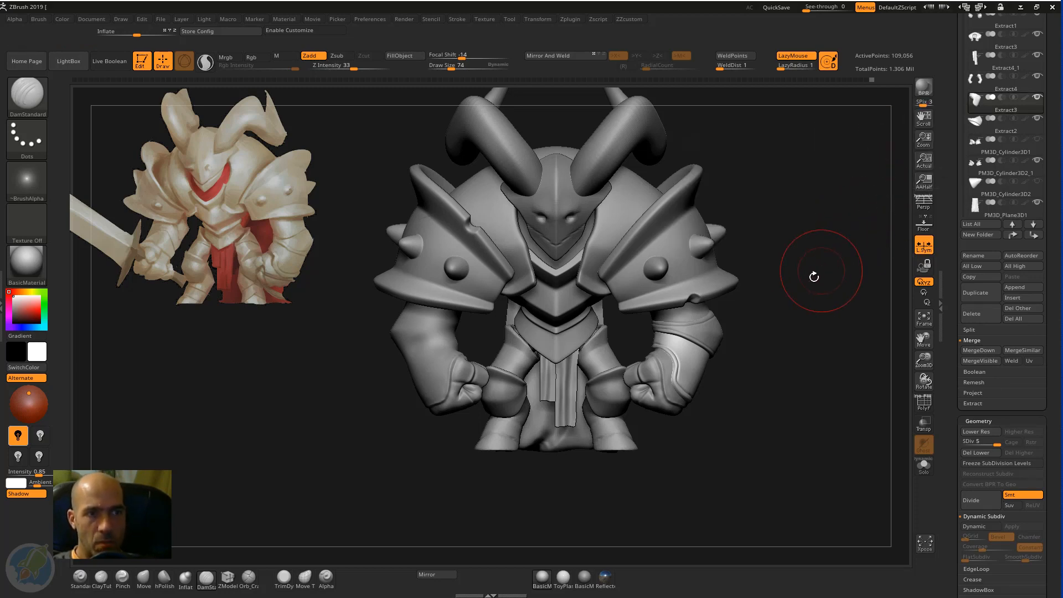
{"action": "mouse_move", "coordinate": [813, 276]}
{"action": "left_mouse_down"}
{"action": "mouse_move", "coordinate": [802, 277]}
{"action": "mouse_move", "coordinate": [817, 266]}
{"action": "left_mouse_up"}
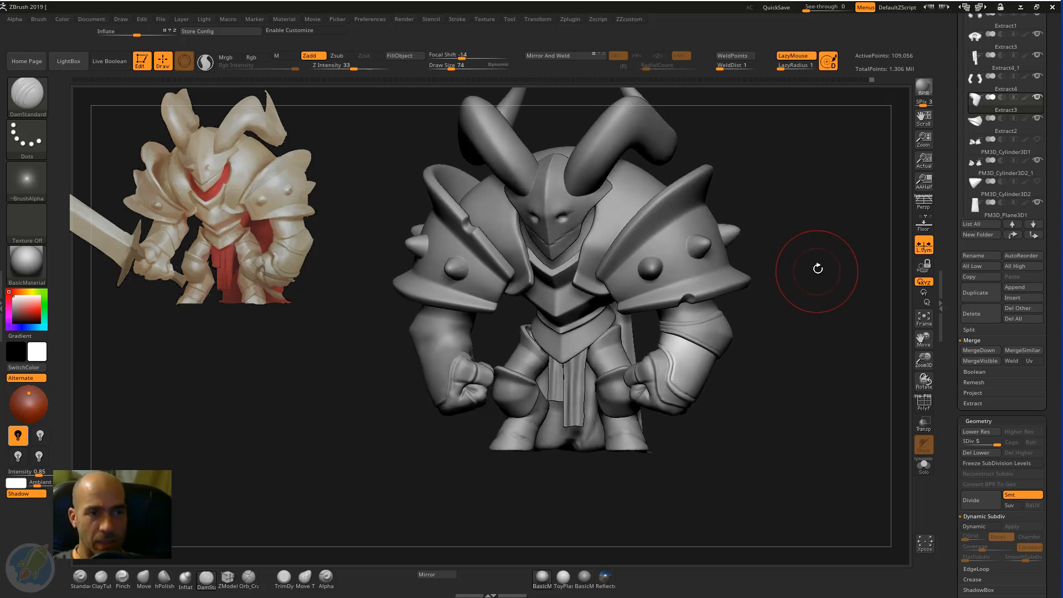
{"action": "left_click", "coordinate": [984, 349]}
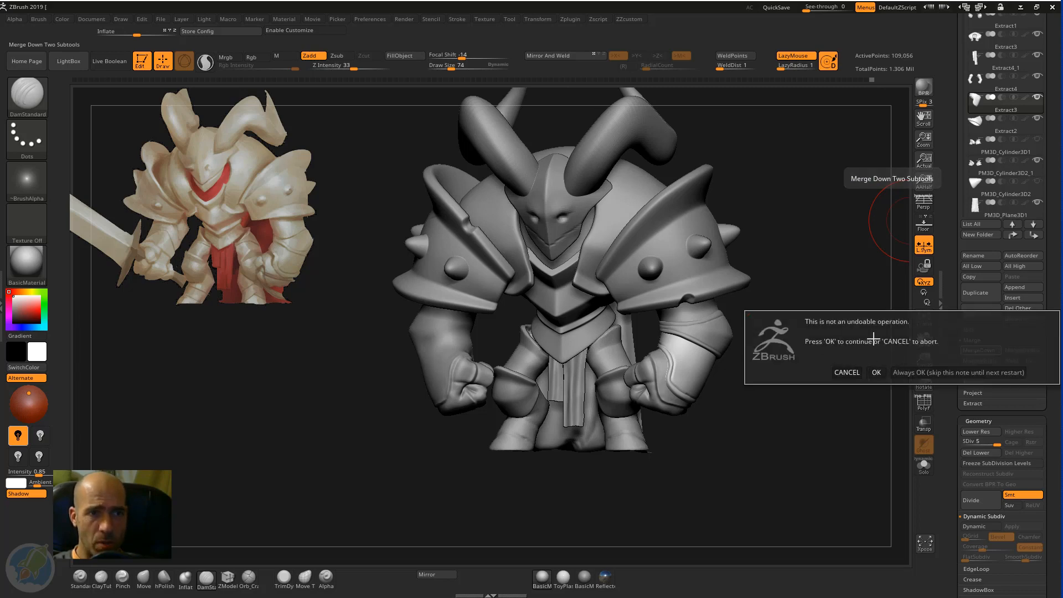
{"action": "left_click", "coordinate": [875, 373]}
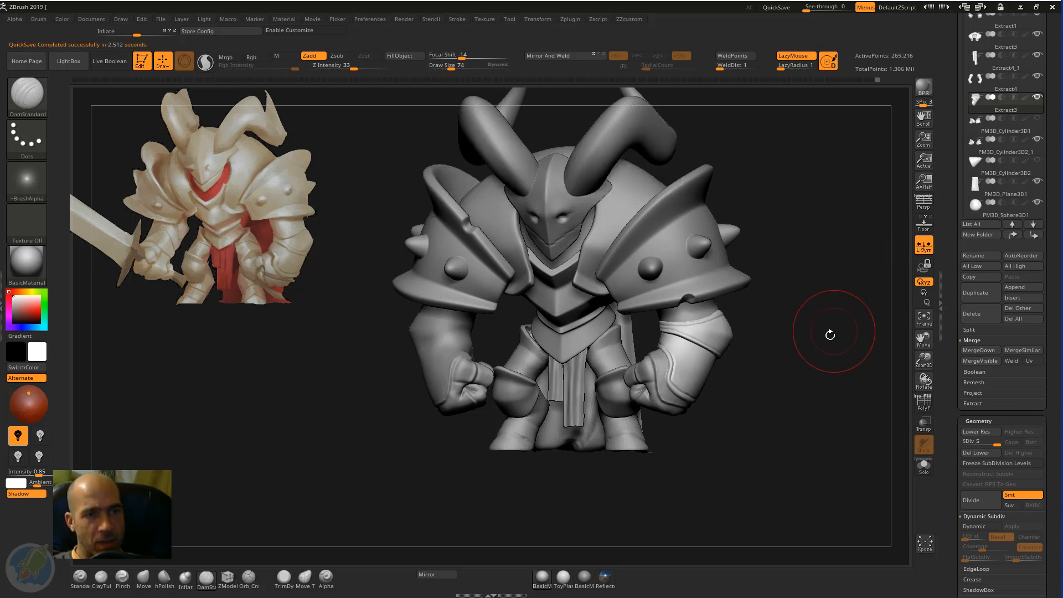
Step: Isolate the merged arm armor, check its subdivision levels down to the lowest and back to the highest, and show the full knight again
{"action": "mouse_move", "coordinate": [976, 101]}
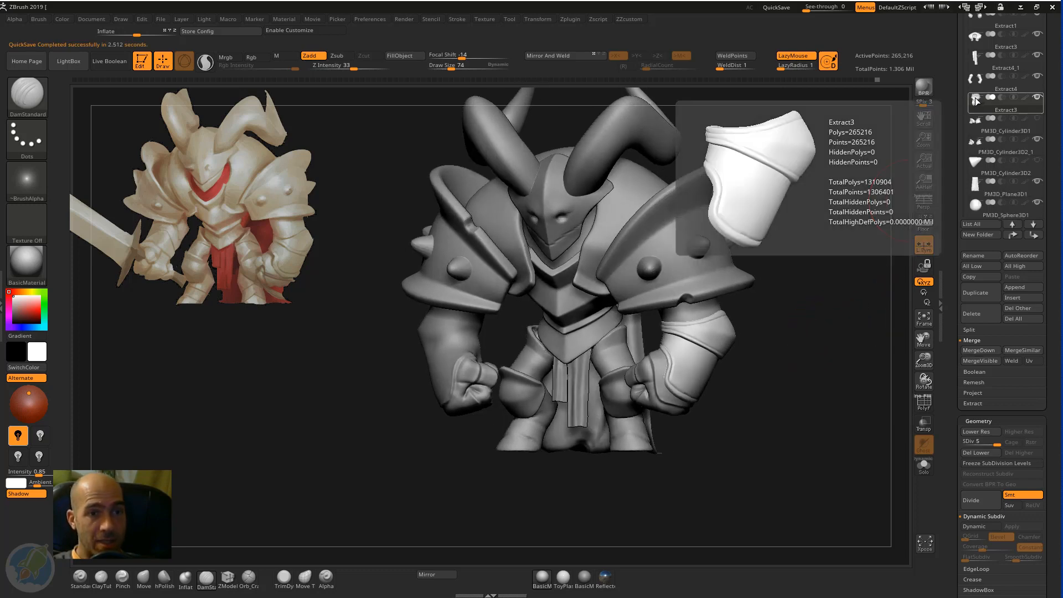
{"action": "mouse_move", "coordinate": [785, 360]}
{"action": "left_mouse_down", "text": "alt"}
{"action": "mouse_move", "coordinate": [790, 350]}
{"action": "mouse_move", "coordinate": [809, 446]}
{"action": "mouse_move", "coordinate": [804, 434]}
{"action": "left_mouse_up", "text": "alt"}
{"action": "left_click", "coordinate": [923, 464]}
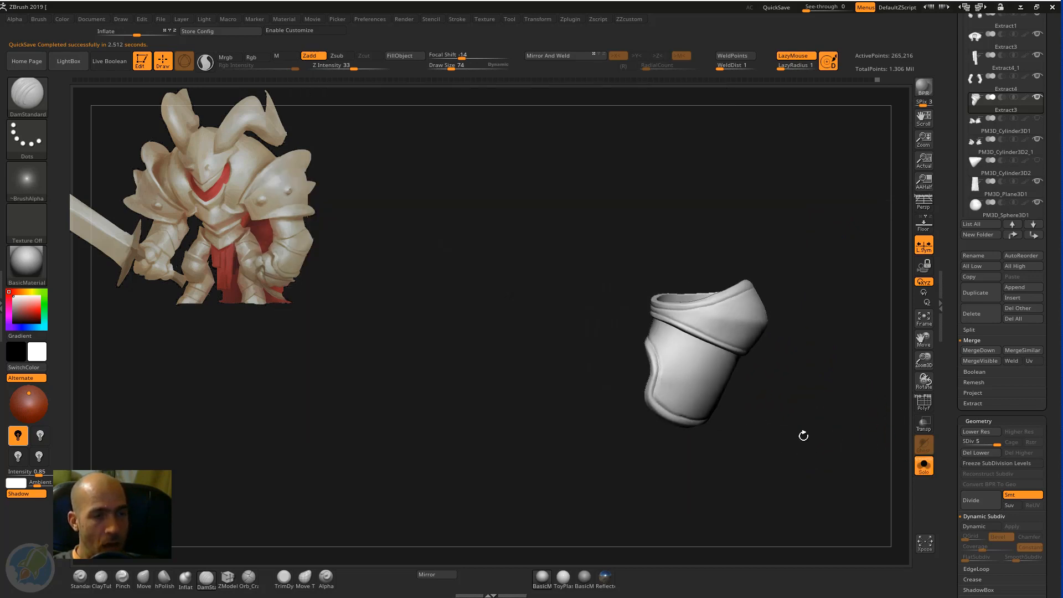
{"action": "key", "text": "shift+d"}
{"action": "key", "text": "shift+d"}
{"action": "key", "text": "shift+d"}
{"action": "key", "text": "shift+d"}
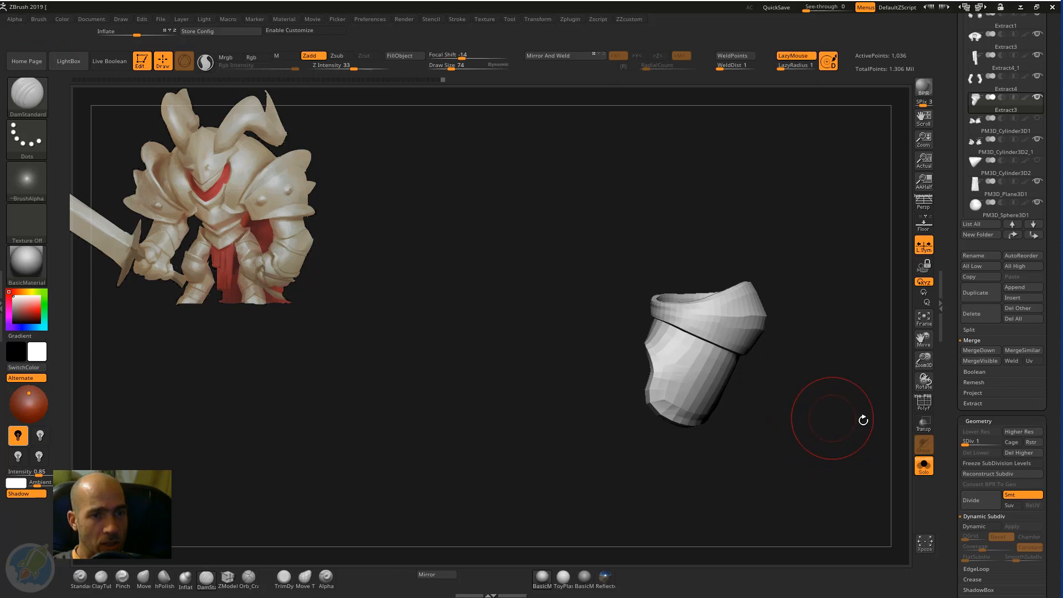
{"action": "key", "text": "d"}
{"action": "key", "text": "d"}
{"action": "key", "text": "d"}
{"action": "key", "text": "d"}
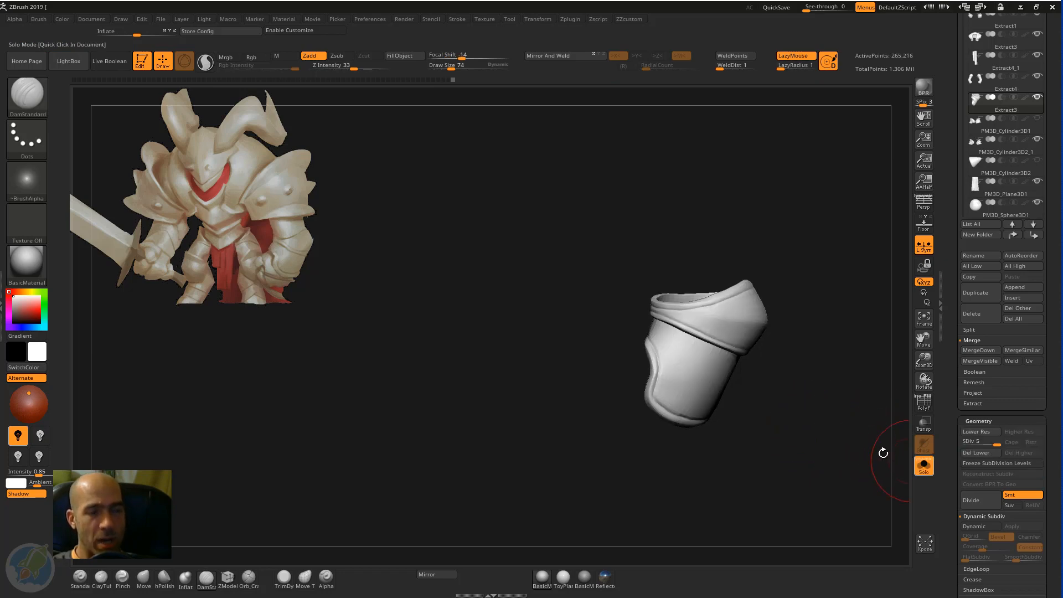
{"action": "left_click", "coordinate": [923, 465]}
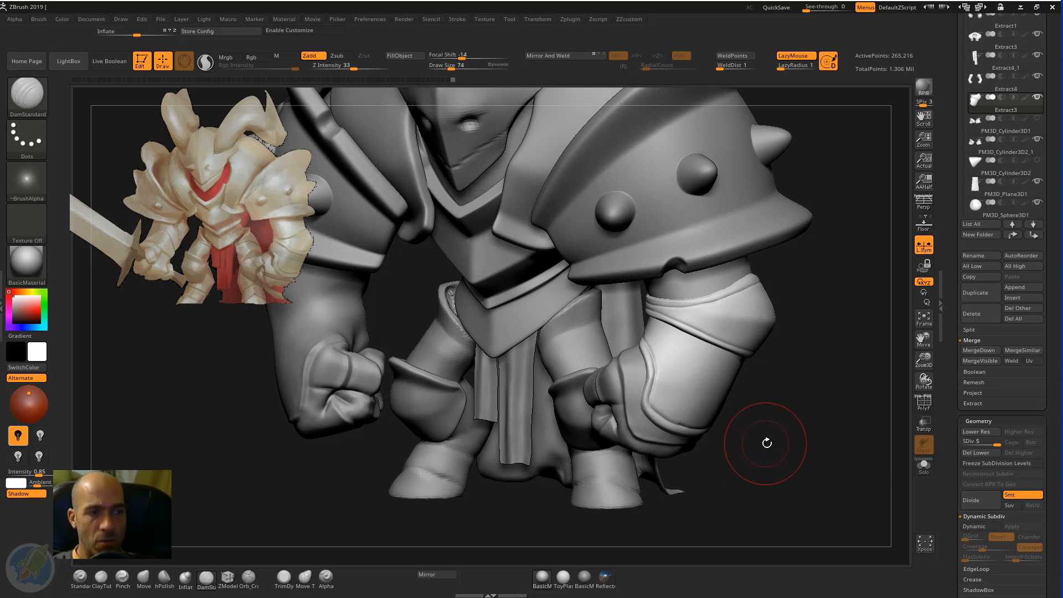
Step: Switch to the hPolish brush and examine the elbow and forearm armor from several sides
{"action": "mouse_move", "coordinate": [766, 448]}
{"action": "left_mouse_down"}
{"action": "mouse_move", "coordinate": [762, 415]}
{"action": "mouse_move", "coordinate": [807, 392]}
{"action": "left_mouse_up"}
{"action": "key", "text": "b"}
{"action": "key", "text": "h"}
{"action": "key", "text": "p"}
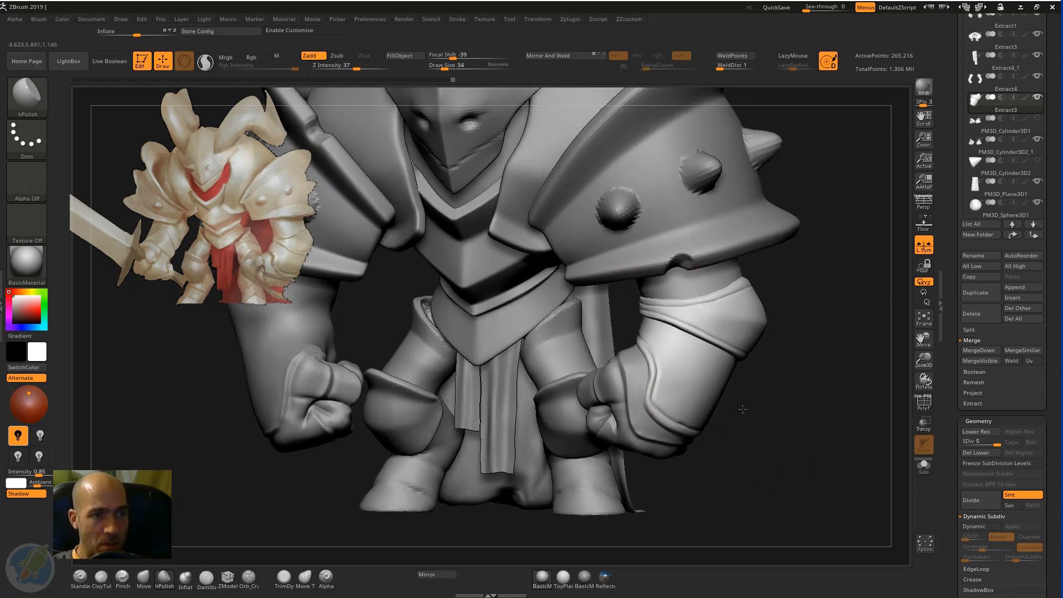
{"action": "left_click_drag", "start_coordinate": [745, 408], "coordinate": [736, 454], "text": "alt"}
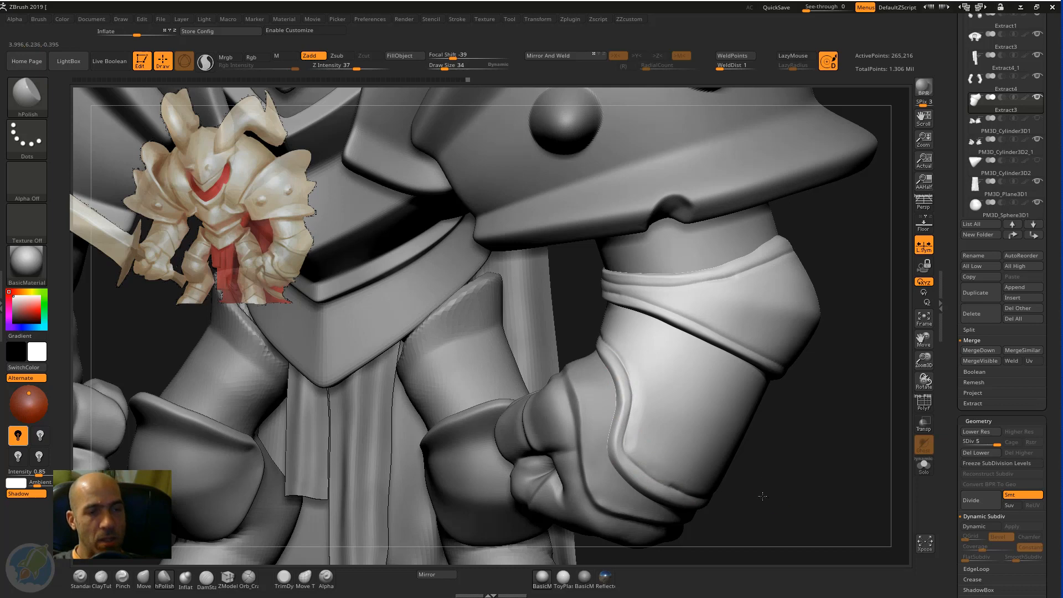
{"action": "left_click_drag", "start_coordinate": [789, 493], "coordinate": [598, 484]}
{"action": "left_click_drag", "start_coordinate": [742, 480], "coordinate": [785, 428]}
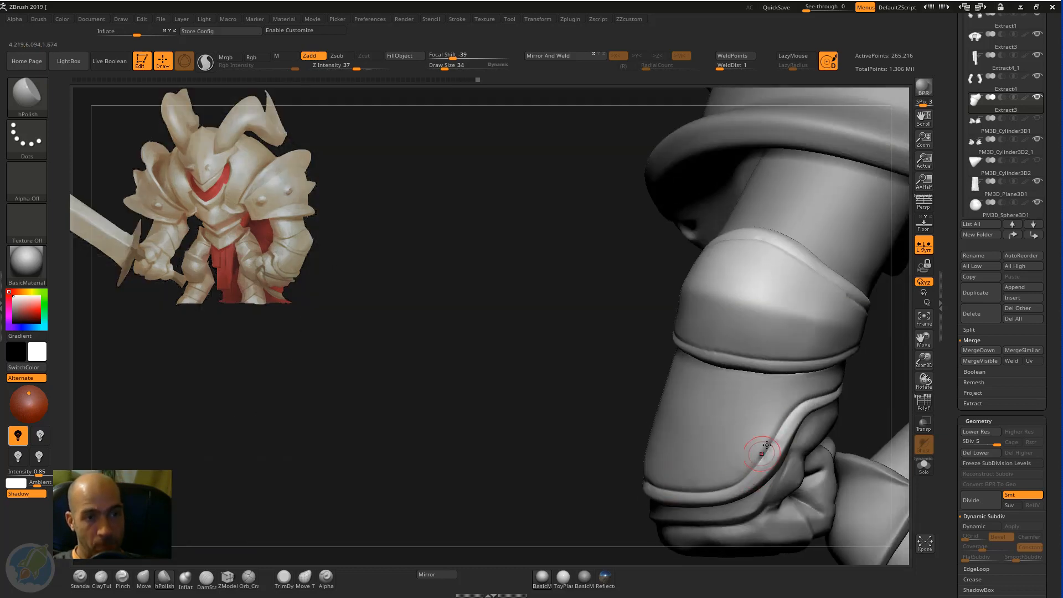
{"action": "left_click_drag", "start_coordinate": [876, 378], "coordinate": [855, 418], "text": "alt"}
{"action": "left_click_drag", "start_coordinate": [874, 360], "coordinate": [674, 364], "text": "alt"}
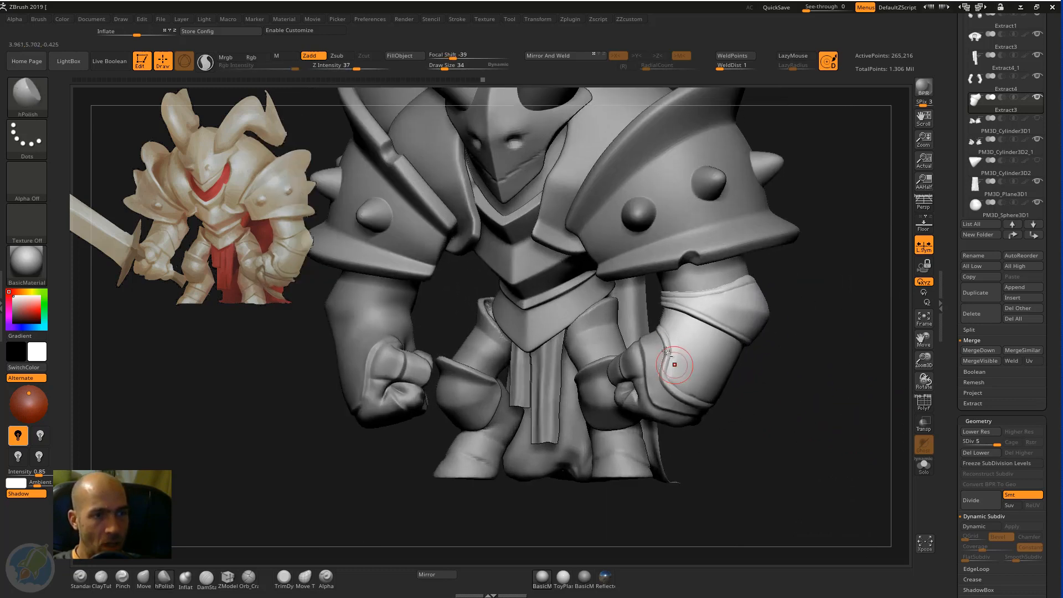
Step: Reshape the forearm guard's inner edge near the fist with the Move brush at subdivision level 1, and return to level 5
{"action": "key", "text": "shift+d"}
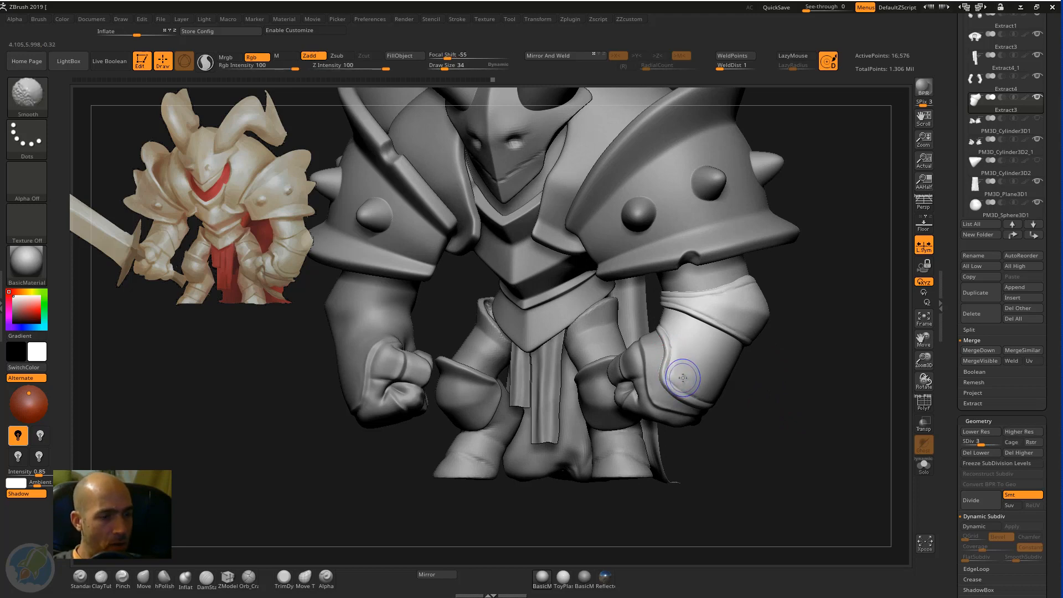
{"action": "key", "text": "b"}
{"action": "key", "text": "m"}
{"action": "key", "text": "v"}
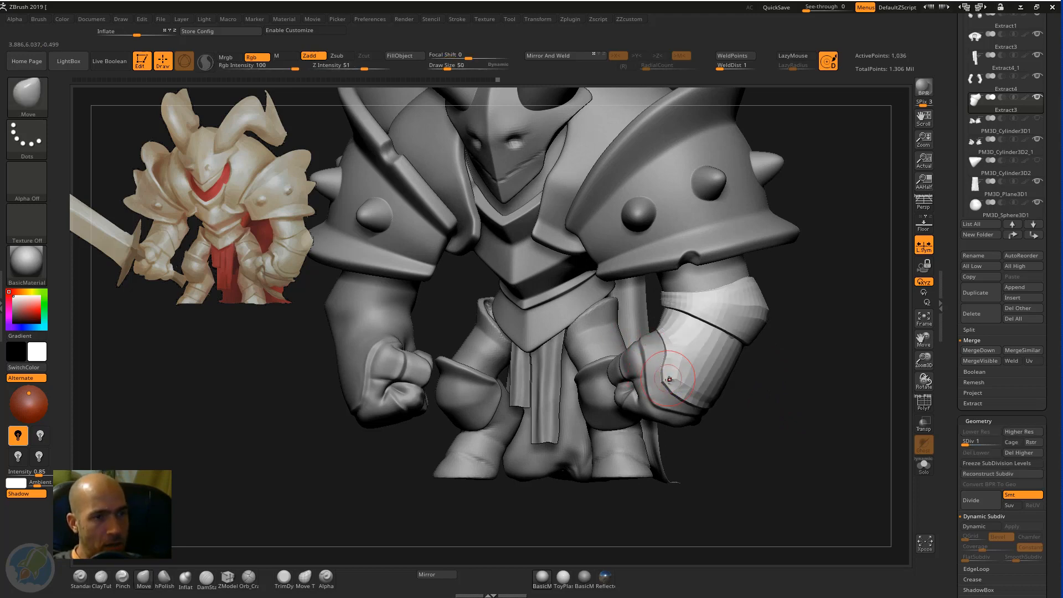
{"action": "left_click_drag", "start_coordinate": [668, 357], "coordinate": [665, 348]}
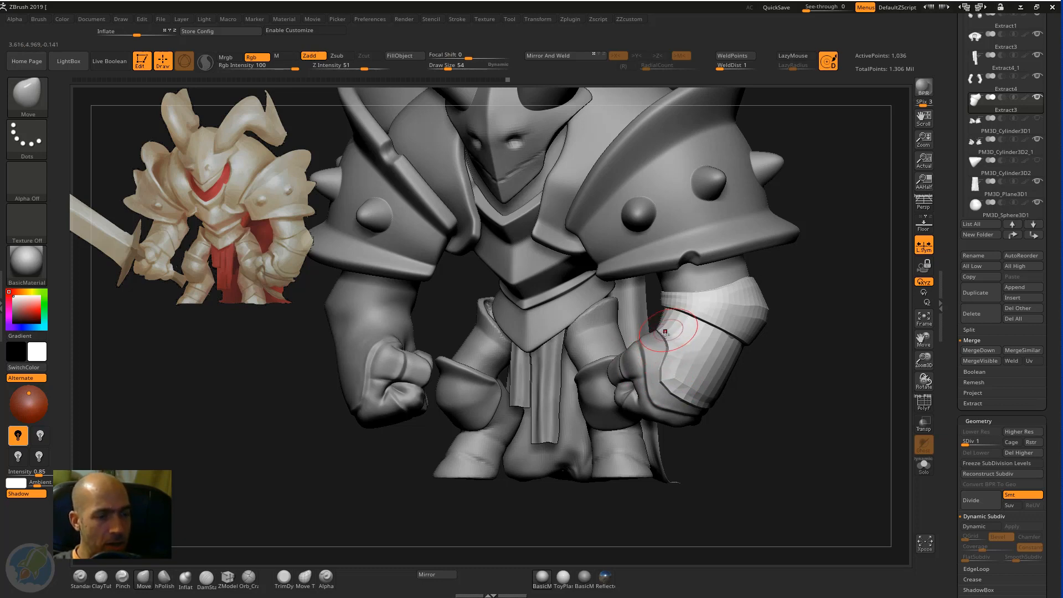
{"action": "key", "text": "d"}
{"action": "key", "text": "d"}
{"action": "key", "text": "d"}
{"action": "key", "text": "d"}
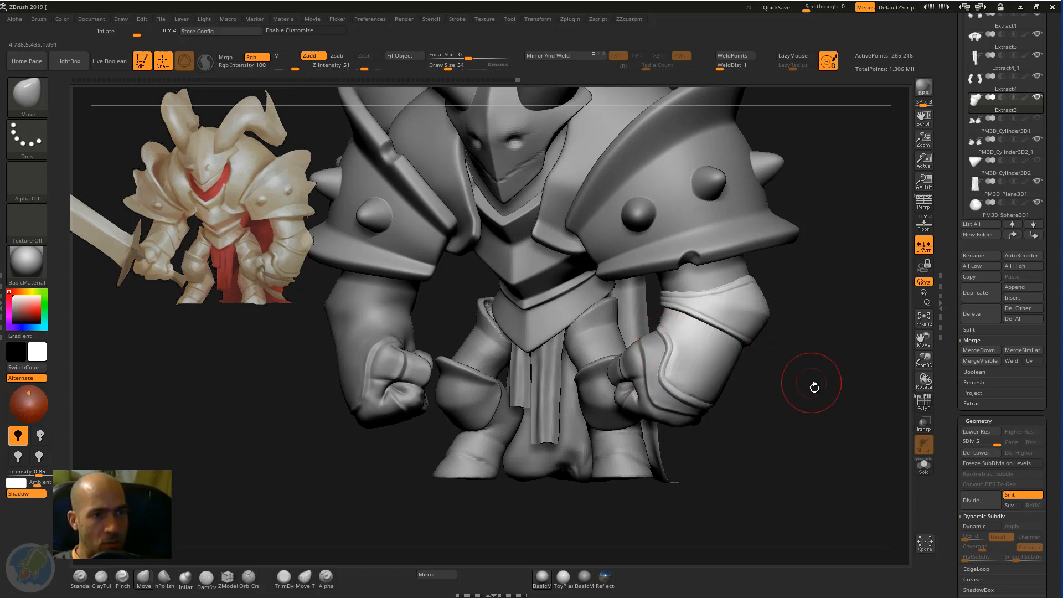
Step: Mirror the merged forearm and elbow armor across the X axis to the other arm, merged into one SubTool
{"action": "mouse_move", "coordinate": [811, 383]}
{"action": "left_mouse_down", "text": "alt"}
{"action": "mouse_move", "coordinate": [766, 373]}
{"action": "mouse_move", "coordinate": [754, 391]}
{"action": "mouse_move", "coordinate": [798, 399]}
{"action": "left_mouse_up", "text": "alt"}
{"action": "left_click", "coordinate": [440, 574]}
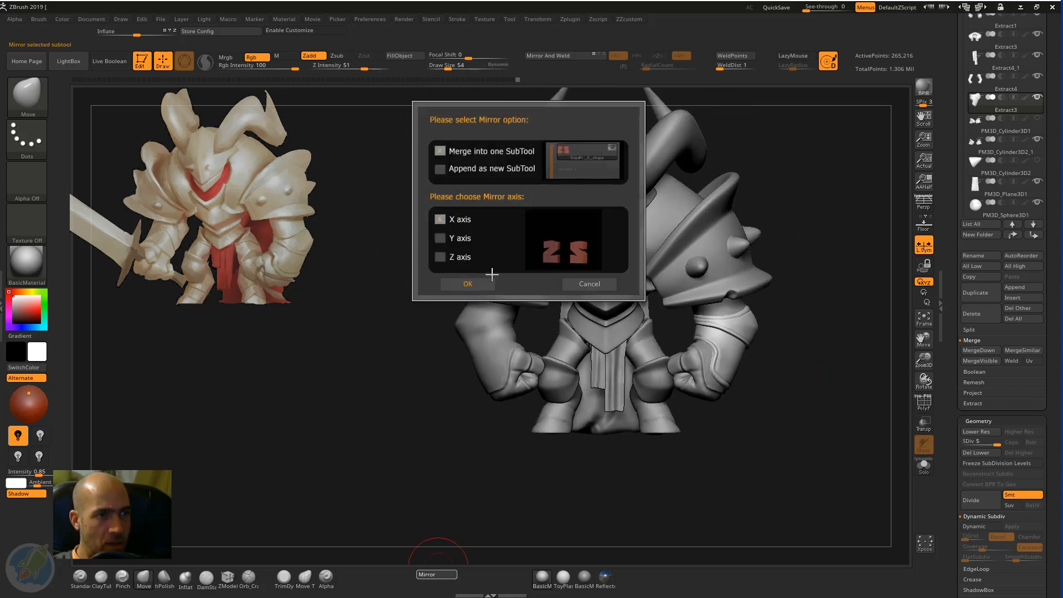
{"action": "left_click", "coordinate": [473, 283]}
{"action": "left_click", "coordinate": [514, 181]}
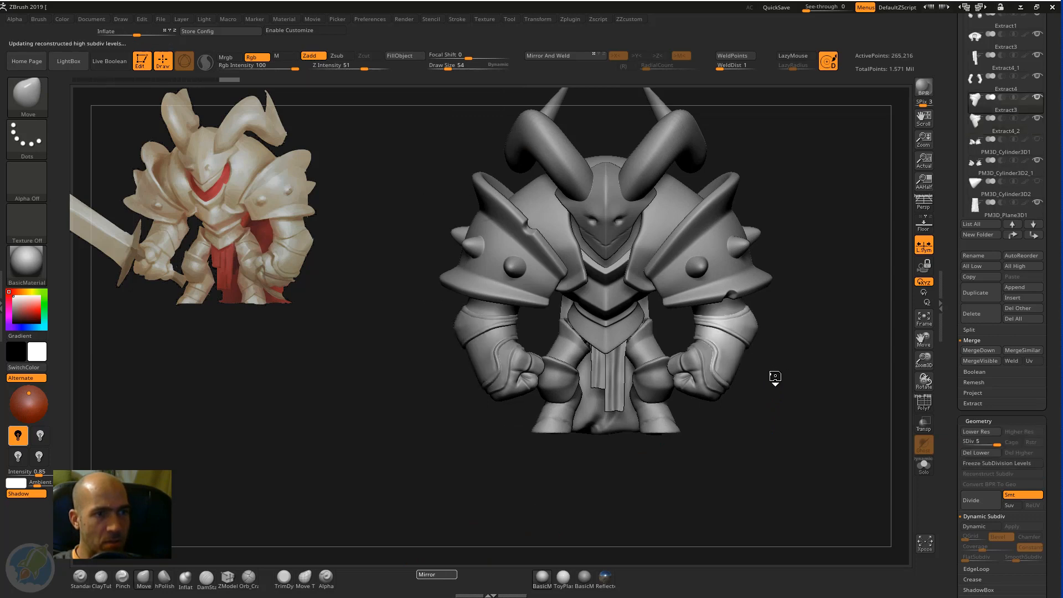
{"action": "left_click_drag", "start_coordinate": [791, 381], "coordinate": [885, 244]}
{"action": "mouse_move", "coordinate": [982, 105]}
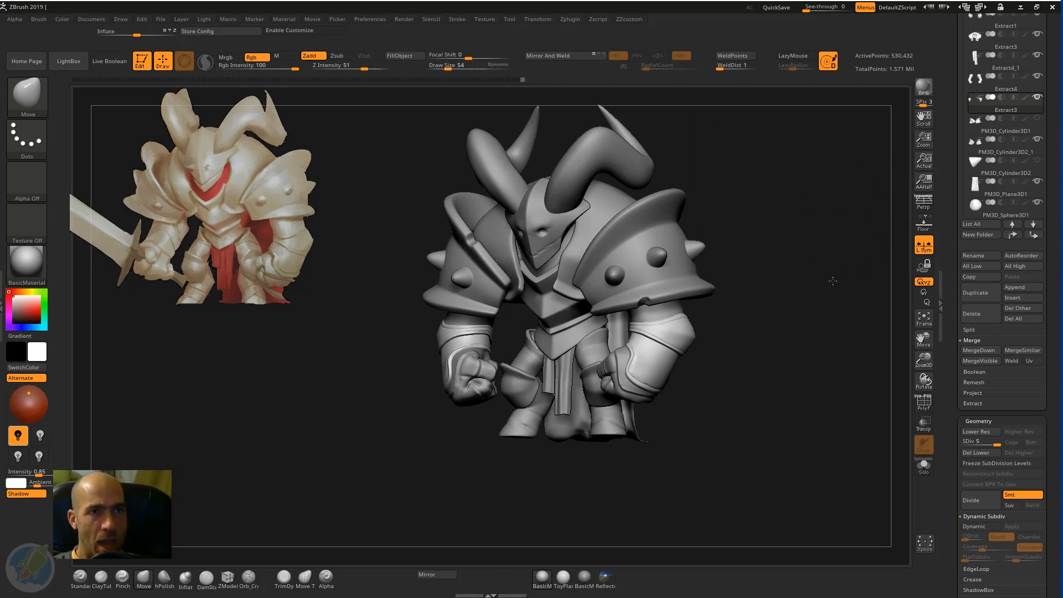
{"action": "left_click_drag", "start_coordinate": [833, 280], "coordinate": [839, 186]}
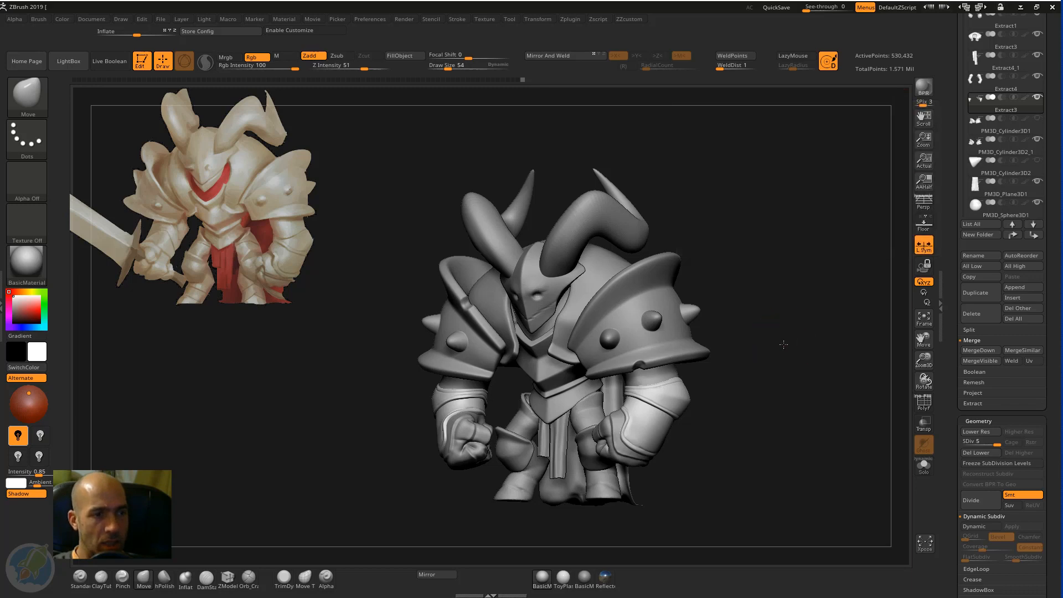
{"action": "left_click_drag", "start_coordinate": [783, 346], "coordinate": [774, 379], "text": "shift"}
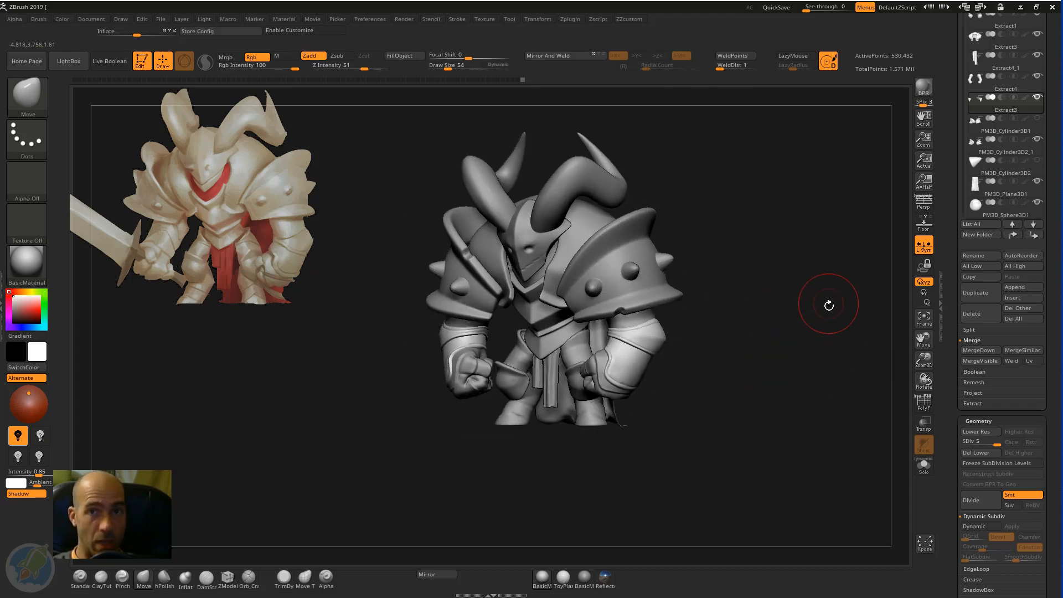